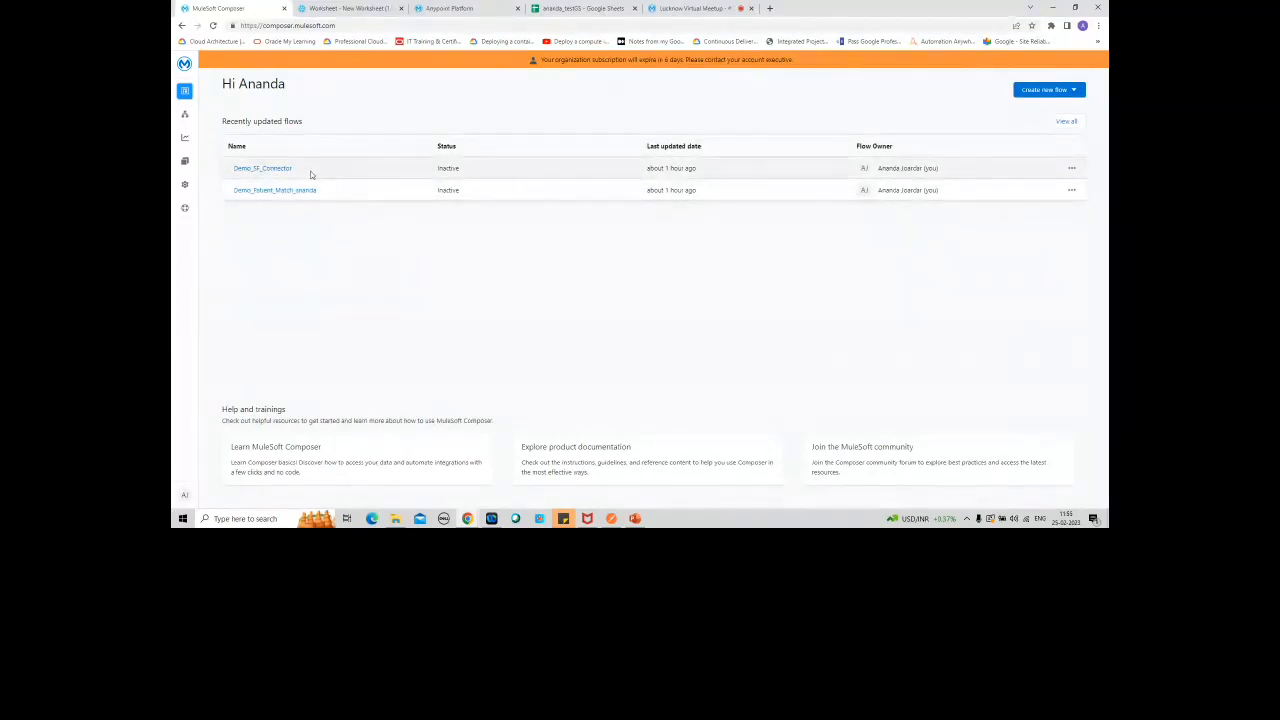
# Step: Look over the flows list, the overview page and the options for creating a new flow
pyautogui.click(199, 116)
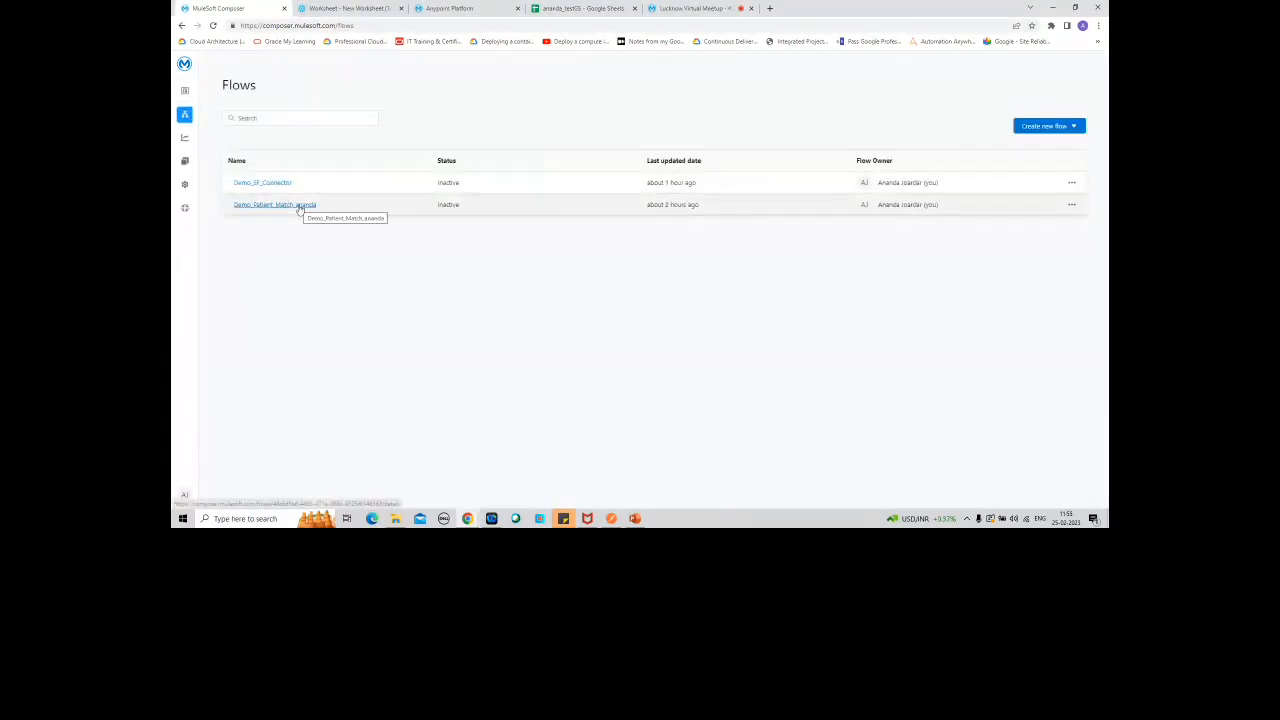
pyautogui.click(188, 92)
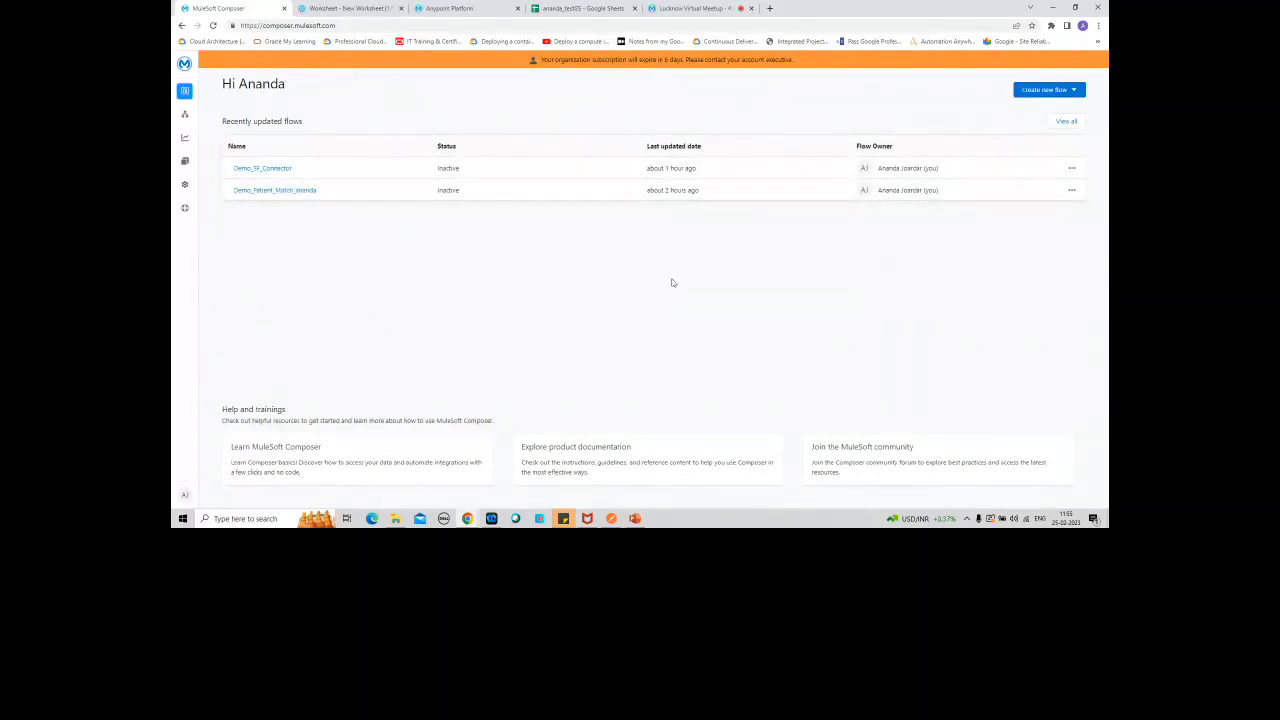
pyautogui.click(1080, 91)
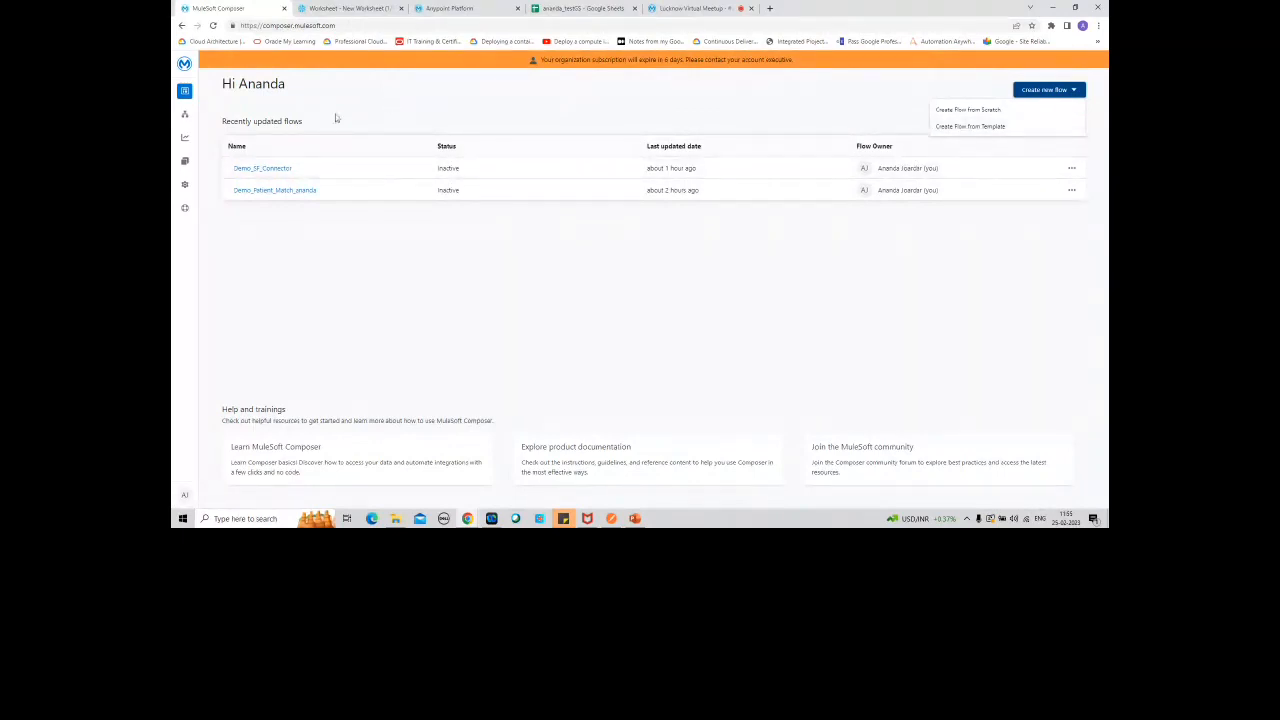
pyautogui.click(186, 117)
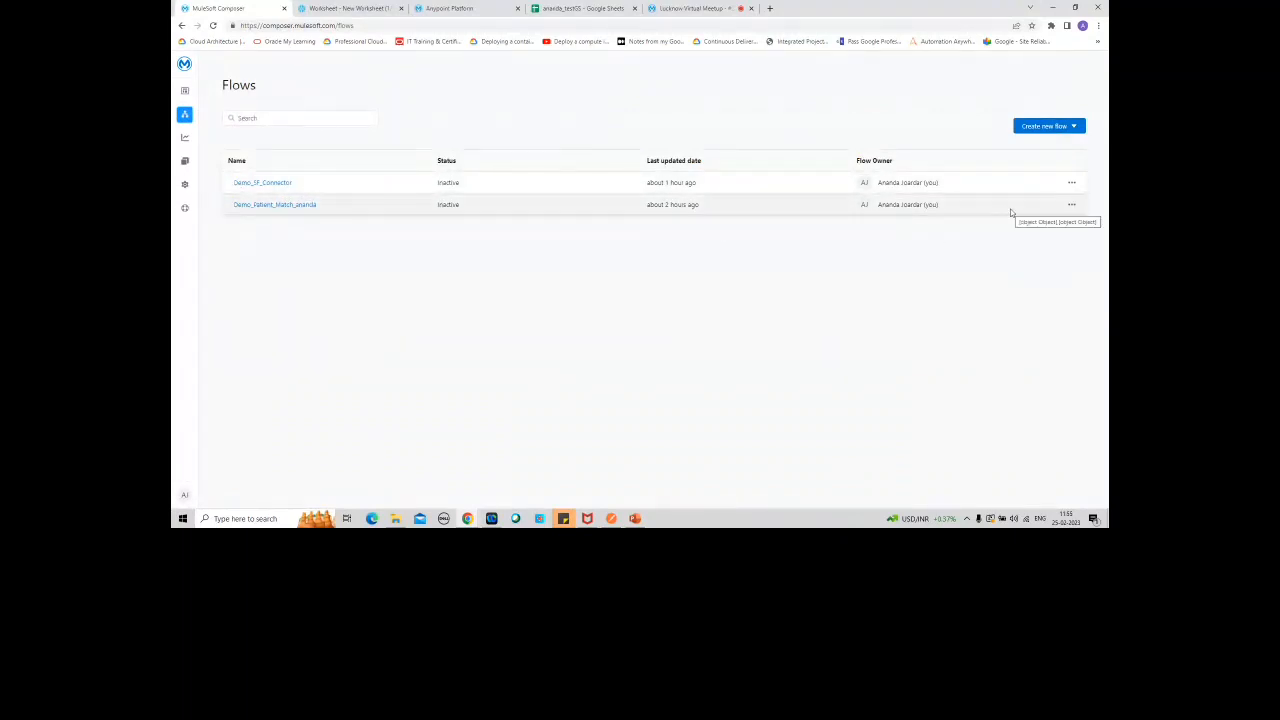
# Step: Open the Demo_SF_Connector flow's run history and view the error details of its failed run
pyautogui.click(1070, 185)
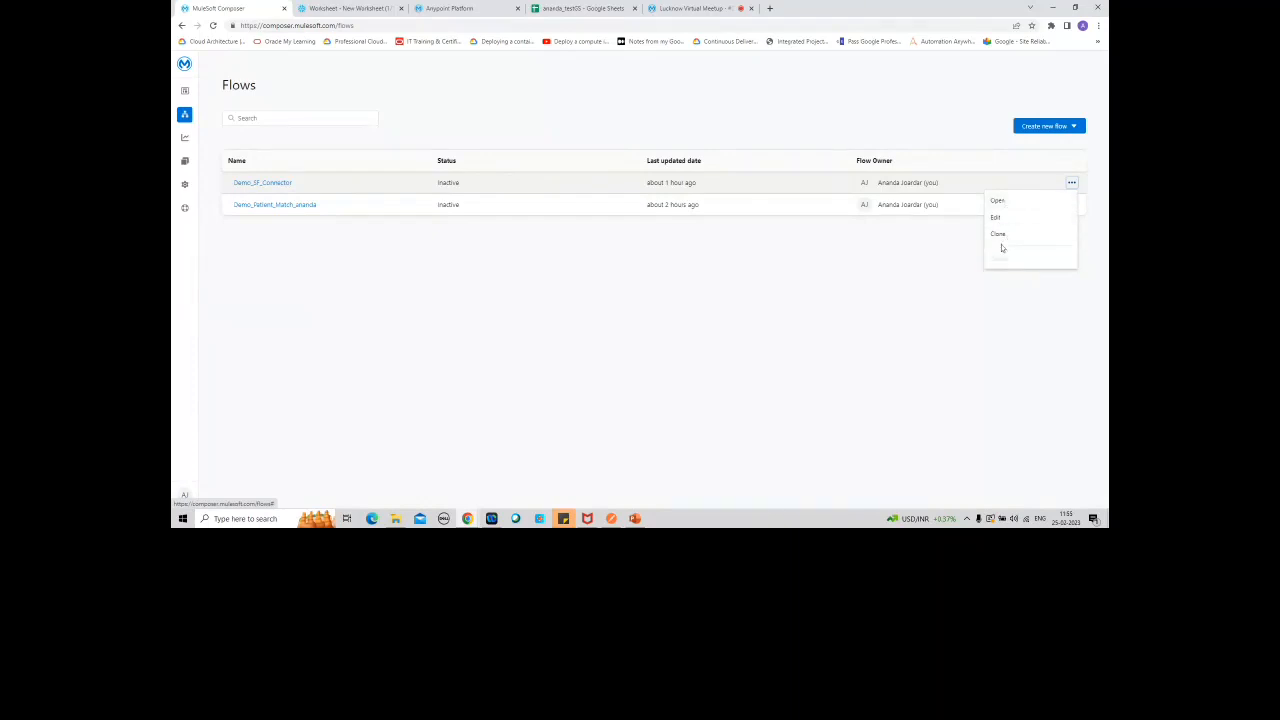
pyautogui.click(999, 202)
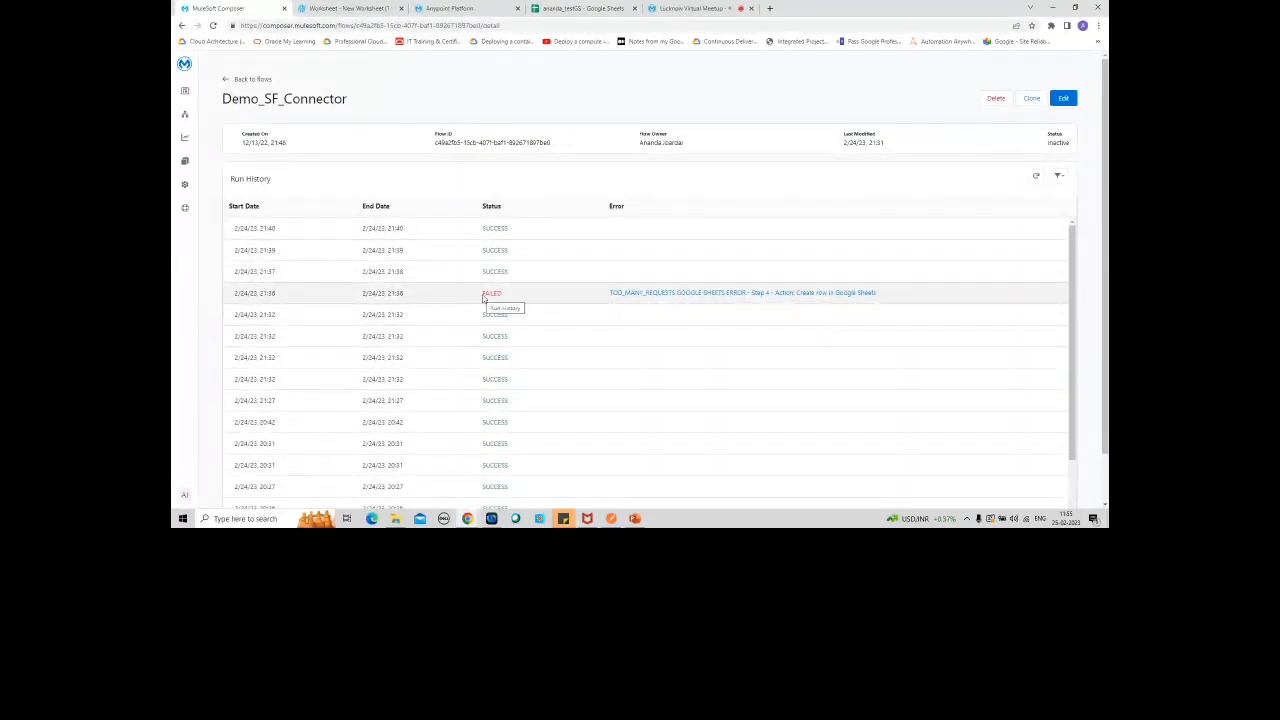
pyautogui.click(634, 294)
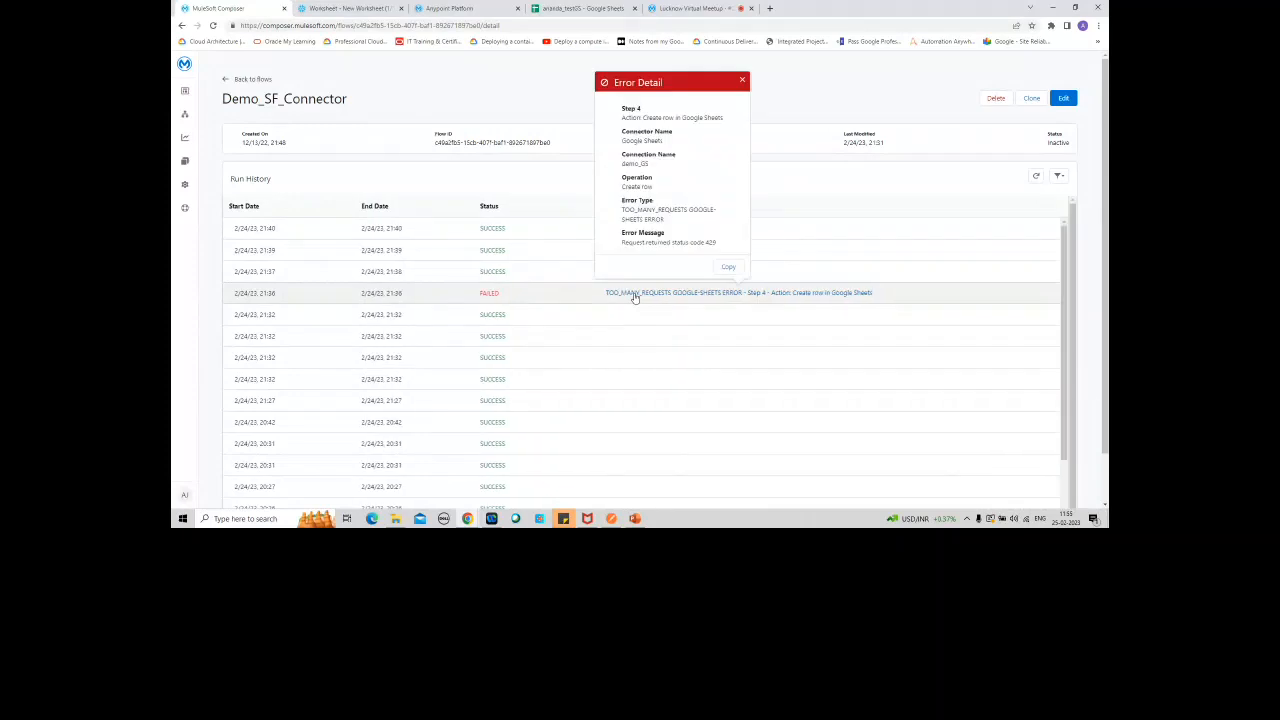
pyautogui.click(742, 80)
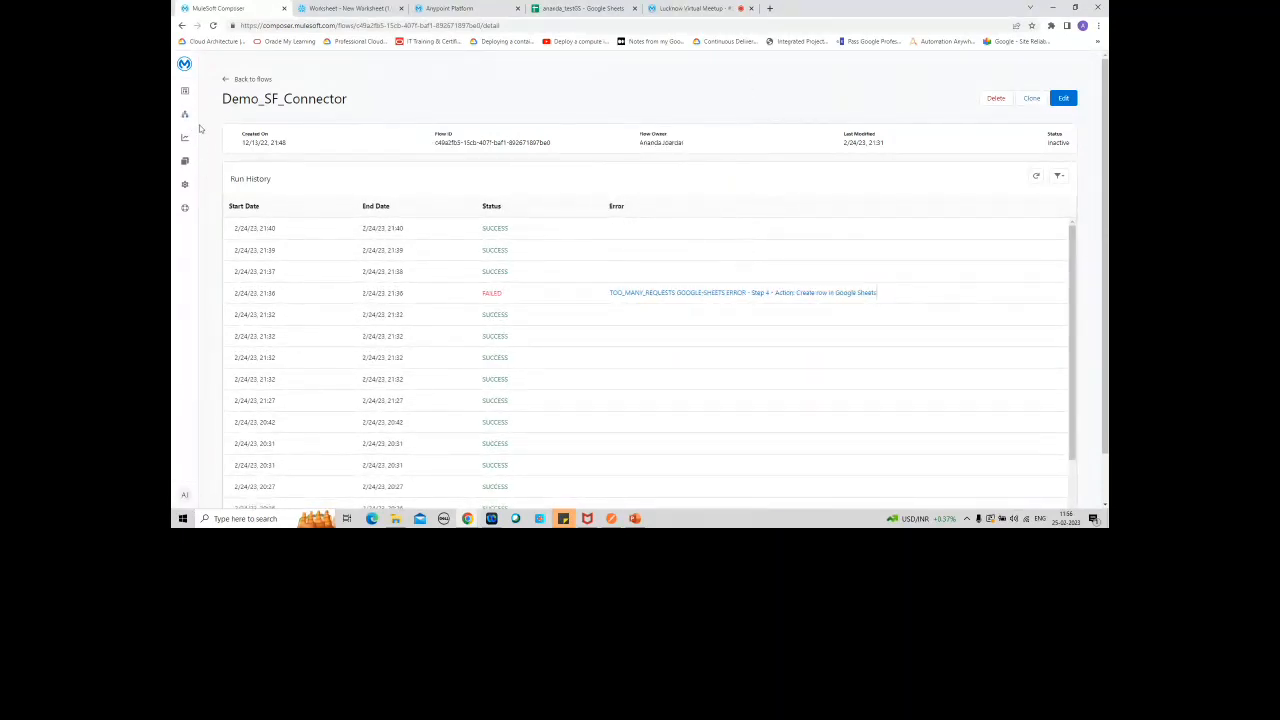
# Step: View the usage summary and browse the available flow templates
pyautogui.moveTo(197, 113)
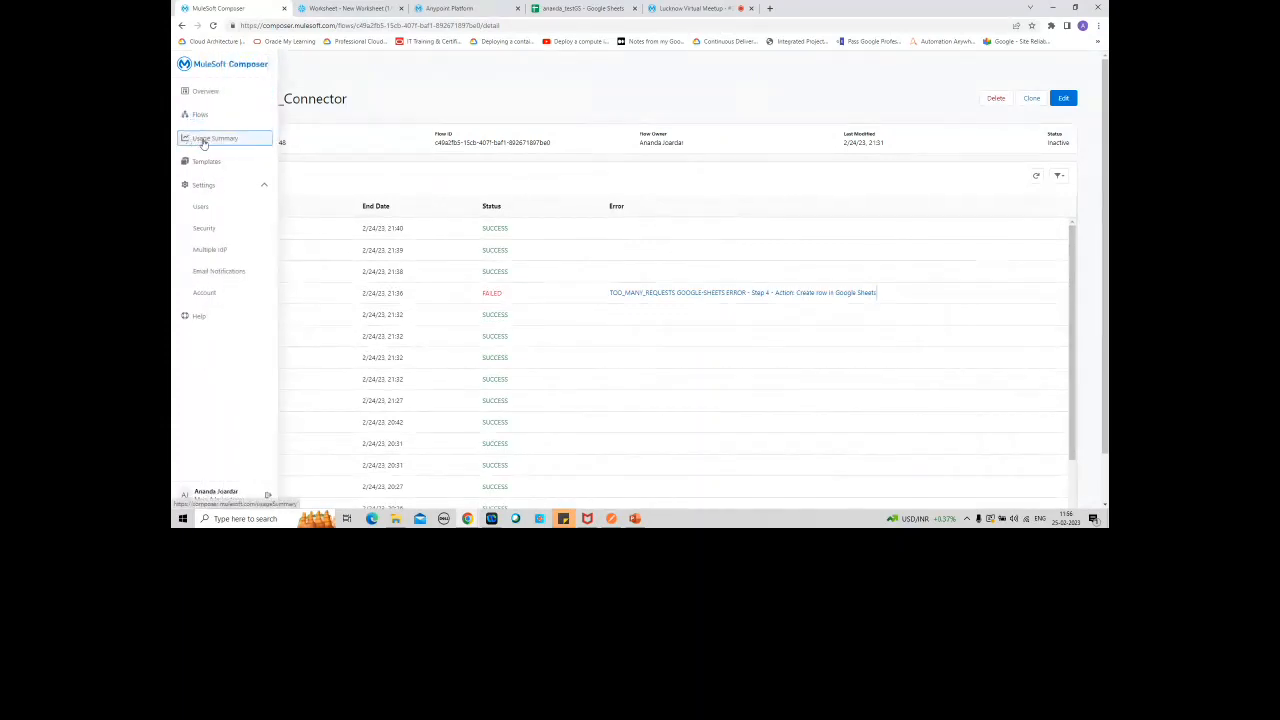
pyautogui.click(201, 138)
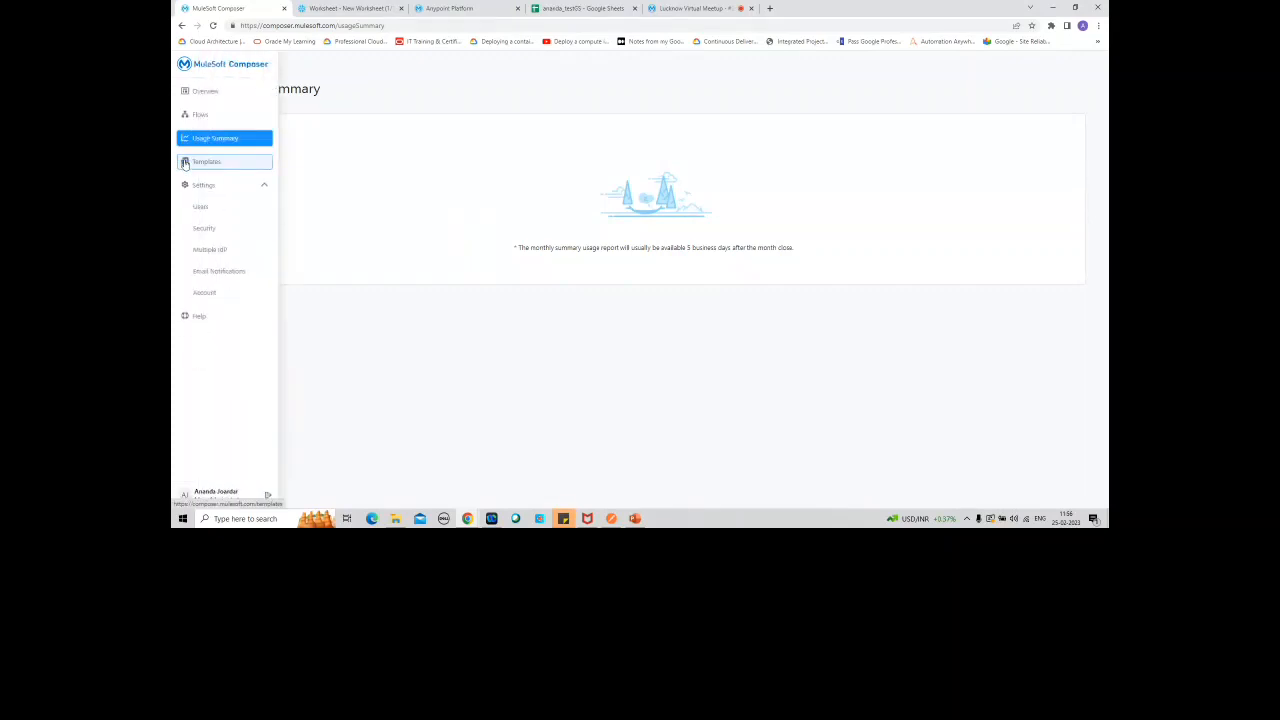
pyautogui.click(207, 161)
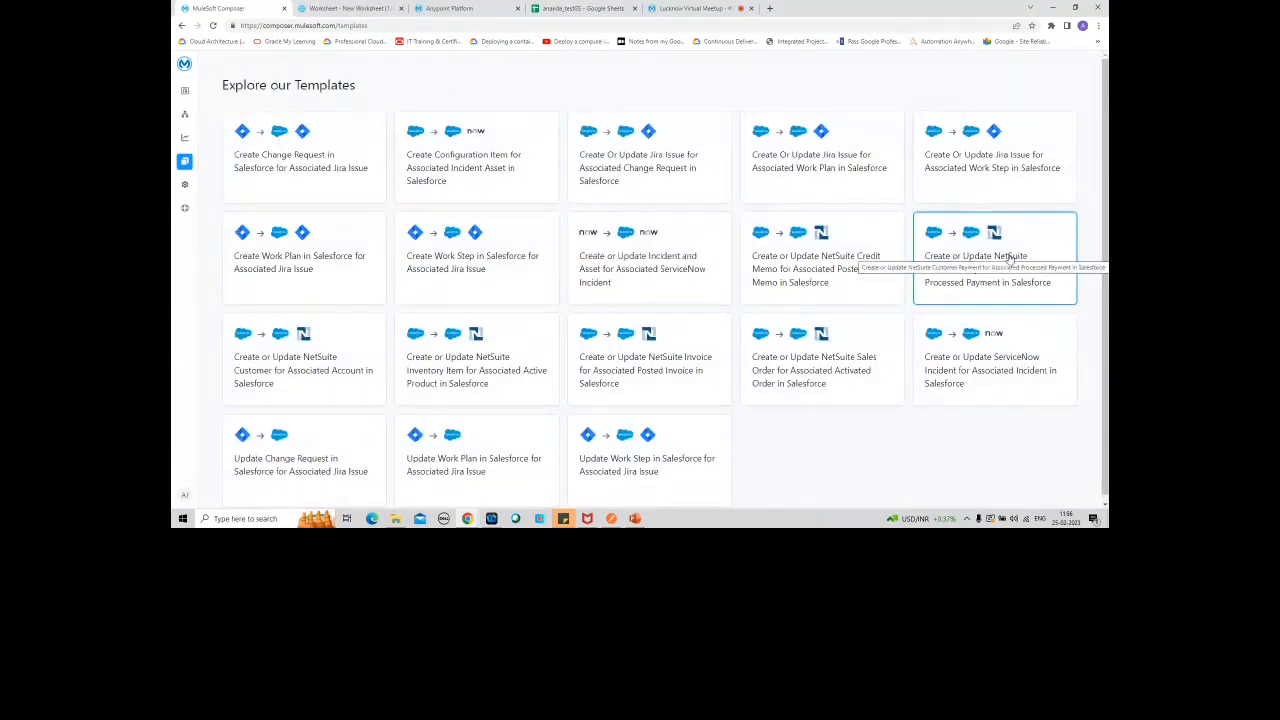
# Step: Examine the "Create Configuration Item for Associated Incident Asset in Salesforce" template and its configuration form, and return without creating a flow
pyautogui.rightClick(960, 229)
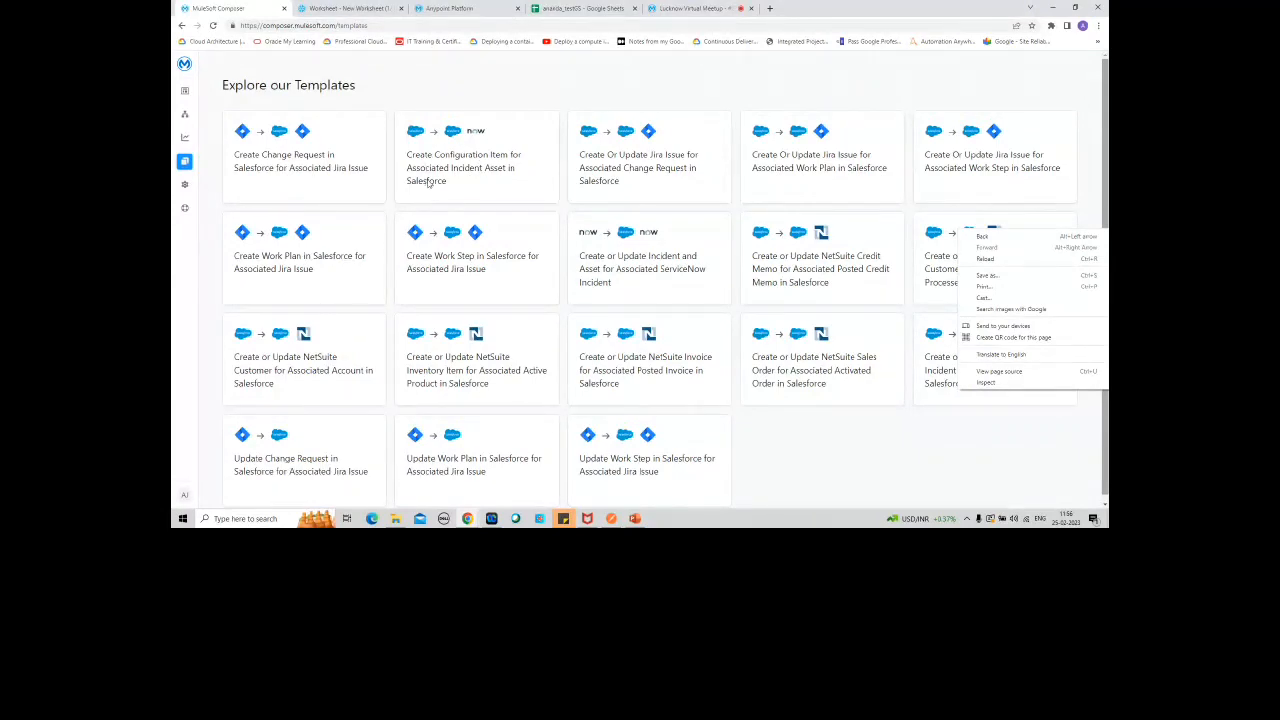
pyautogui.click(465, 140)
pyautogui.click(474, 153)
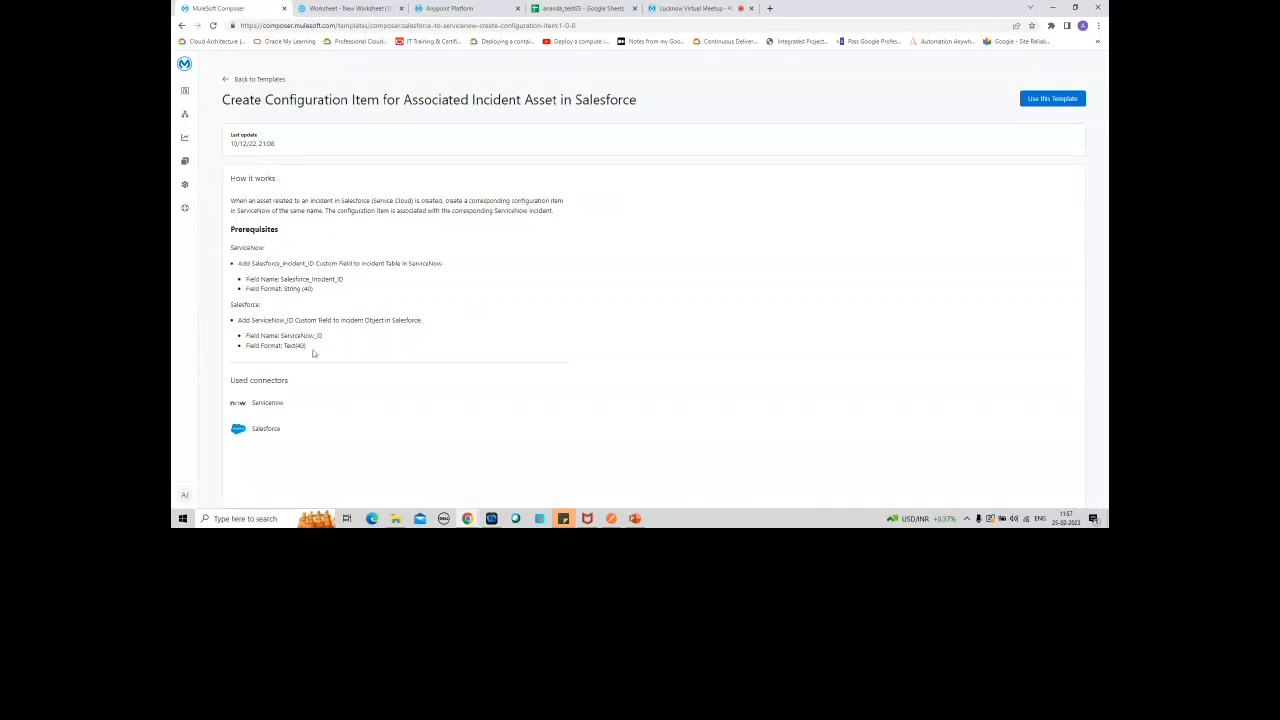
pyautogui.click(1051, 100)
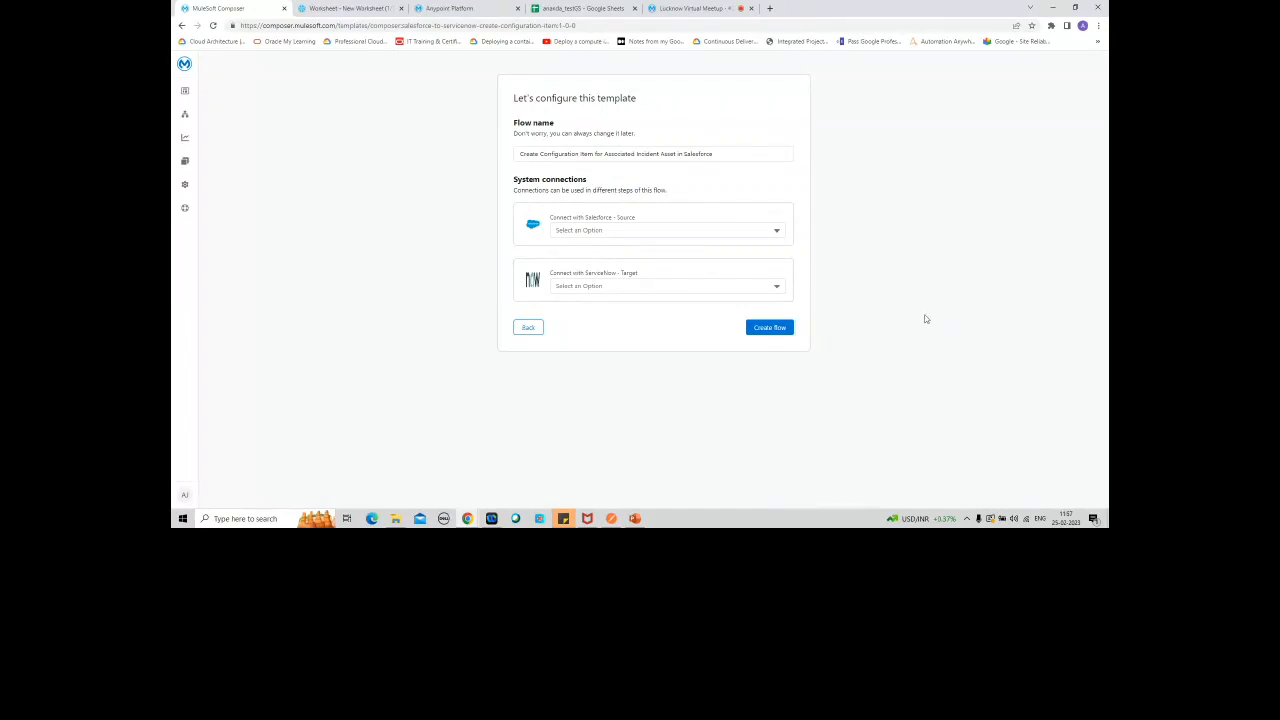
pyautogui.click(530, 328)
pyautogui.moveTo(184, 176)
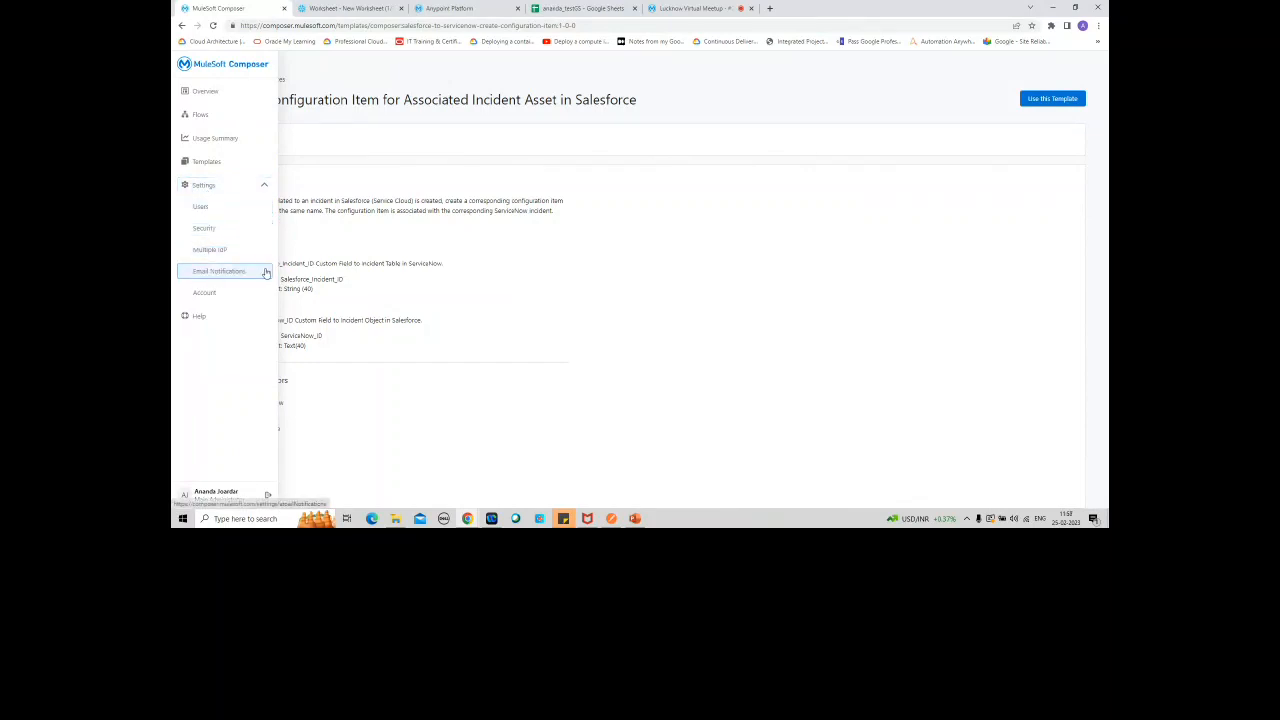
pyautogui.click(187, 187)
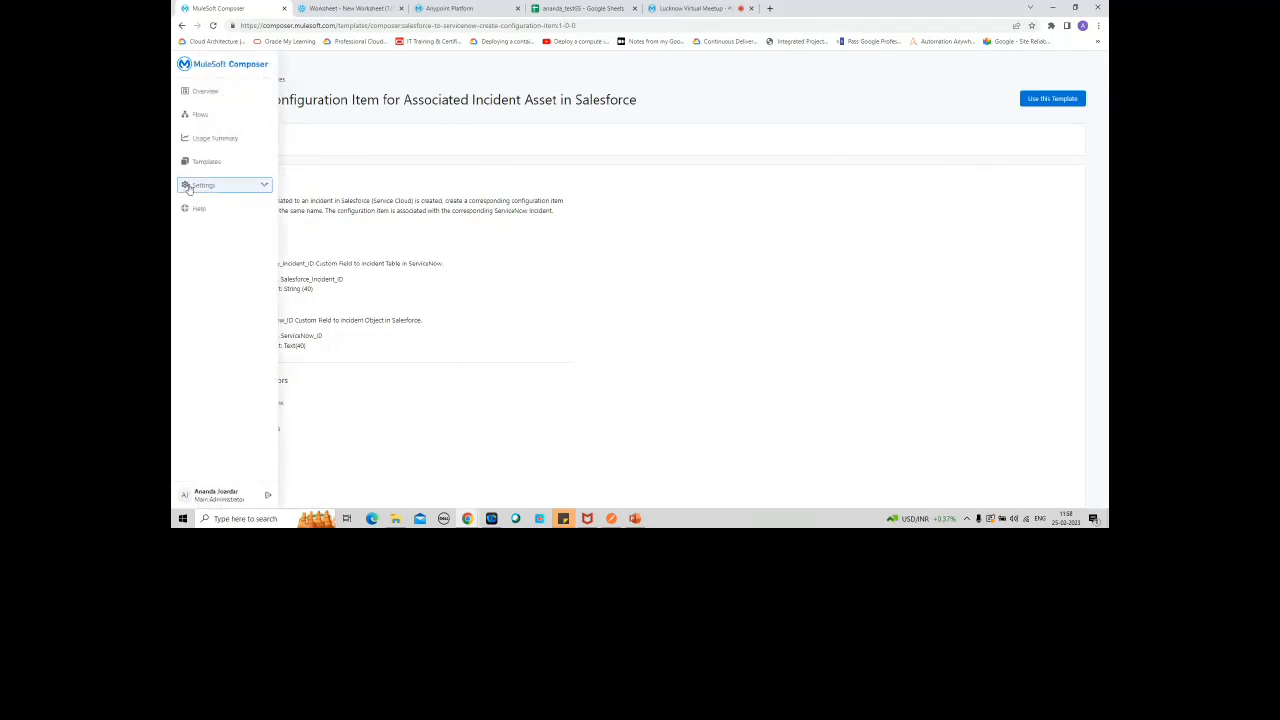
pyautogui.click(187, 187)
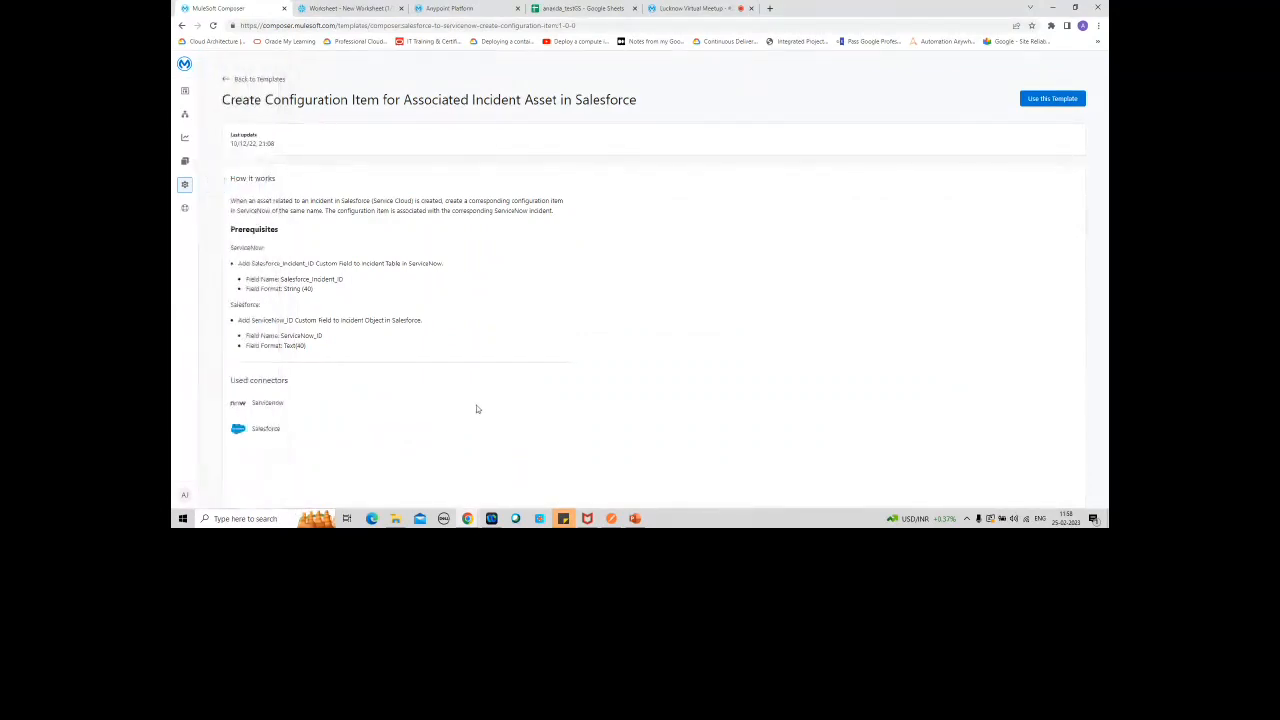
# Step: Open the Demo_SF_Connector flow from the flows list for editing
pyautogui.click(187, 118)
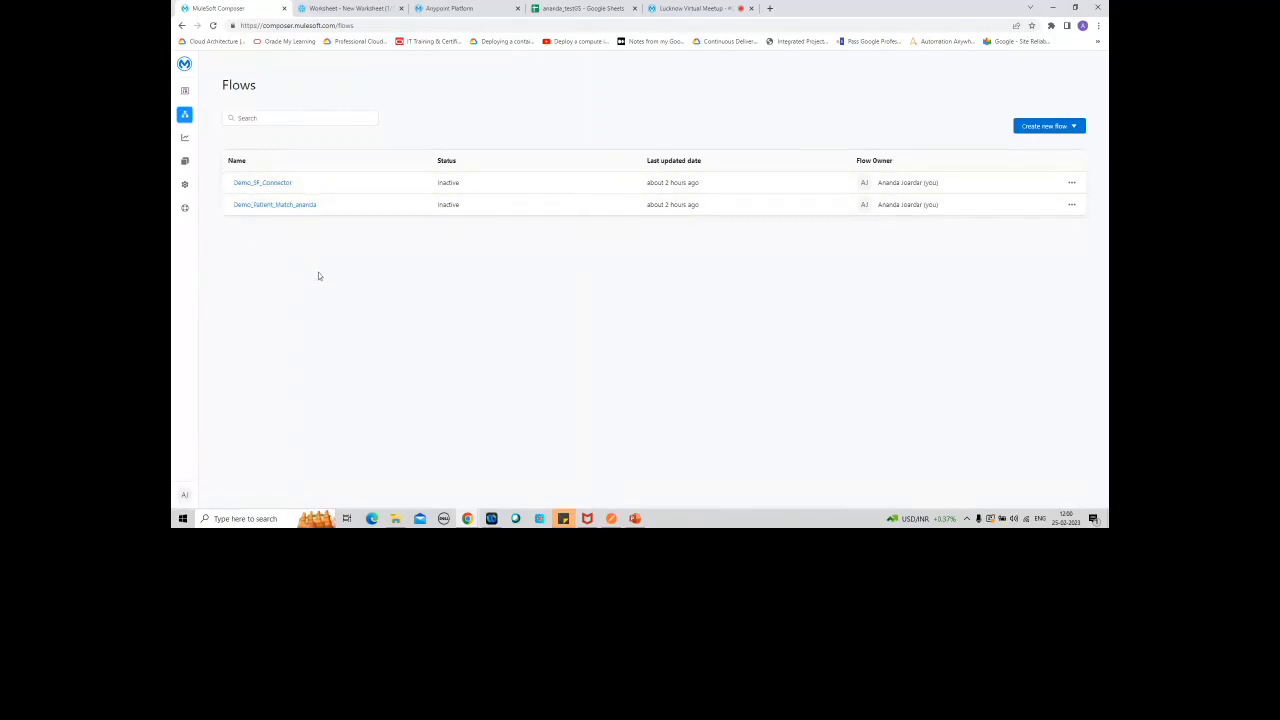
pyautogui.click(263, 183)
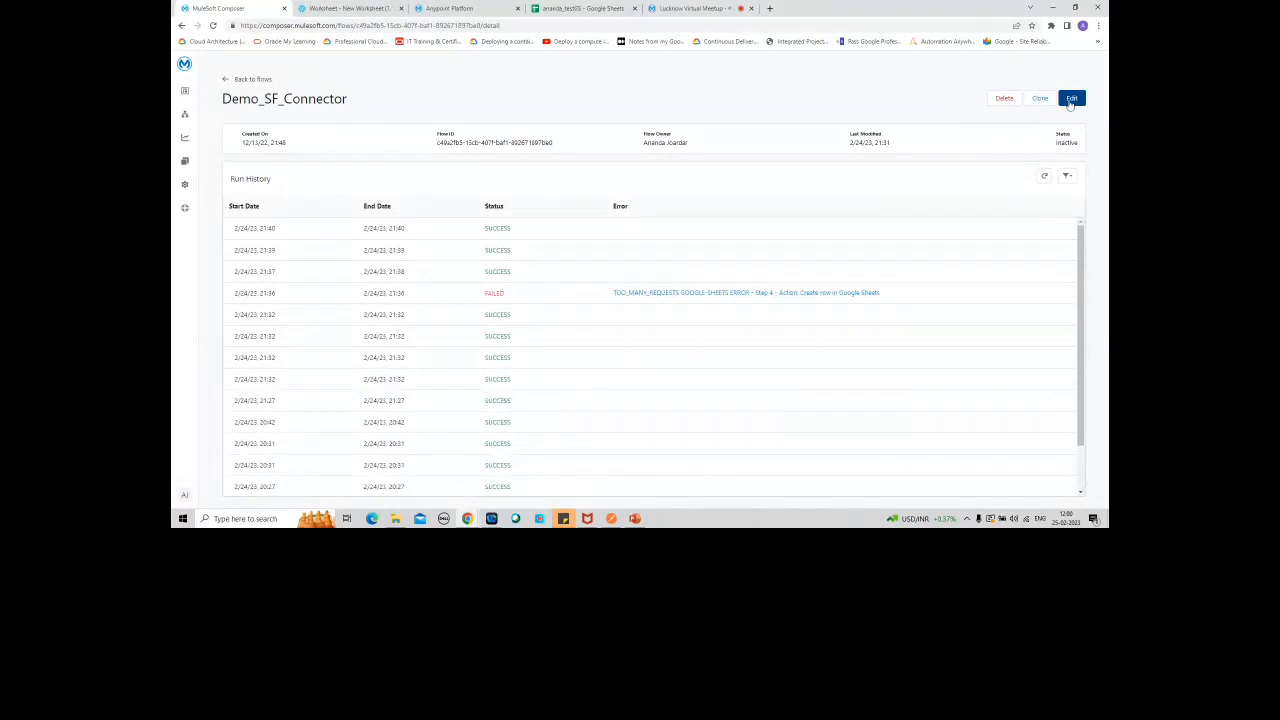
pyautogui.click(1070, 99)
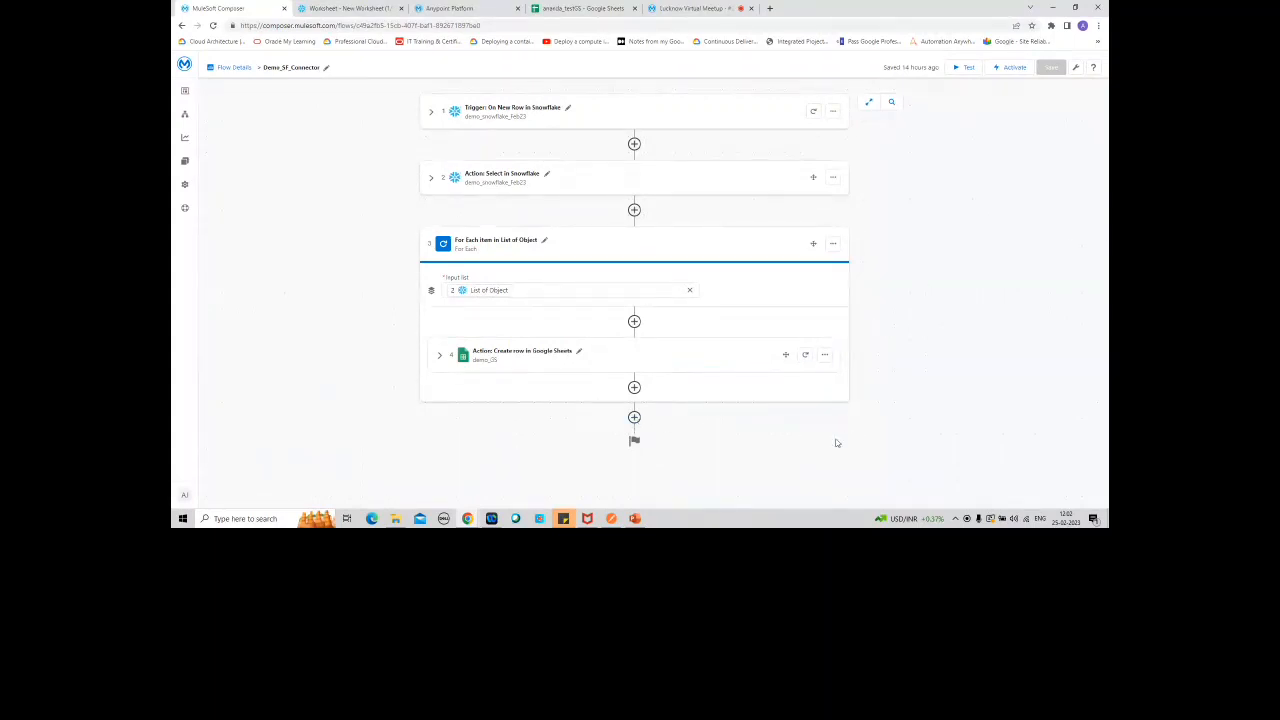
pyautogui.click(634, 417)
pyautogui.scroll(-3, 1046, 340)
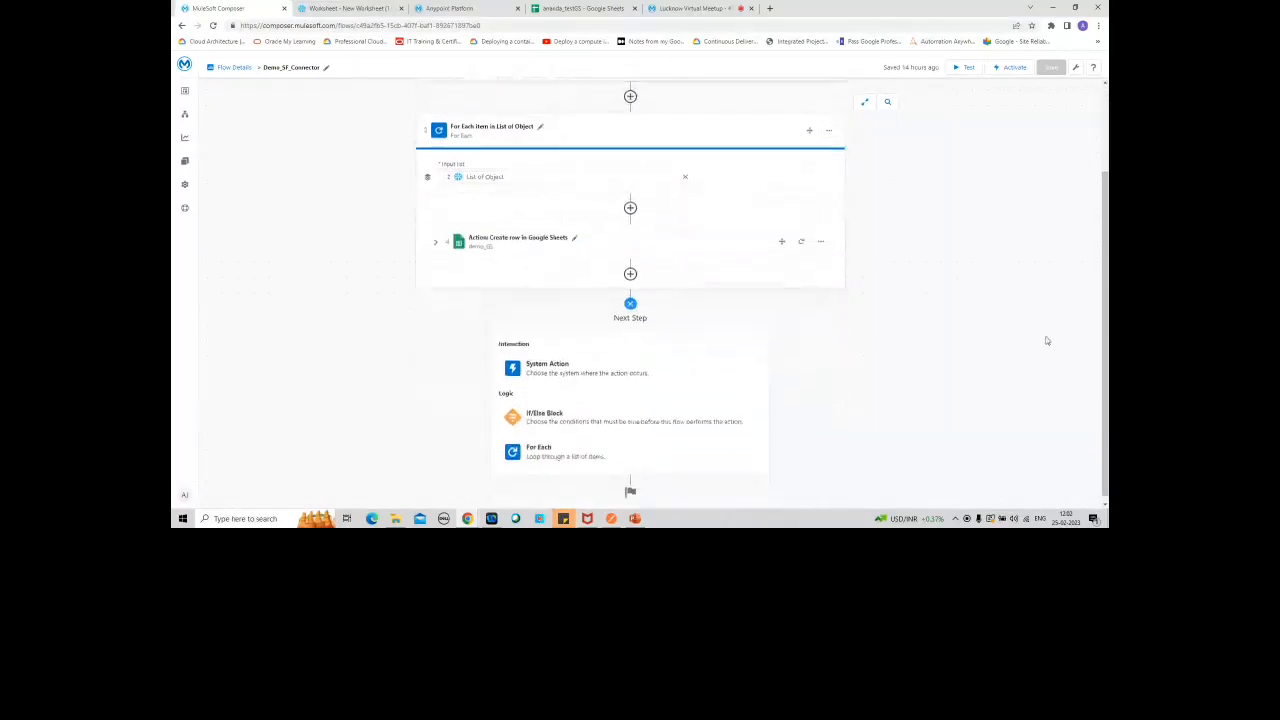
pyautogui.rightClick(1104, 330)
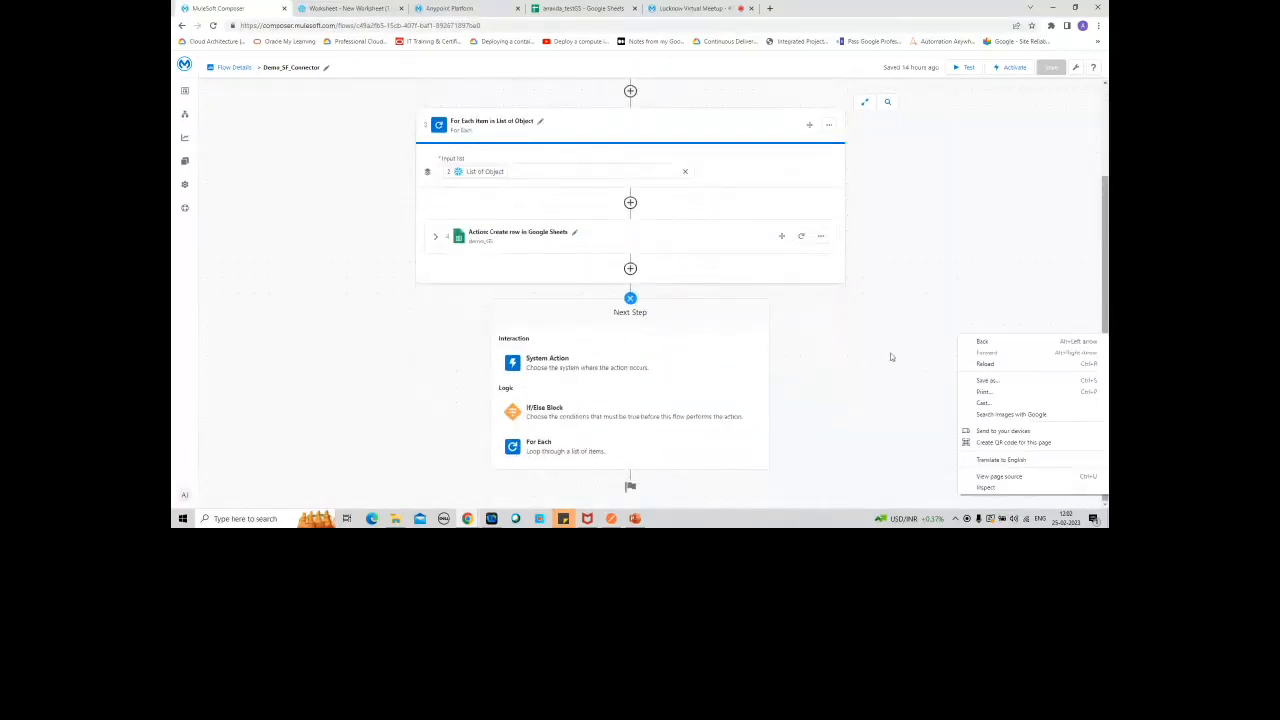
pyautogui.click(909, 321)
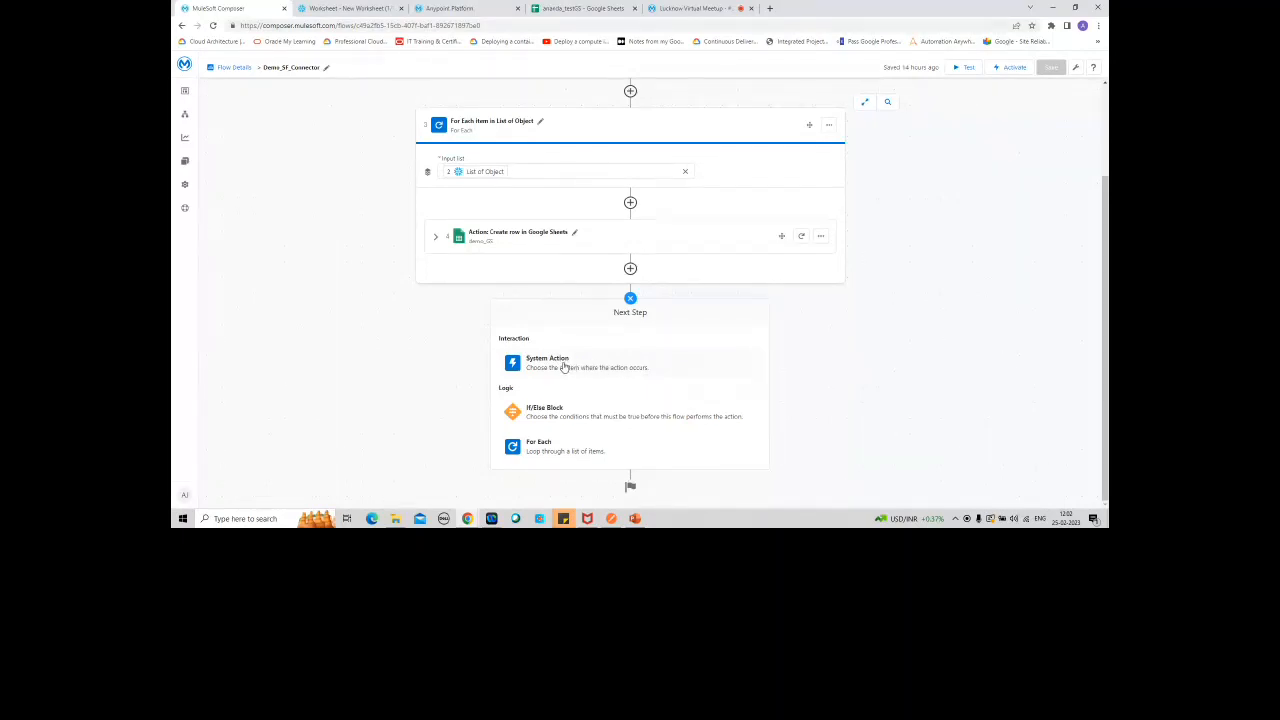
pyautogui.click(630, 298)
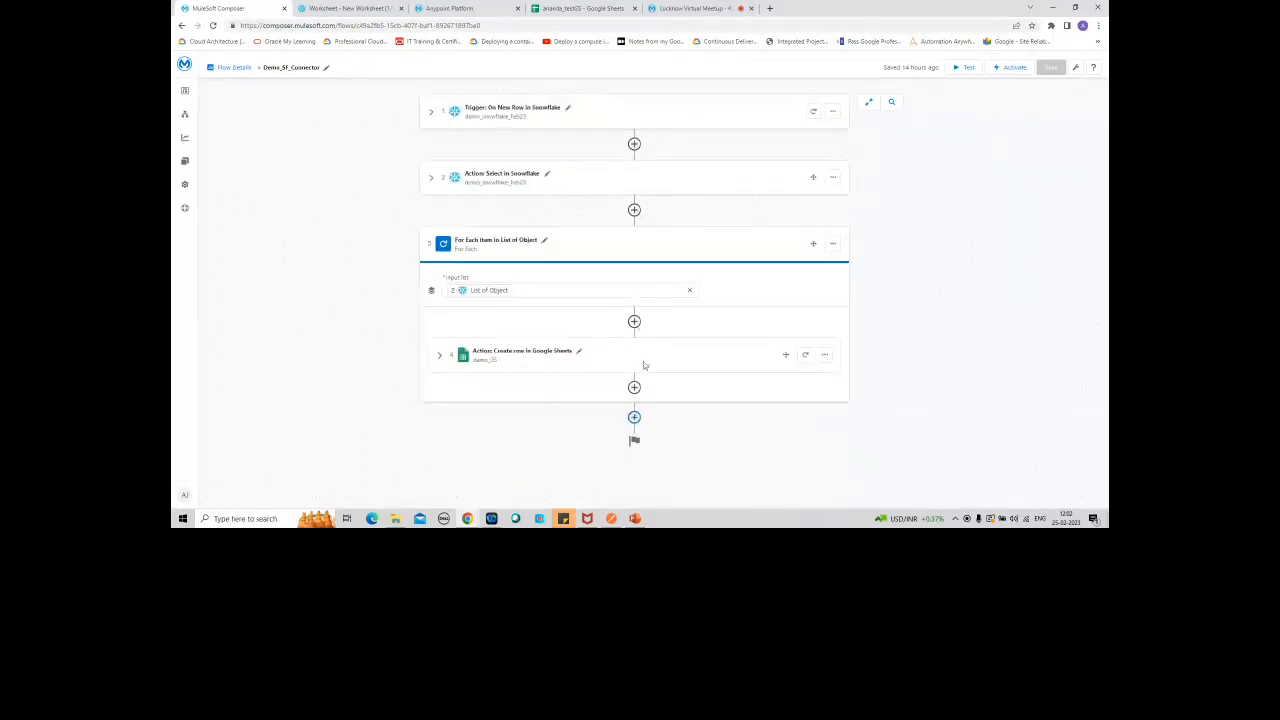
# Step: Add a system action after the For Each block and choose Snowflake as its system
pyautogui.click(634, 417)
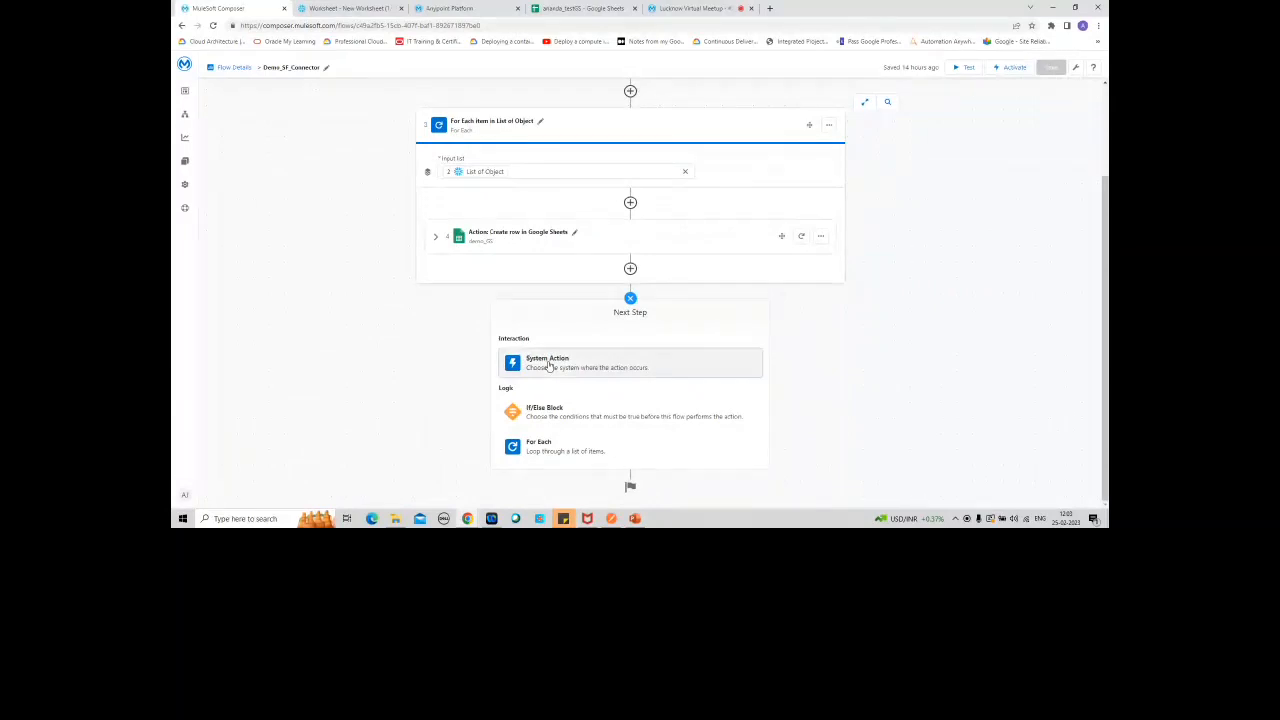
pyautogui.click(548, 366)
pyautogui.moveTo(1105, 290); pyautogui.dragTo(1090, 178)
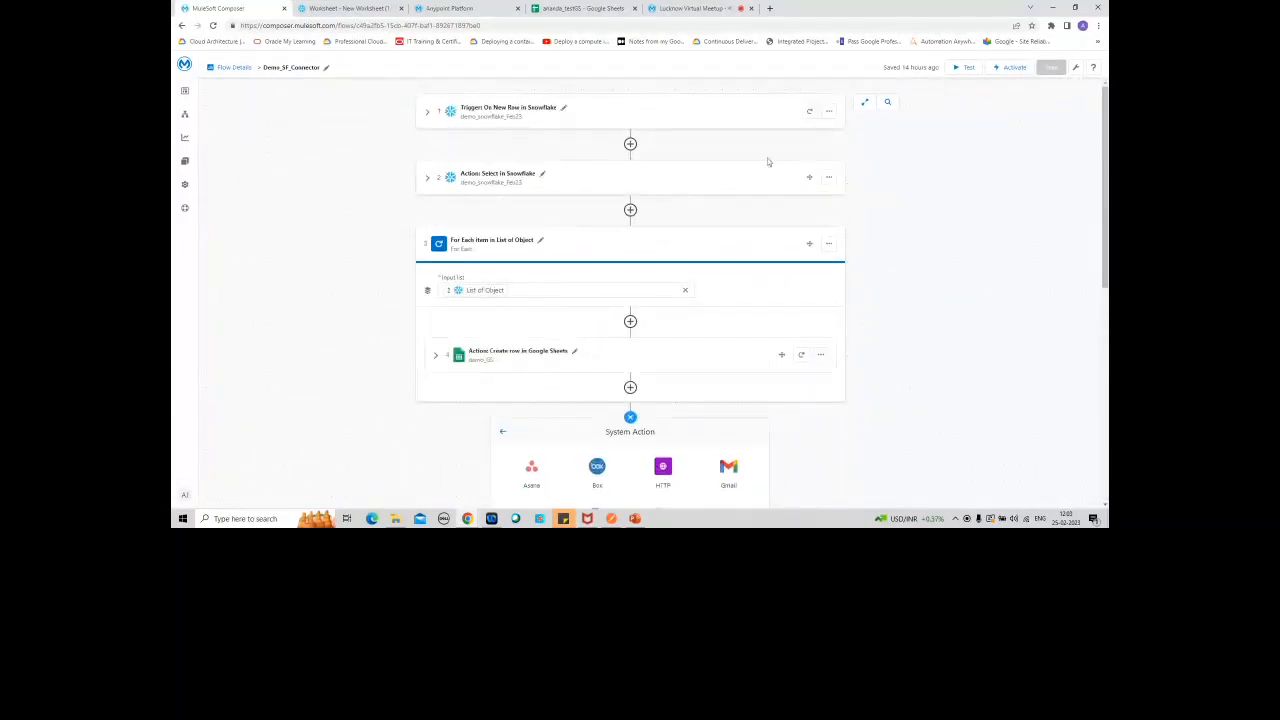
pyautogui.scroll(-5, 1106, 194)
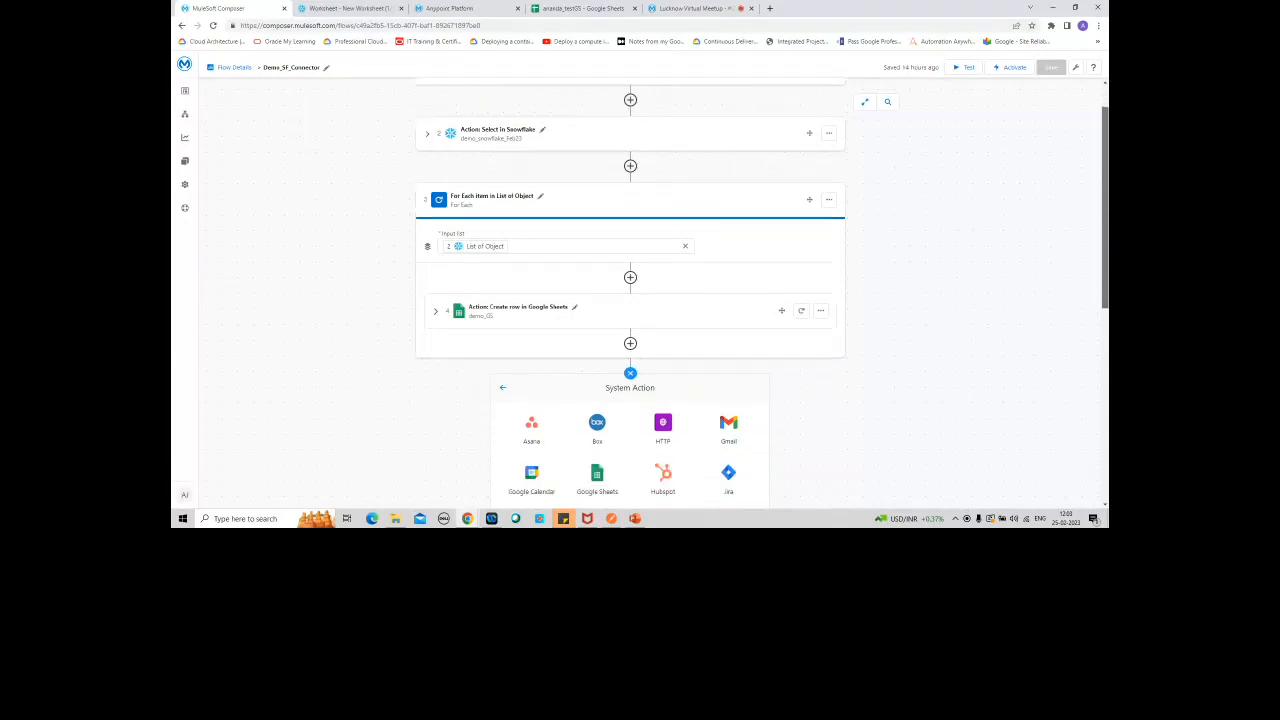
pyautogui.scroll(-2, 763, 293)
pyautogui.scroll(-1, 630, 293)
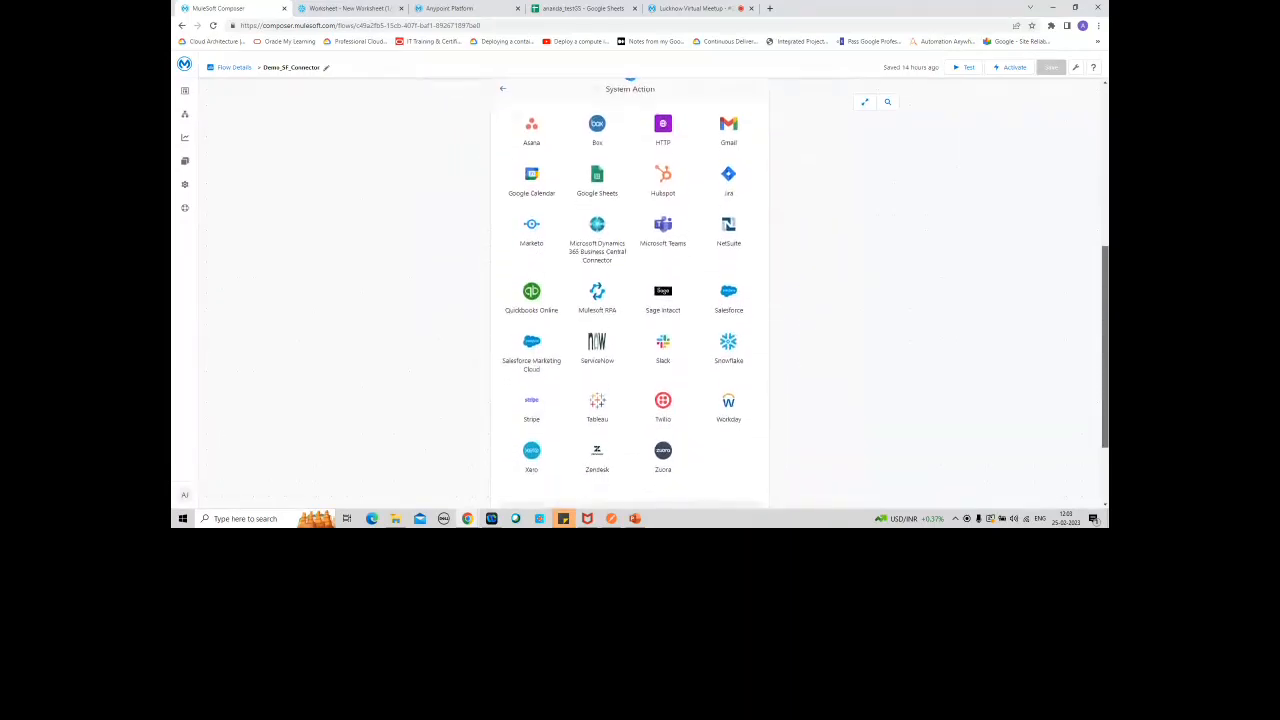
pyautogui.moveTo(1105, 347); pyautogui.dragTo(1105, 347)
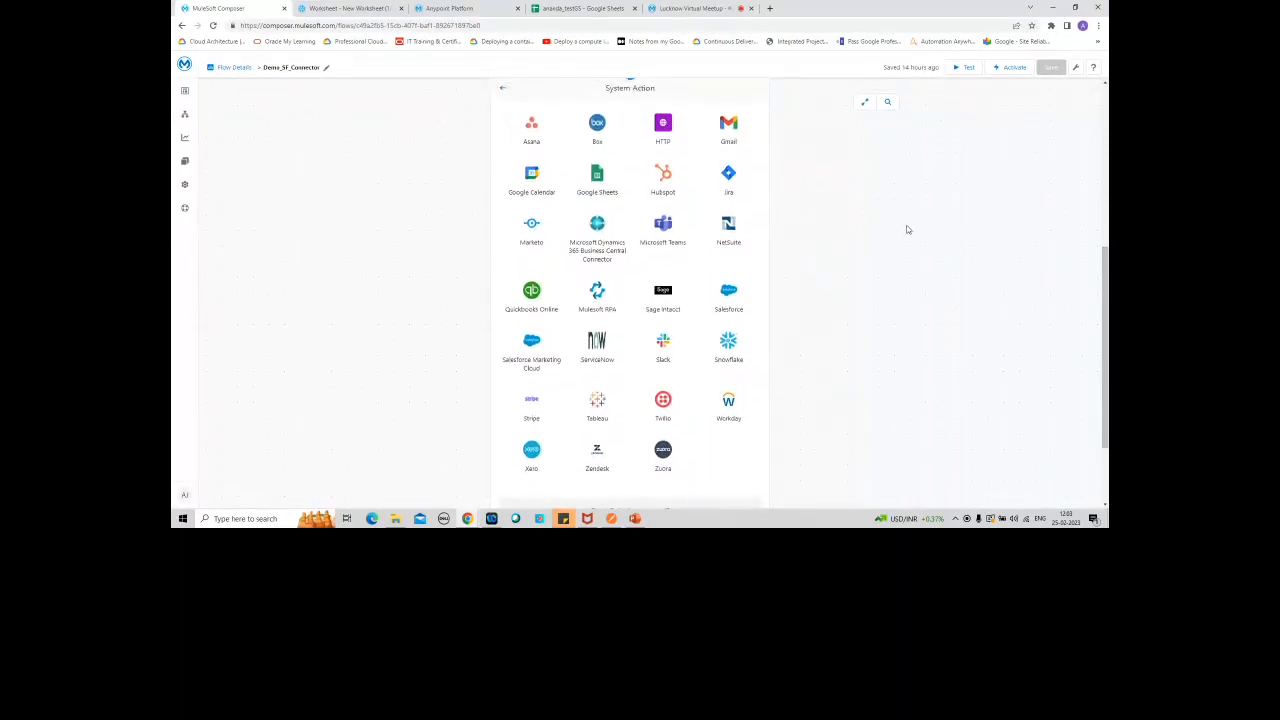
pyautogui.click(729, 344)
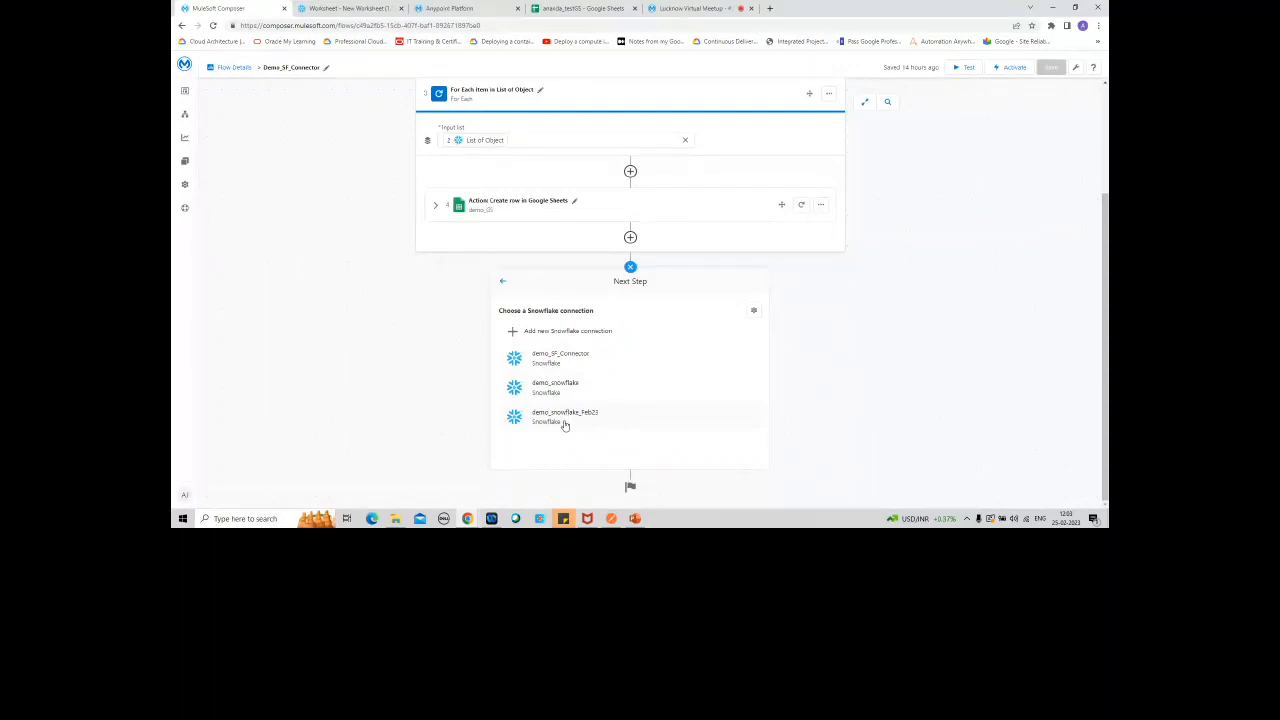
# Step: Start a new Snowflake connection and set its display name to demo_snowflake_lucknow
pyautogui.click(650, 331)
pyautogui.click(615, 320)
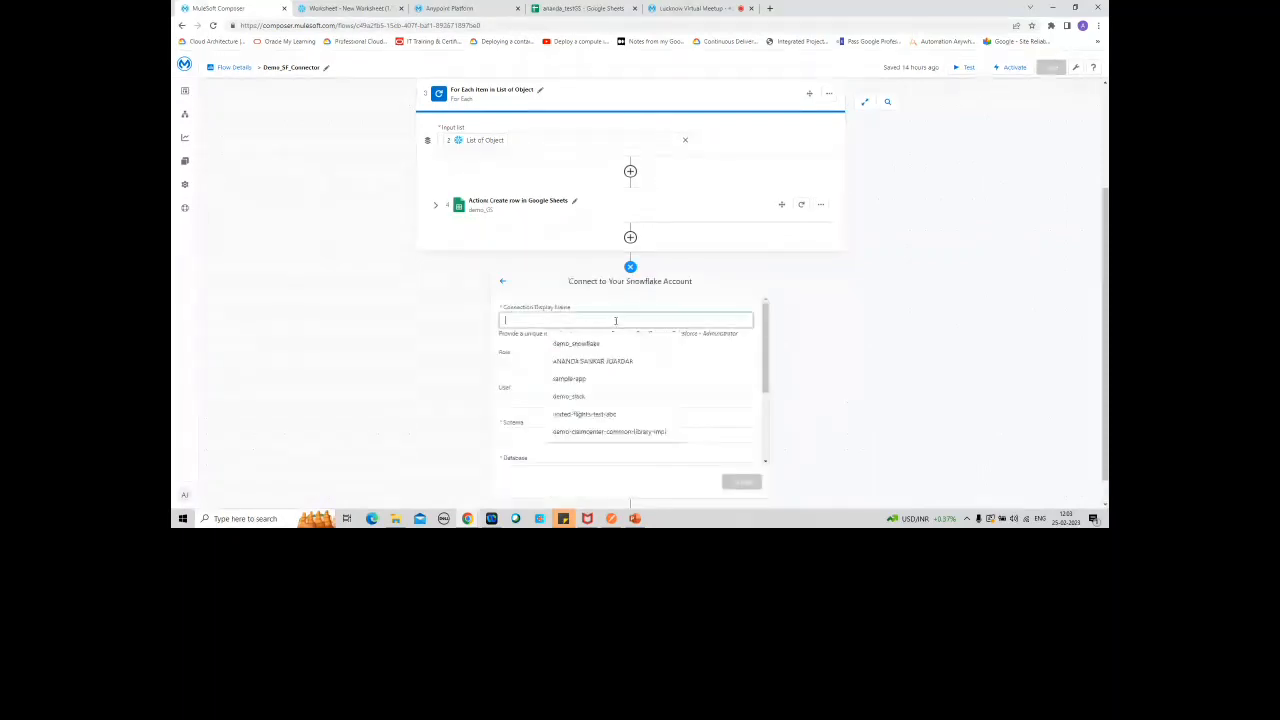
pyautogui.write('demo')
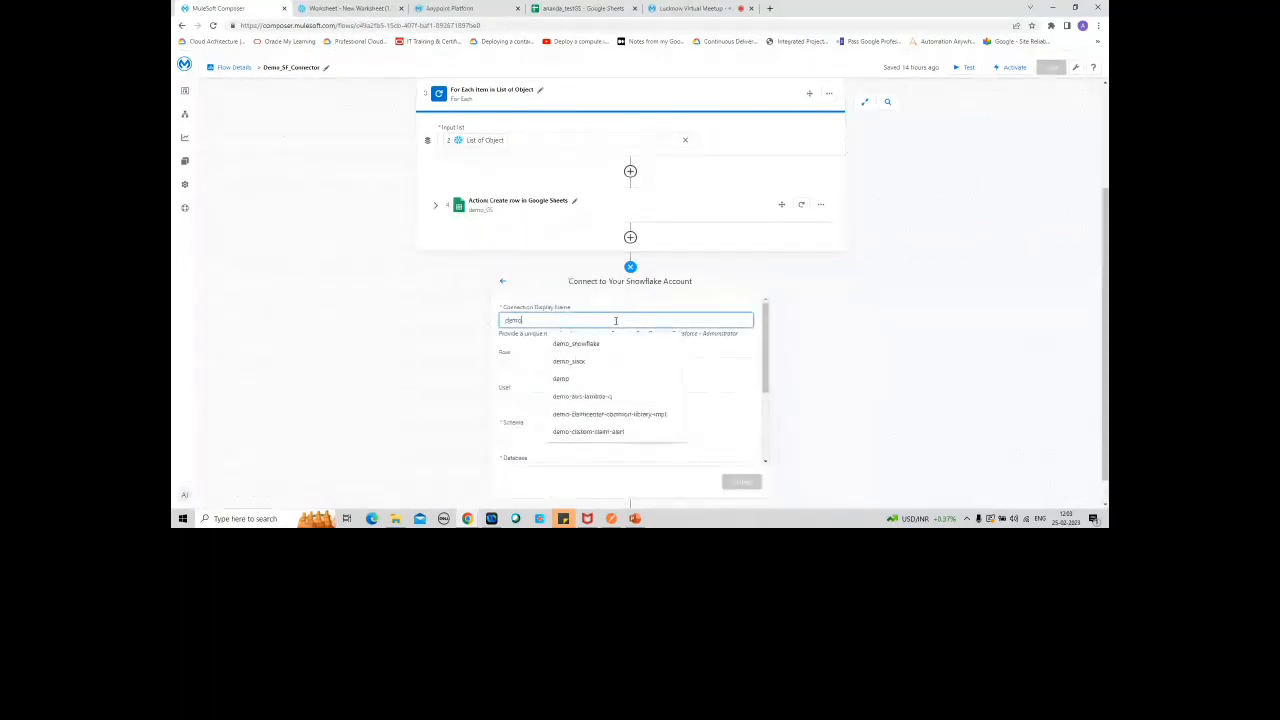
pyautogui.write('_s')
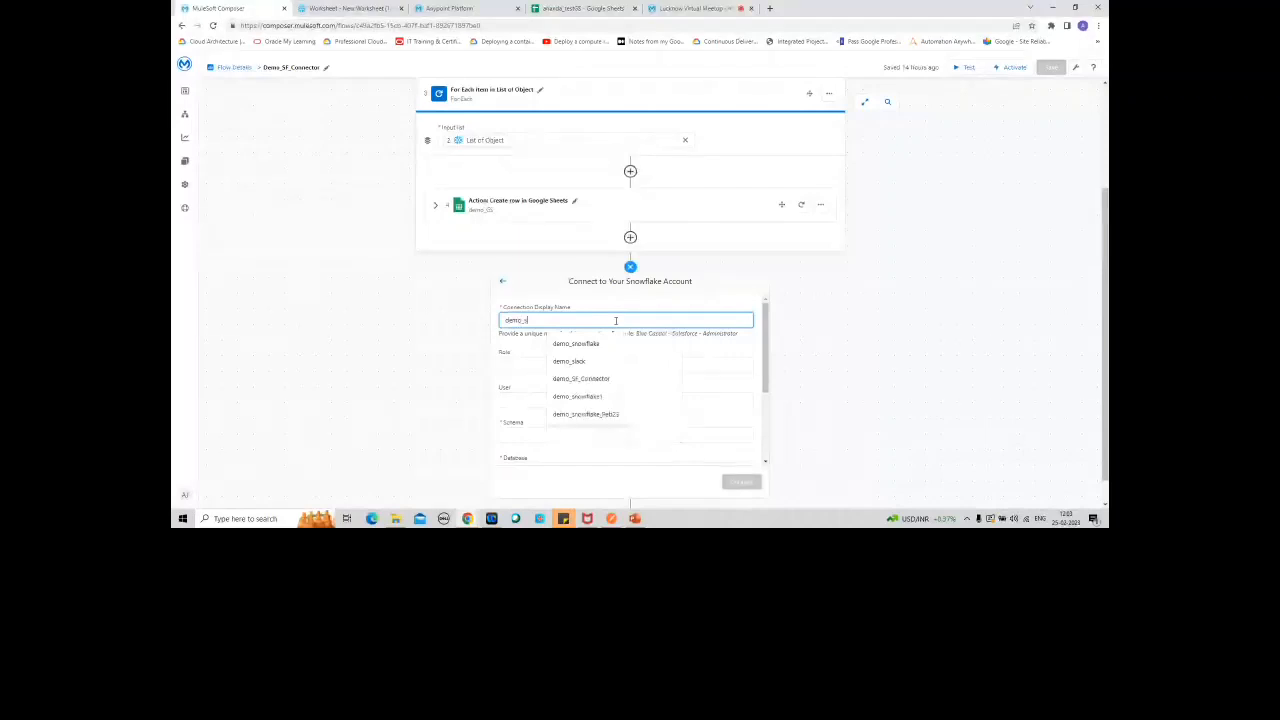
pyautogui.write('nowflake')
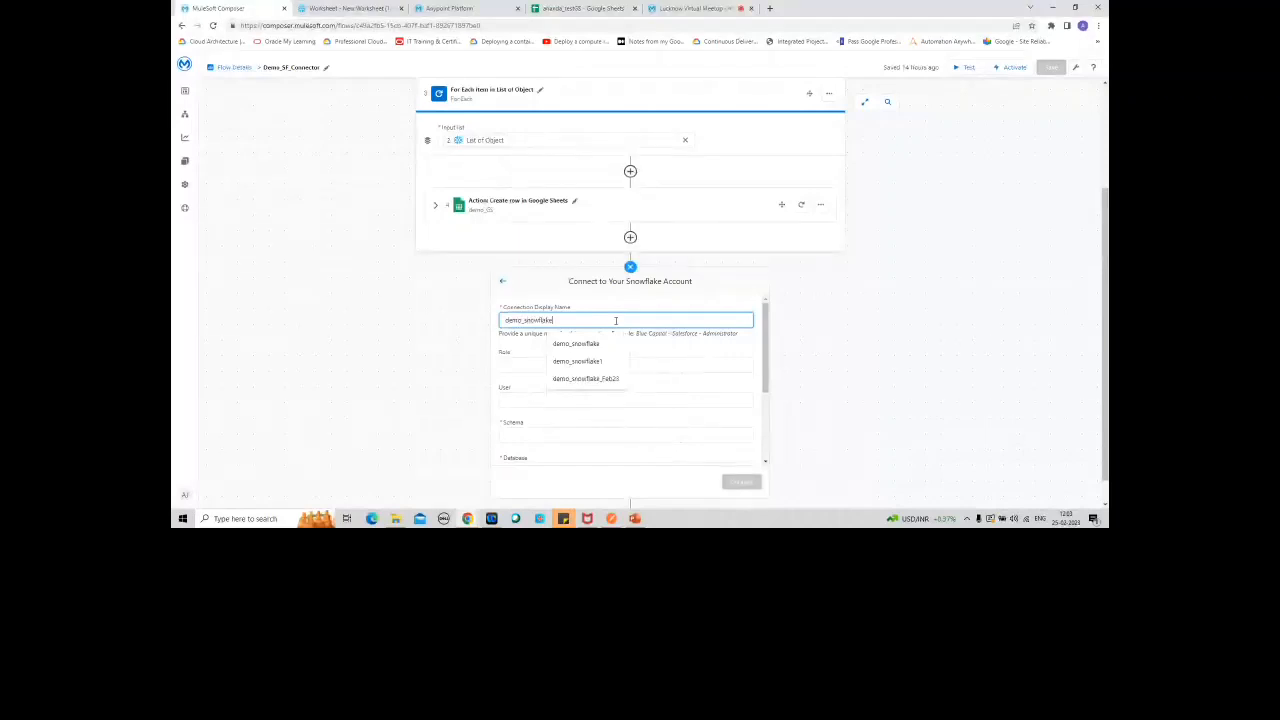
pyautogui.write('_lucknow')
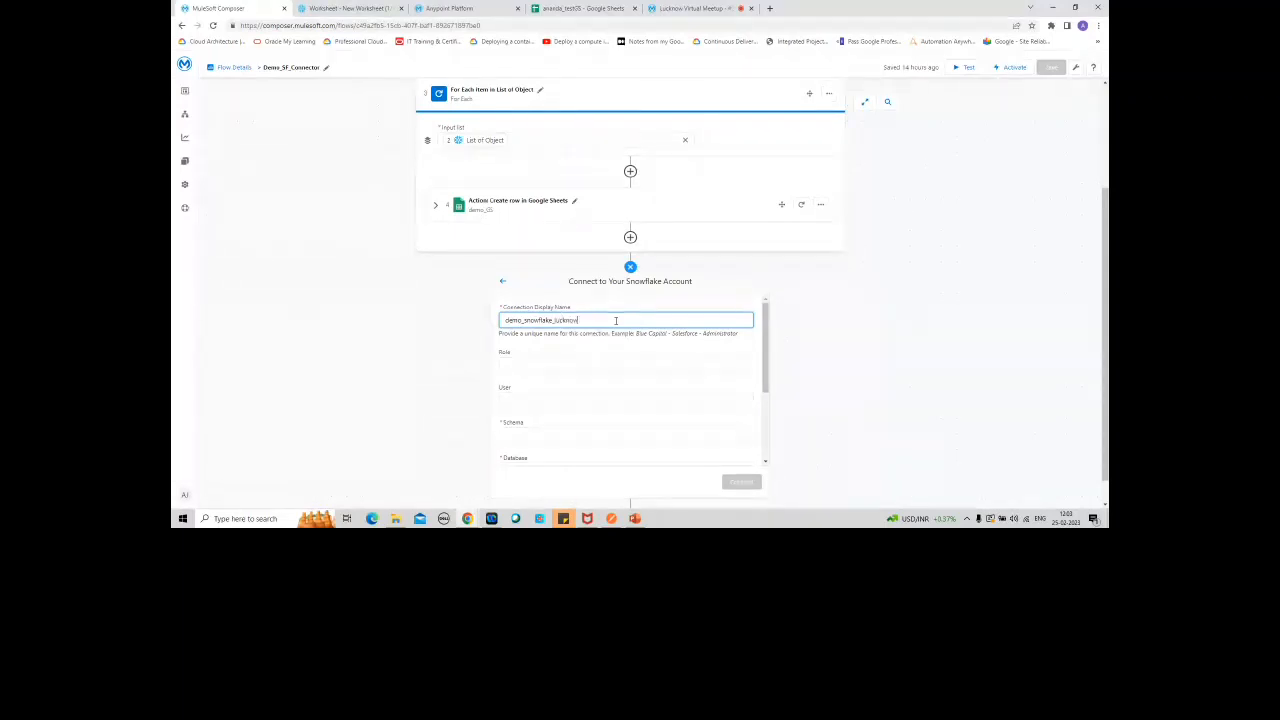
# Step: Set the connection's role to ACCOUNTADMIN, checking it against the Snowflake worksheet, and fill in the Snowflake user name
pyautogui.click(562, 370)
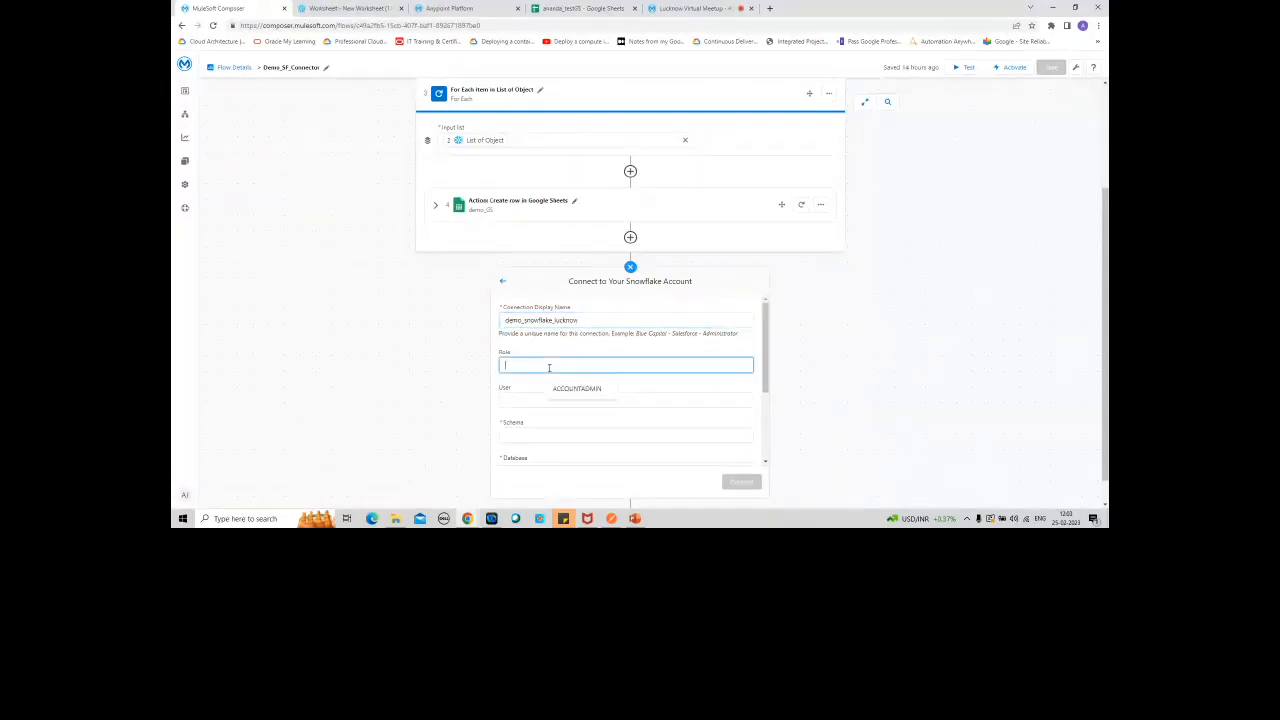
pyautogui.click(355, 8)
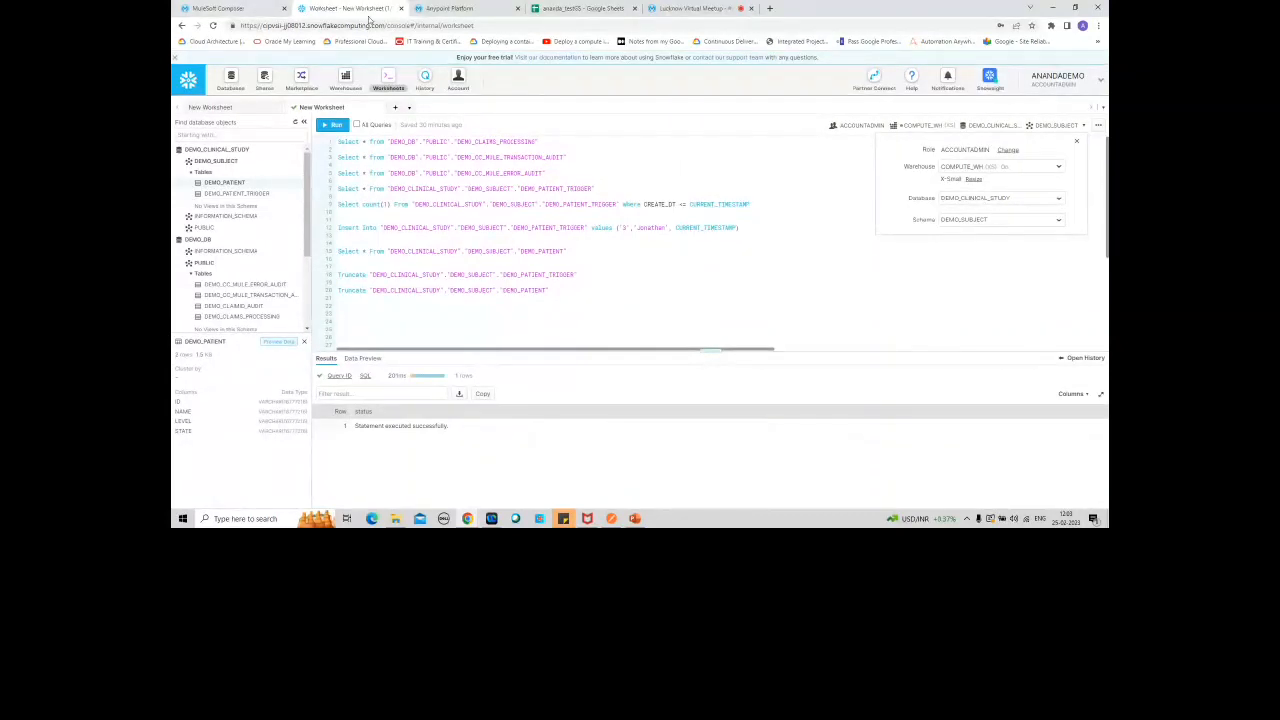
pyautogui.click(243, 6)
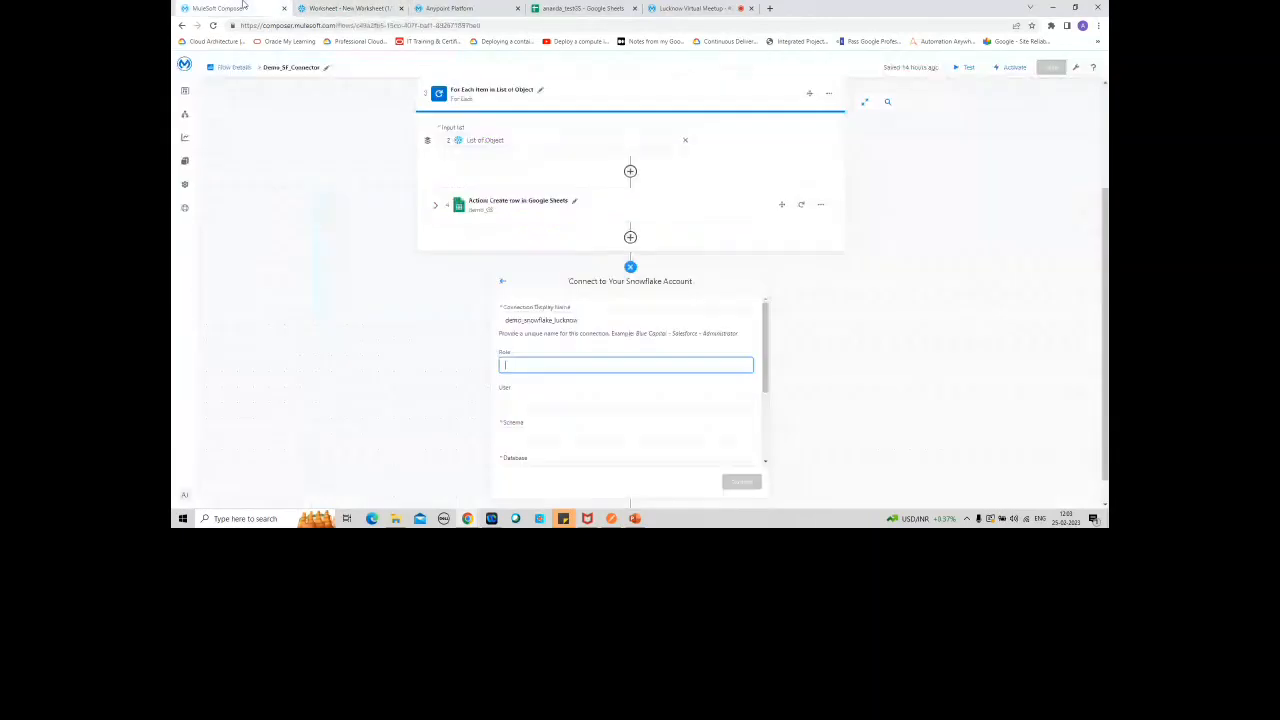
pyautogui.click(543, 364)
pyautogui.click(573, 392)
pyautogui.click(564, 402)
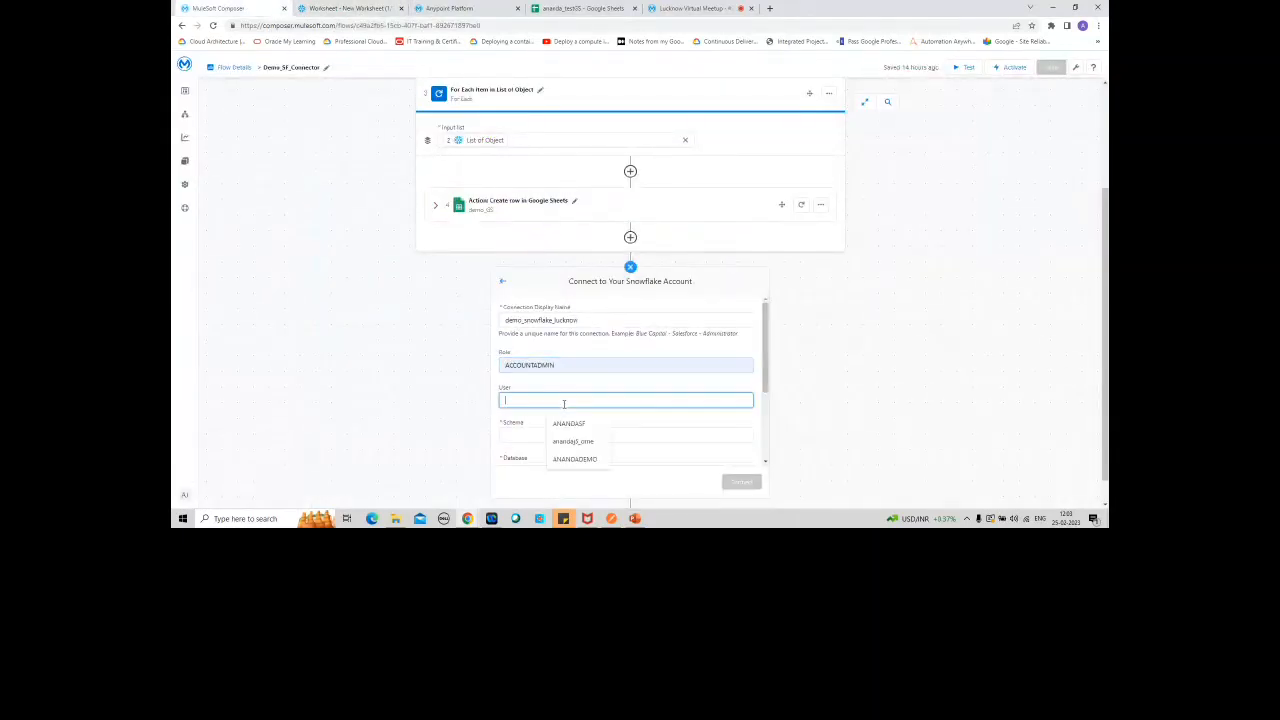
pyautogui.click(582, 459)
# Step: Set the Snowflake connection's schema to DEMO_SUBJECT and its database to DEMO_CLINICAL_STUDY
pyautogui.click(614, 436)
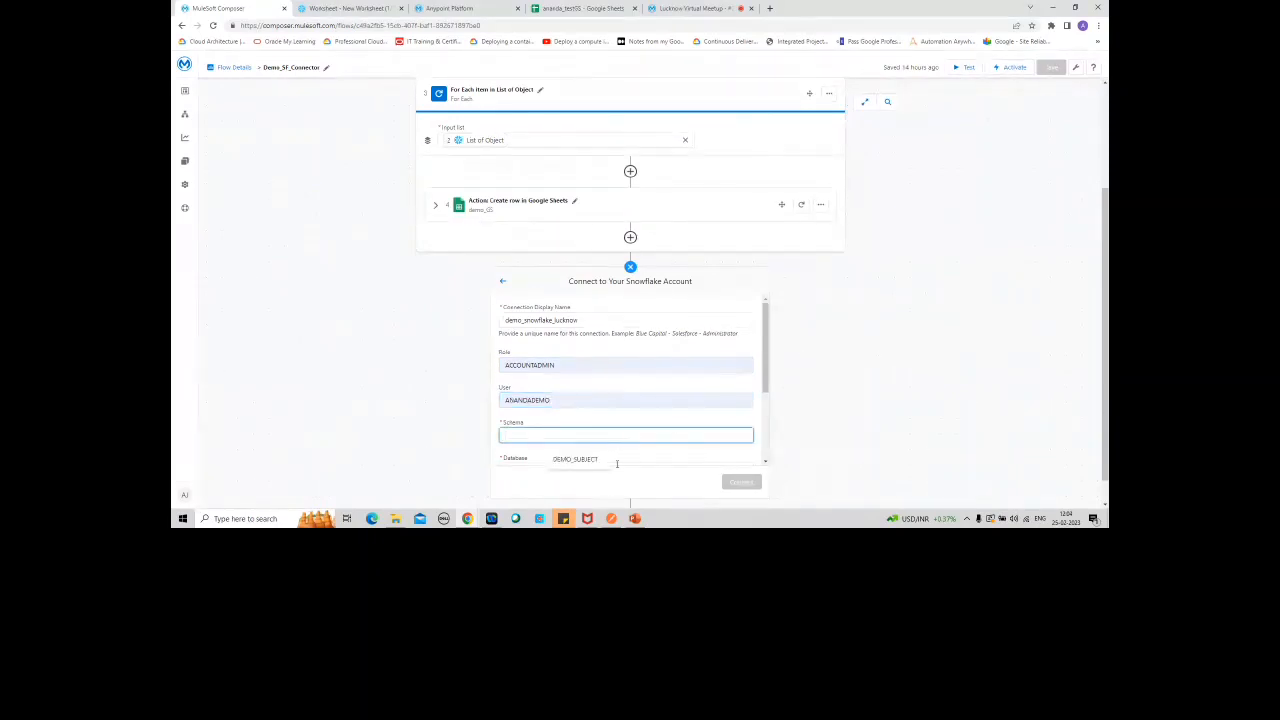
pyautogui.click(580, 459)
pyautogui.moveTo(770, 371); pyautogui.dragTo(772, 436)
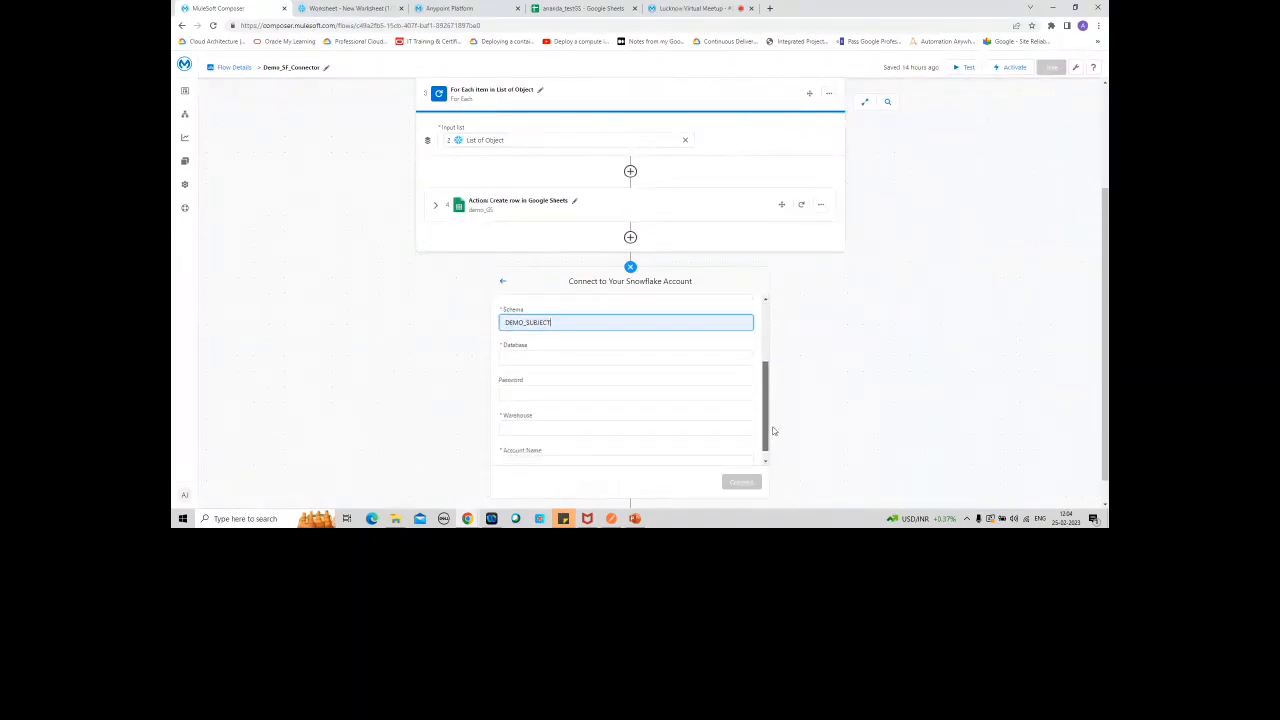
pyautogui.click(651, 348)
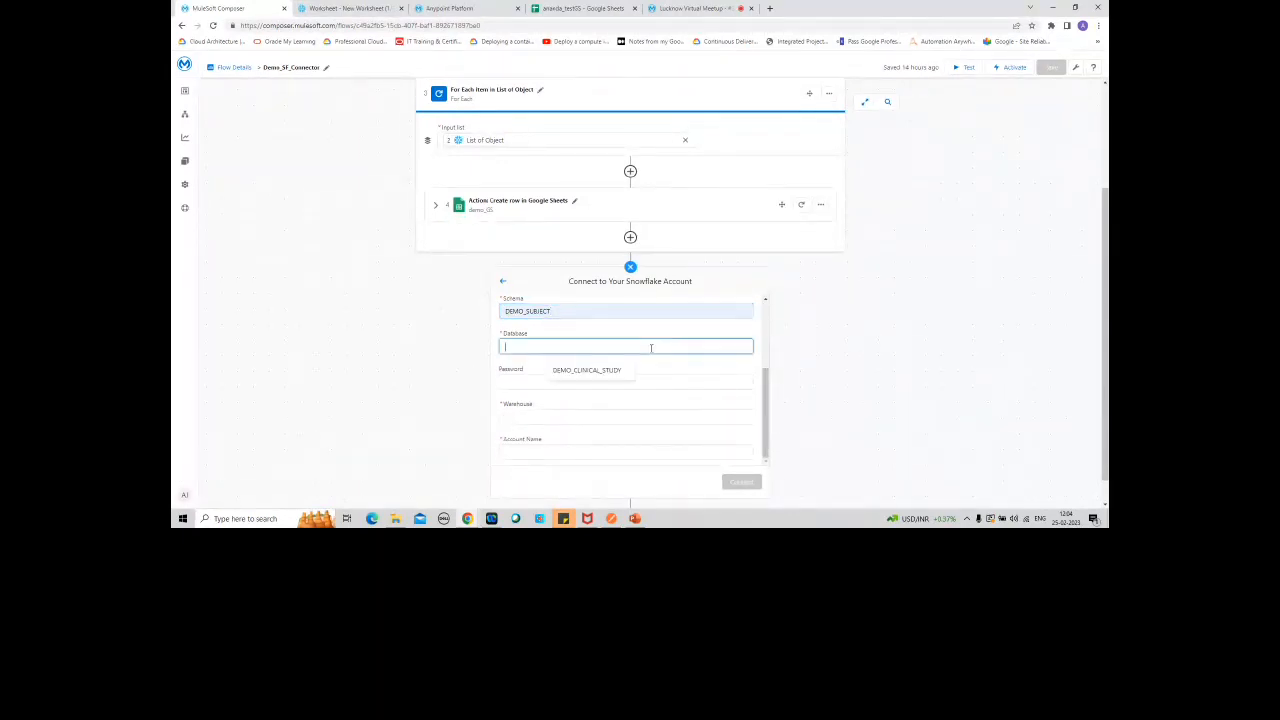
pyautogui.click(593, 374)
# Step: Enter the Snowflake account password and set the connection's warehouse to COMPUTE_WH
pyautogui.click(686, 384)
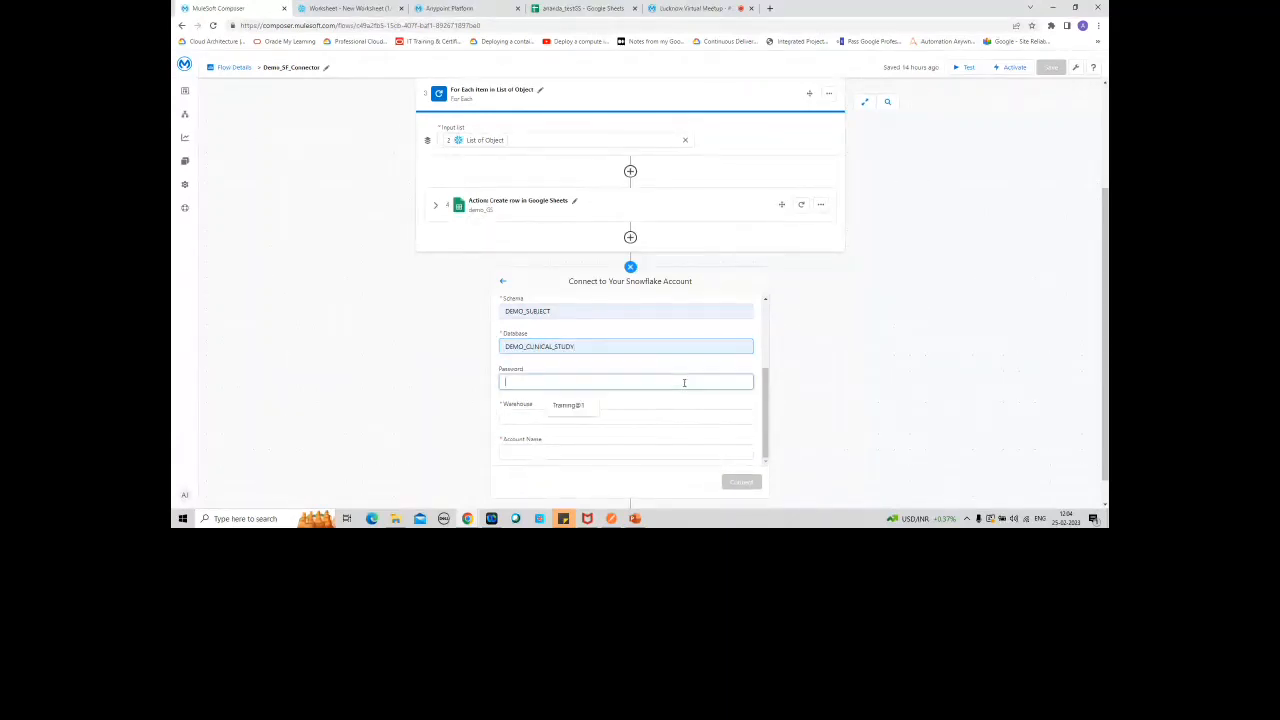
pyautogui.click(580, 405)
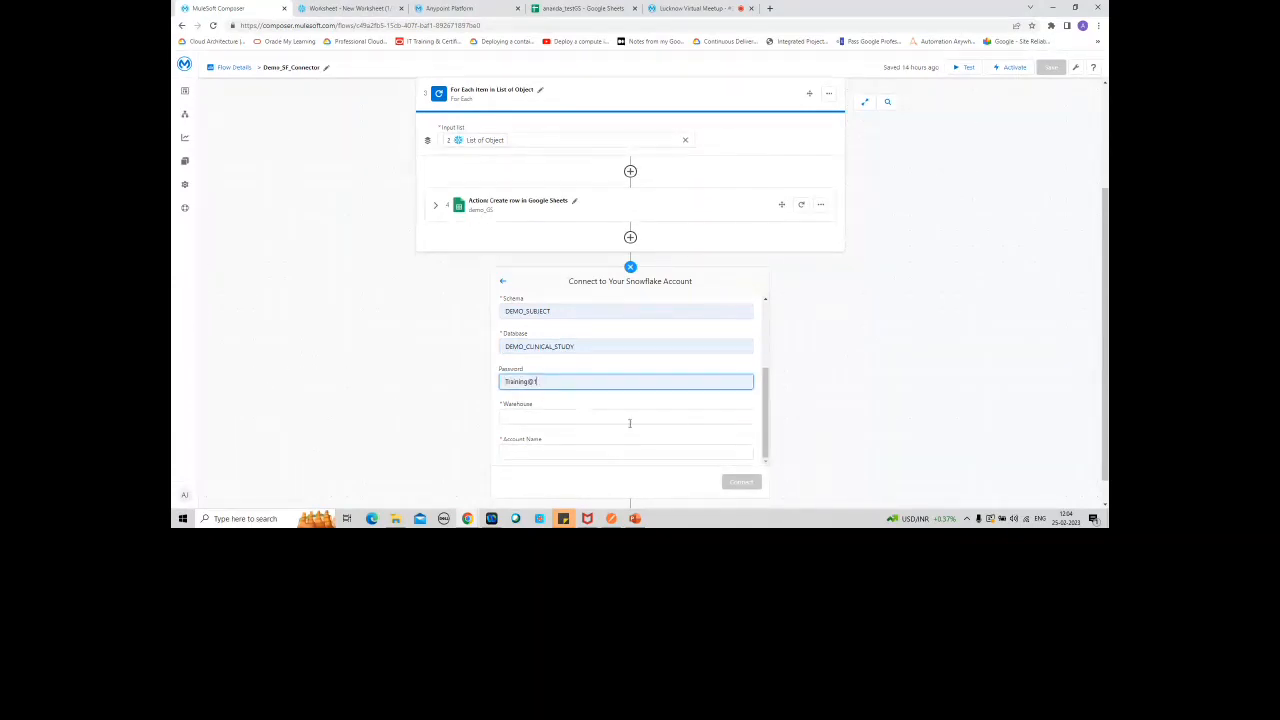
pyautogui.click(559, 415)
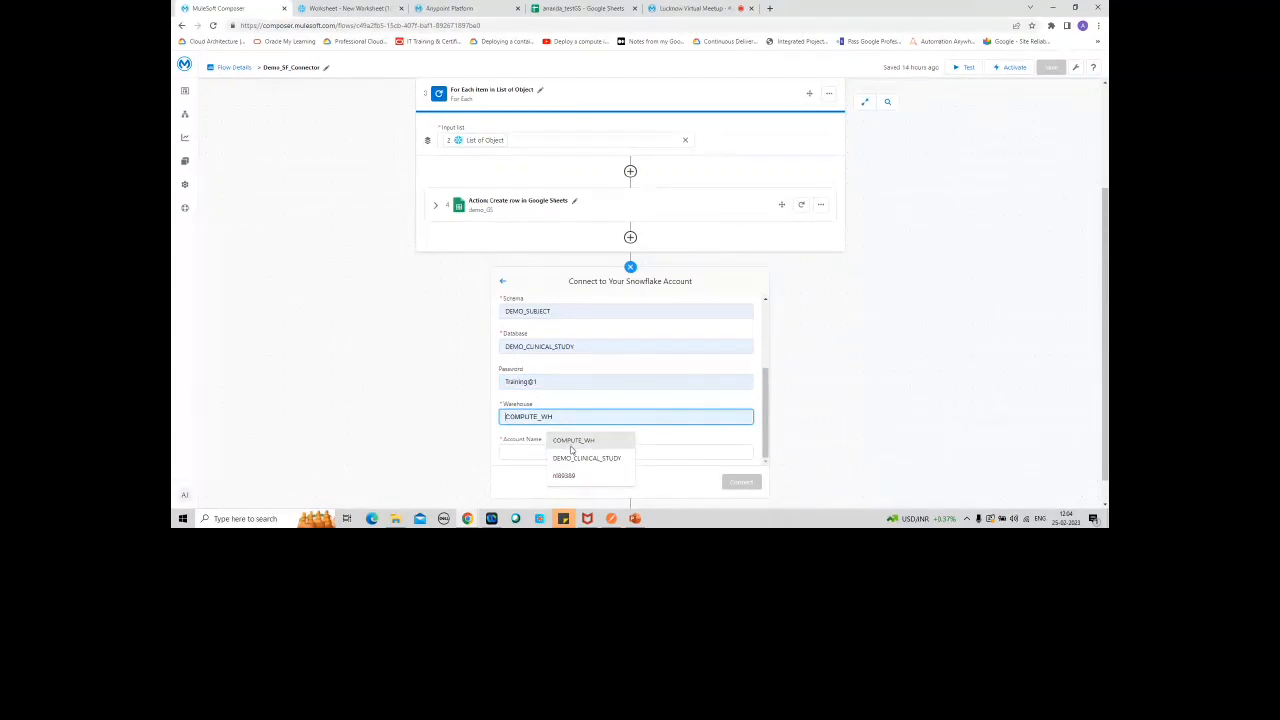
pyautogui.click(571, 445)
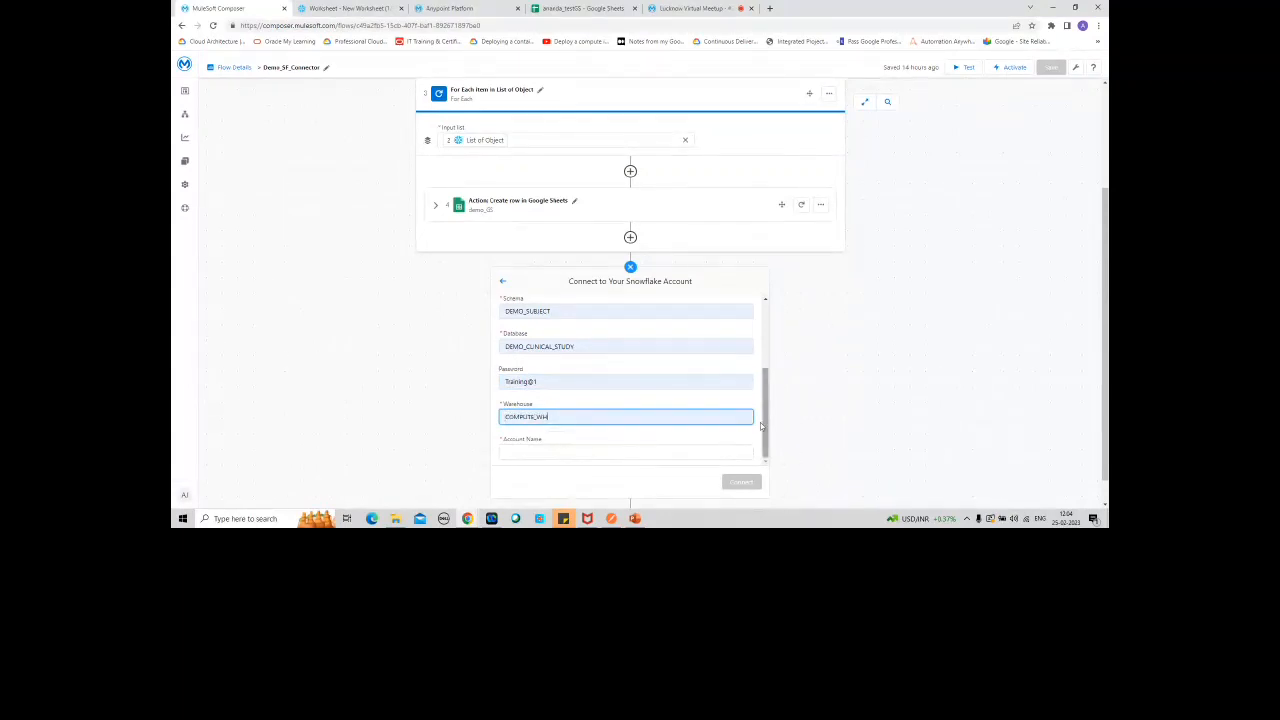
# Step: Copy the account identifier from the Snowflake worksheet's web address into the connection's account name and connect
pyautogui.click(579, 448)
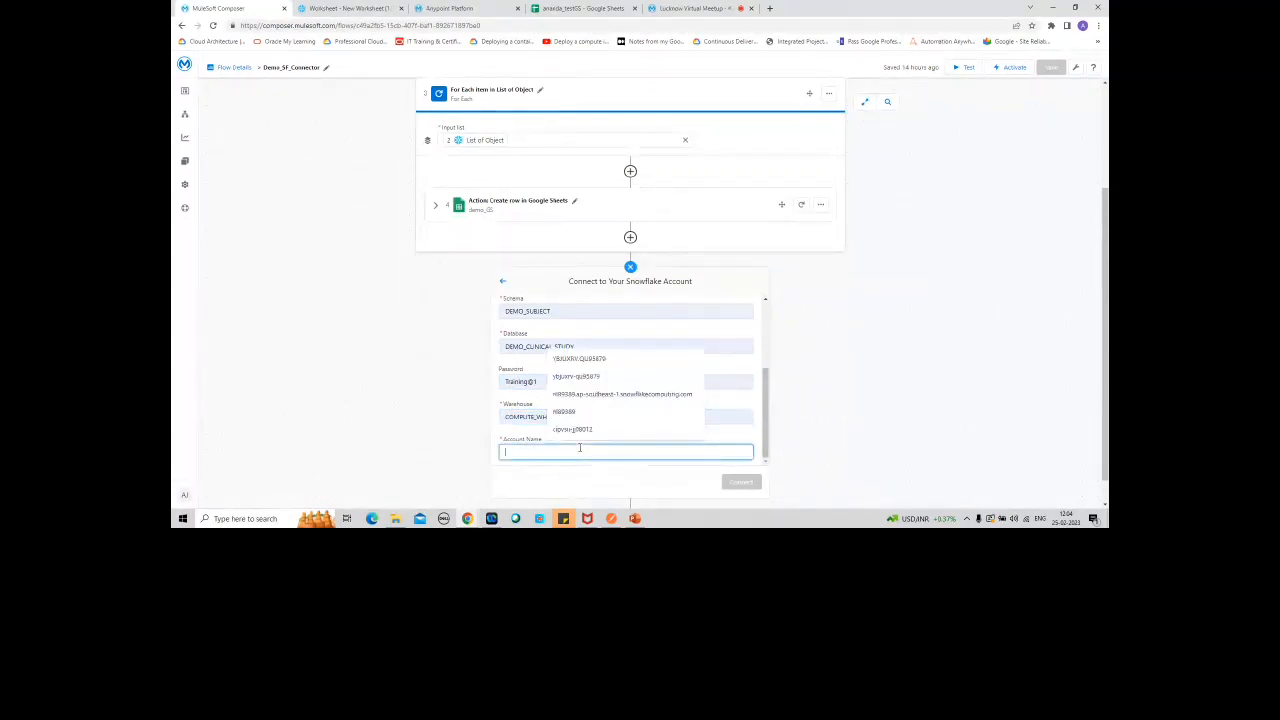
pyautogui.click(345, 8)
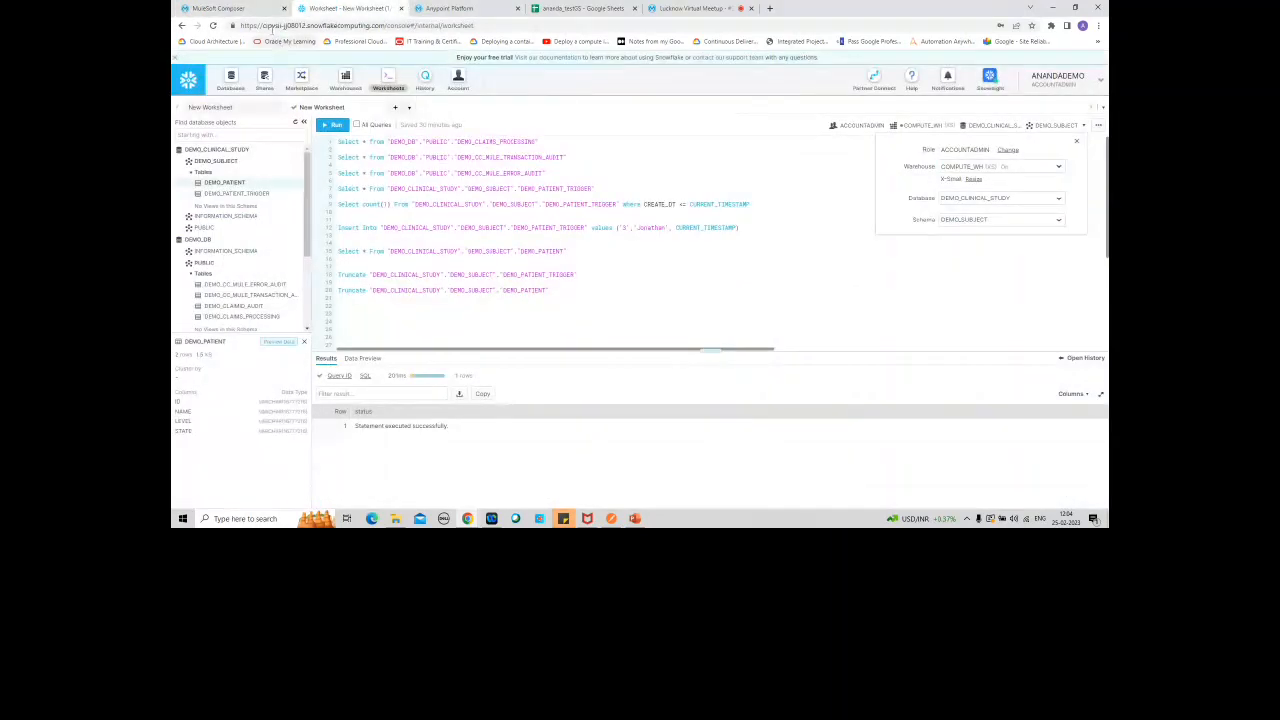
pyautogui.moveTo(262, 25); pyautogui.dragTo(308, 25)
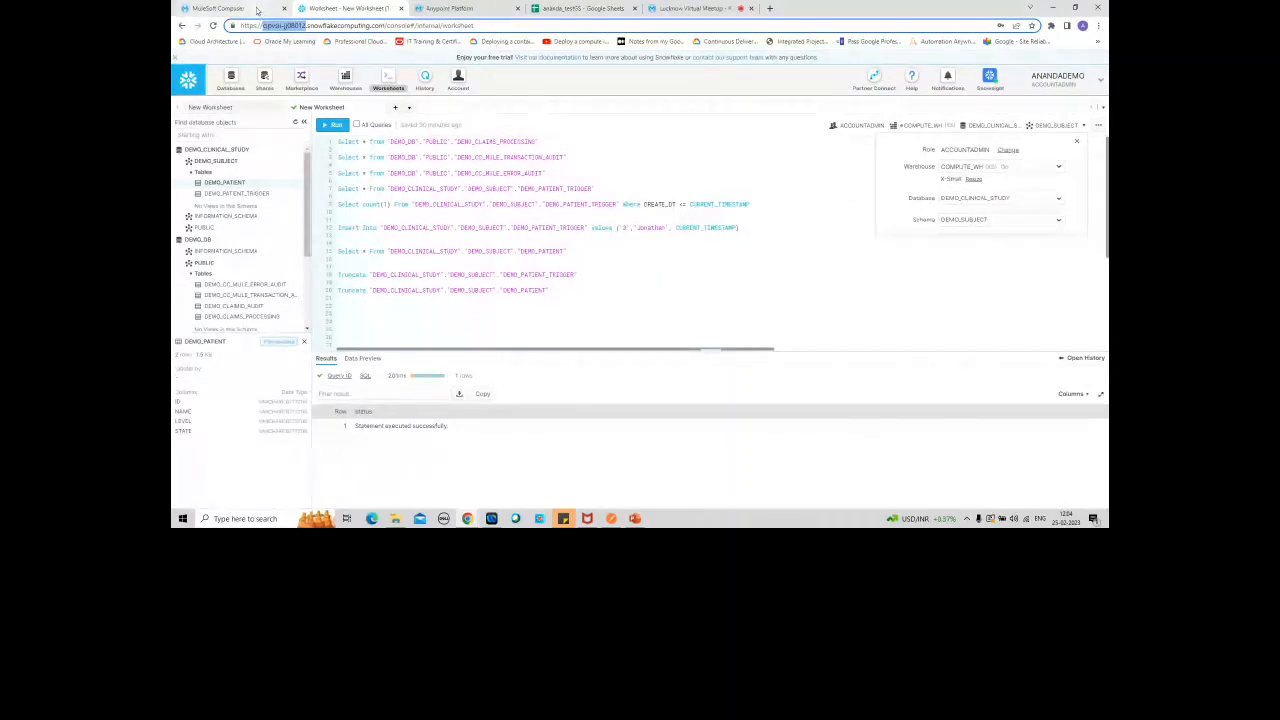
pyautogui.click(215, 8)
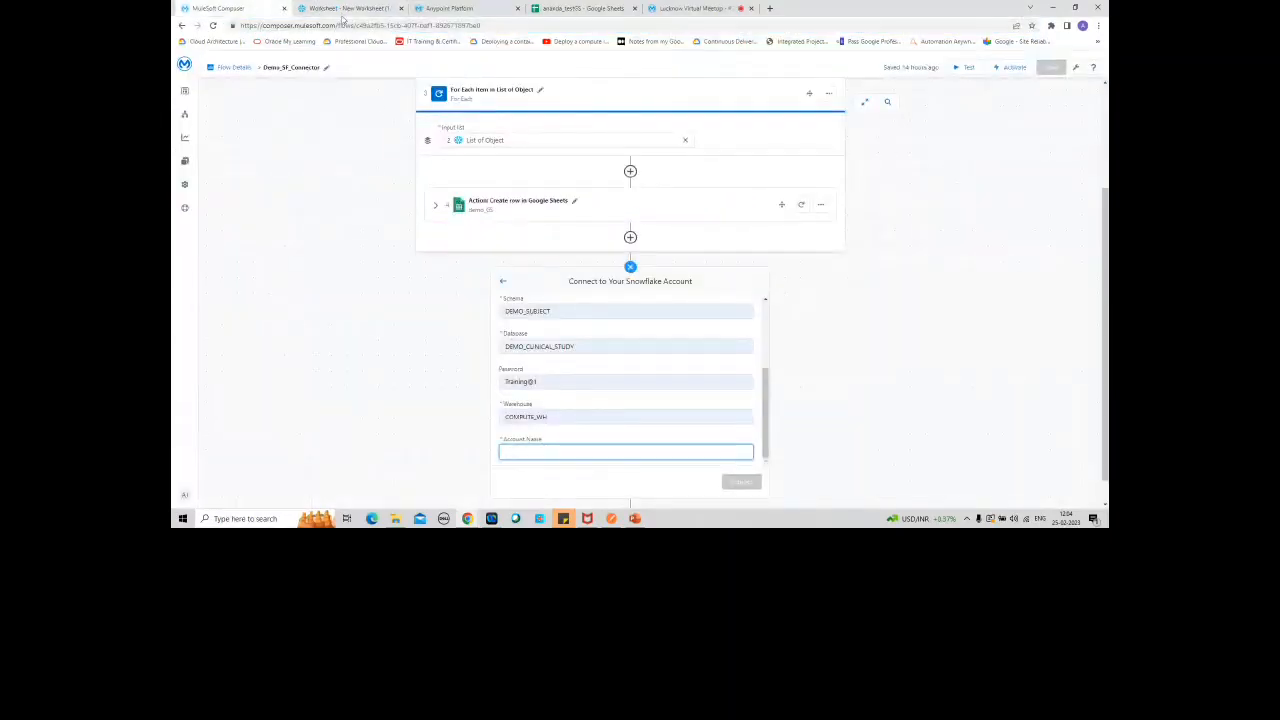
pyautogui.click(343, 9)
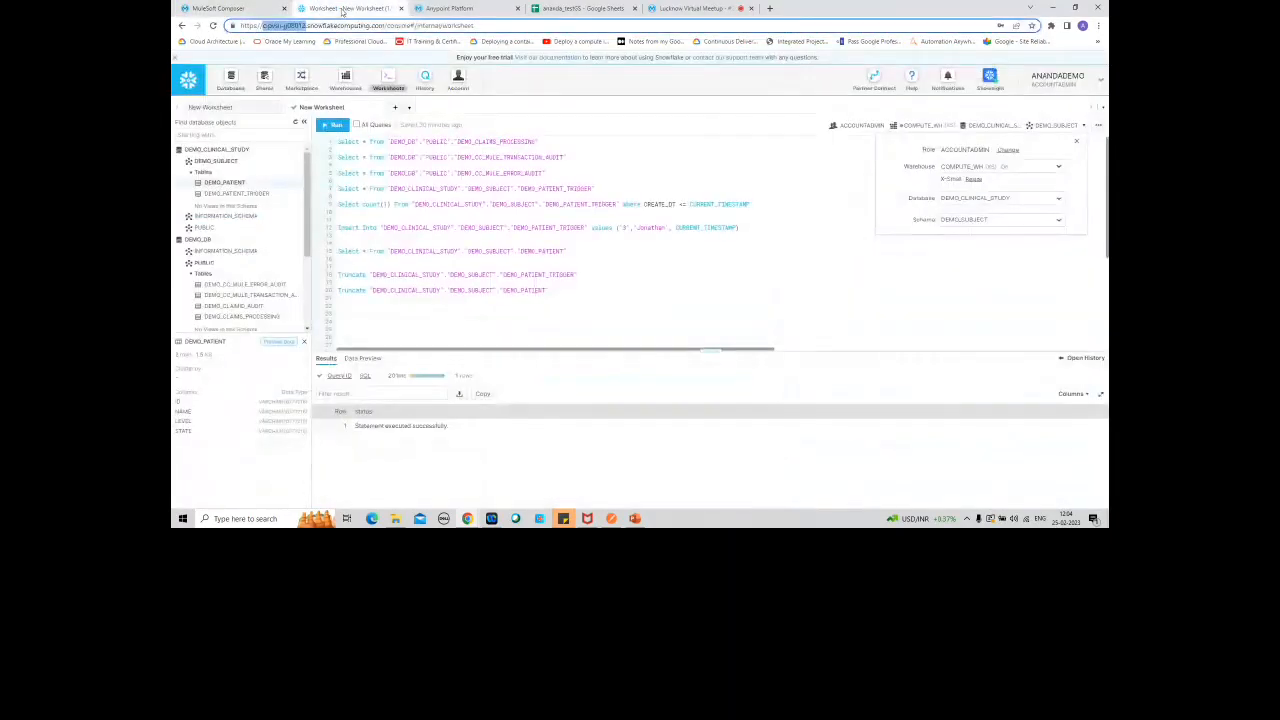
pyautogui.click(218, 8)
pyautogui.write('cipvsi-jj08012')
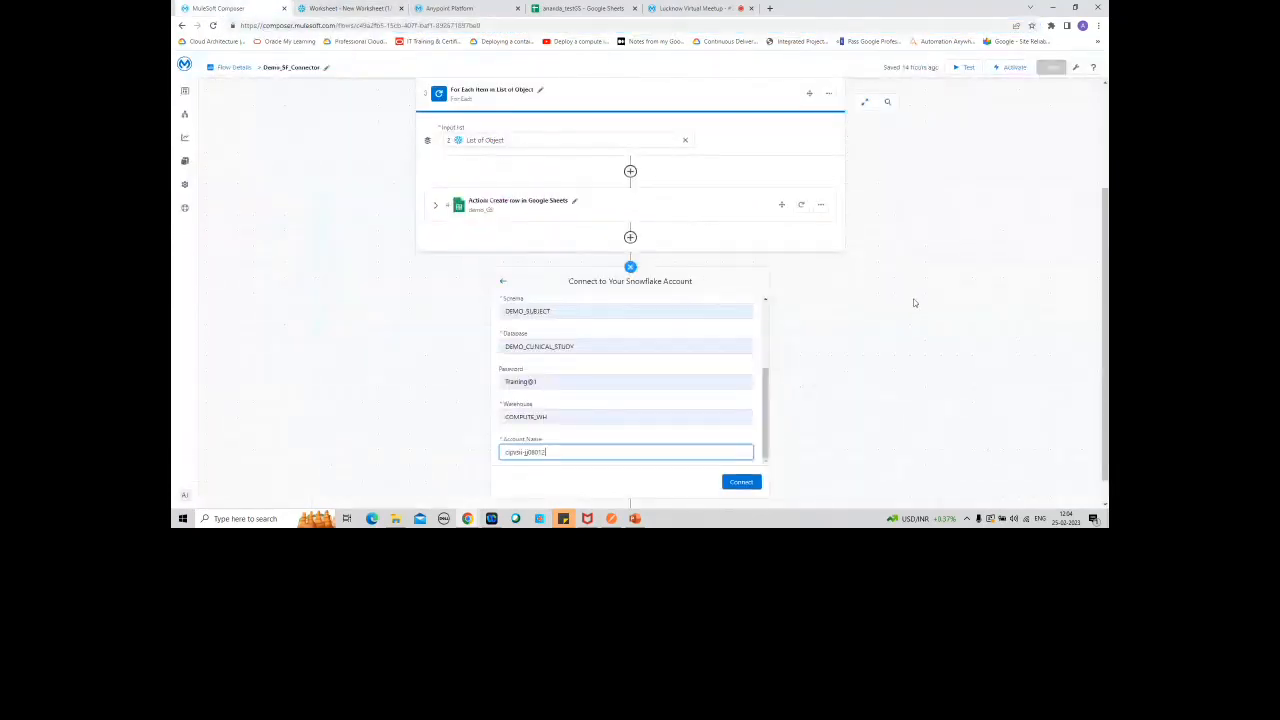
pyautogui.click(741, 483)
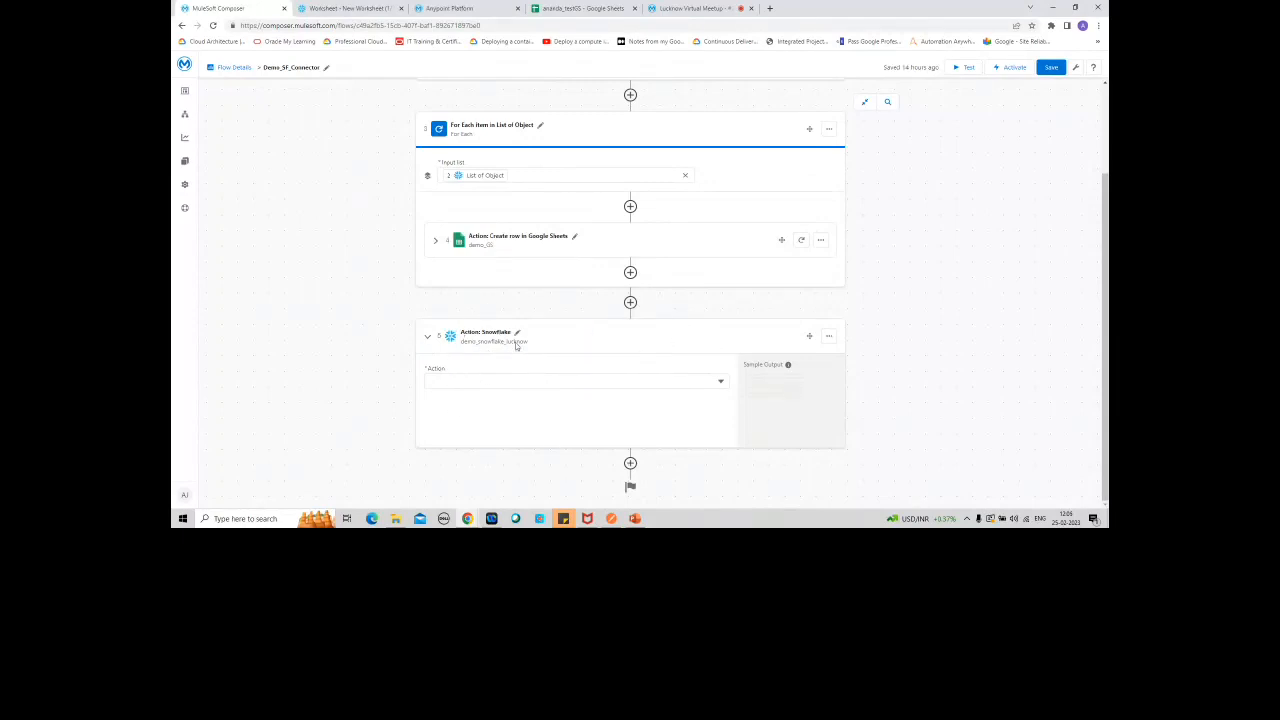
# Step: Set the new Snowflake step's action to Select, look at its SQL string editor, and cancel without entering a query
pyautogui.click(720, 383)
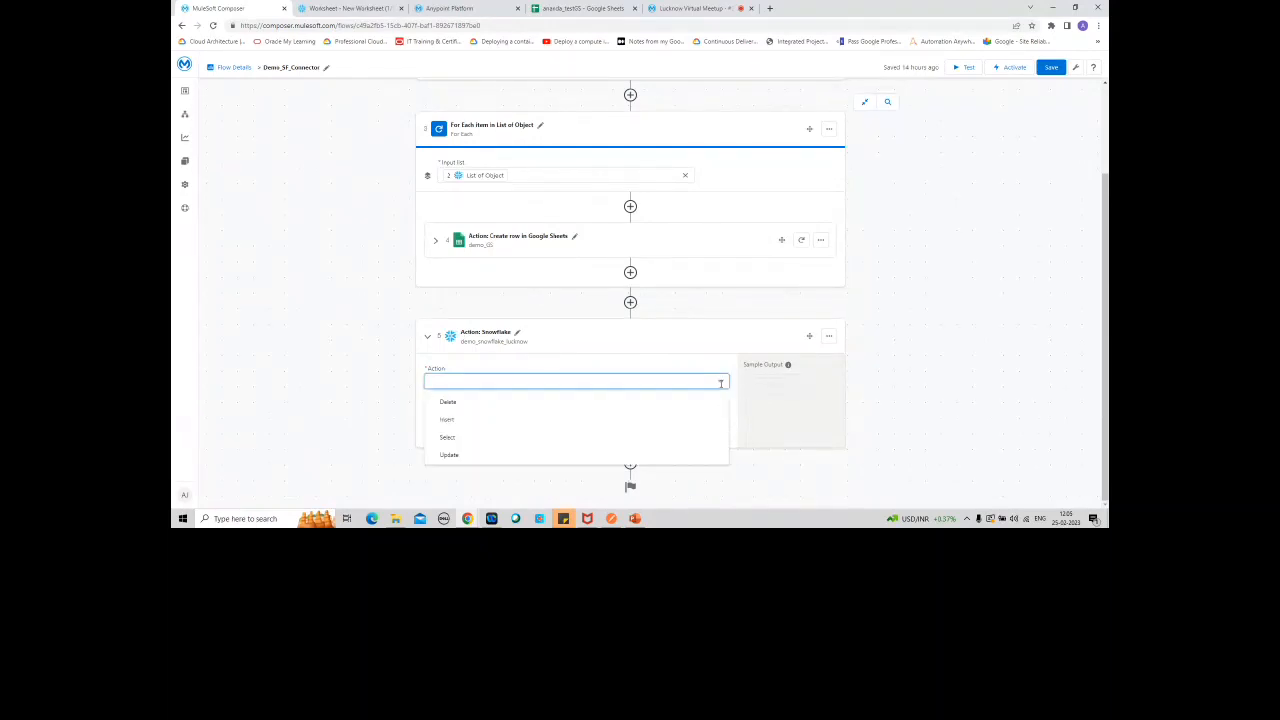
pyautogui.click(448, 438)
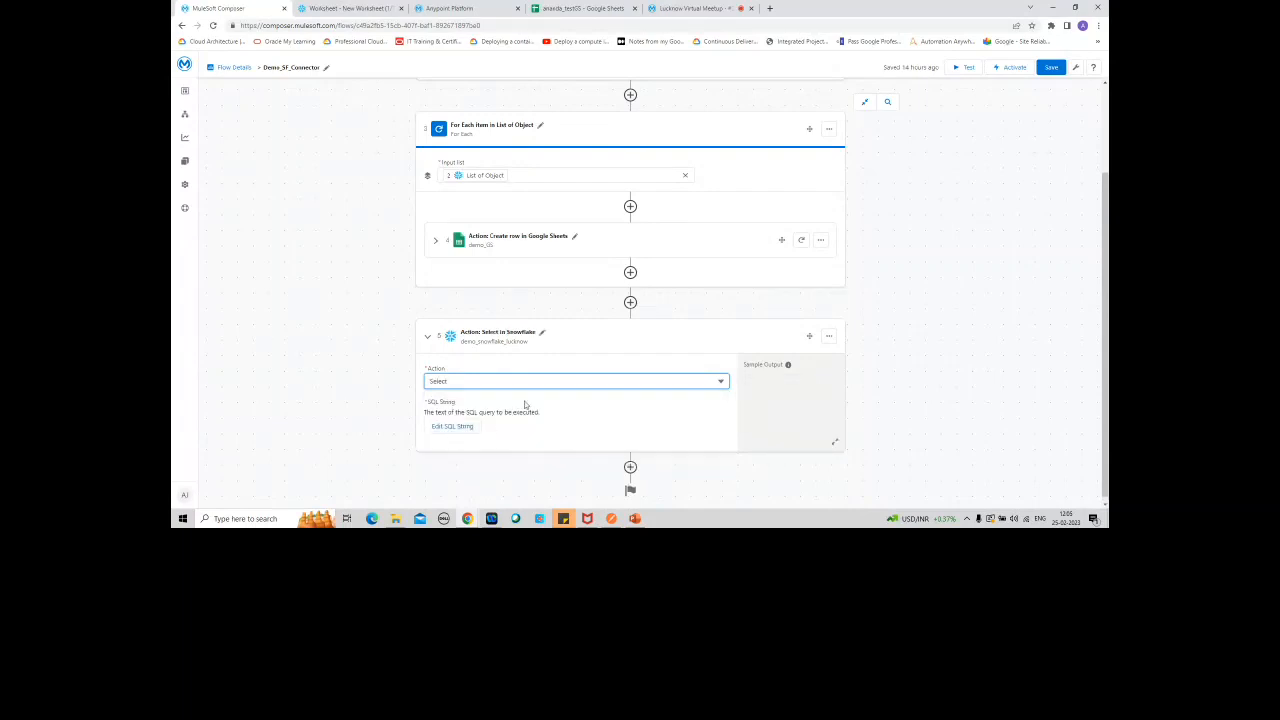
pyautogui.click(452, 427)
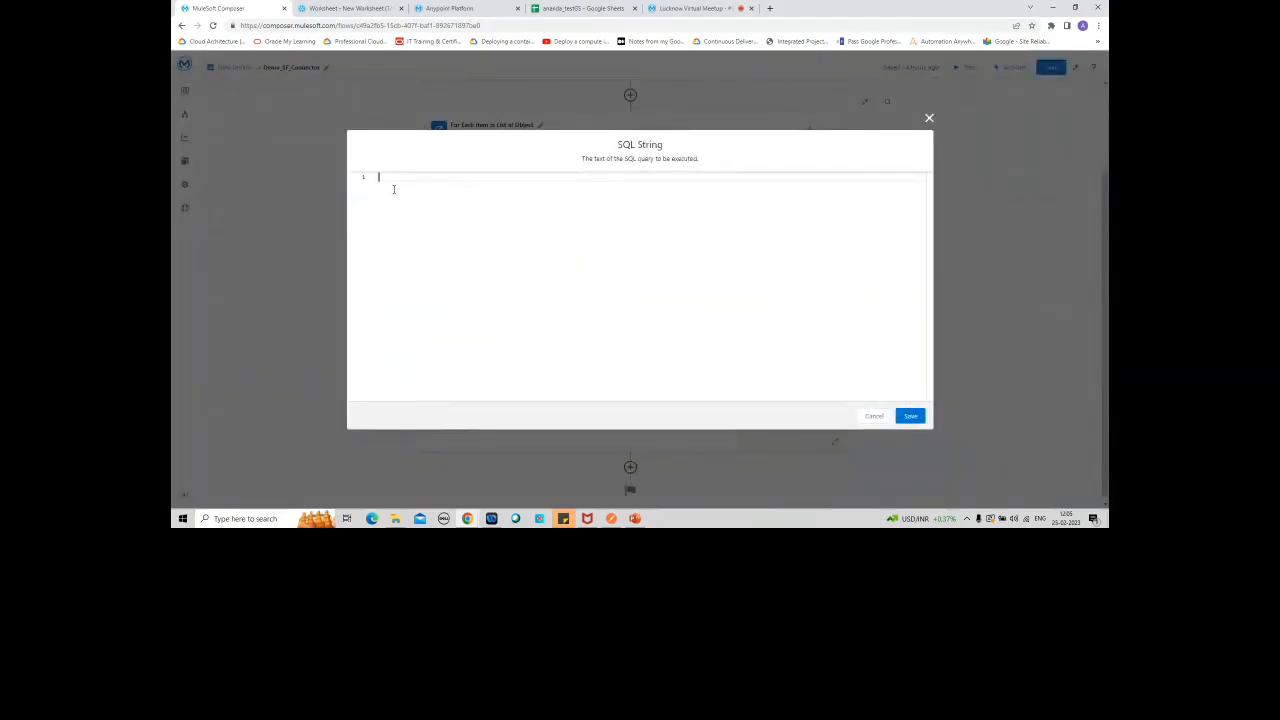
pyautogui.click(876, 415)
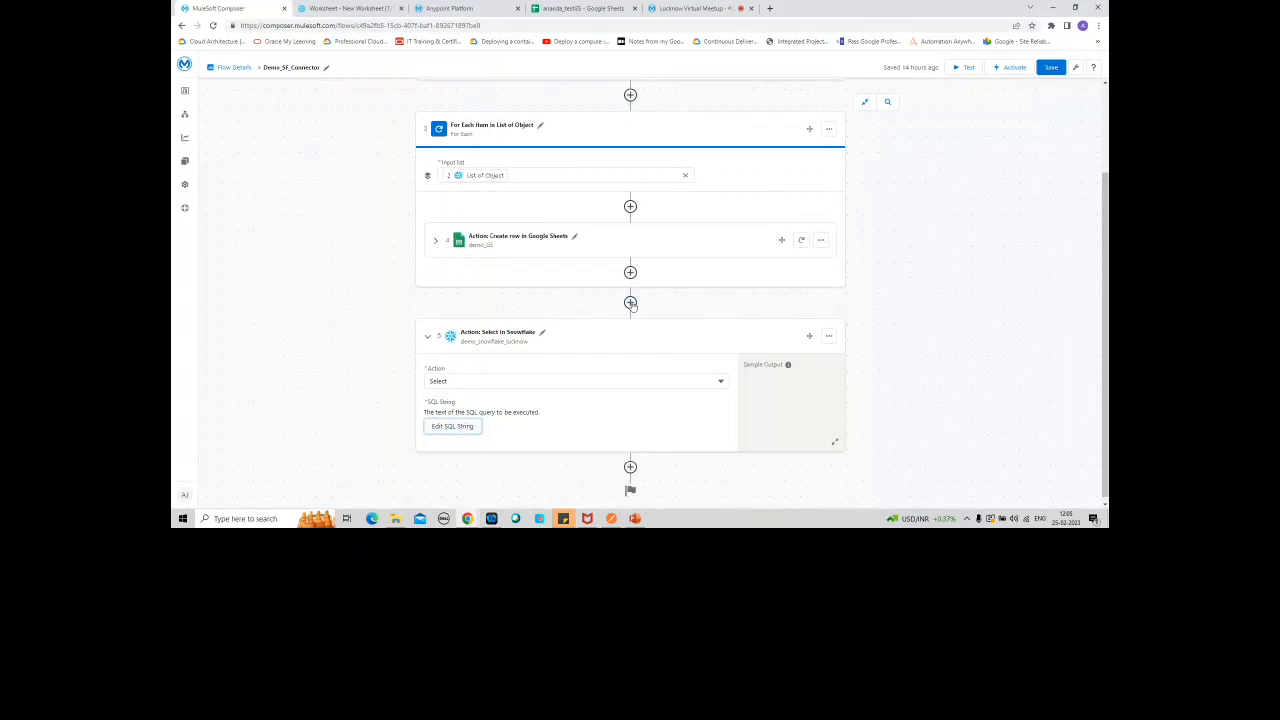
# Step: Delete the Select in Snowflake step that follows the For Each block
pyautogui.click(829, 336)
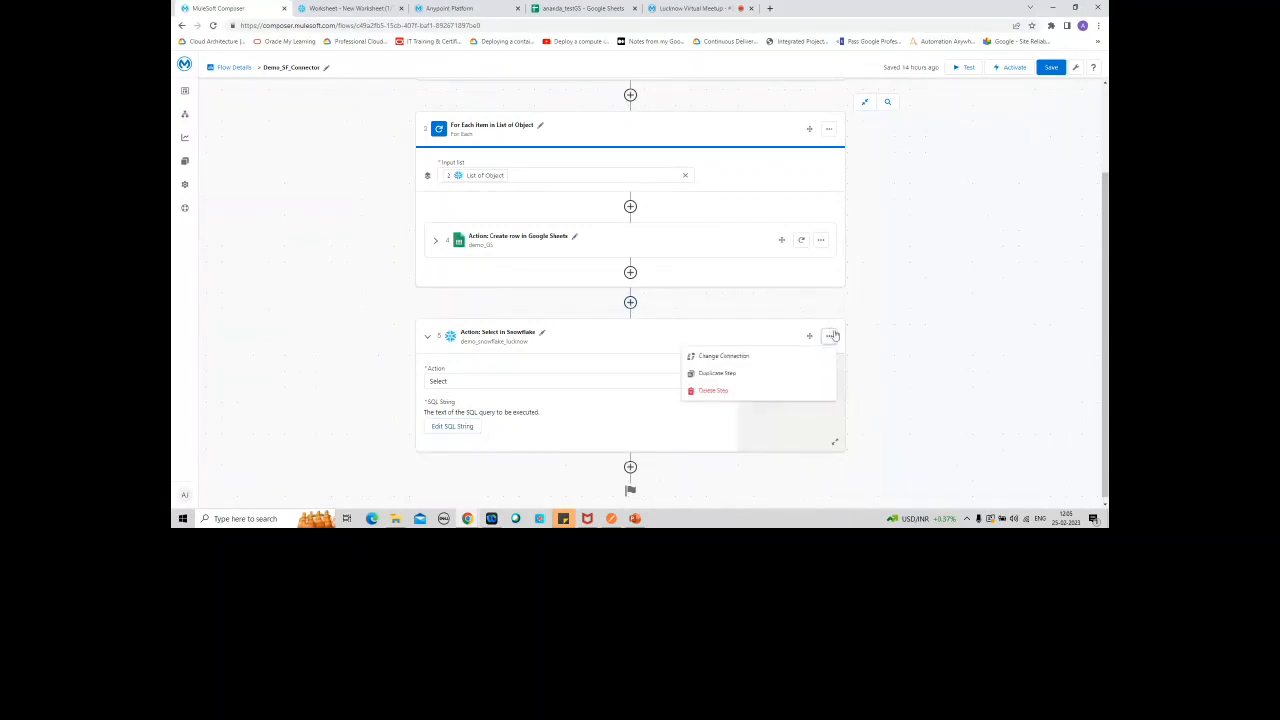
pyautogui.click(741, 390)
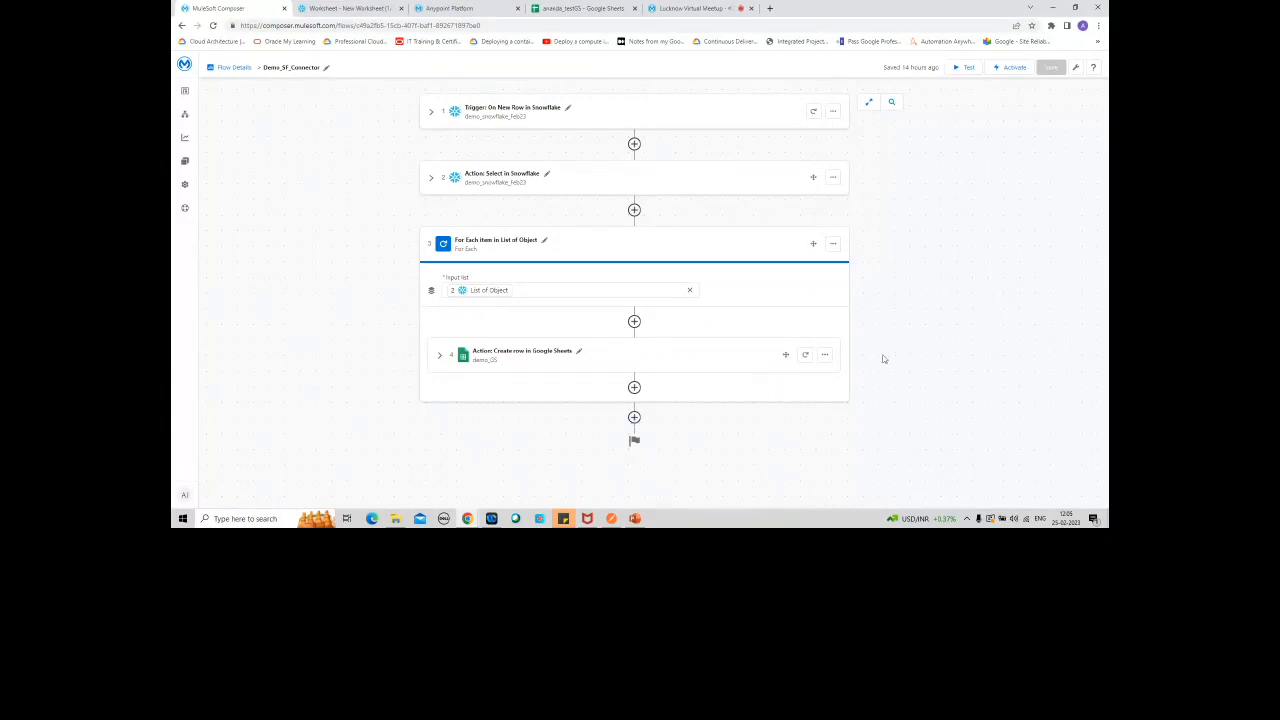
# Step: Add a Snowflake system action after the For Each block and open the management list of Snowflake connections
pyautogui.click(634, 417)
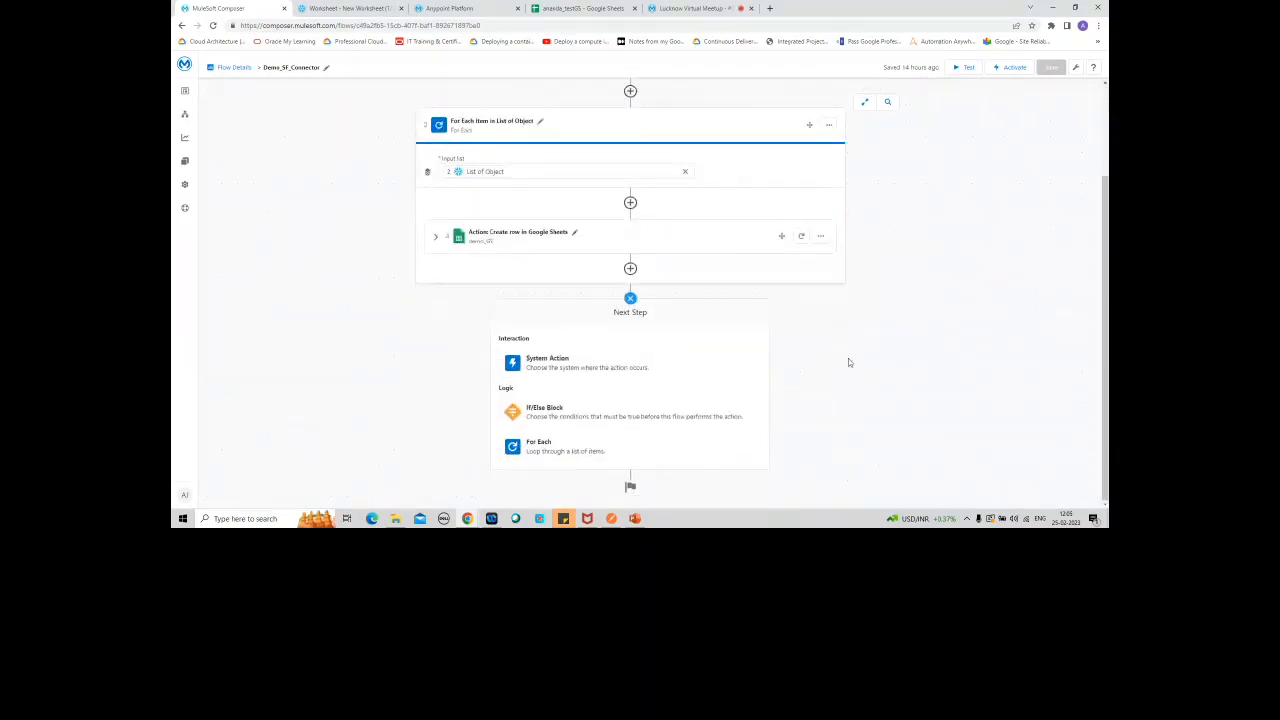
pyautogui.click(646, 366)
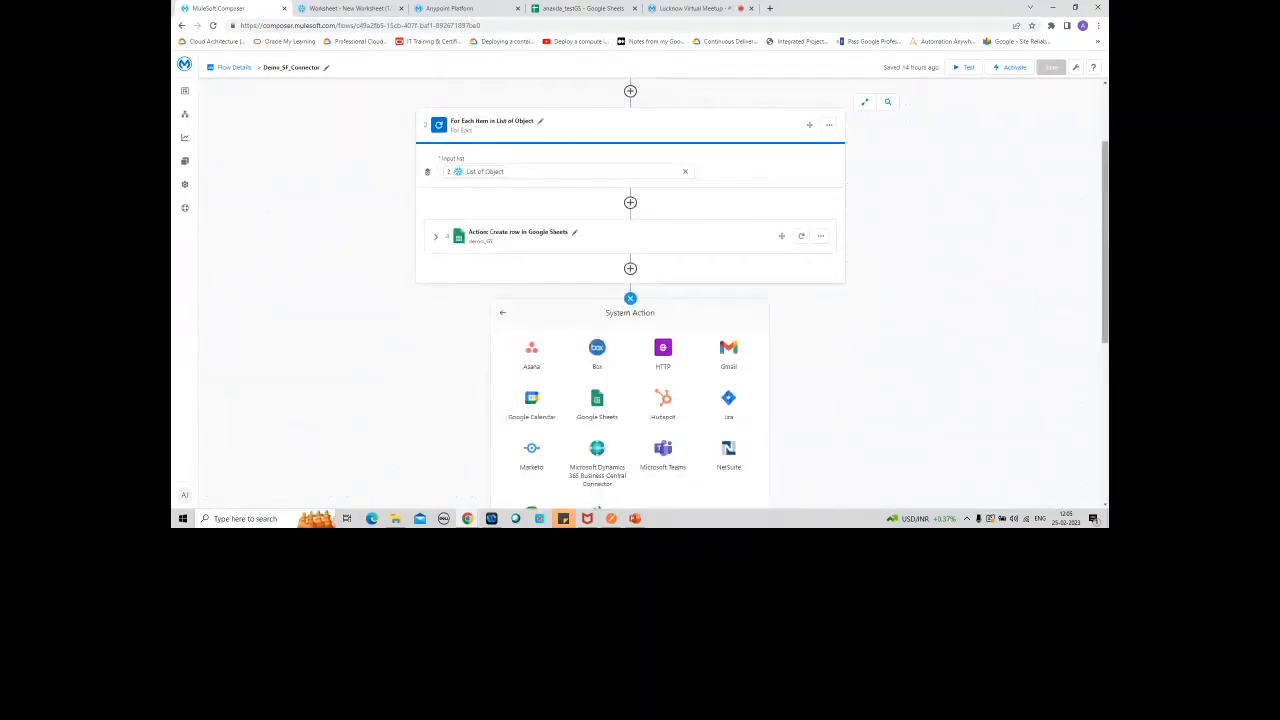
pyautogui.scroll(-3, 827, 421)
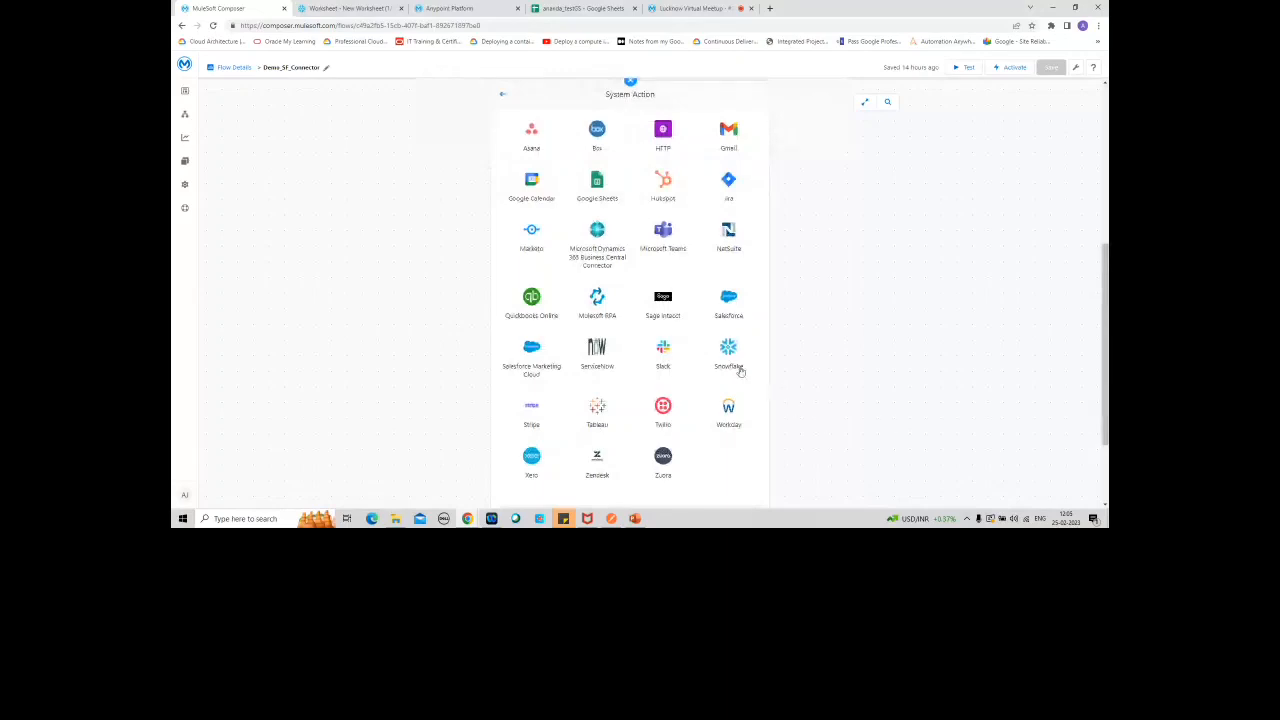
pyautogui.click(731, 352)
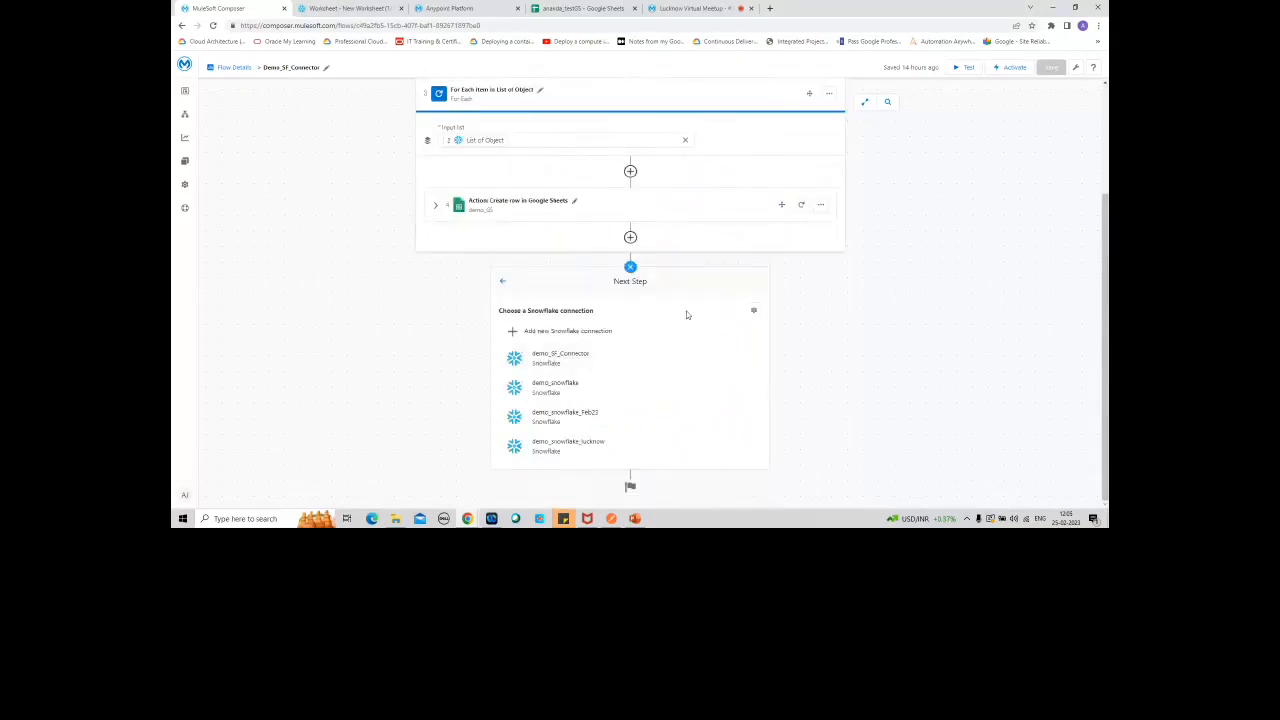
pyautogui.click(754, 313)
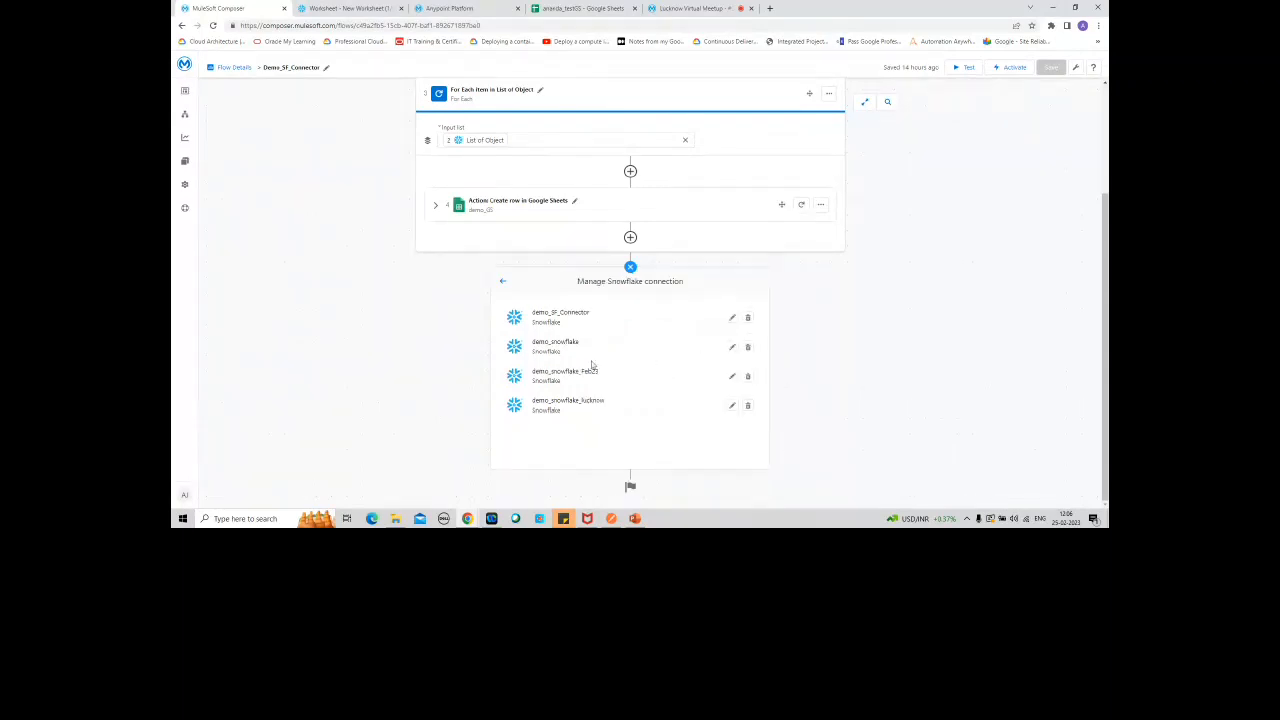
# Step: Look at the rename form of the demo_snowflake_lucknow connection and close it without renaming
pyautogui.click(733, 410)
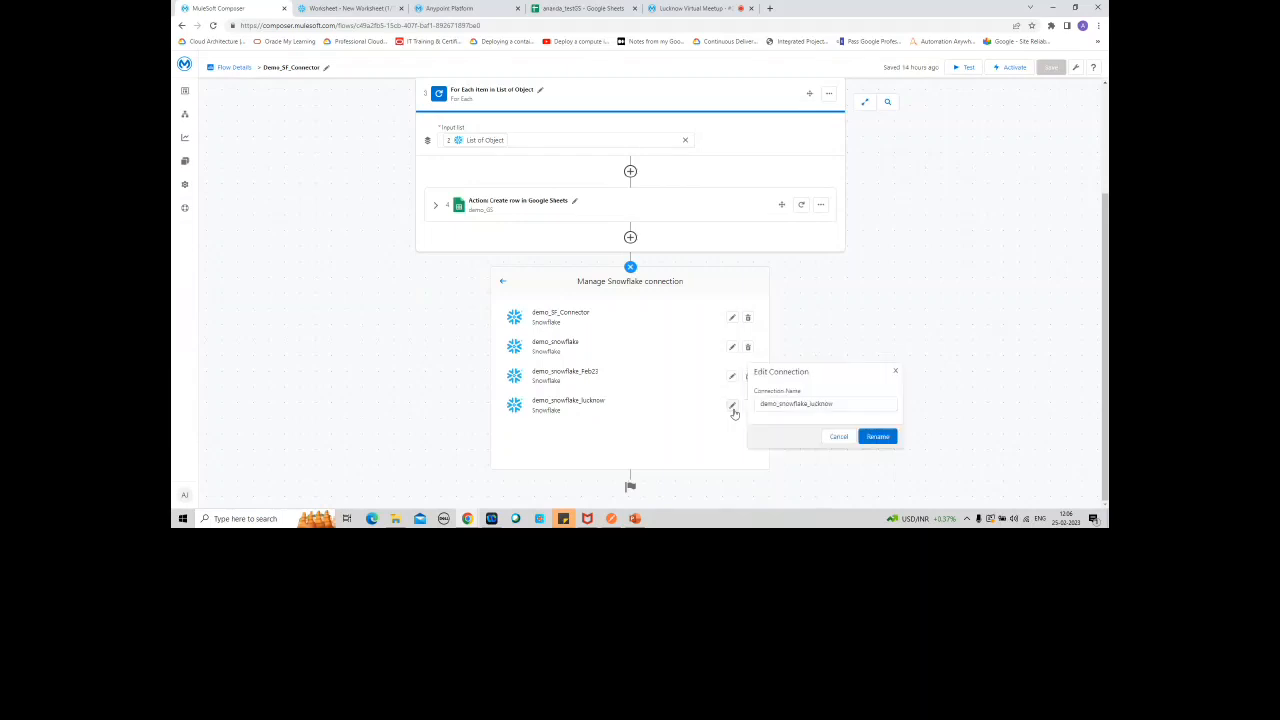
pyautogui.click(845, 401)
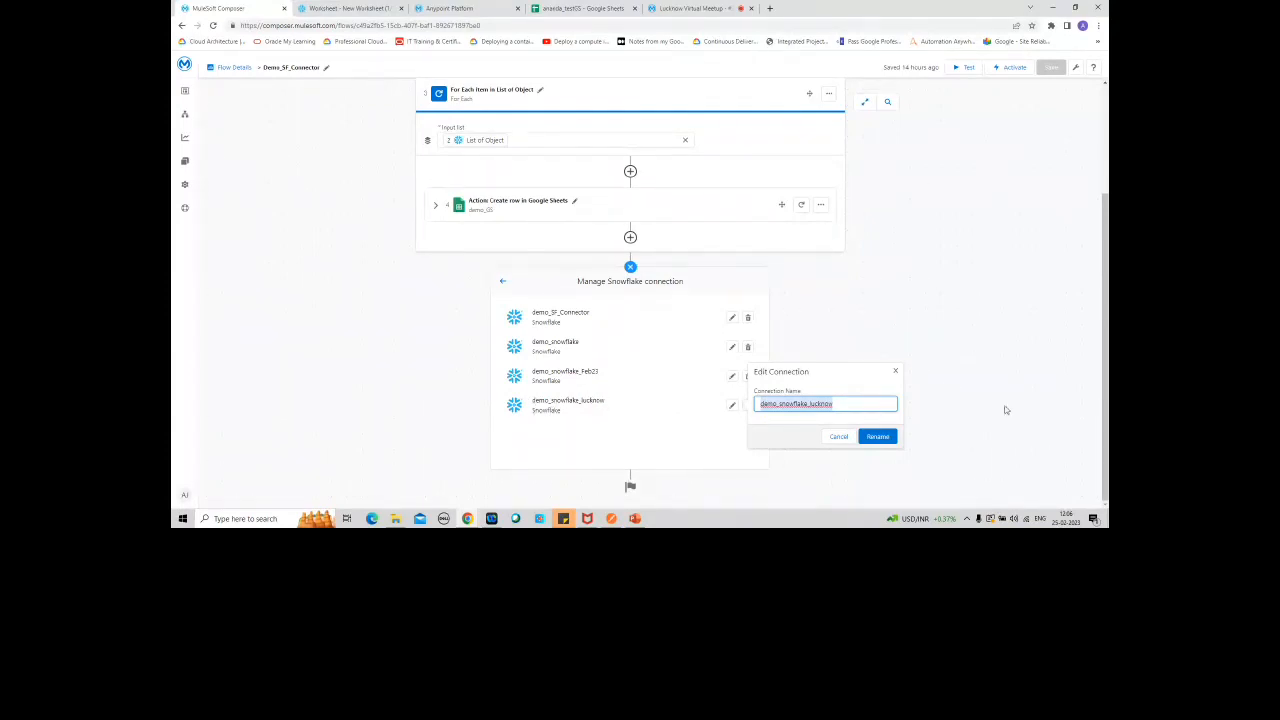
pyautogui.click(895, 371)
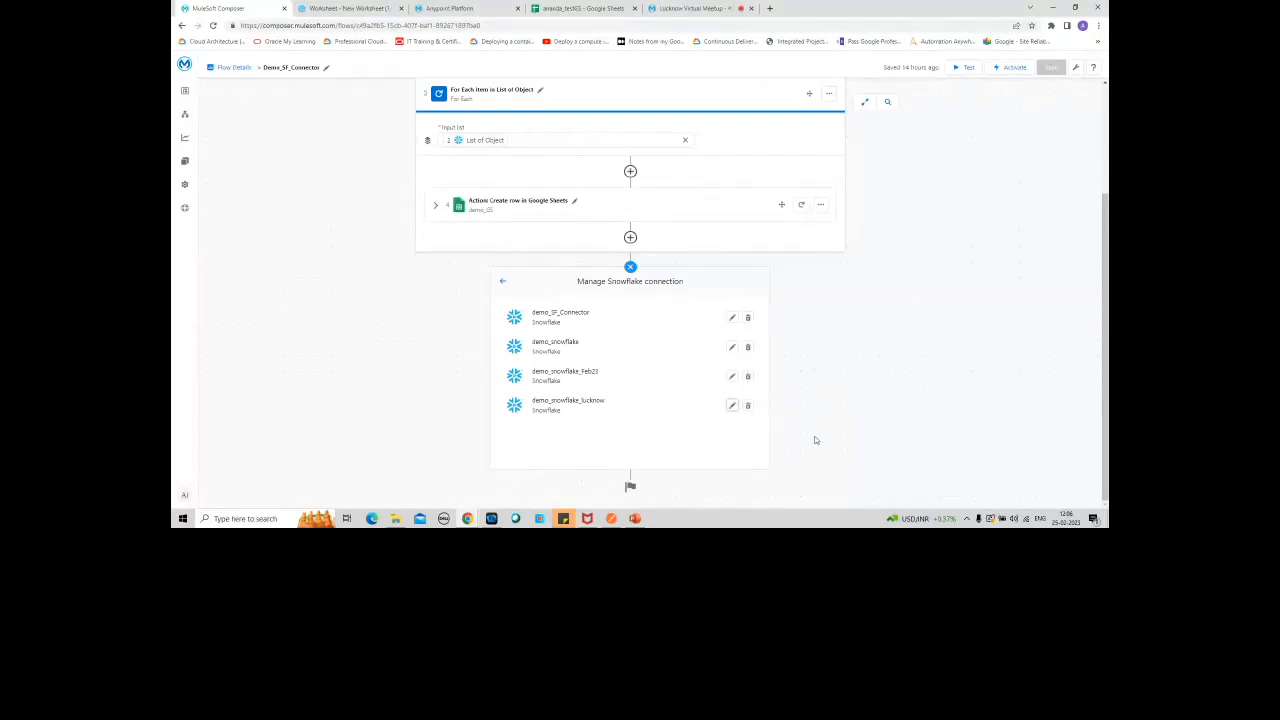
# Step: Delete the demo_snowflake_lucknow connection and confirm the deletion
pyautogui.click(748, 406)
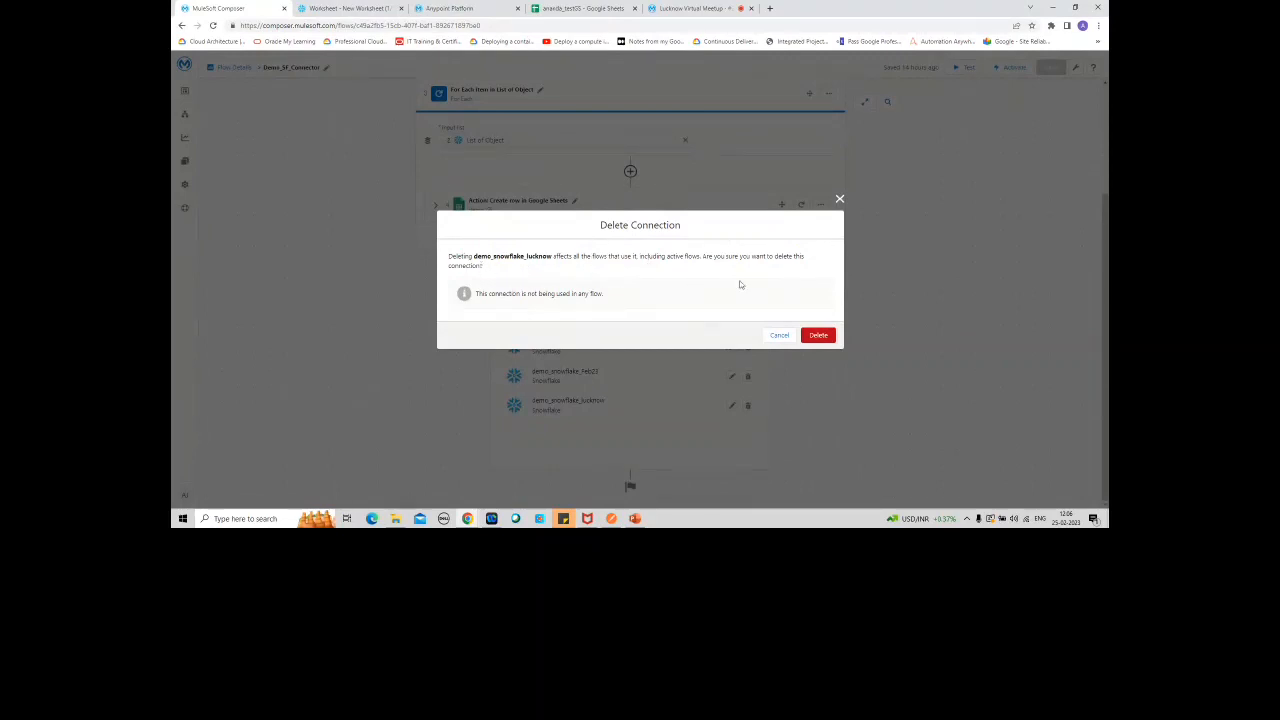
pyautogui.click(819, 336)
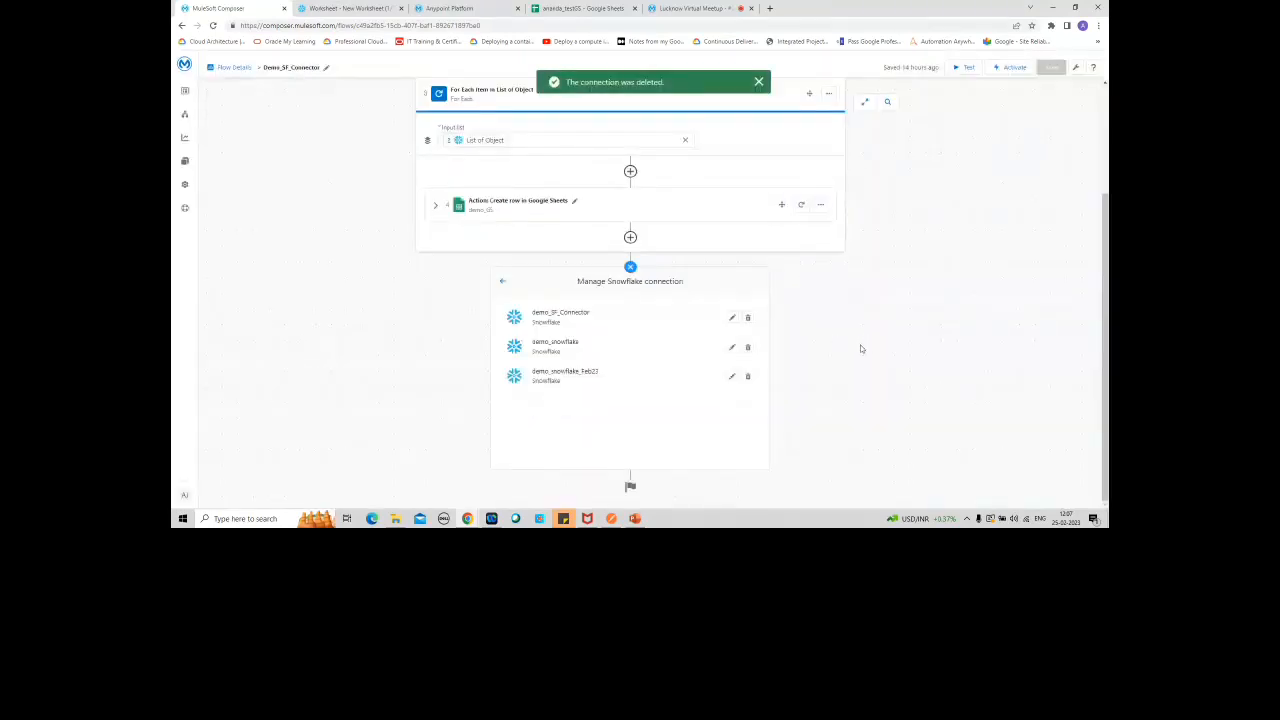
# Step: Rename the demo_snowflake_Feb23 connection to demo_snowflake_Feb24
pyautogui.click(732, 377)
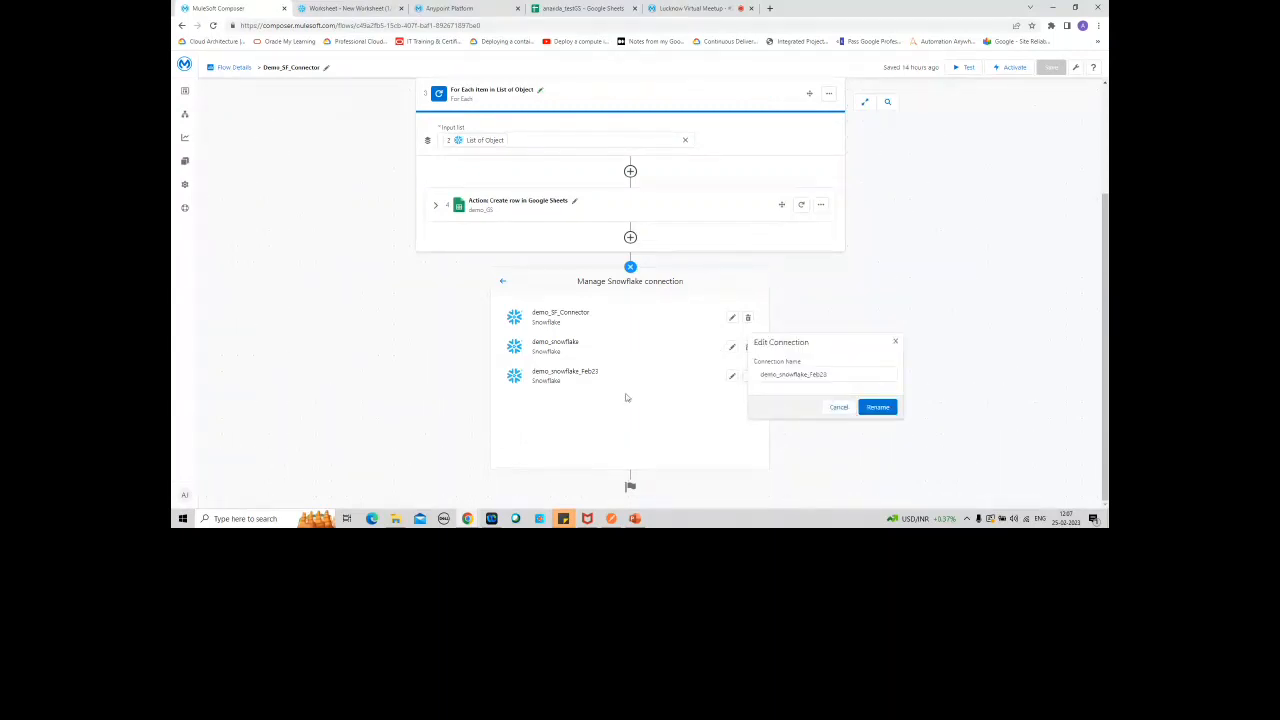
pyautogui.click(842, 375)
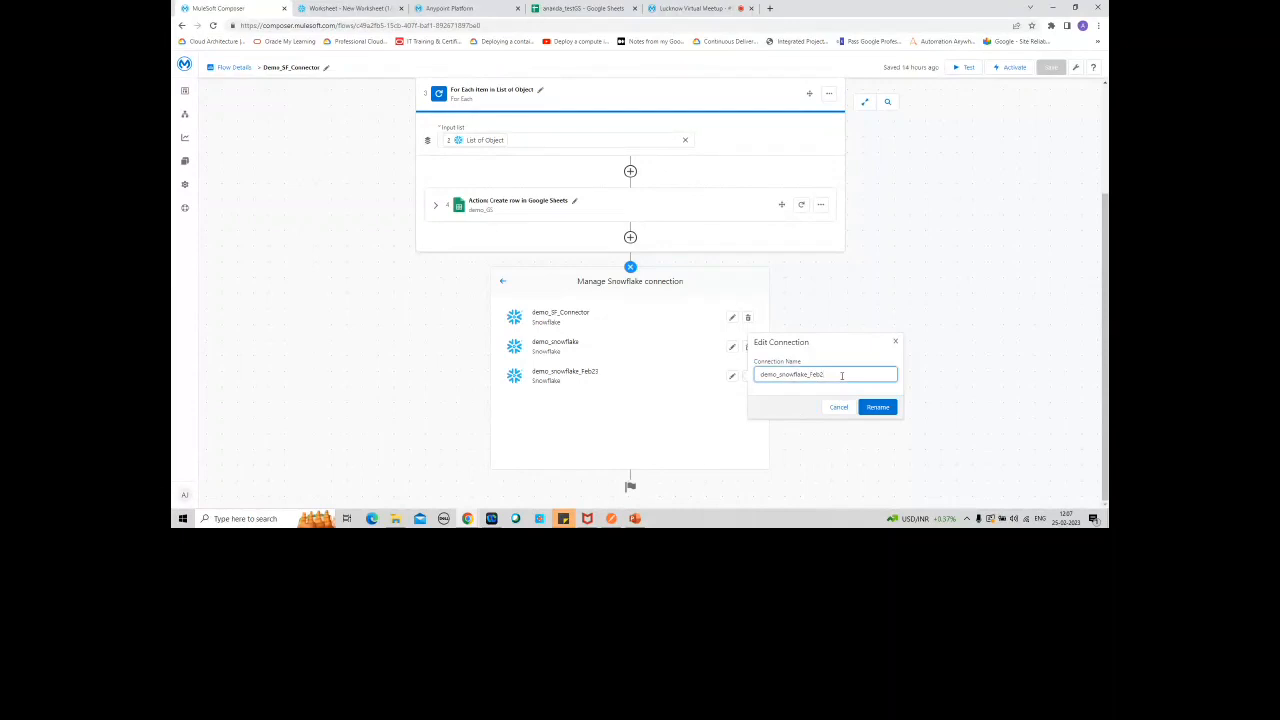
pyautogui.write('4')
pyautogui.click(877, 407)
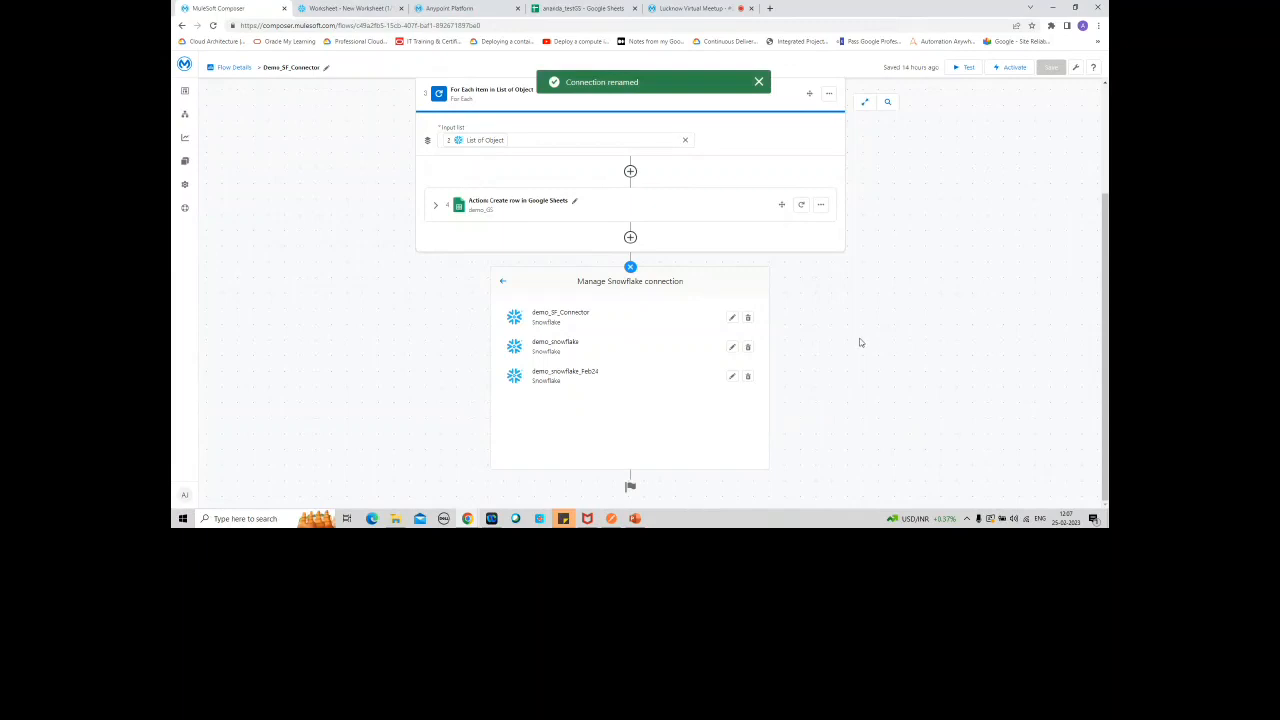
# Step: Rename the demo_snowflake_Feb24 connection back to demo_snowflake_Feb23
pyautogui.click(732, 378)
pyautogui.press('BackSpace')
pyautogui.write('3')
pyautogui.click(882, 408)
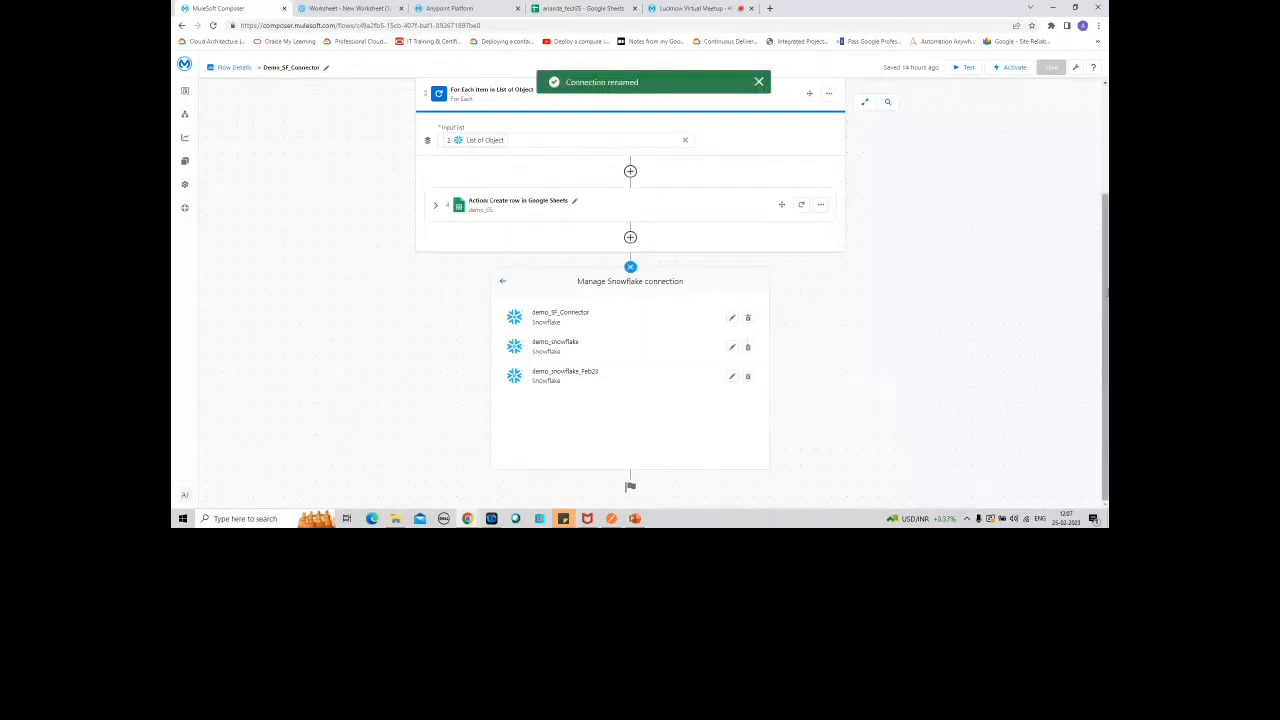
# Step: Close the Snowflake connection manager and check which connection the trigger and the Select in Snowflake step use
pyautogui.moveTo(1107, 293)
pyautogui.mouseDown()
pyautogui.moveTo(1104, 250)
pyautogui.moveTo(1104, 293)
pyautogui.mouseUp()
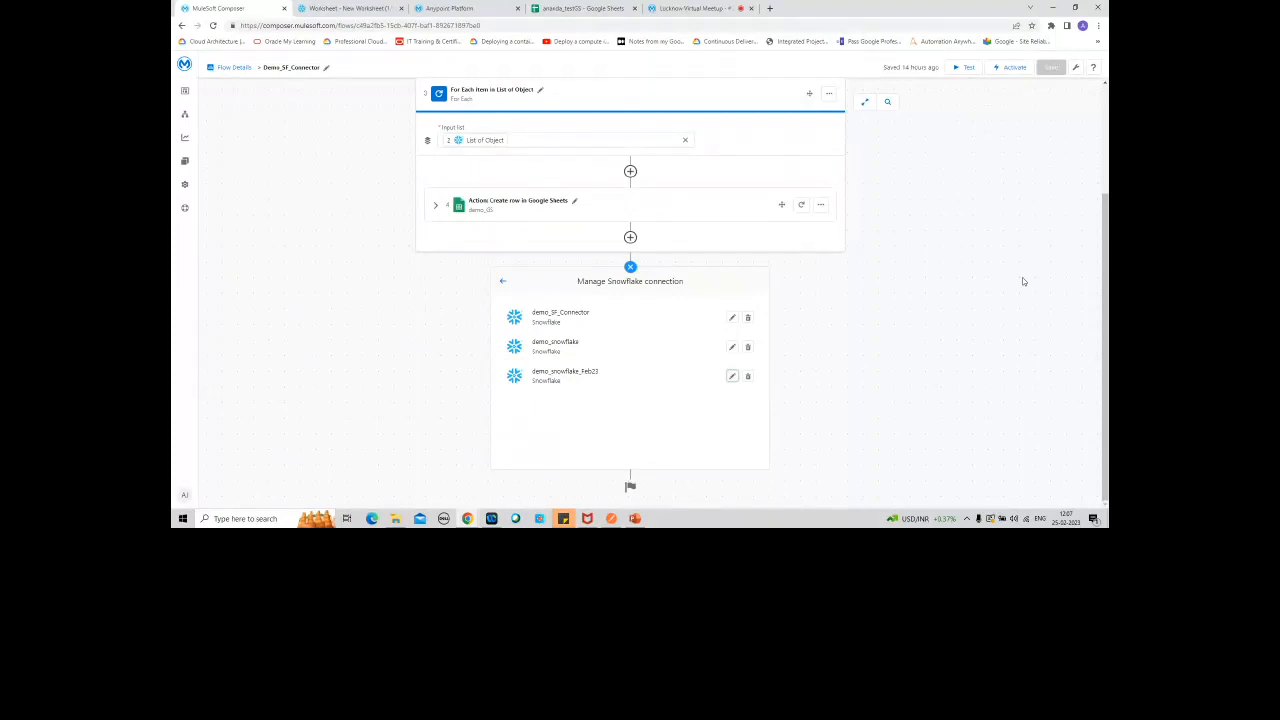
pyautogui.click(630, 267)
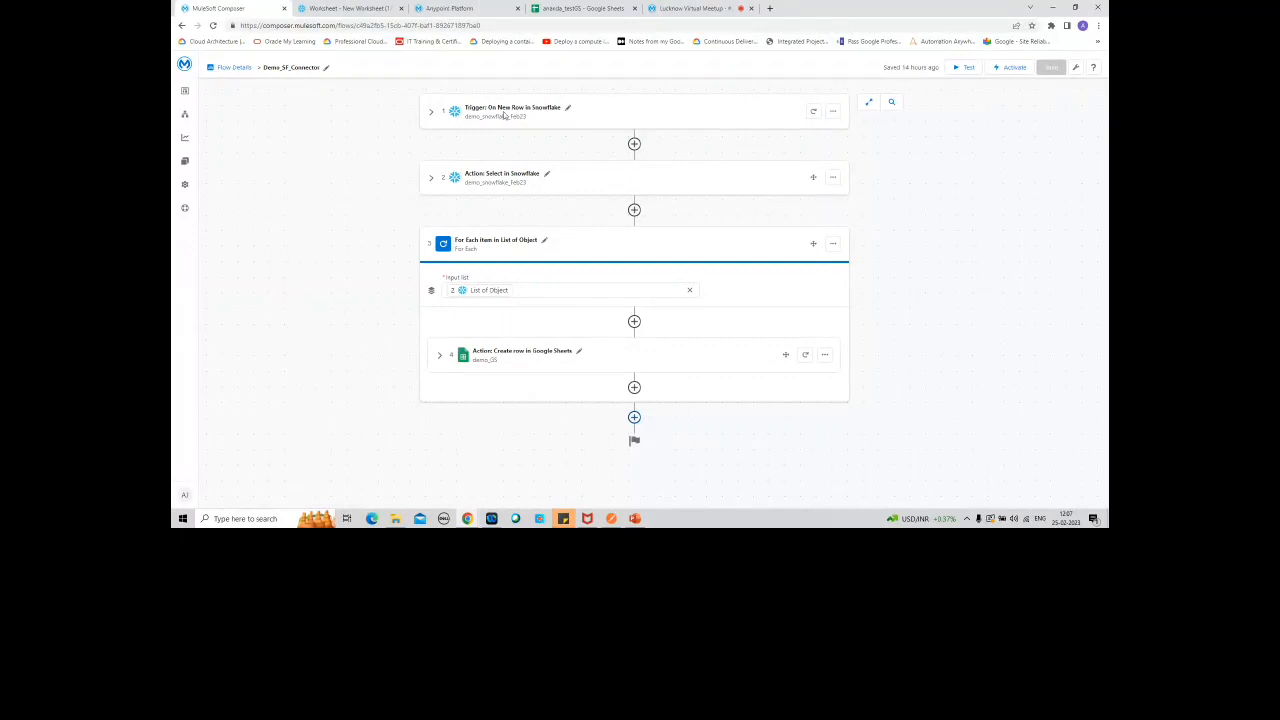
pyautogui.moveTo(466, 117); pyautogui.dragTo(538, 120)
pyautogui.moveTo(479, 186); pyautogui.dragTo(485, 185)
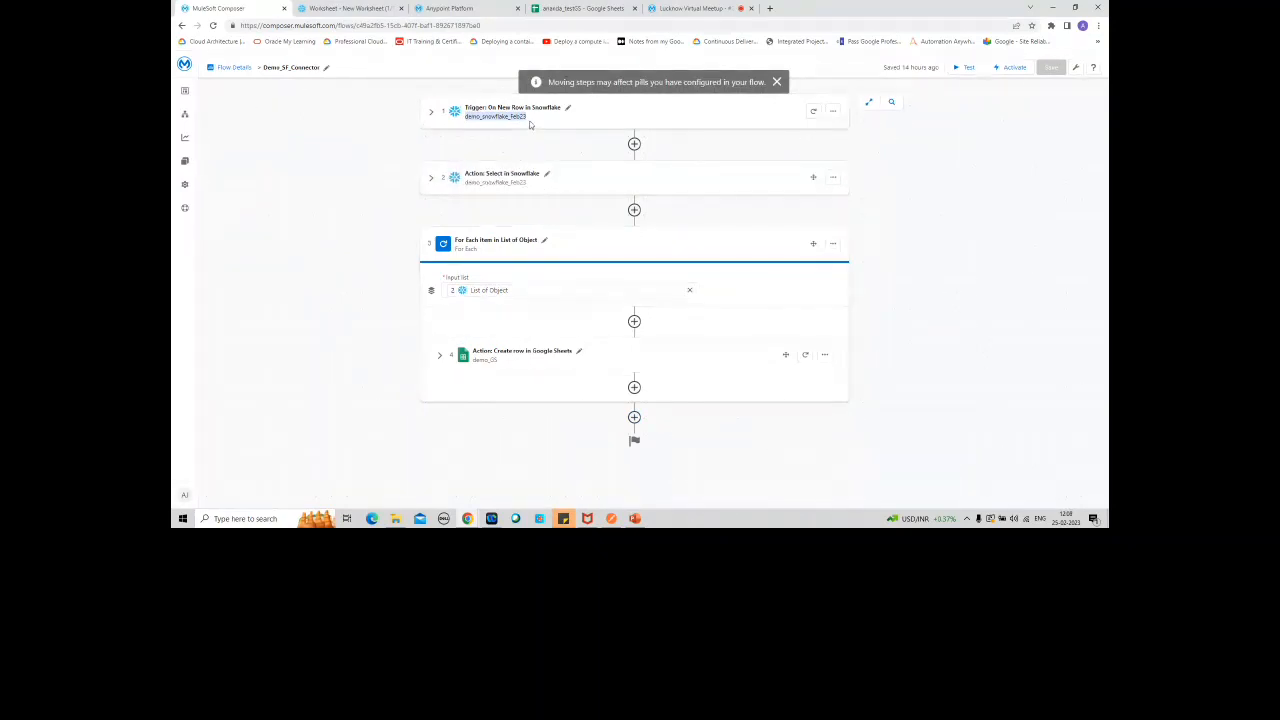
pyautogui.click(382, 144)
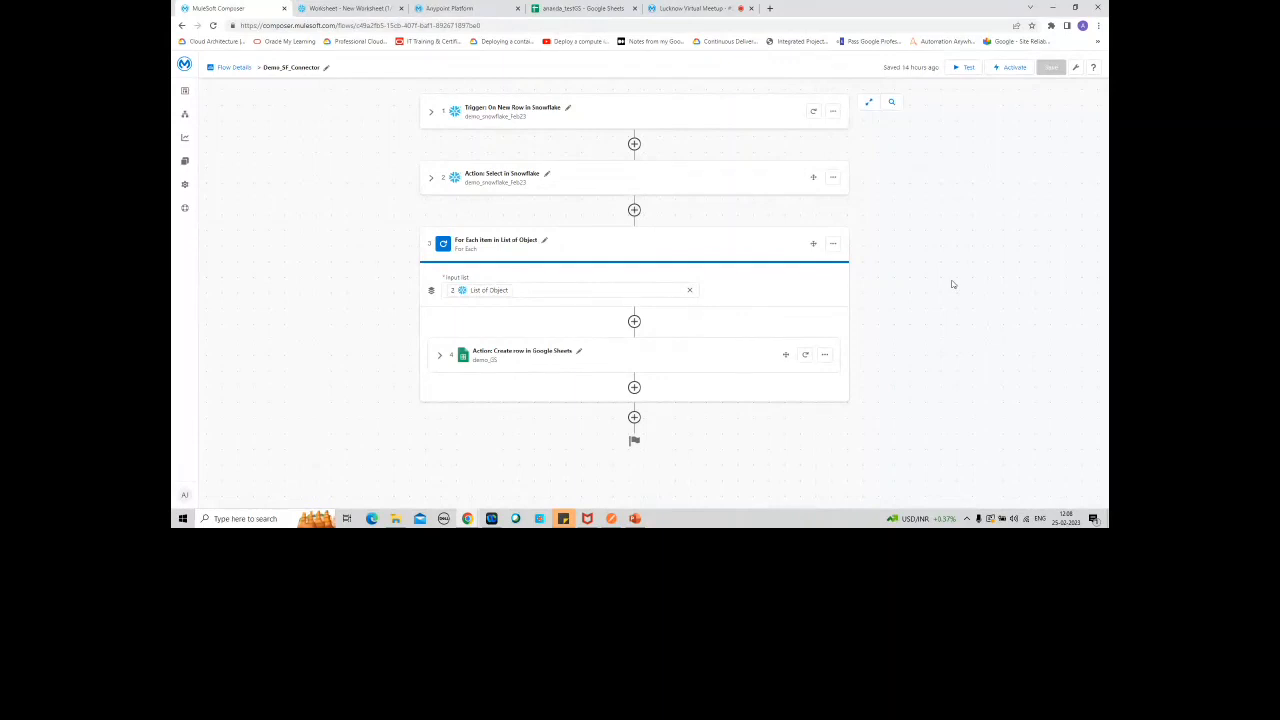
# Step: Look at the Snowflake connections offered for a new system action after the For Each block, and close the picker without adding a step
pyautogui.click(634, 417)
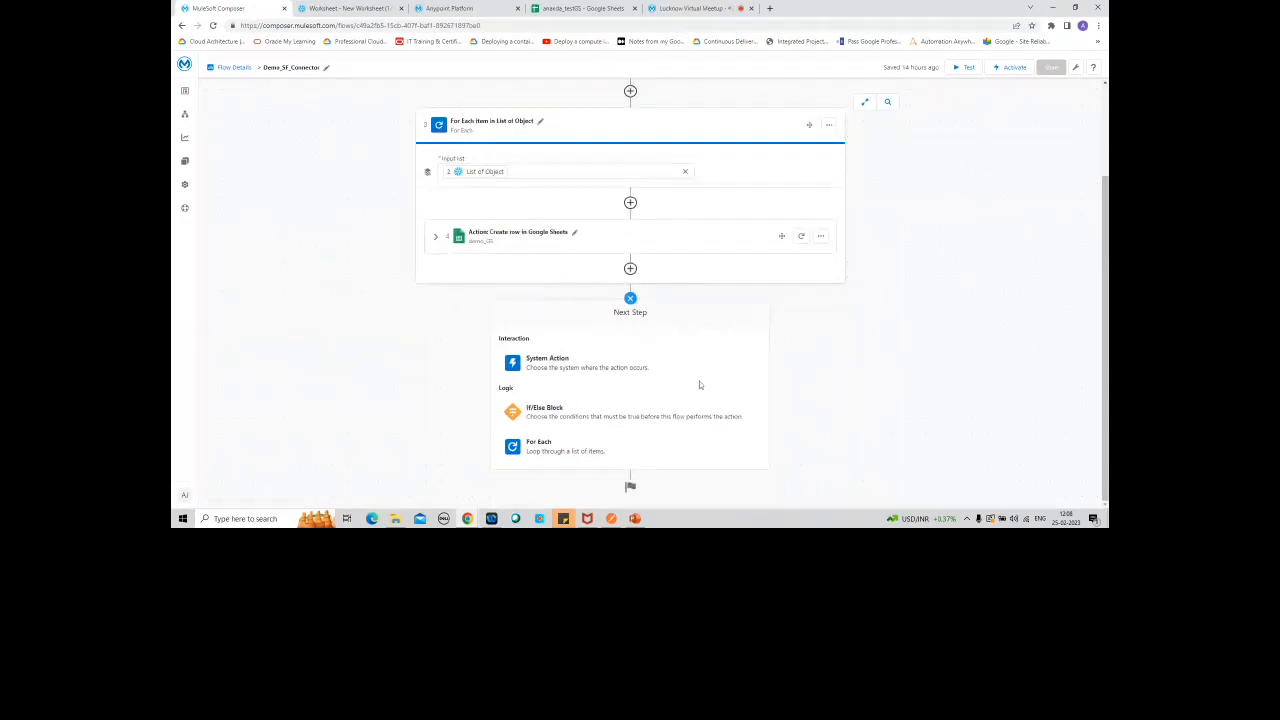
pyautogui.click(651, 366)
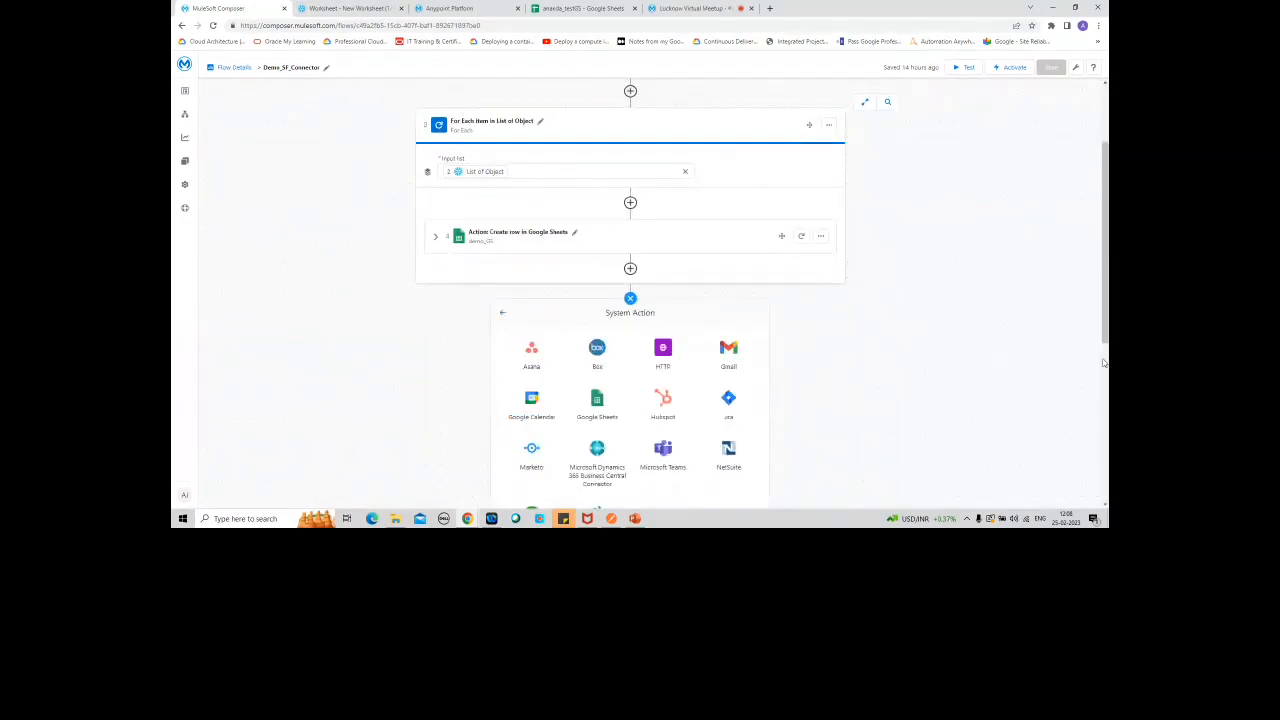
pyautogui.rightClick(1100, 258)
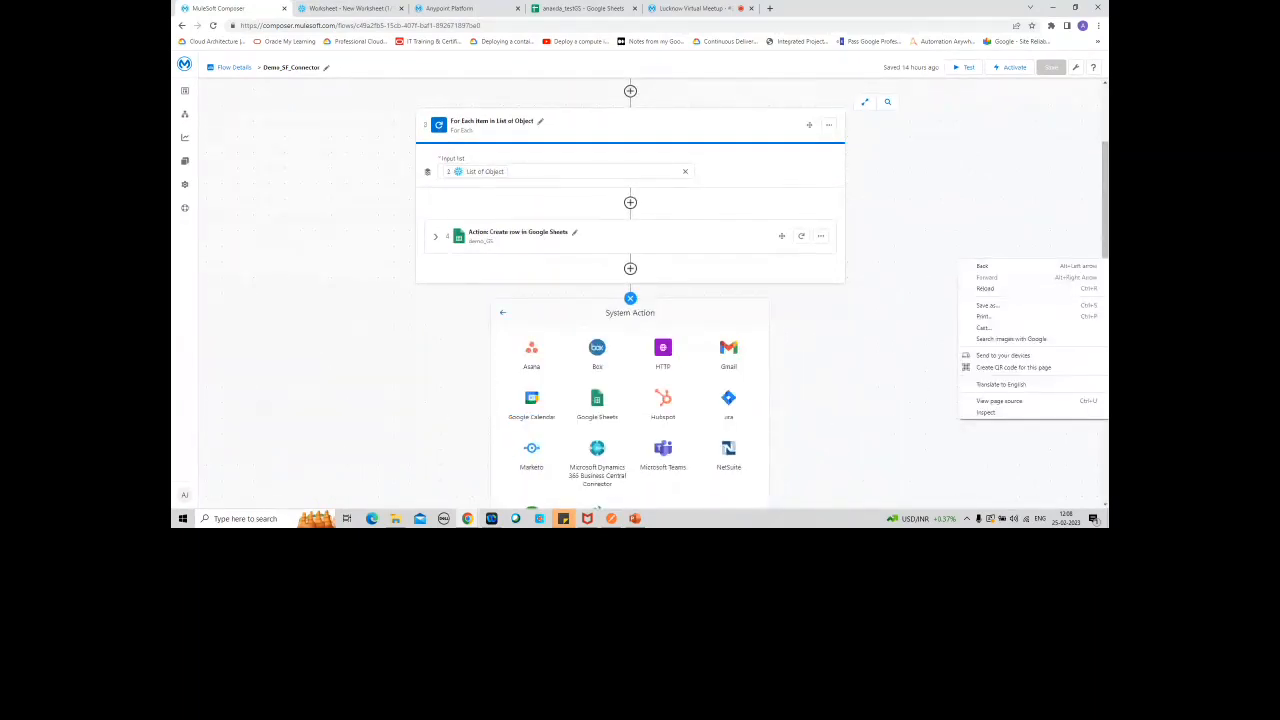
pyautogui.click(1105, 250)
pyautogui.rightClick(1105, 322)
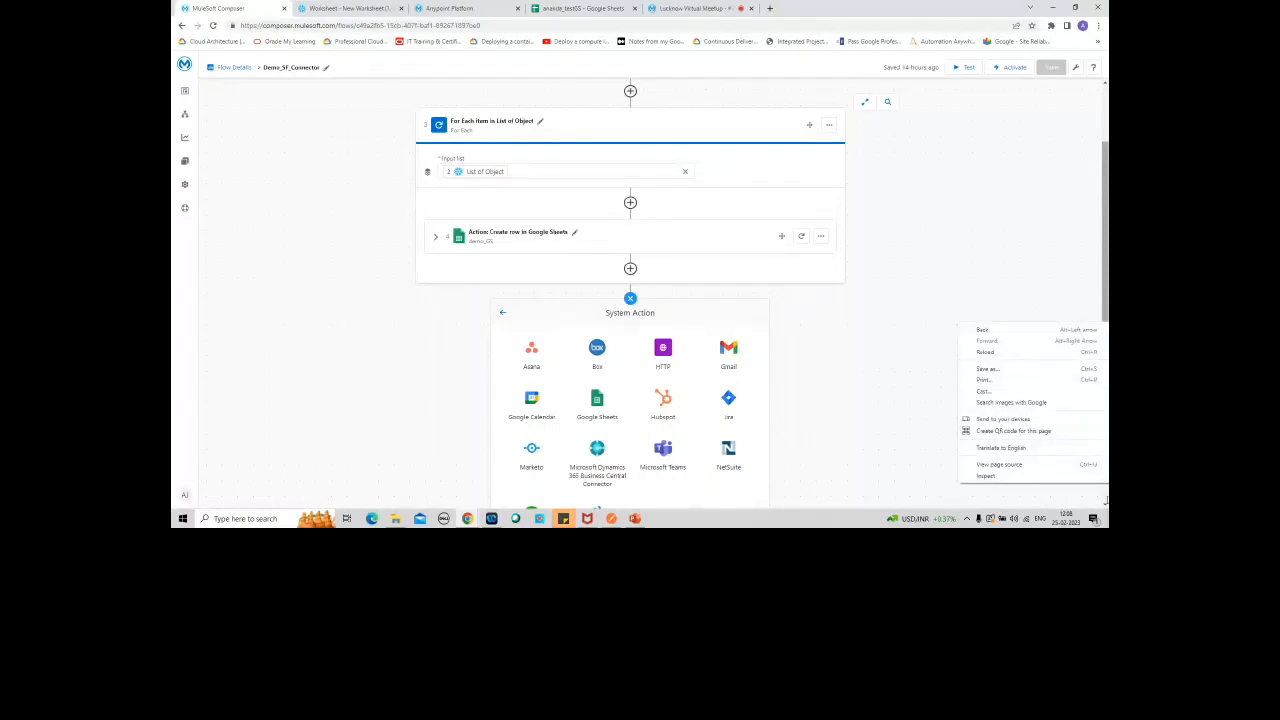
pyautogui.click(1106, 506)
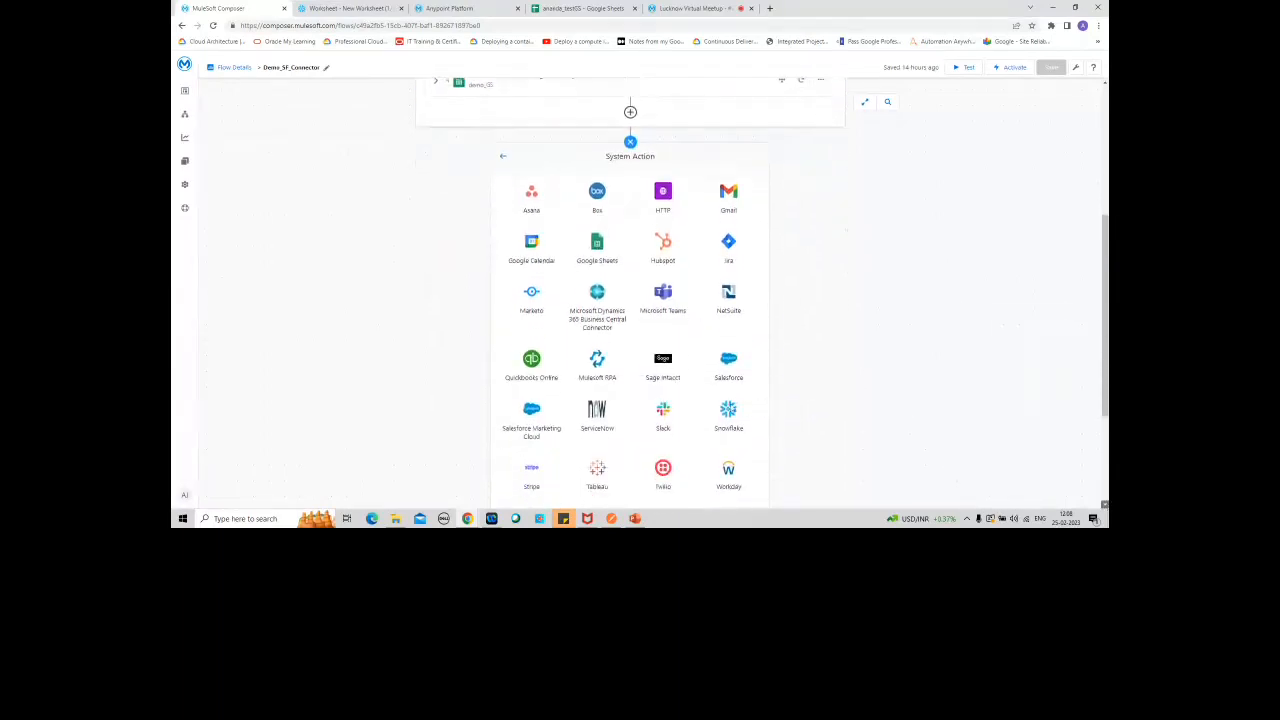
pyautogui.click(728, 410)
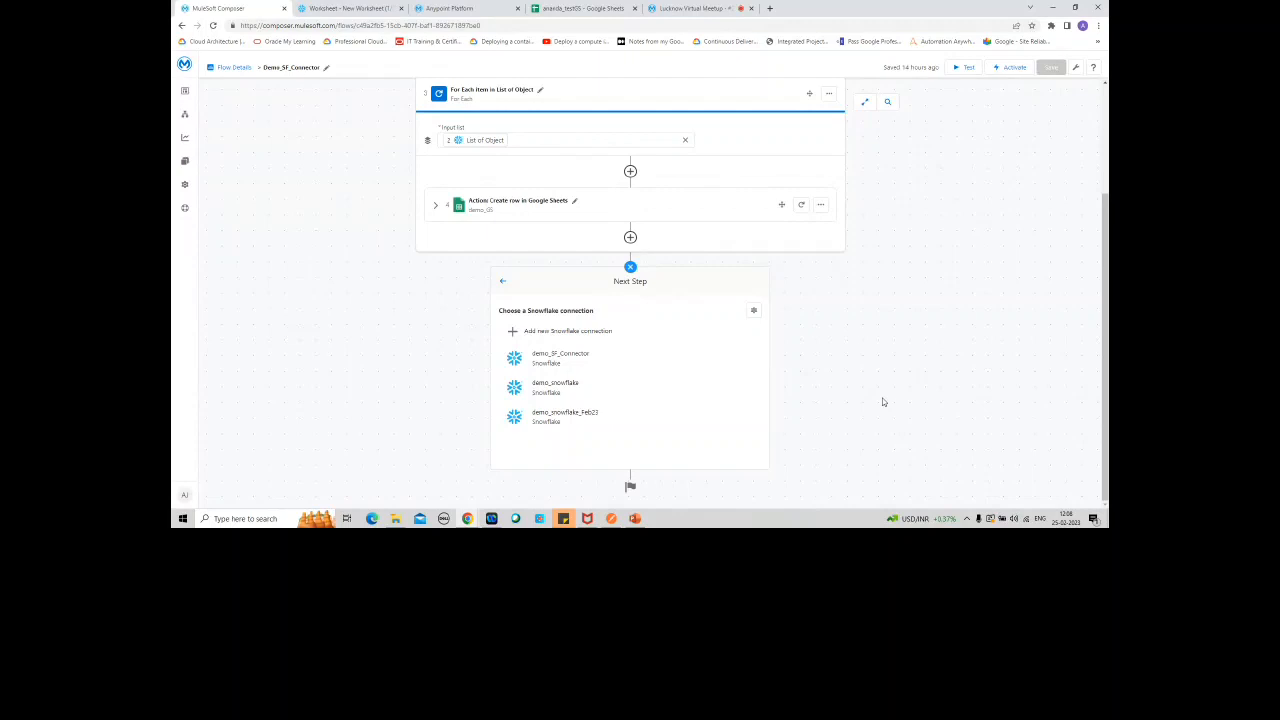
pyautogui.click(630, 267)
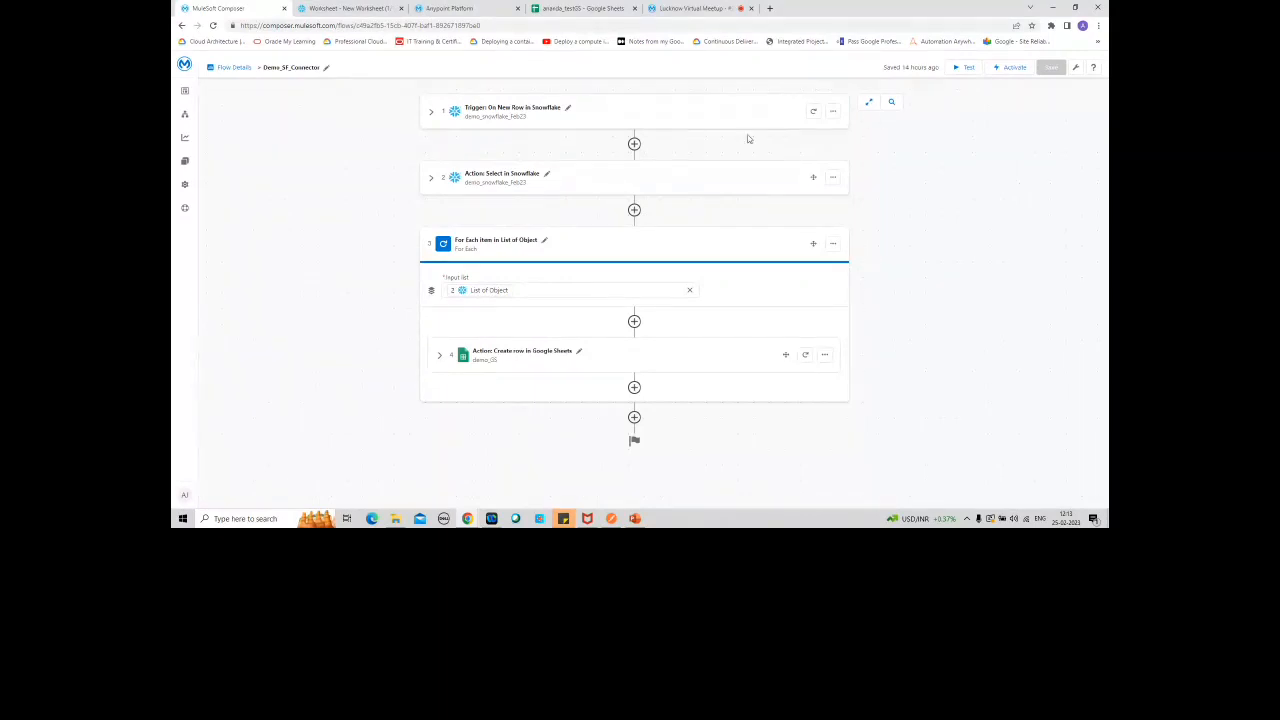
# Step: Expand the New Row trigger's settings and view the Usage Summary page
pyautogui.click(431, 112)
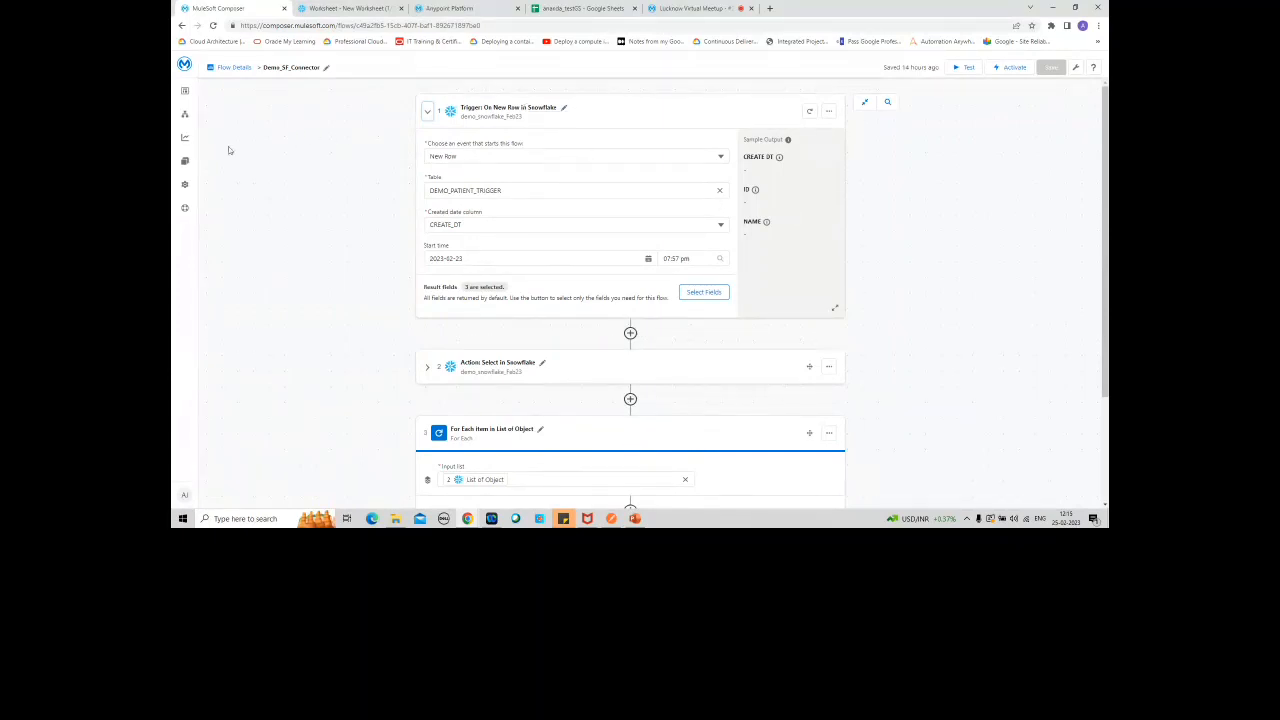
pyautogui.moveTo(186, 143)
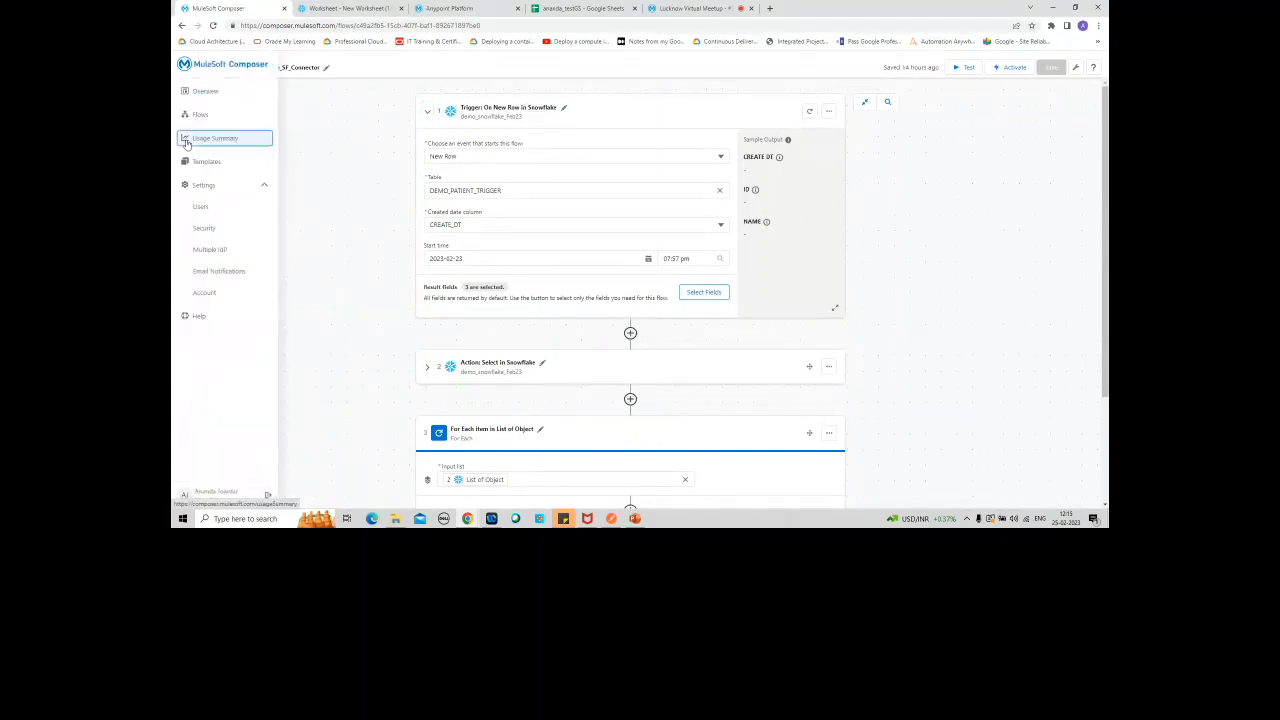
pyautogui.click(186, 143)
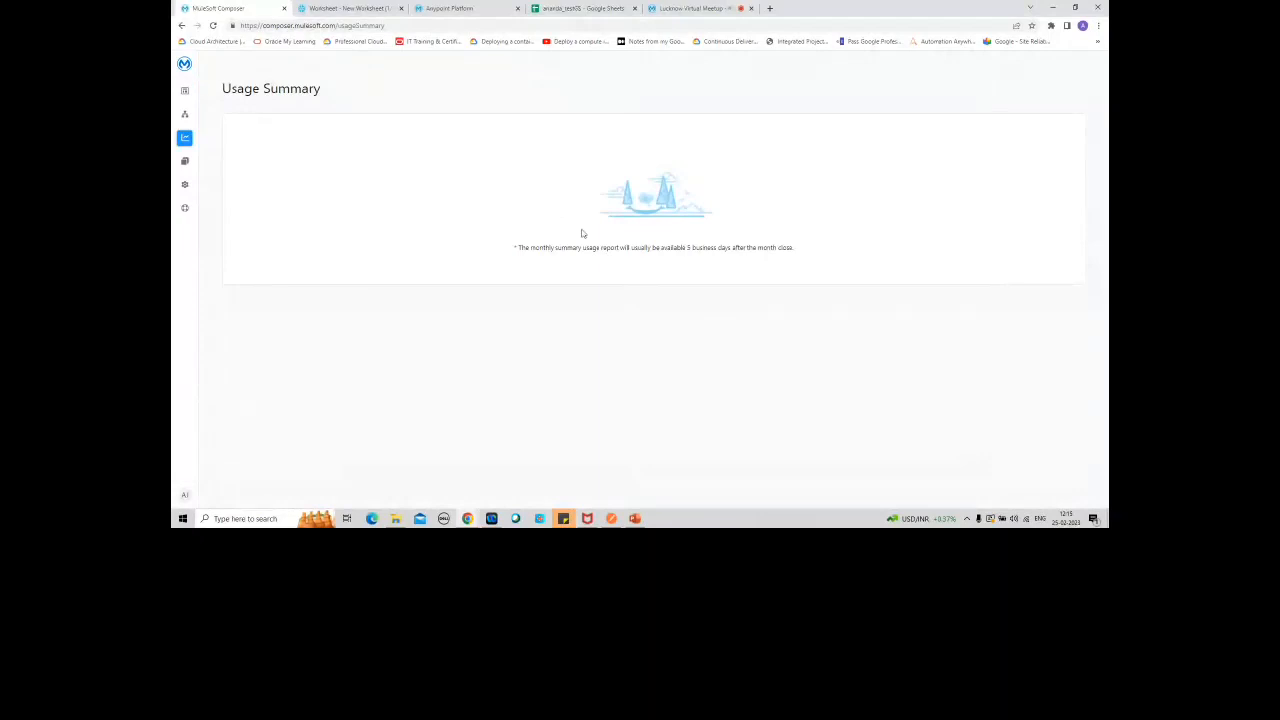
# Step: Open the Demo_SF_Connector flow from the overview page for editing
pyautogui.click(182, 94)
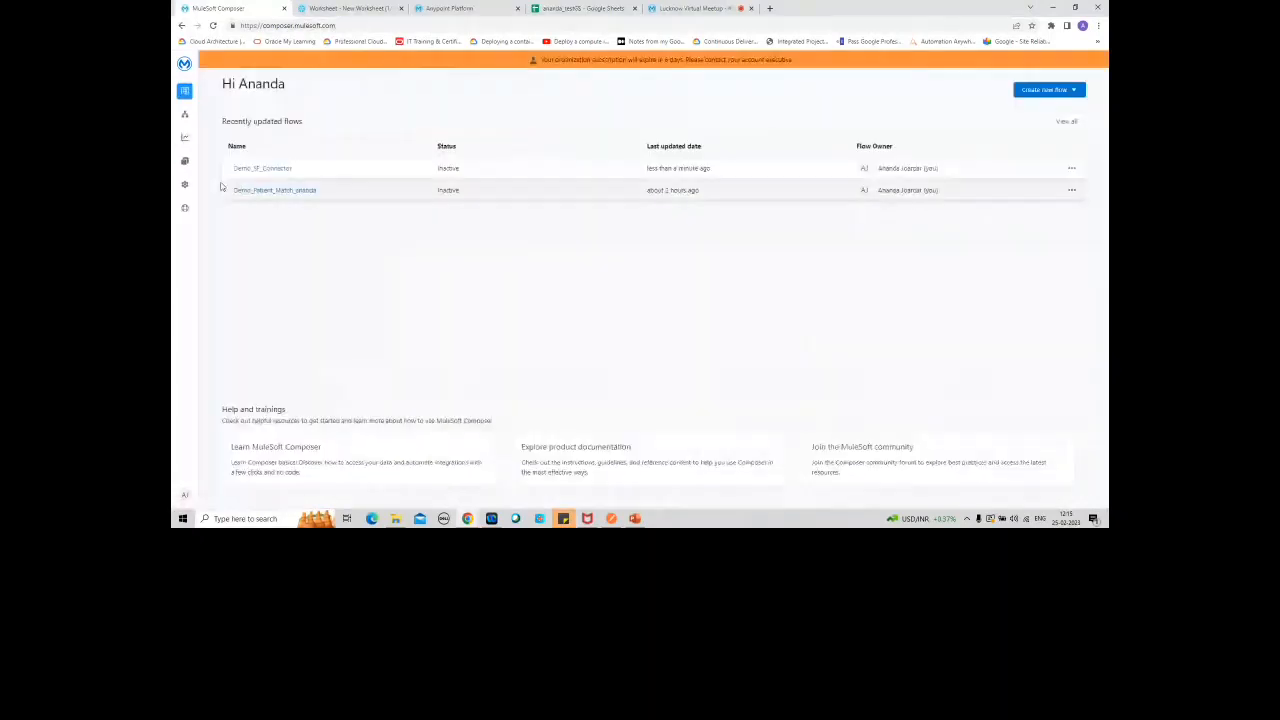
pyautogui.click(256, 170)
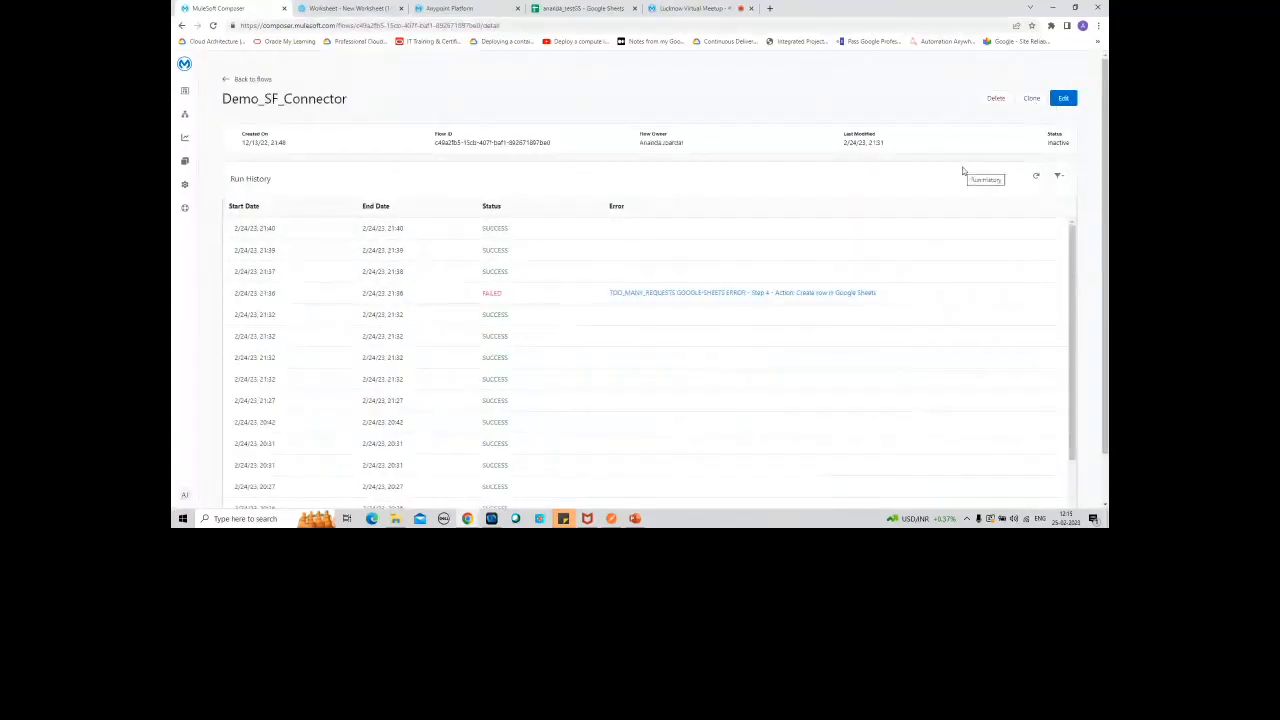
pyautogui.click(1064, 99)
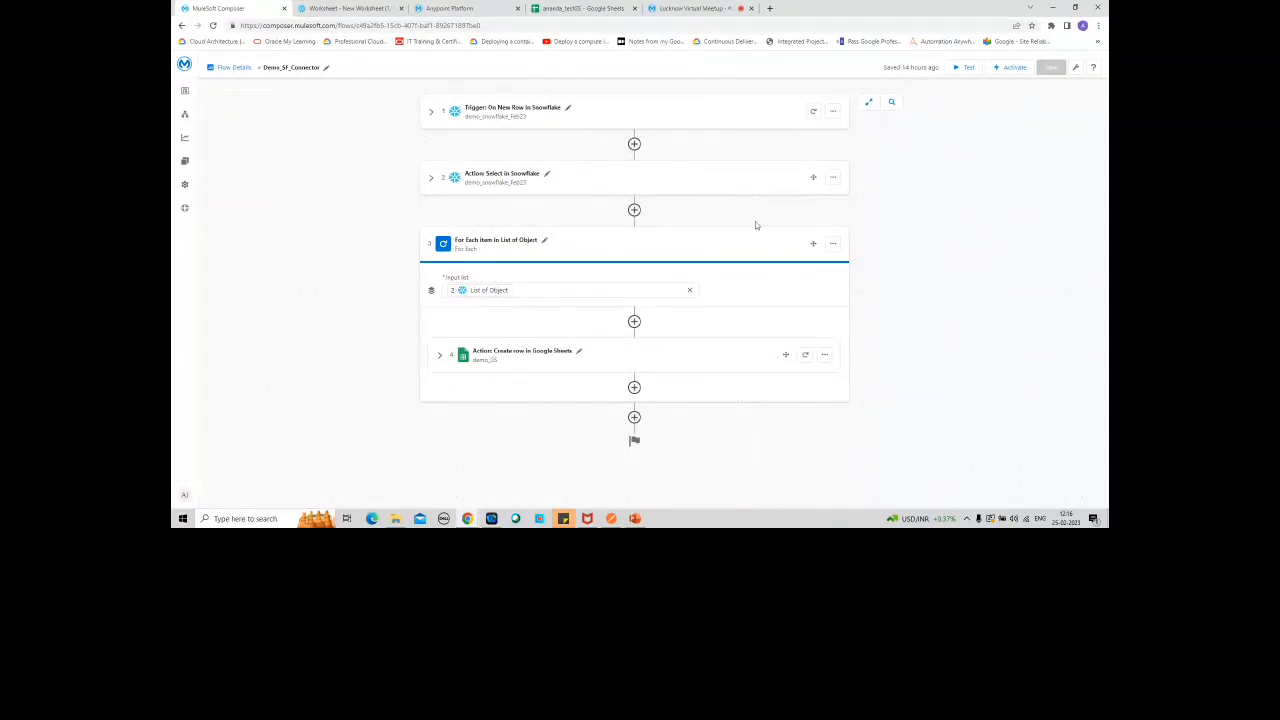
# Step: Expand the Snowflake trigger and examine its starting event and created date column options without changing them
pyautogui.click(431, 114)
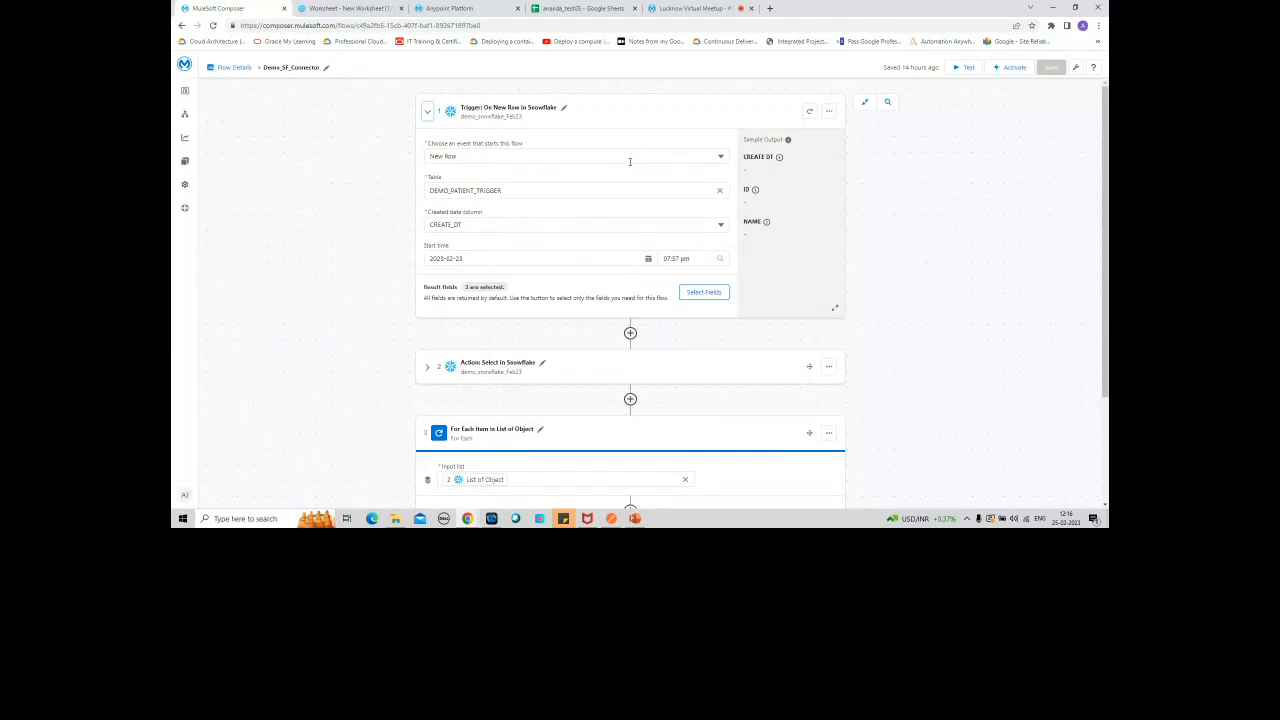
pyautogui.click(720, 157)
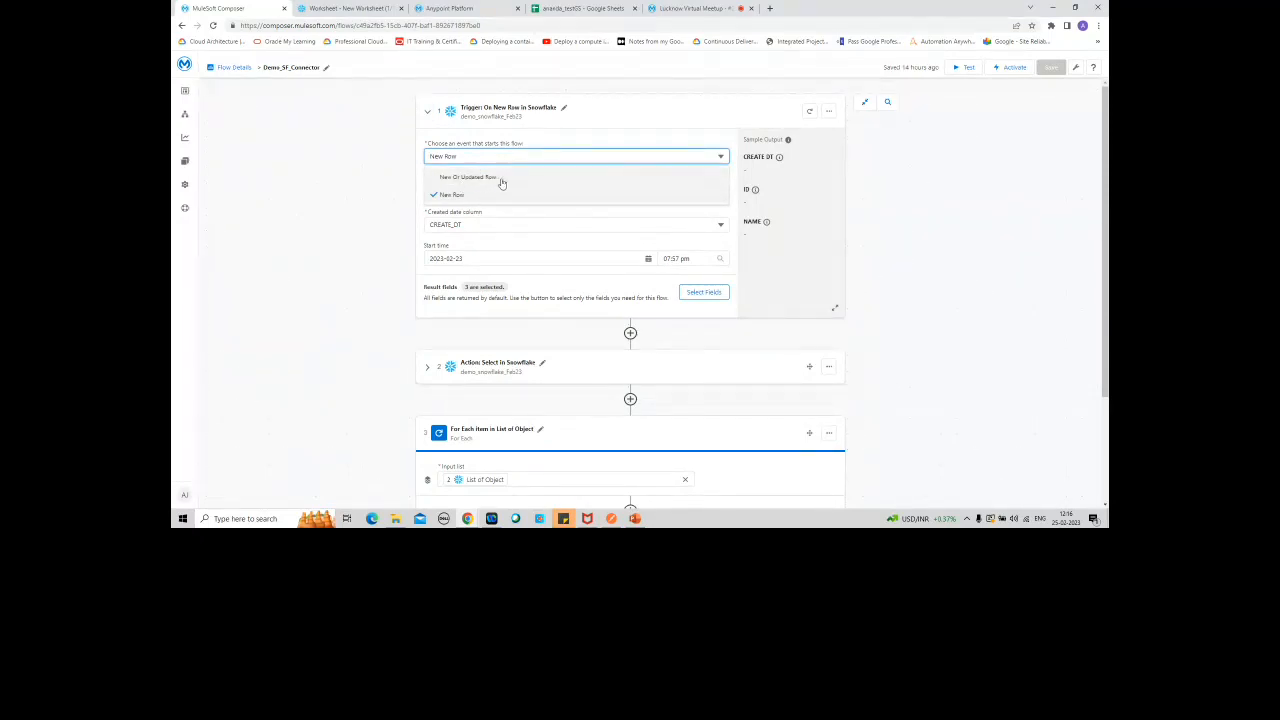
pyautogui.click(951, 268)
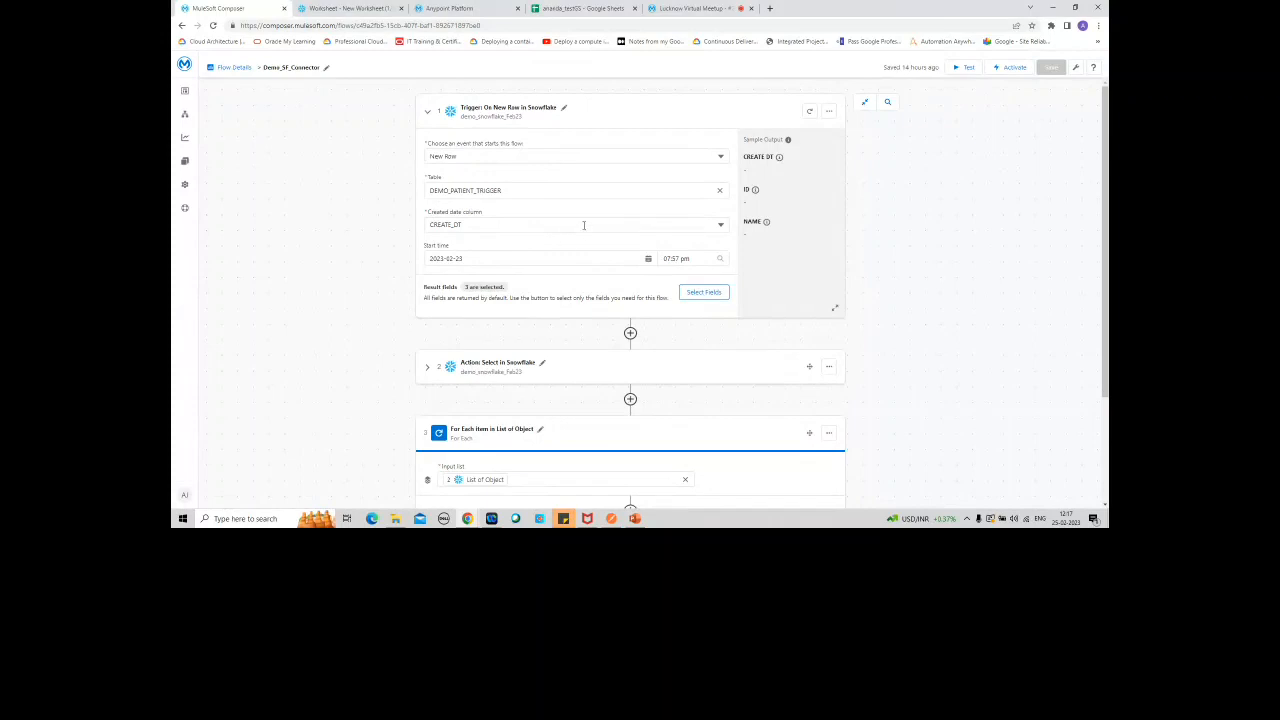
pyautogui.click(719, 224)
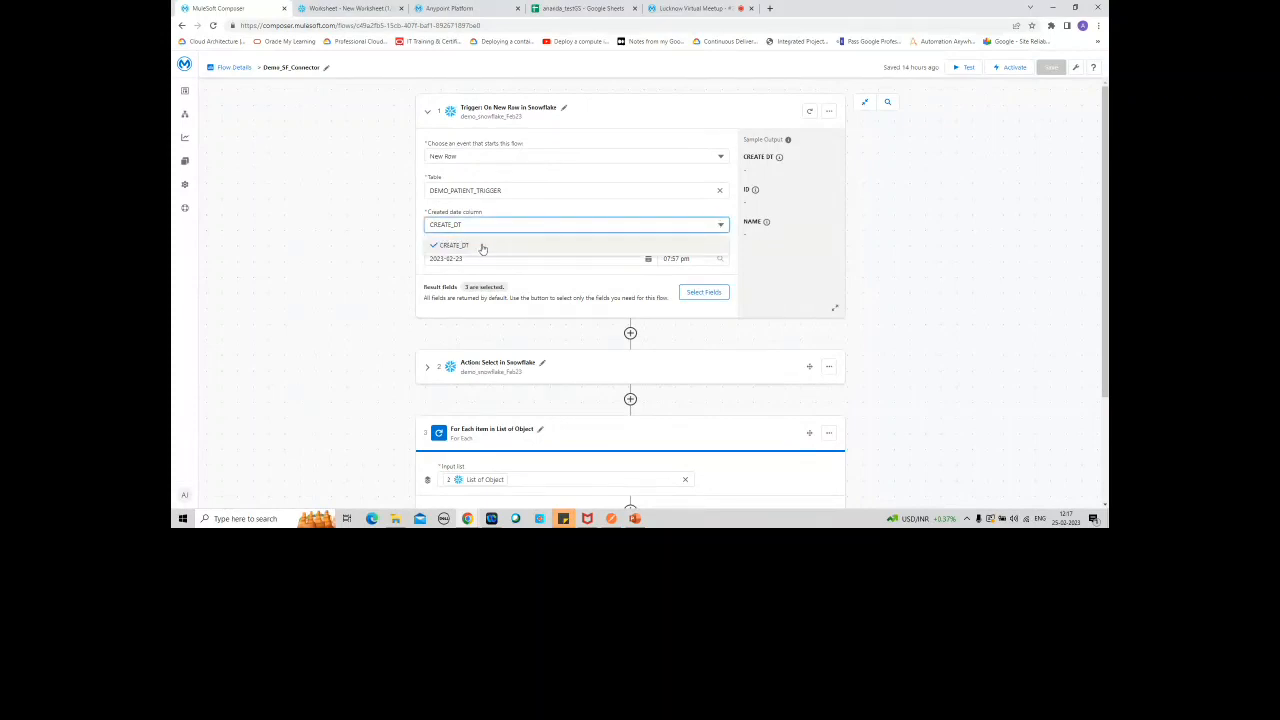
pyautogui.click(390, 219)
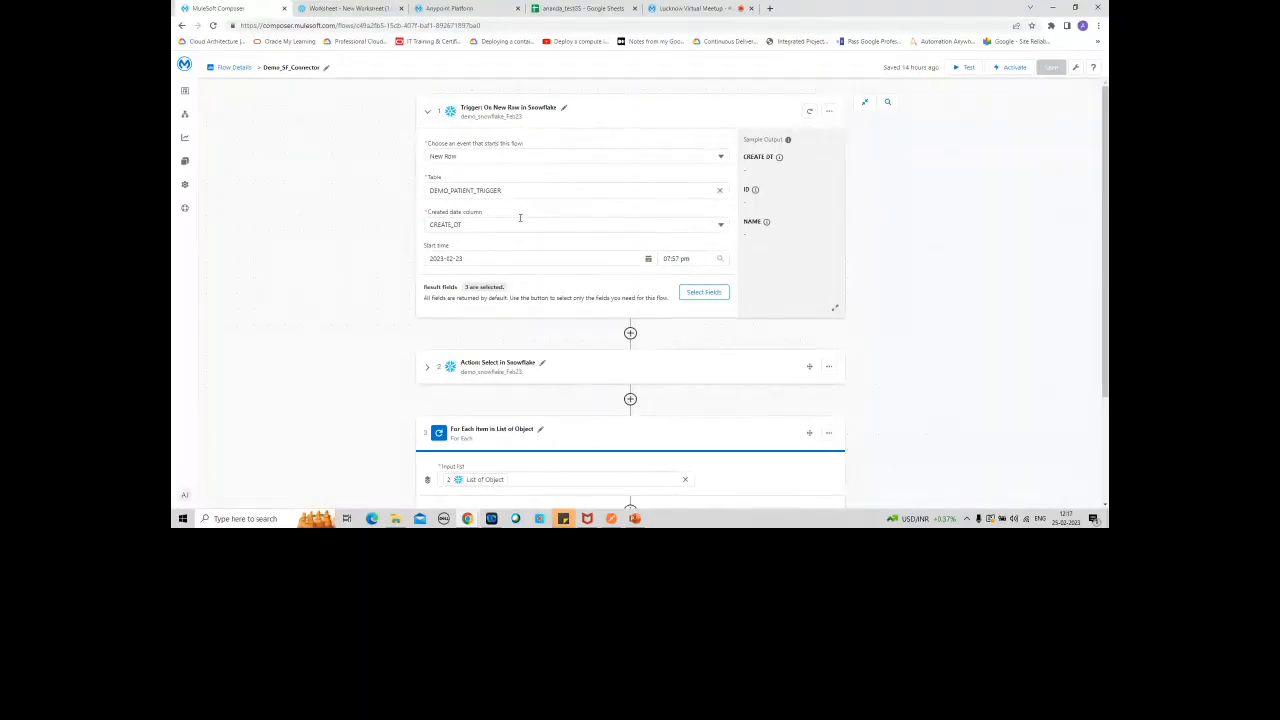
# Step: Switch to the Snowflake worksheet and view the column details of the DEMO_PATIENT_TRIGGER table
pyautogui.click(340, 9)
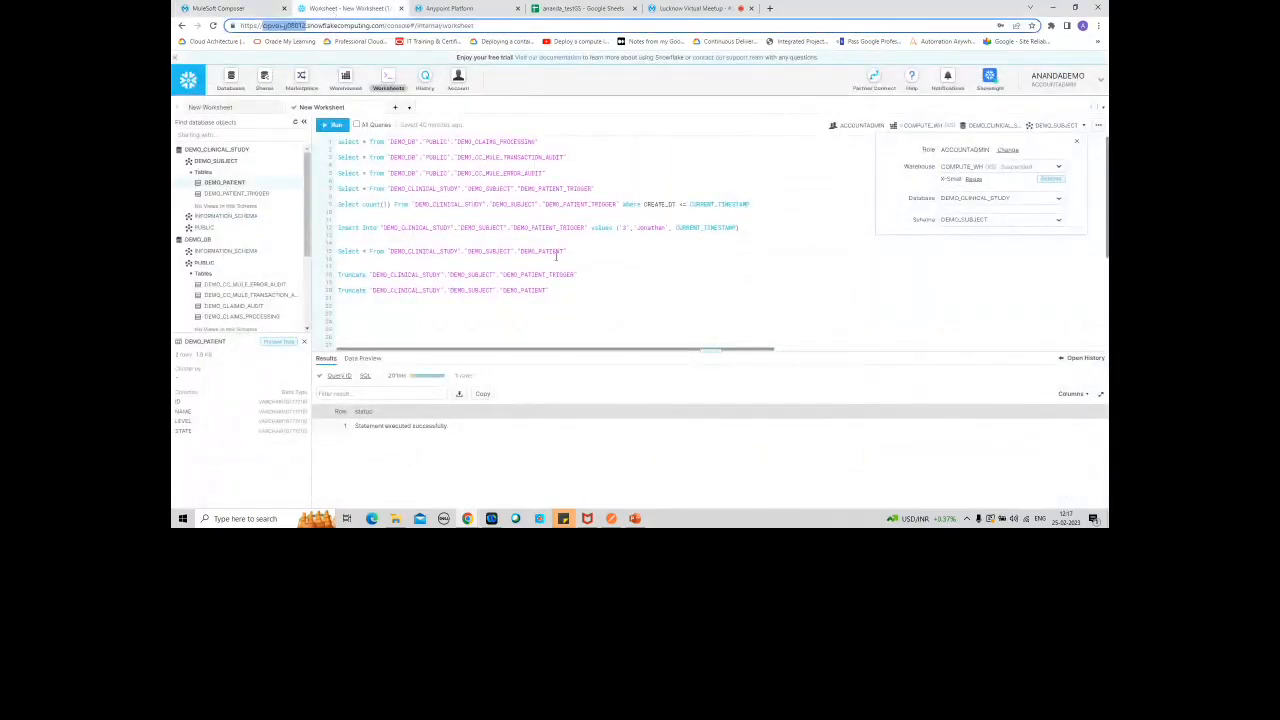
pyautogui.rightClick(537, 274)
pyautogui.click(456, 236)
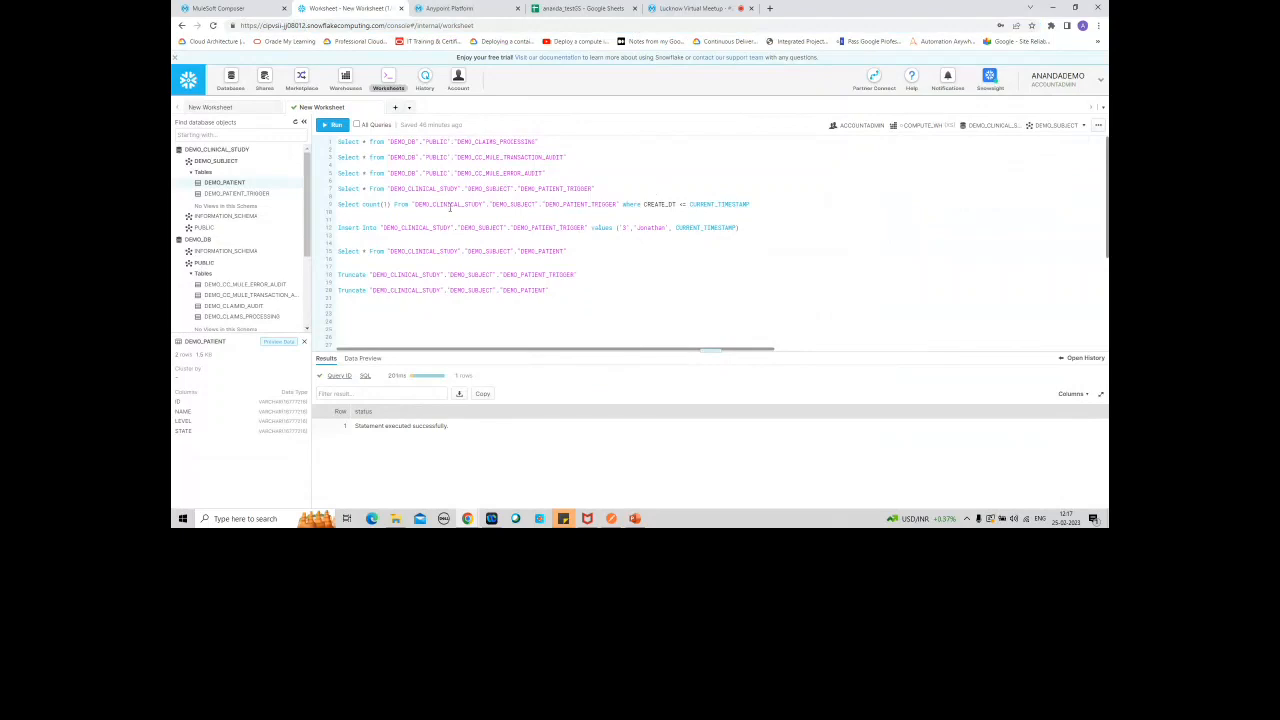
pyautogui.click(245, 194)
pyautogui.click(295, 195)
pyautogui.click(250, 220)
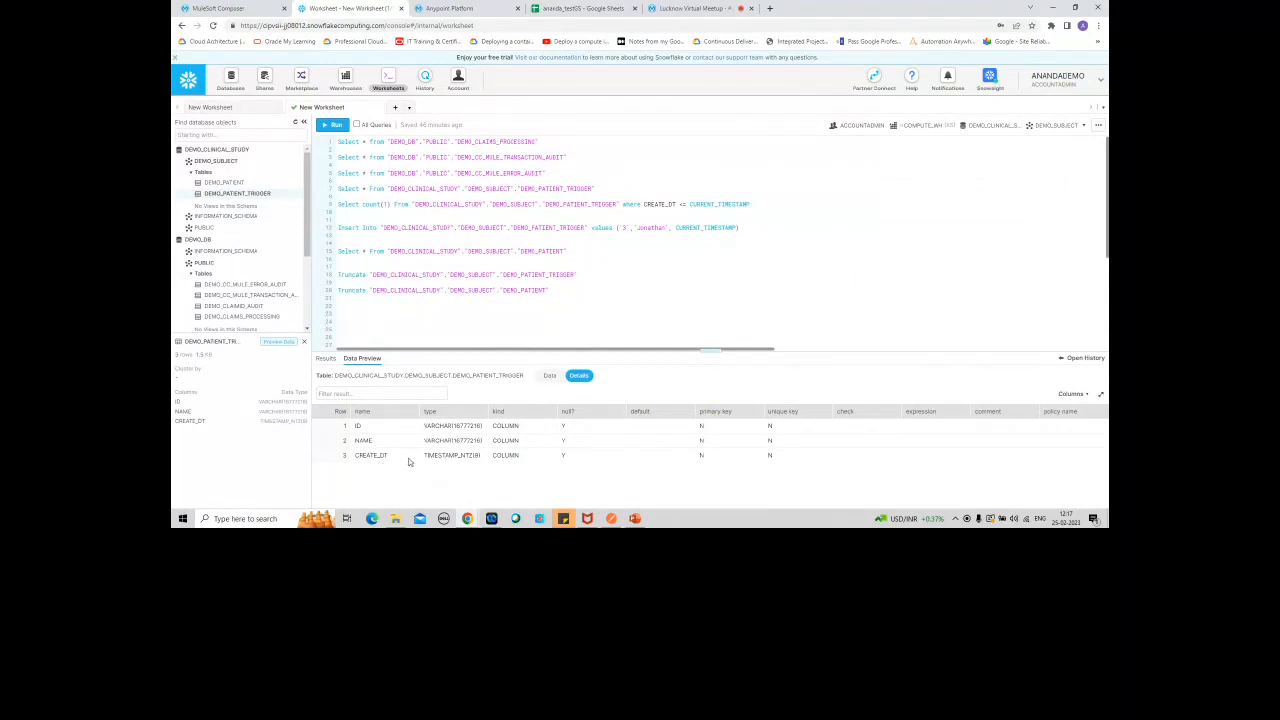
# Step: Return to the MuleSoft Composer flow, expand the Select in Snowflake action and open its SQL string for review
pyautogui.click(215, 8)
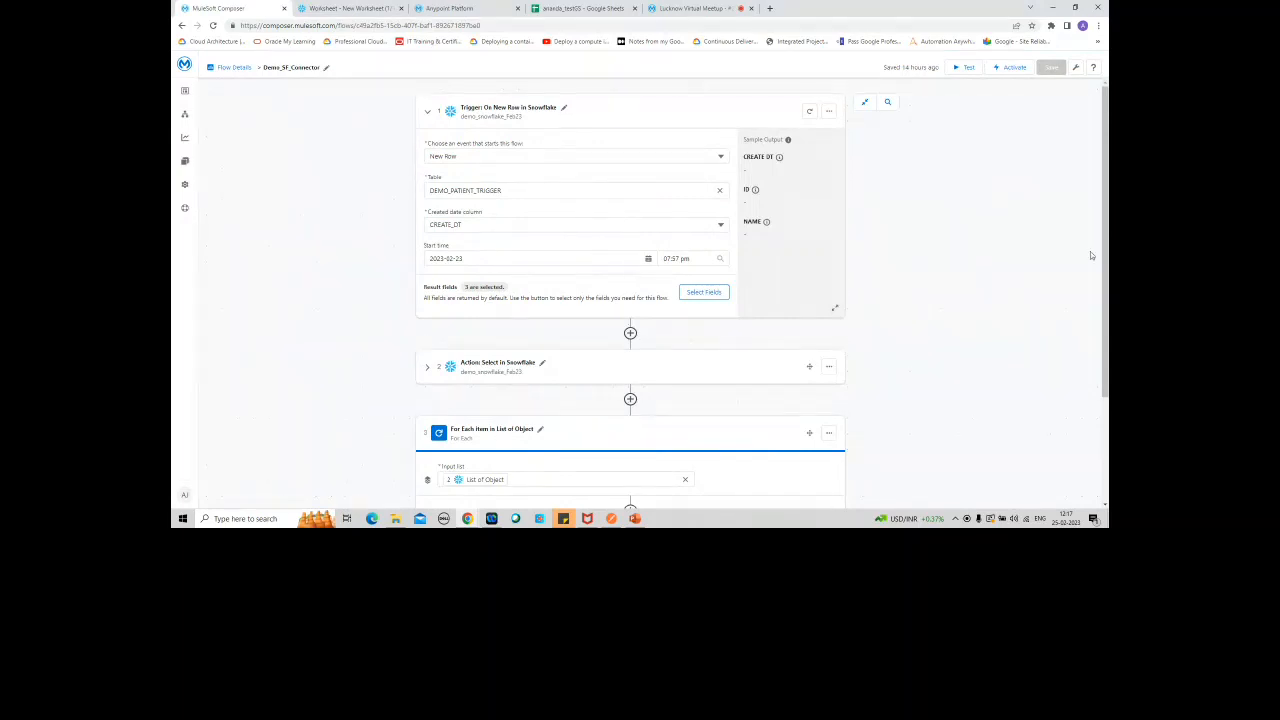
pyautogui.scroll(-1, 1014, 258)
pyautogui.scroll(-1, 1063, 326)
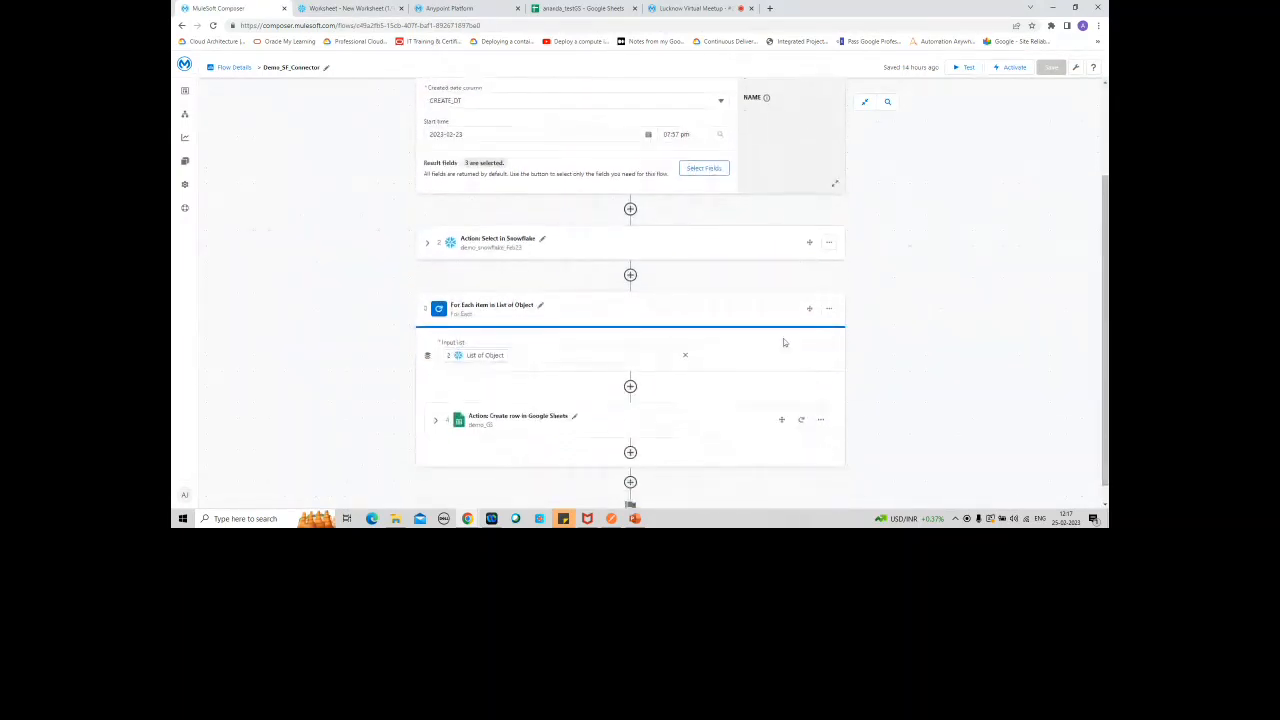
pyautogui.click(423, 244)
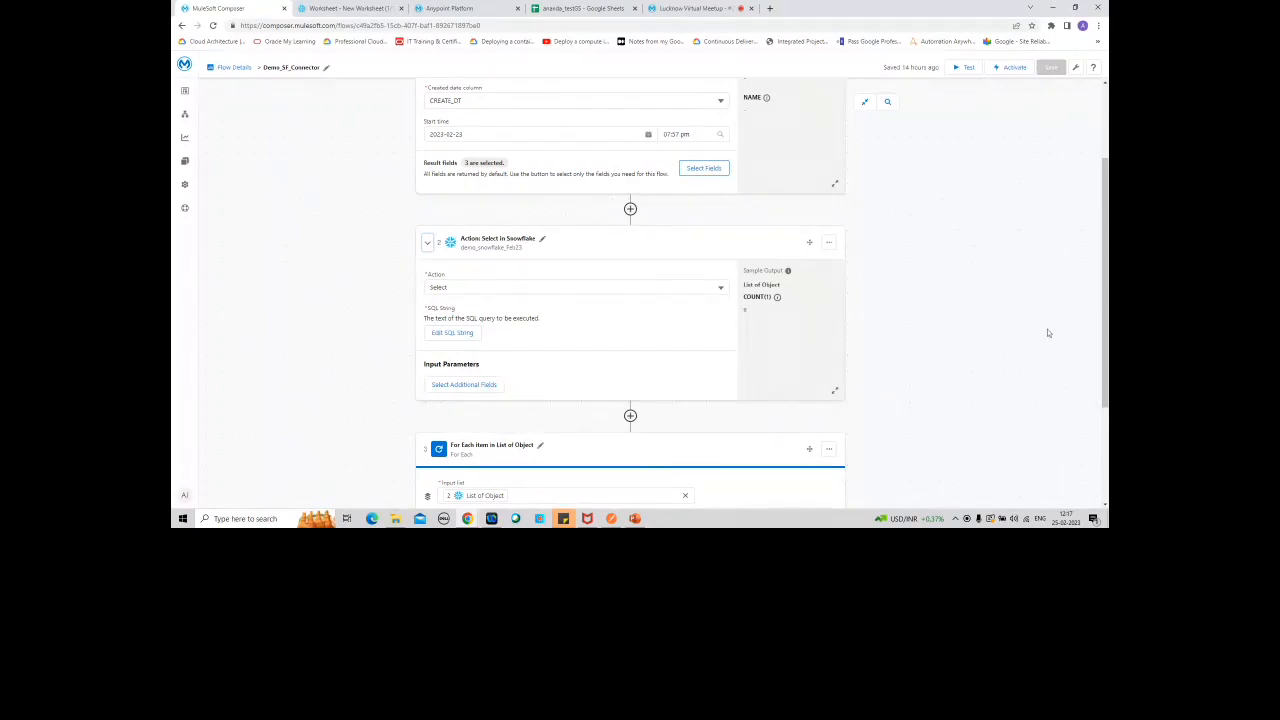
pyautogui.moveTo(1104, 300); pyautogui.dragTo(1094, 236)
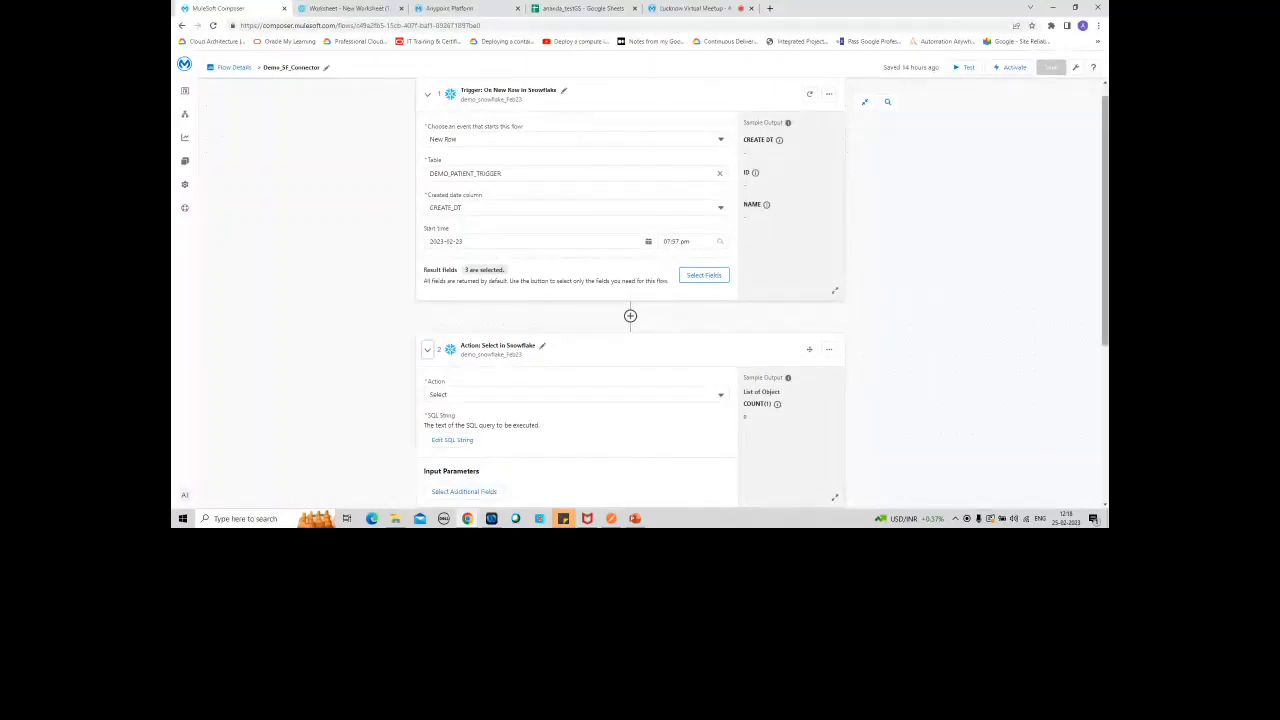
pyautogui.scroll(-2, 630, 290)
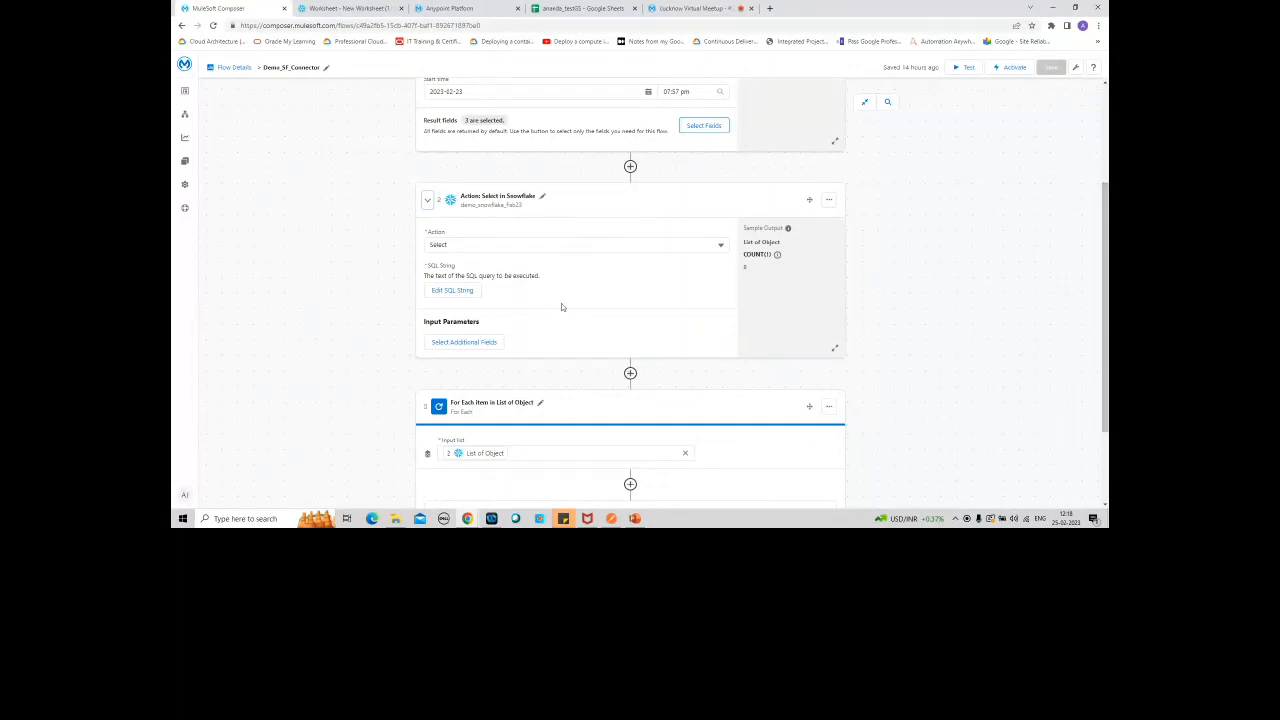
pyautogui.click(437, 297)
pyautogui.click(436, 180)
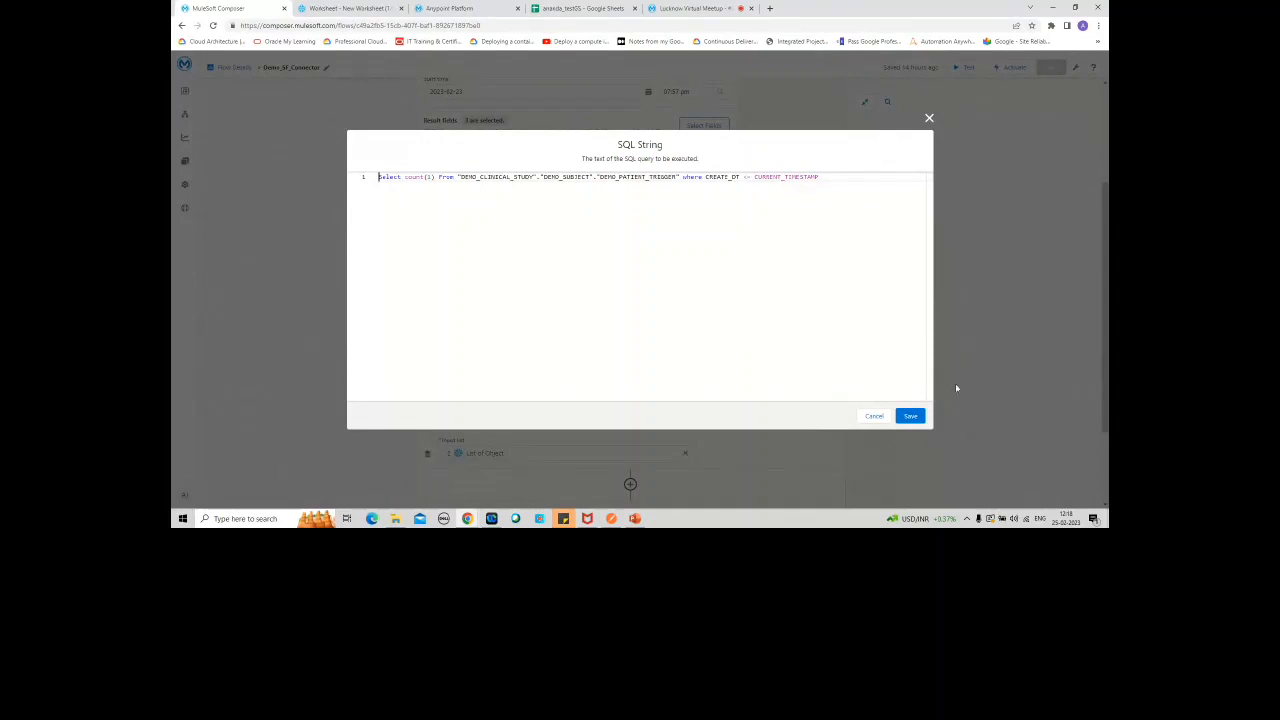
# Step: Cancel the SQL string editor and inspect the input list options of the For Each loop without changing them
pyautogui.click(874, 416)
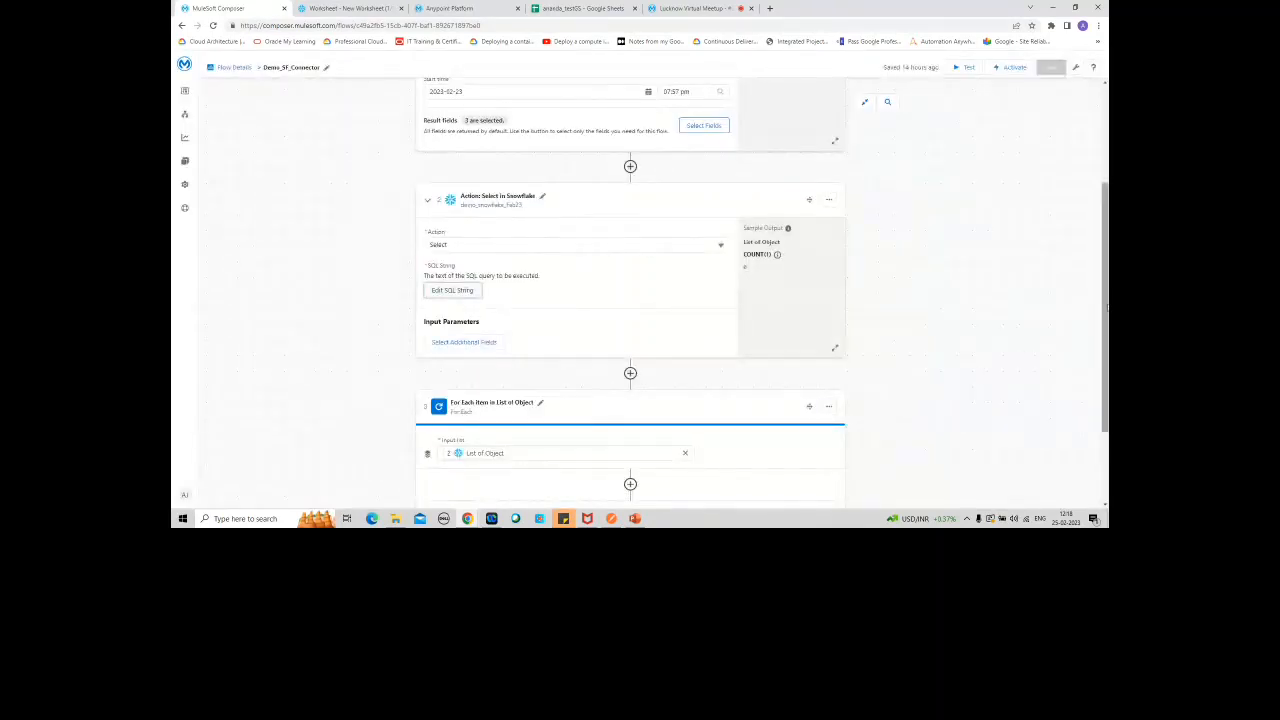
pyautogui.rightClick(1104, 240)
pyautogui.moveTo(1105, 428); pyautogui.dragTo(1105, 497)
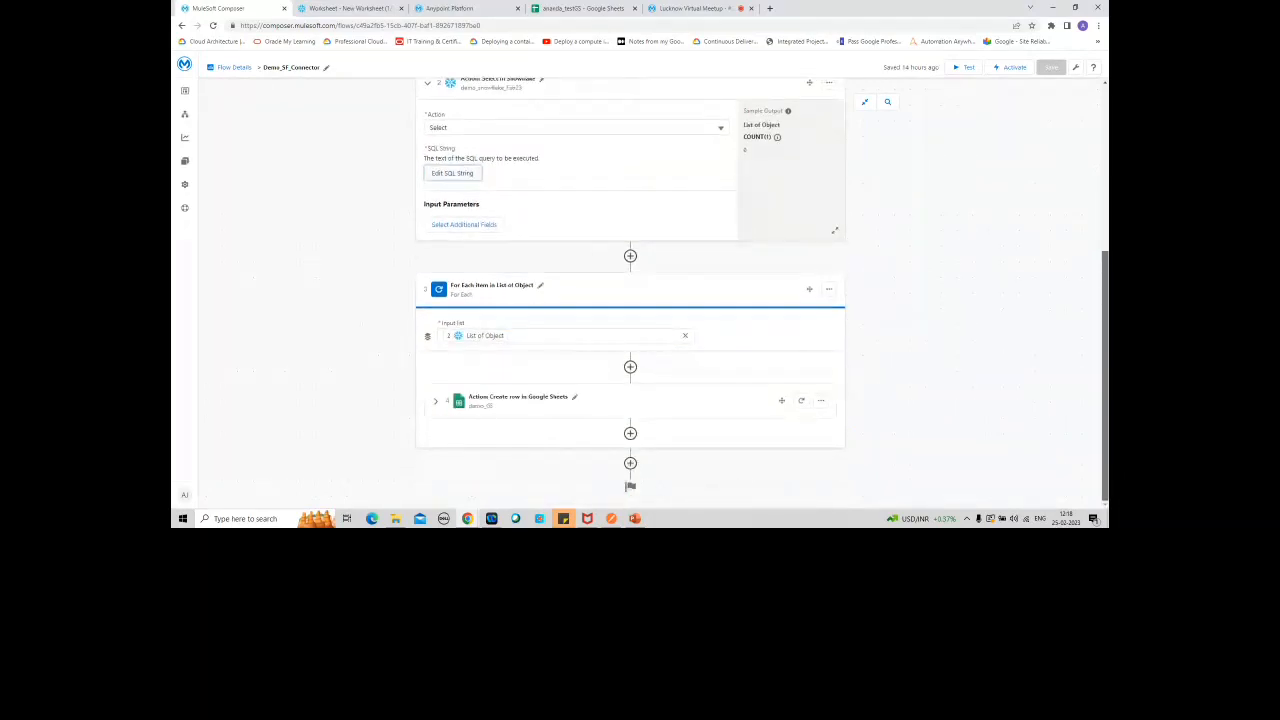
pyautogui.click(546, 340)
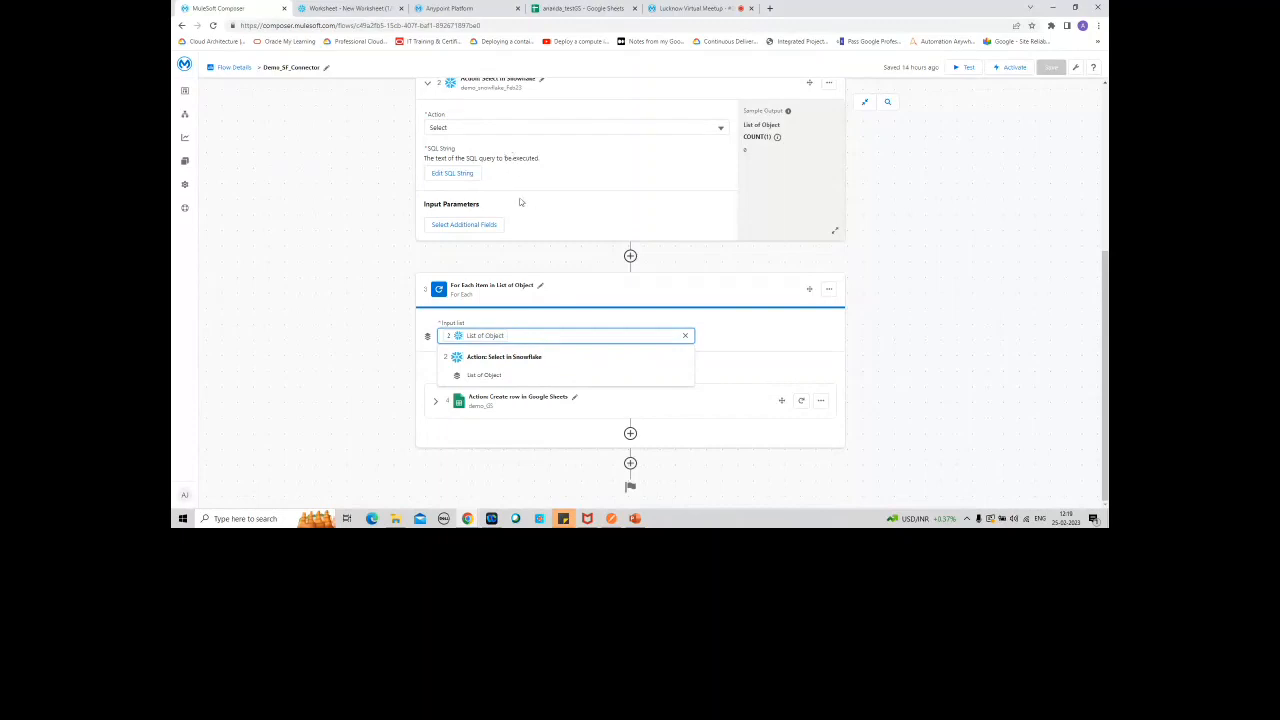
pyautogui.click(989, 337)
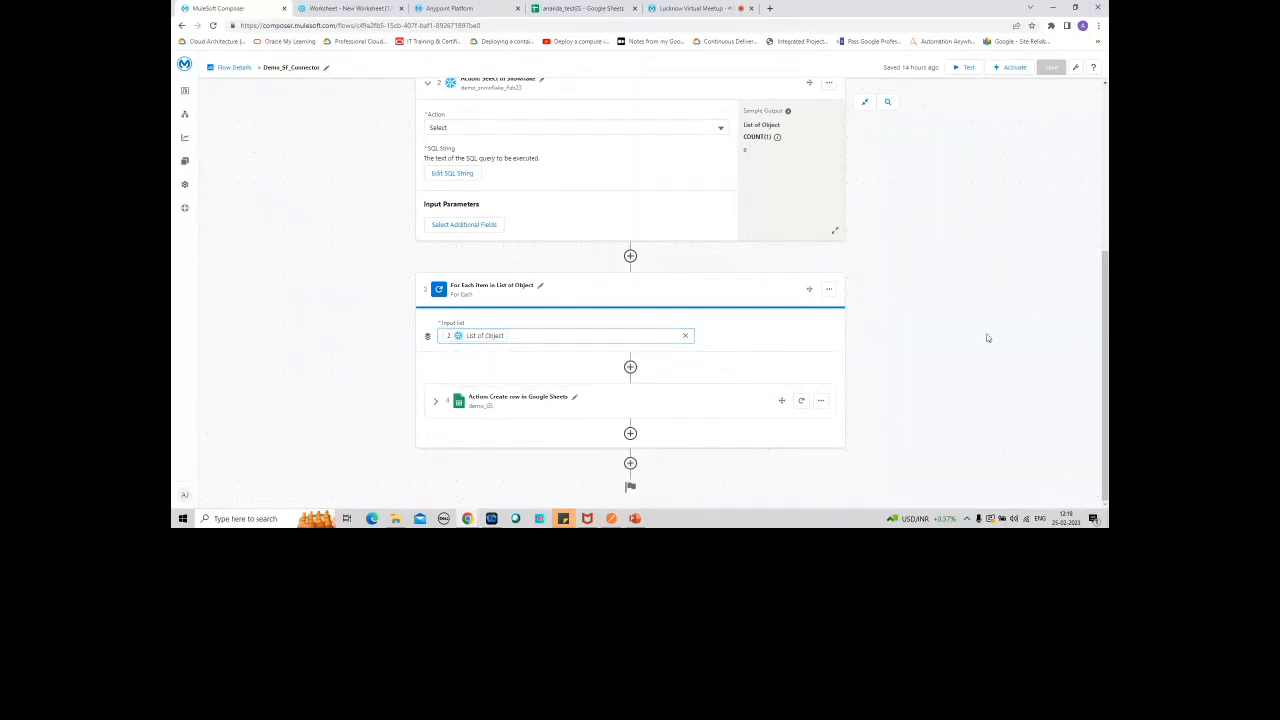
# Step: Expand the Create row in Google Sheets action and compare its column mappings with the ID and NAME headers in the Demo_SnowFlake worksheet
pyautogui.click(436, 403)
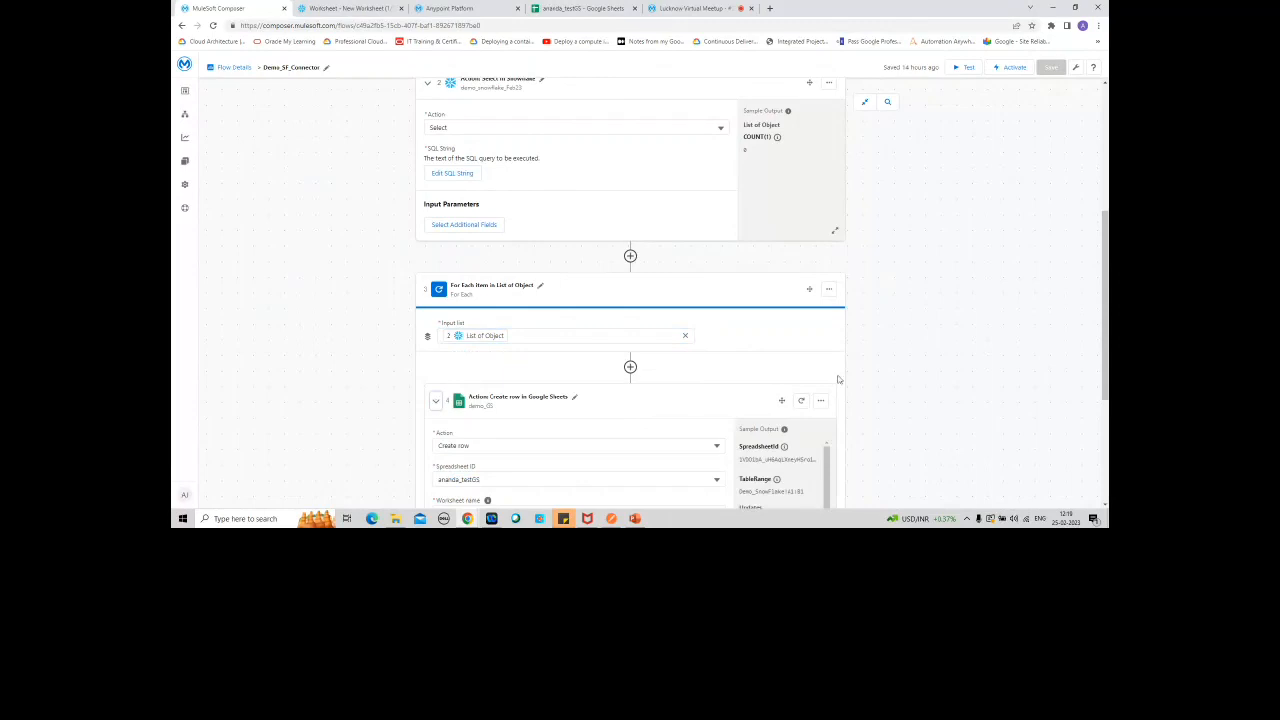
pyautogui.scroll(-3, 630, 300)
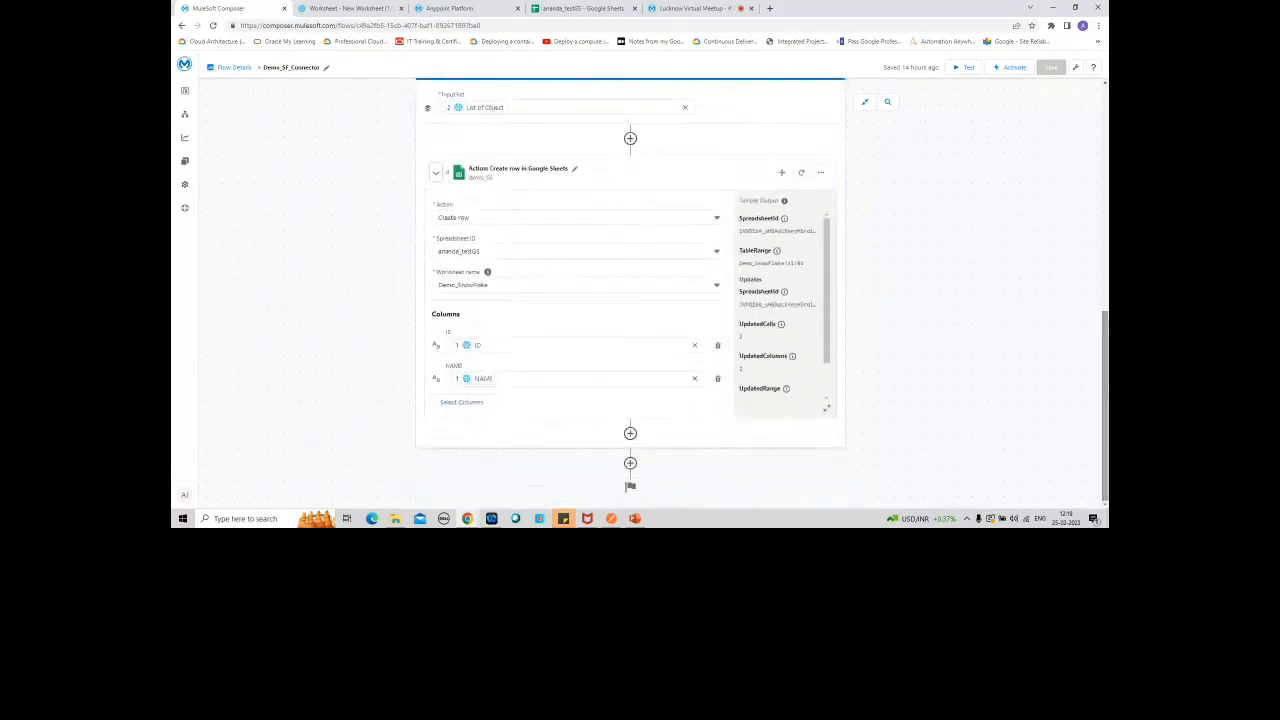
pyautogui.click(568, 10)
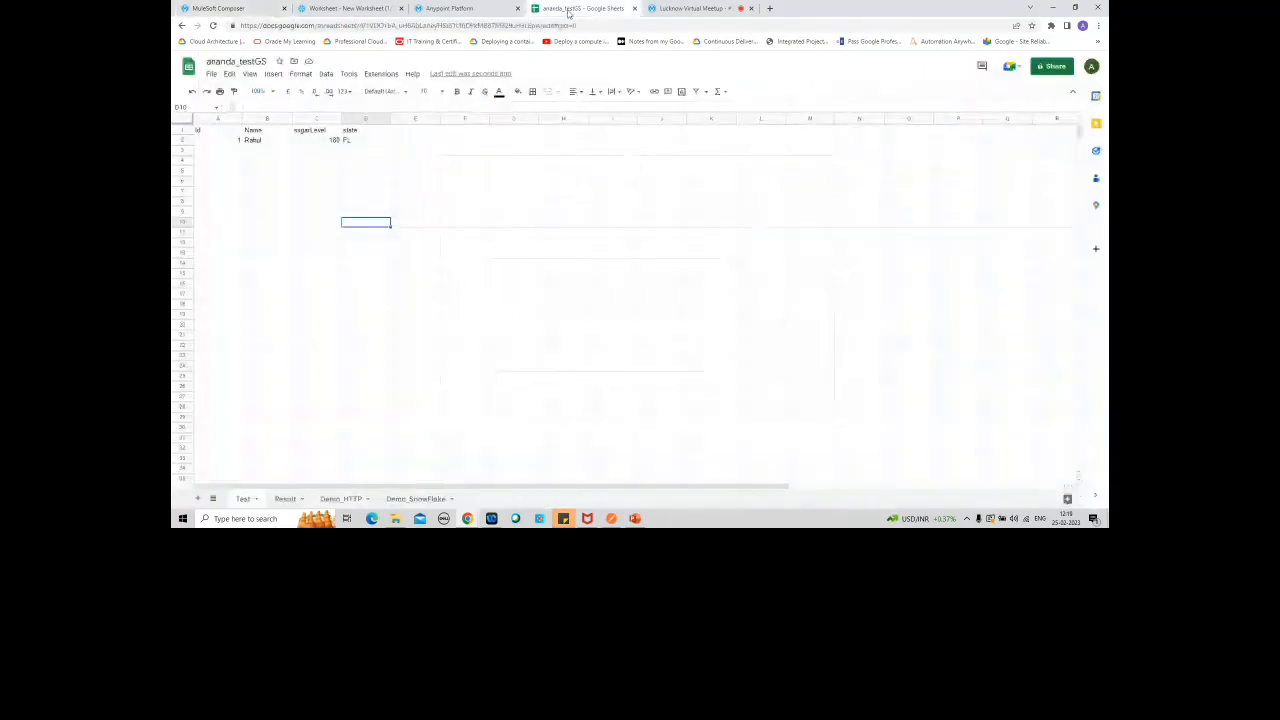
pyautogui.click(414, 499)
pyautogui.click(226, 143)
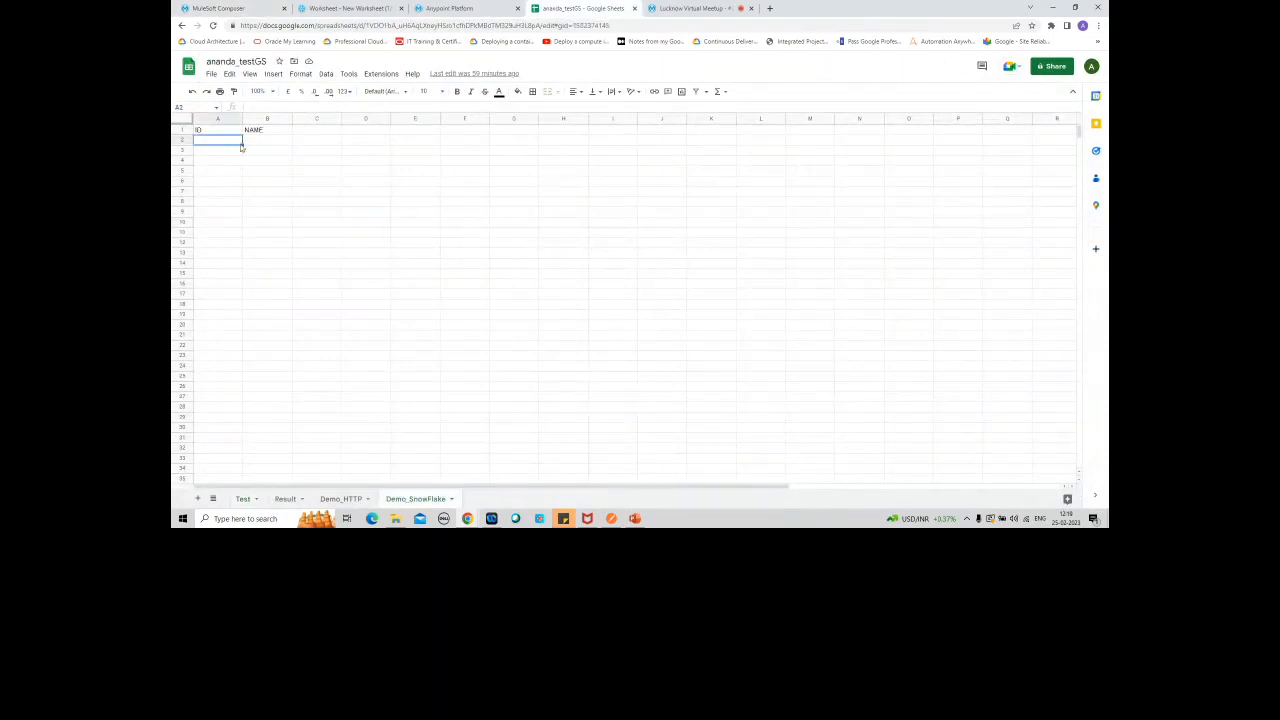
pyautogui.click(271, 141)
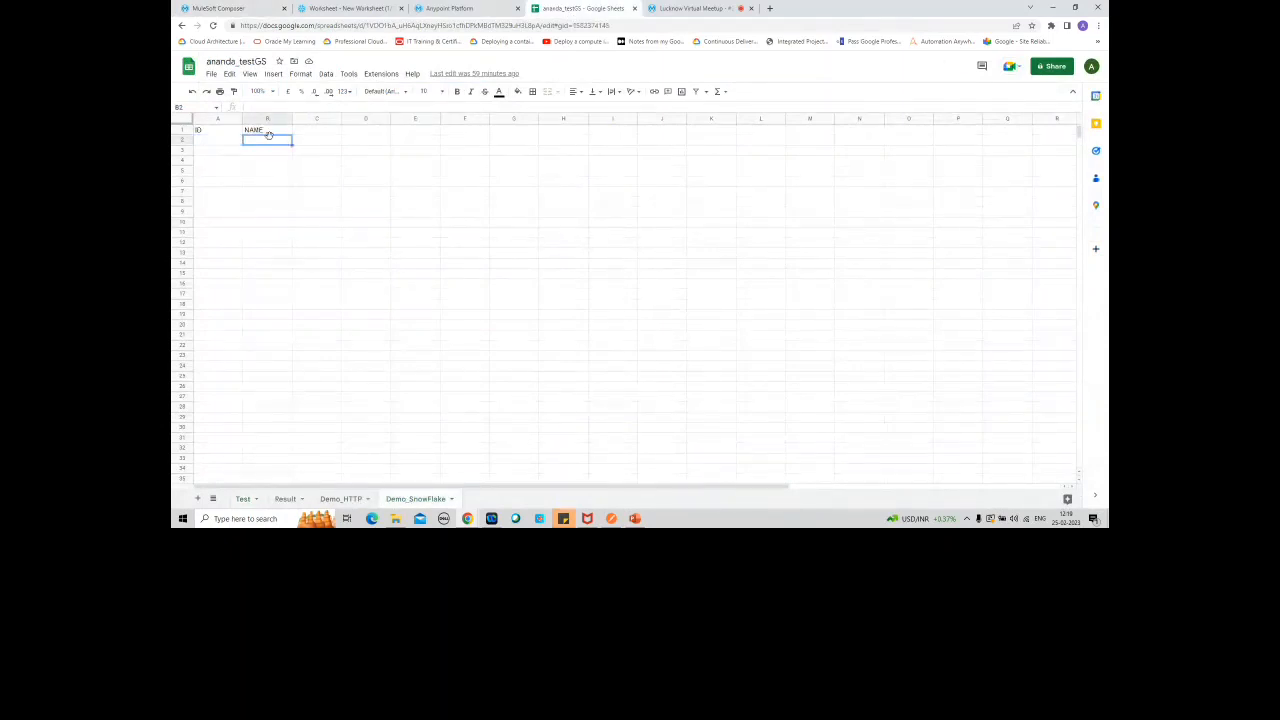
pyautogui.click(232, 9)
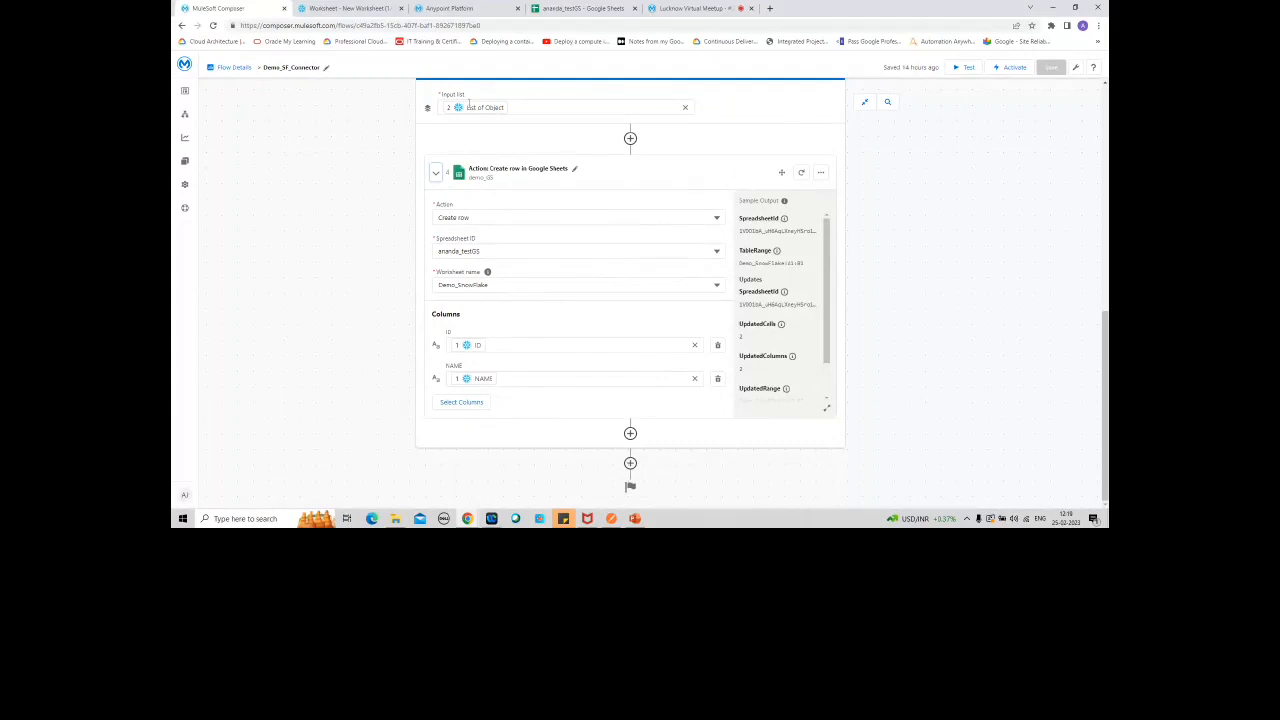
pyautogui.click(580, 9)
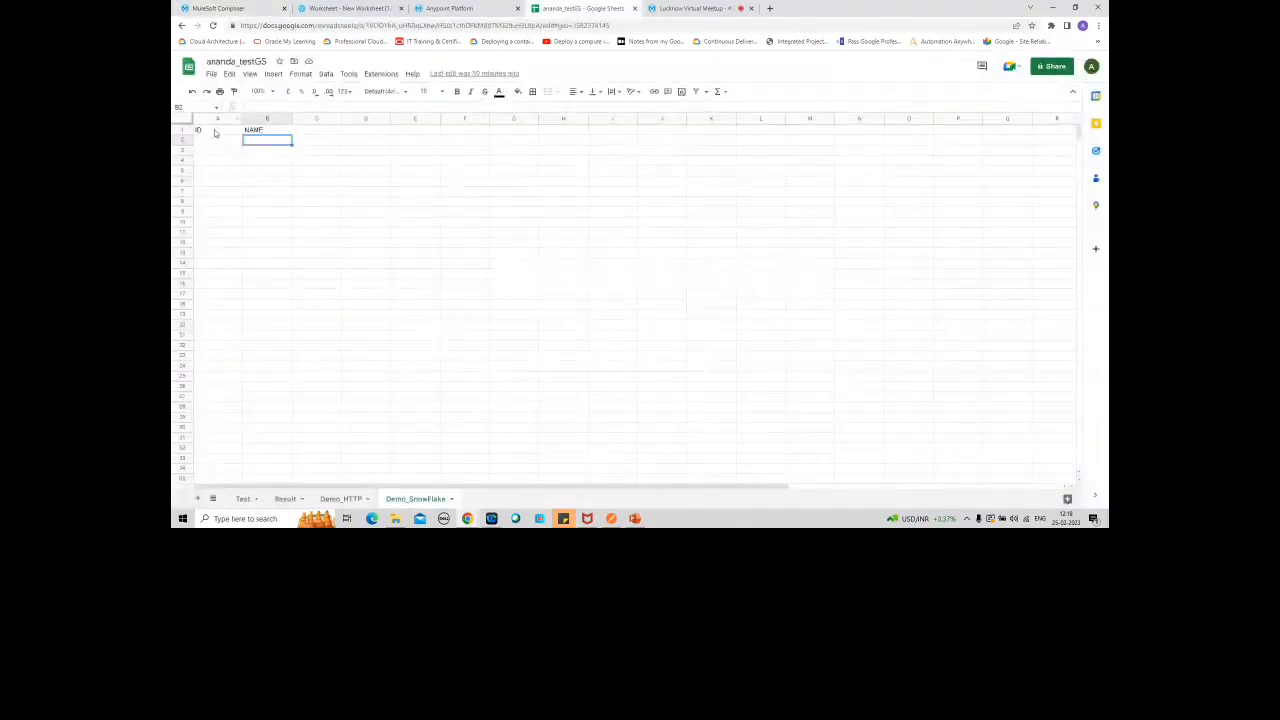
pyautogui.click(215, 132)
pyautogui.click(257, 132)
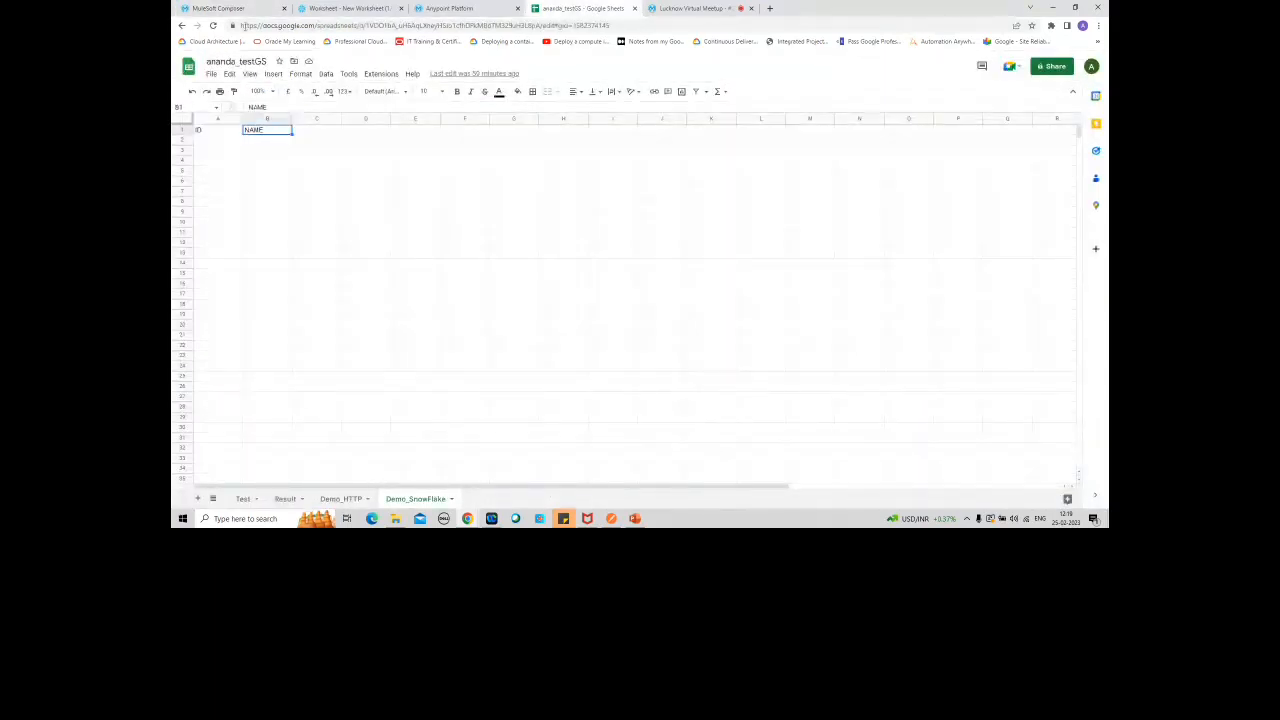
# Step: Return to the MuleSoft Composer flow and examine the data options for the ID and NAME column mappings
pyautogui.click(218, 8)
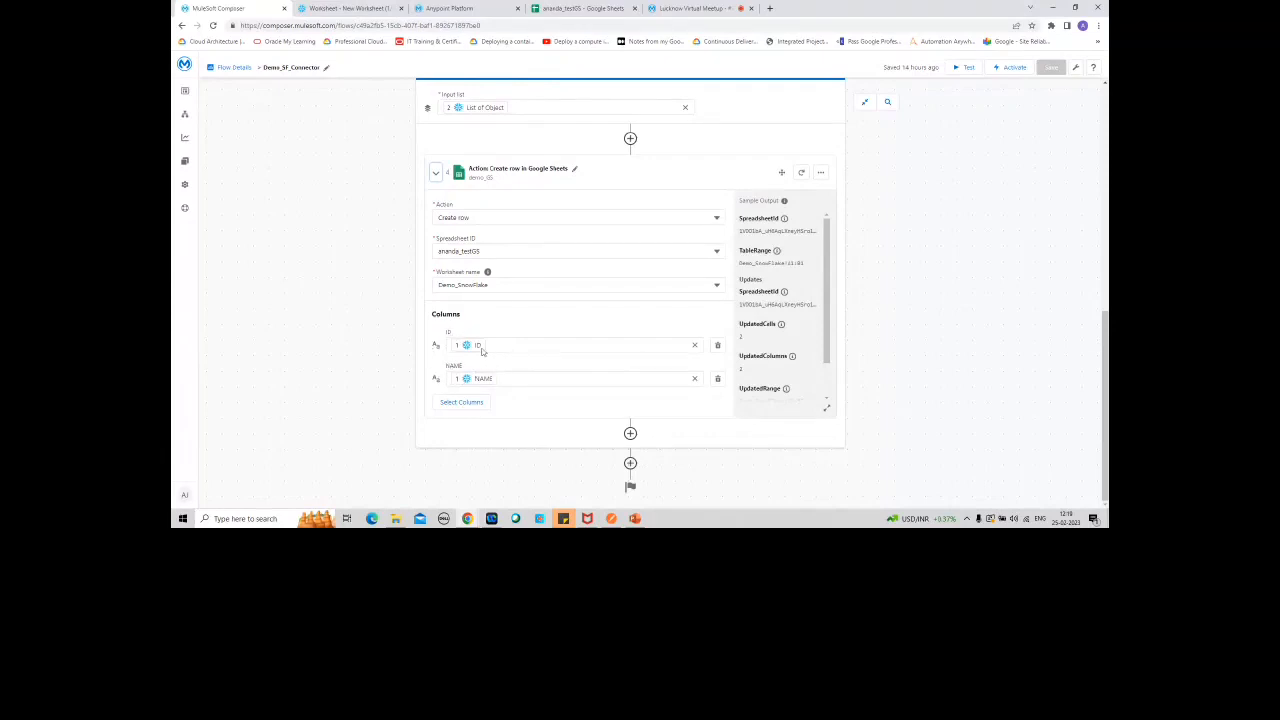
pyautogui.click(526, 347)
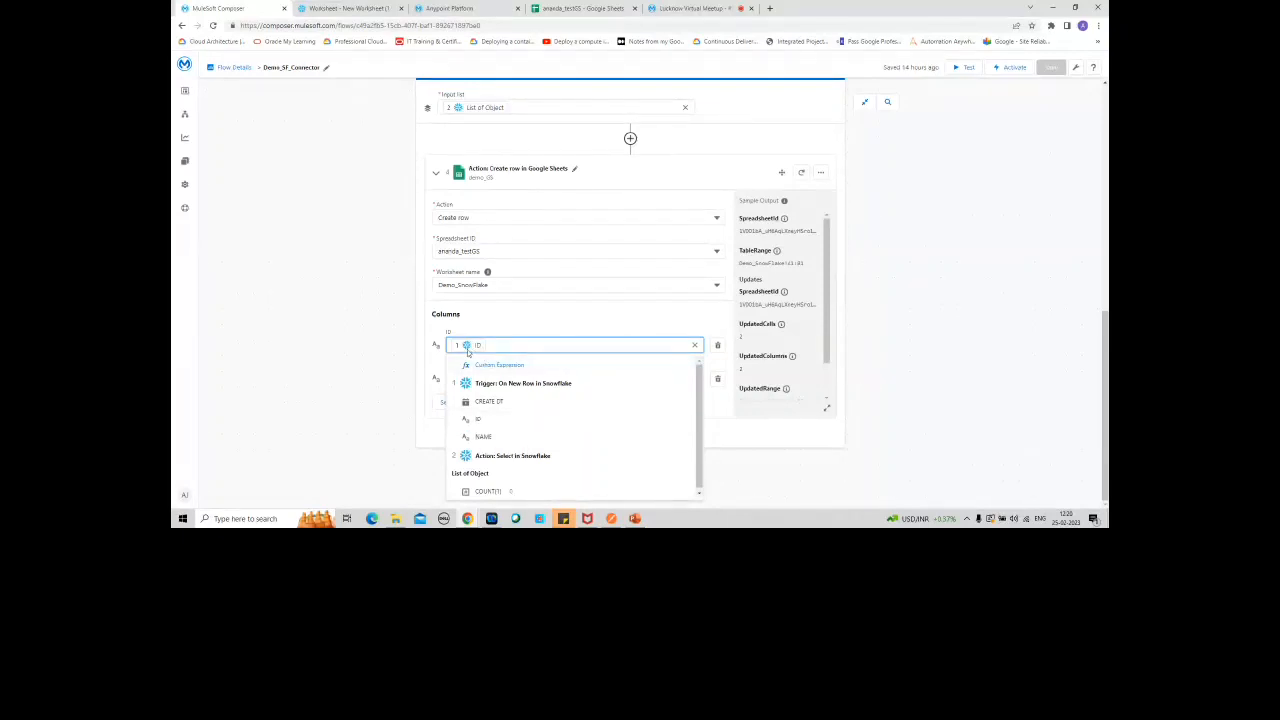
pyautogui.click(759, 467)
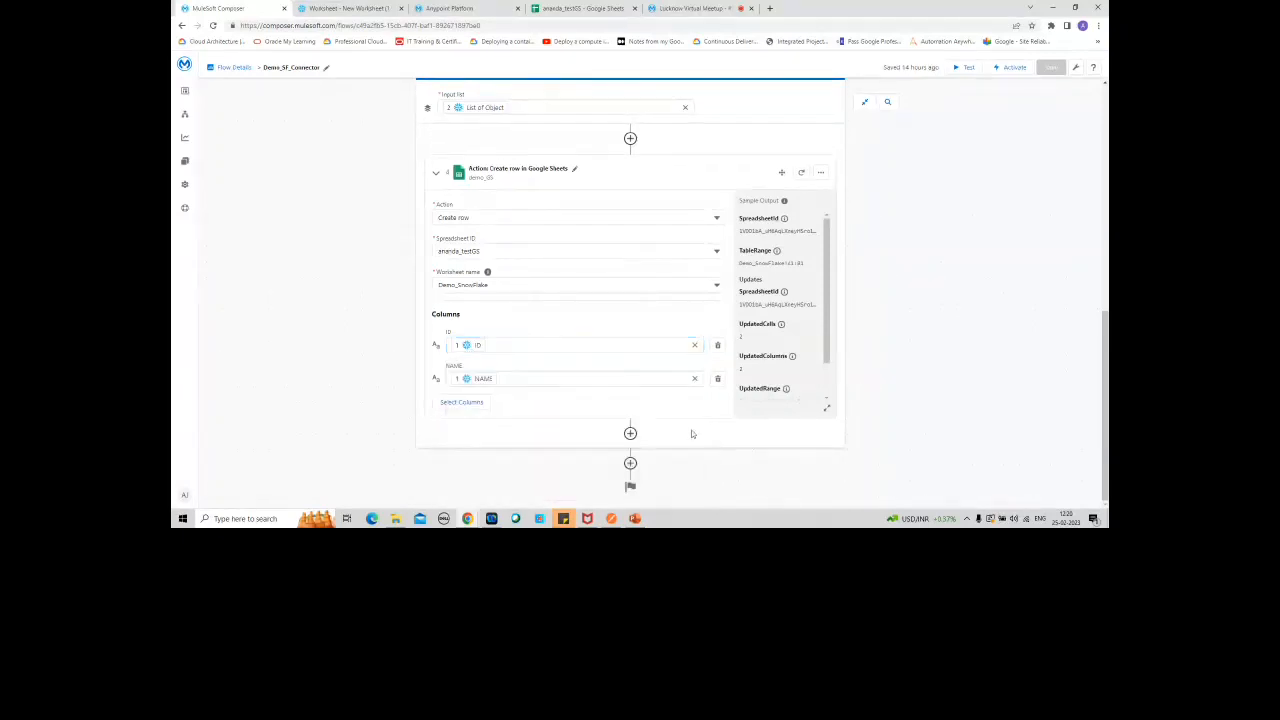
pyautogui.click(623, 383)
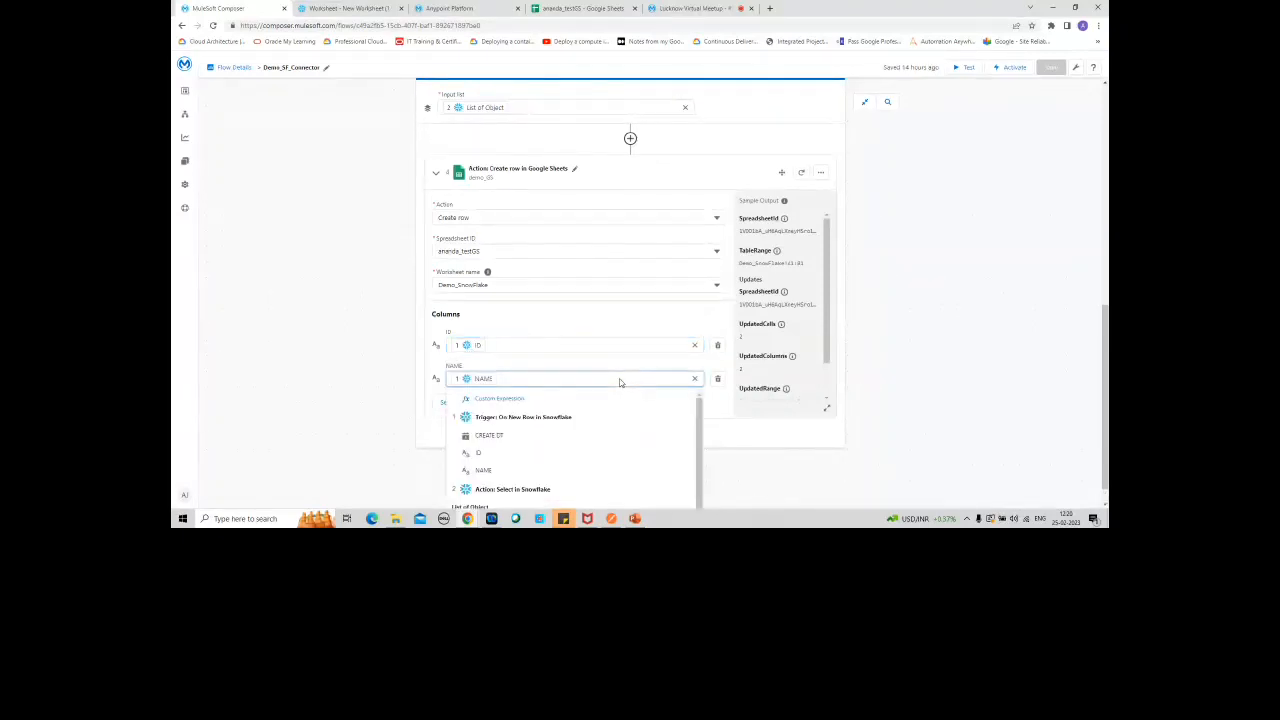
pyautogui.click(386, 384)
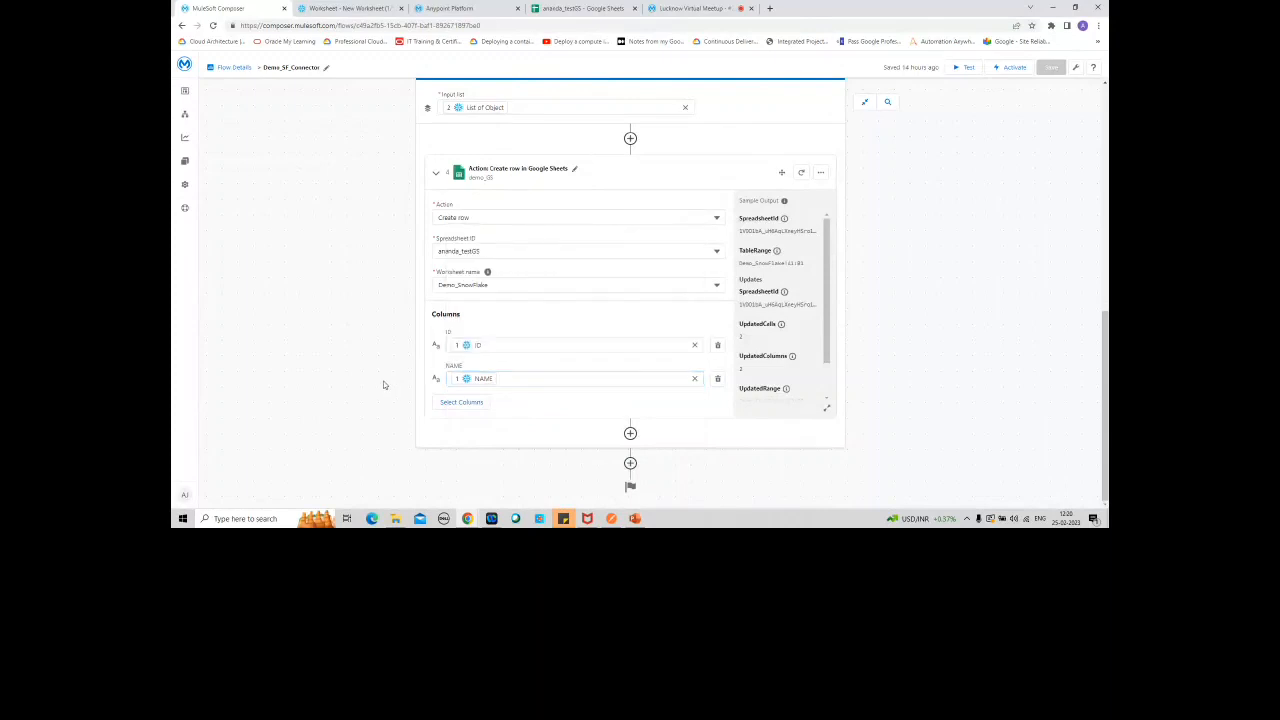
# Step: Open the custom expression editor for the ID column, browse its functions, data and operators, and leave it without applying changes
pyautogui.click(578, 343)
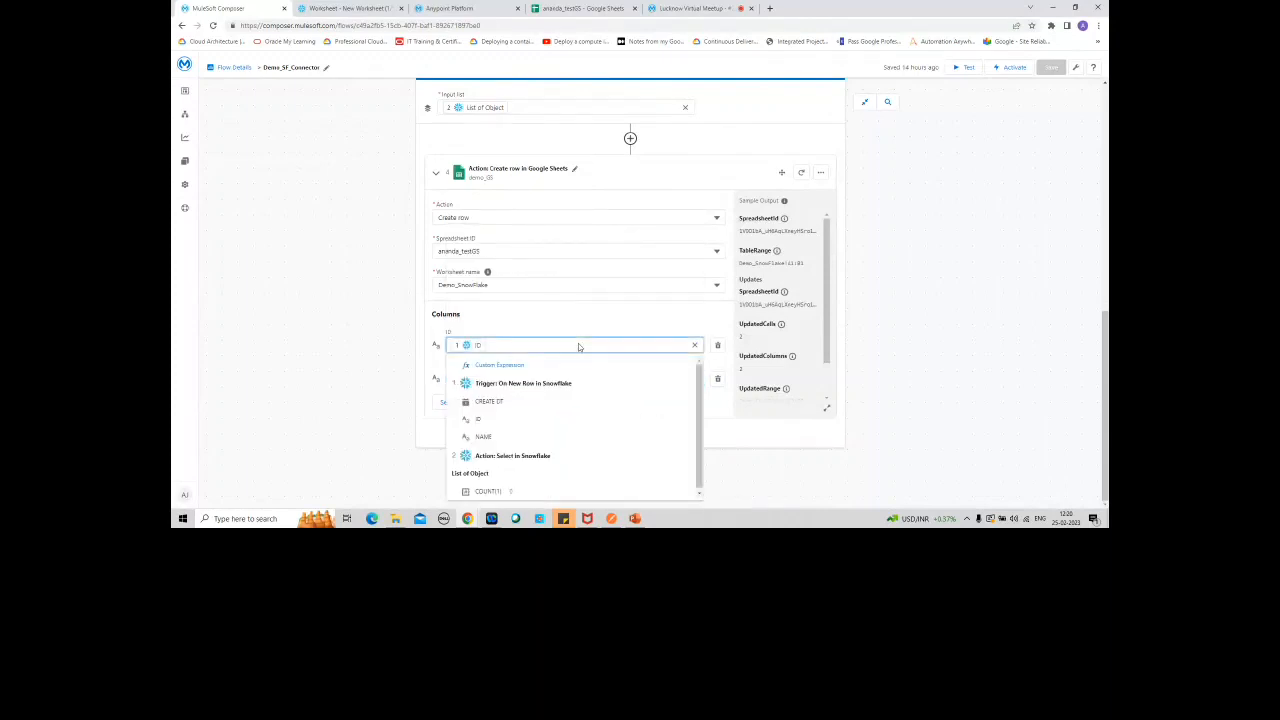
pyautogui.click(517, 366)
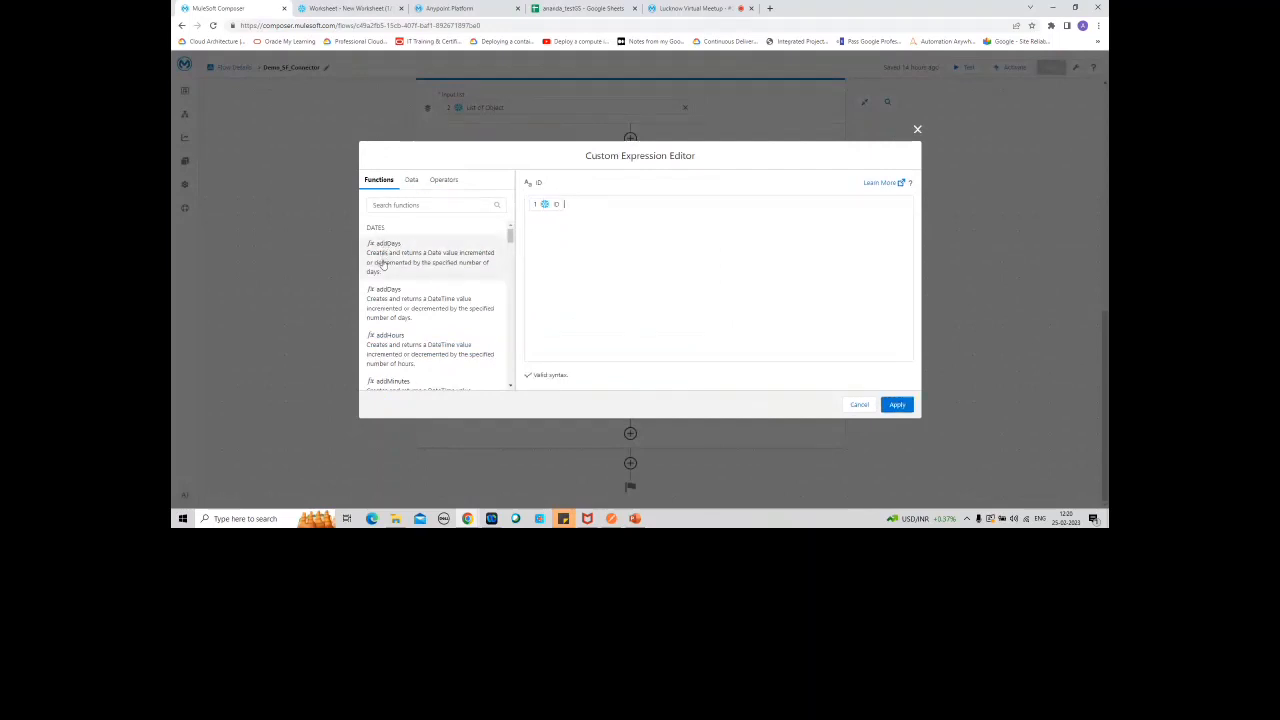
pyautogui.click(510, 386)
pyautogui.click(511, 387)
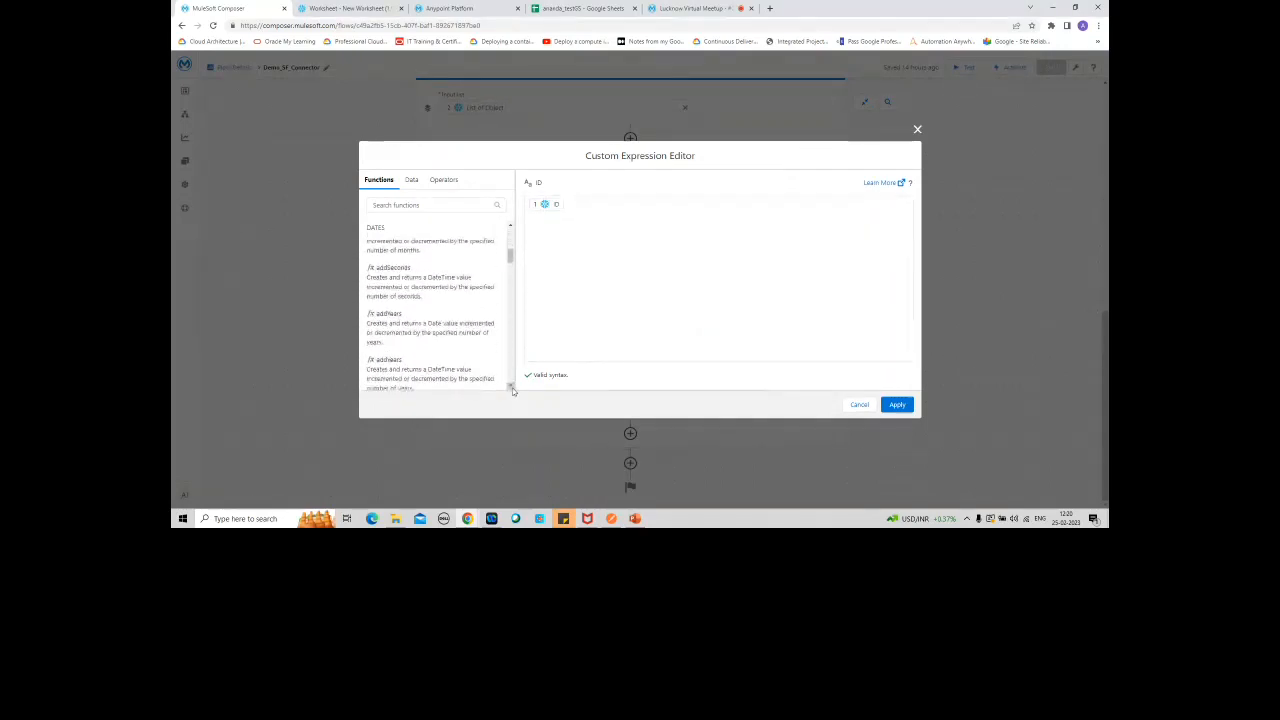
pyautogui.click(510, 386)
pyautogui.click(510, 386)
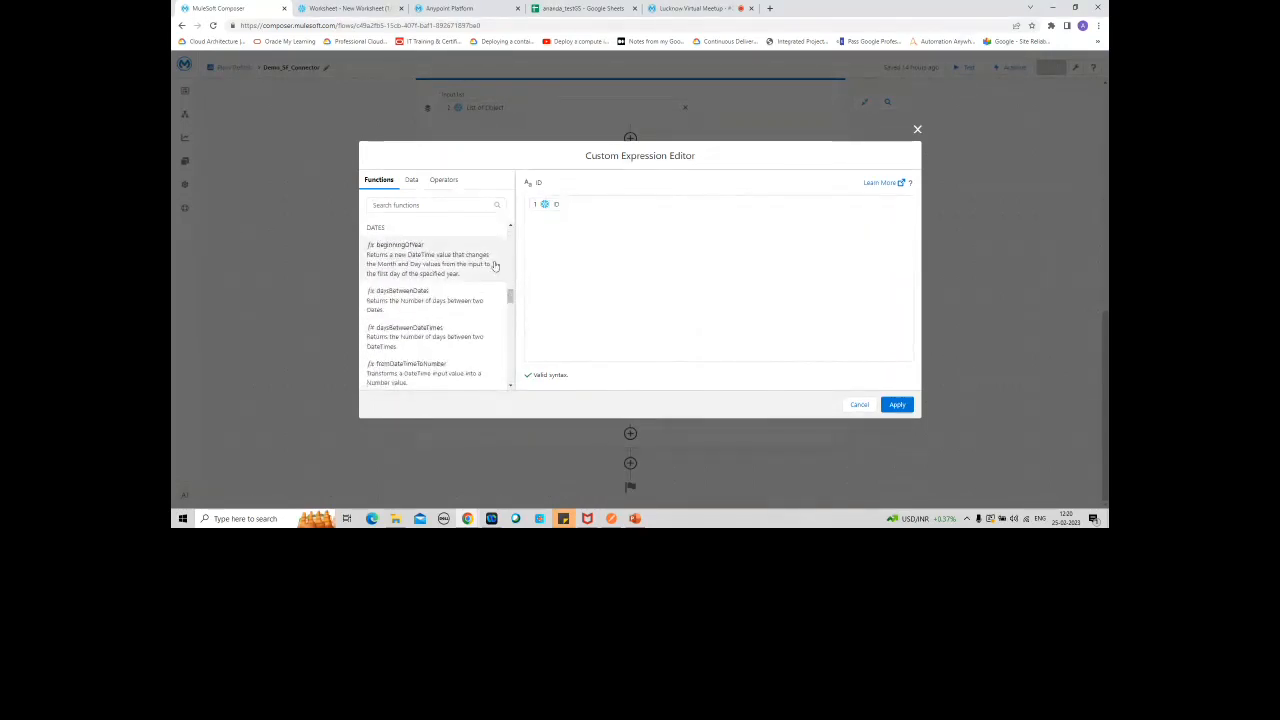
pyautogui.click(410, 182)
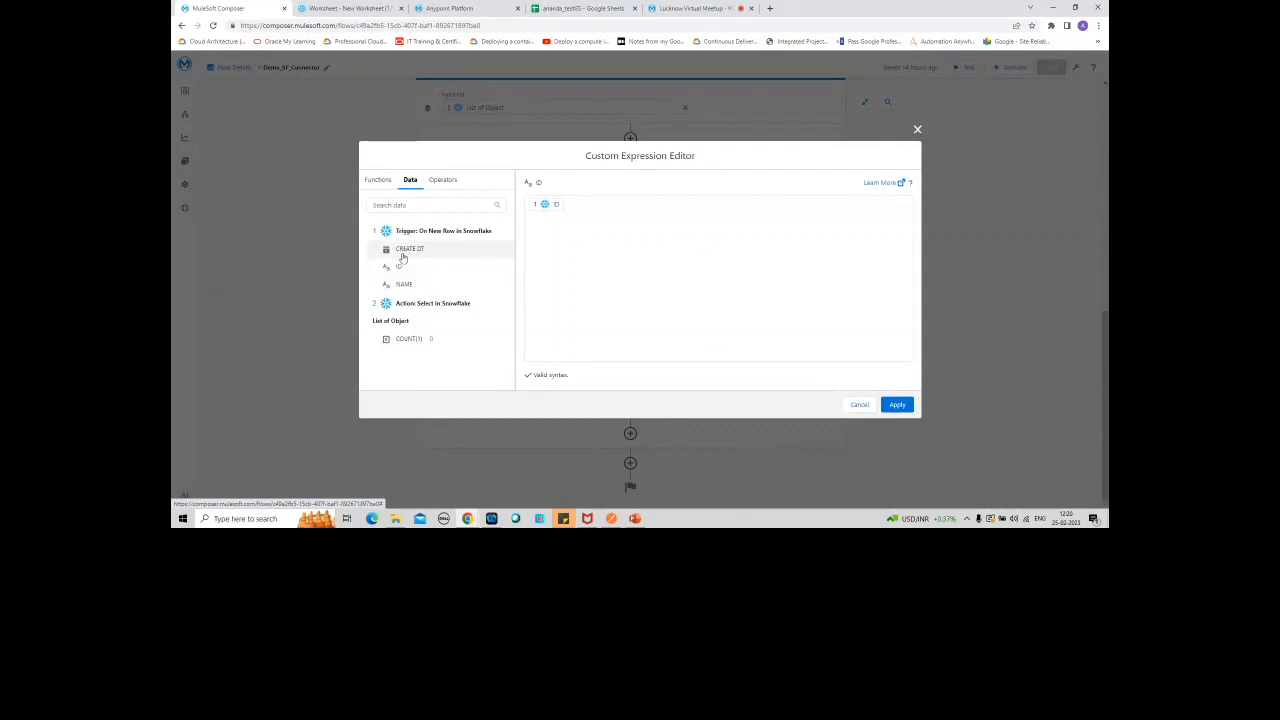
pyautogui.click(443, 180)
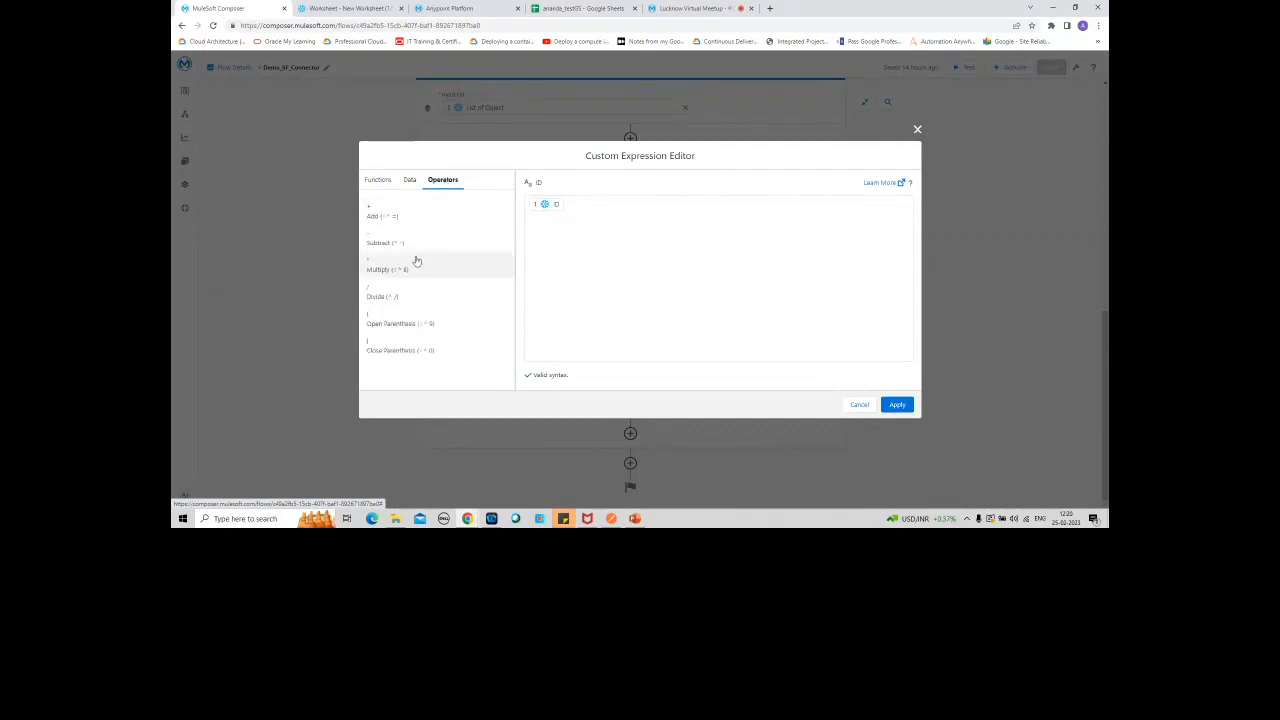
pyautogui.click(380, 183)
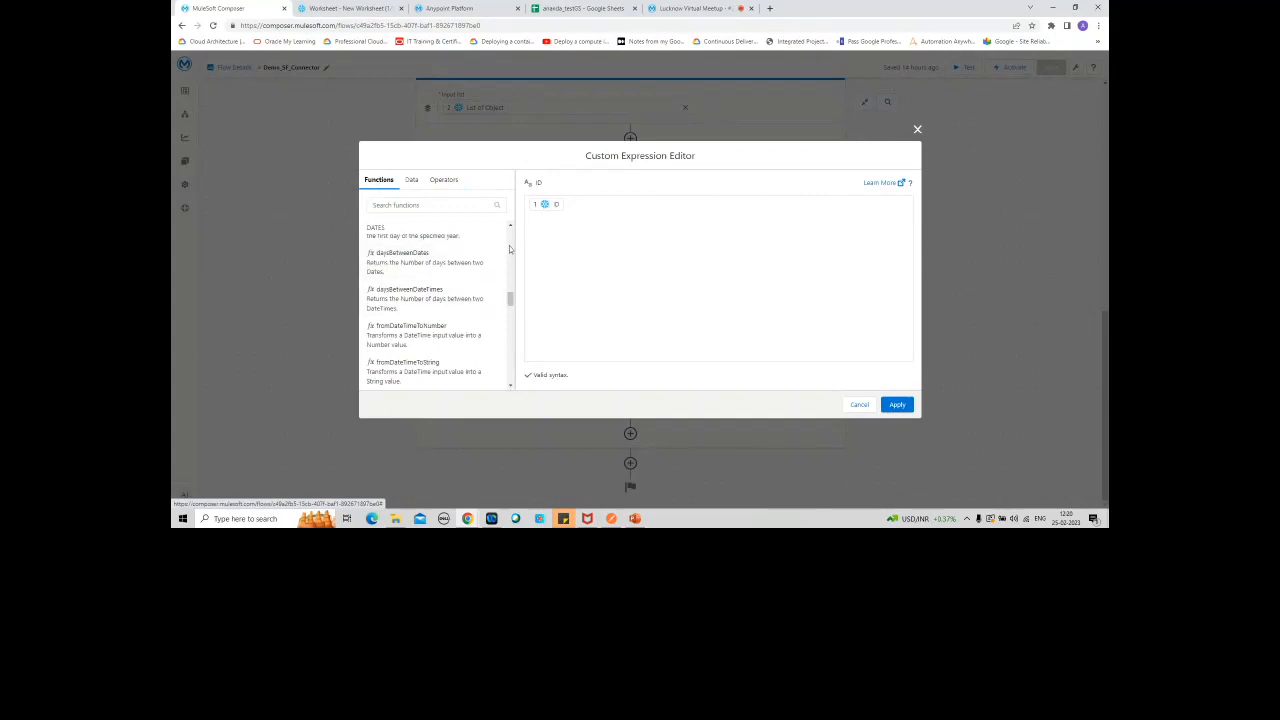
pyautogui.scroll(5, 509, 247)
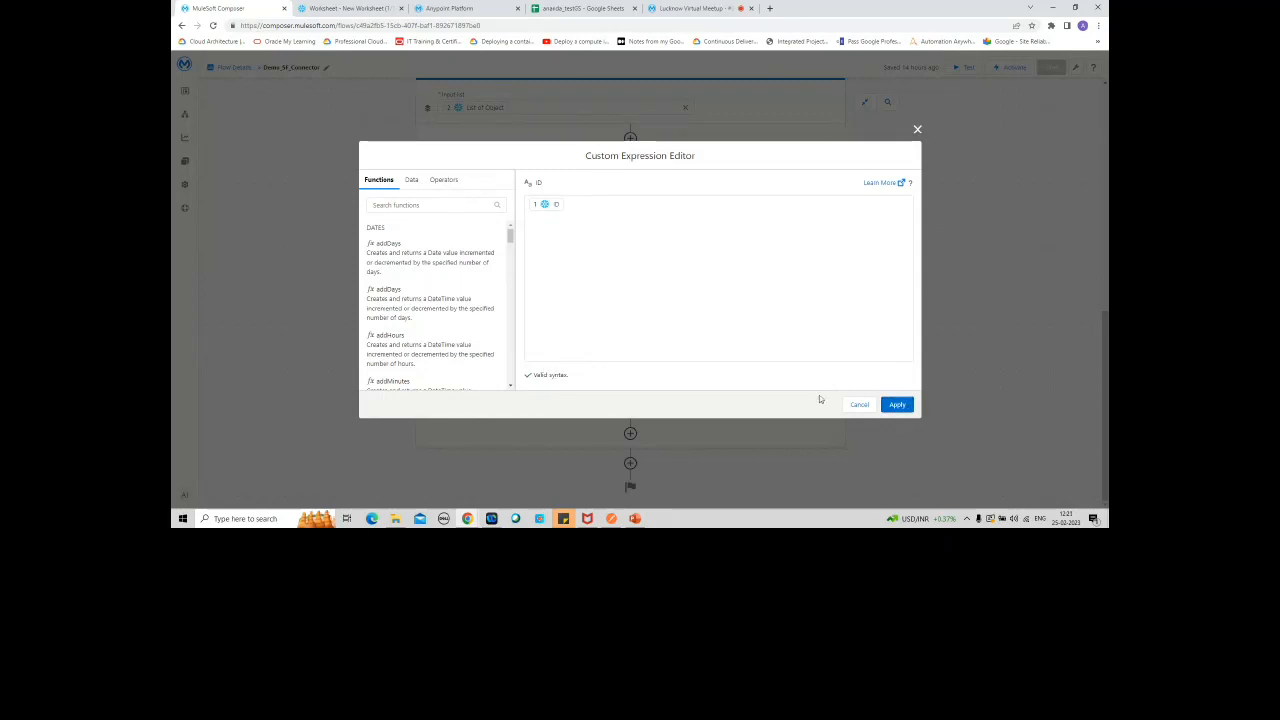
pyautogui.click(859, 405)
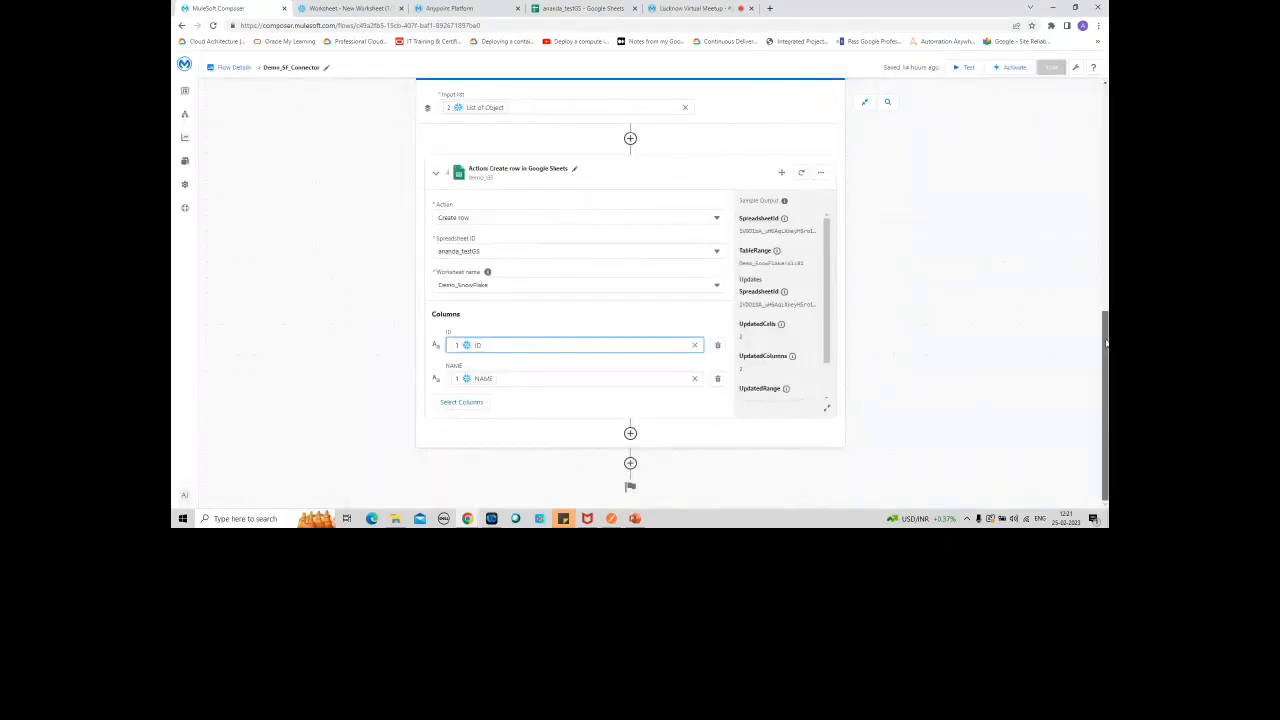
# Step: In the Snowflake worksheet, set the ID value in the DEMO_PATIENT_TRIGGER insert statement to '1'
pyautogui.scroll(1, 1105, 330)
pyautogui.moveTo(1105, 331); pyautogui.dragTo(1105, 117)
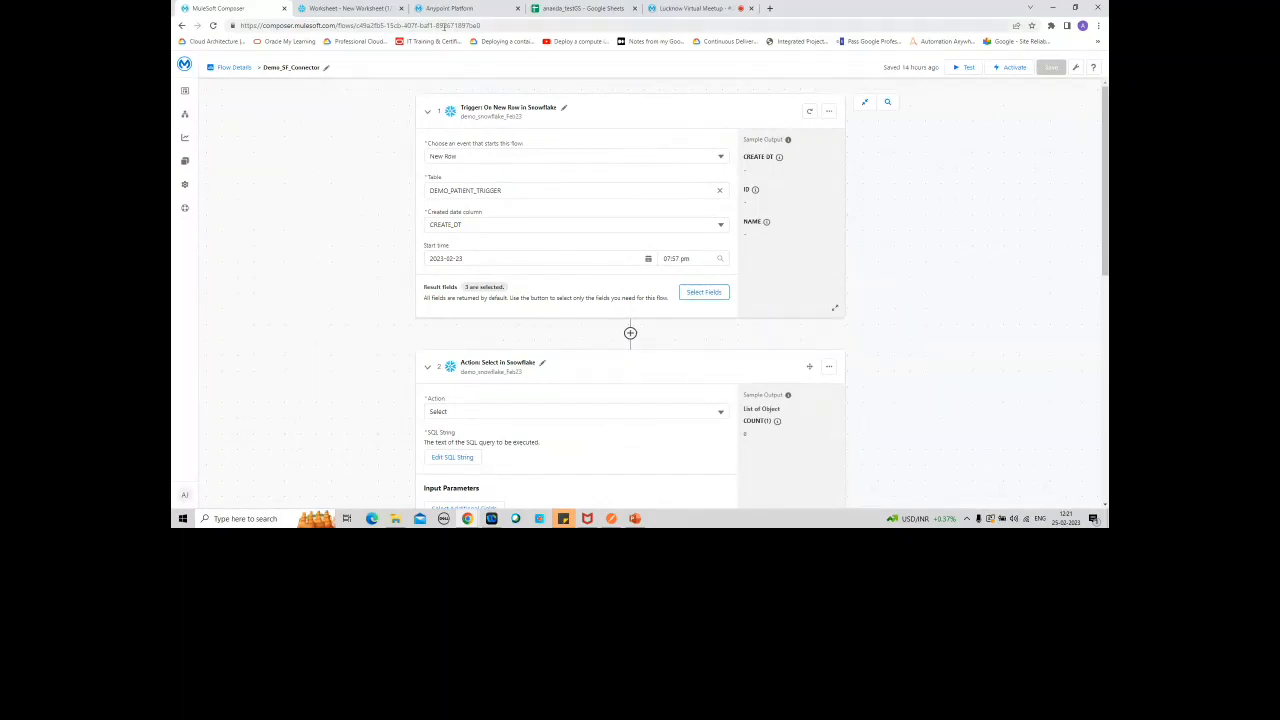
pyautogui.click(330, 9)
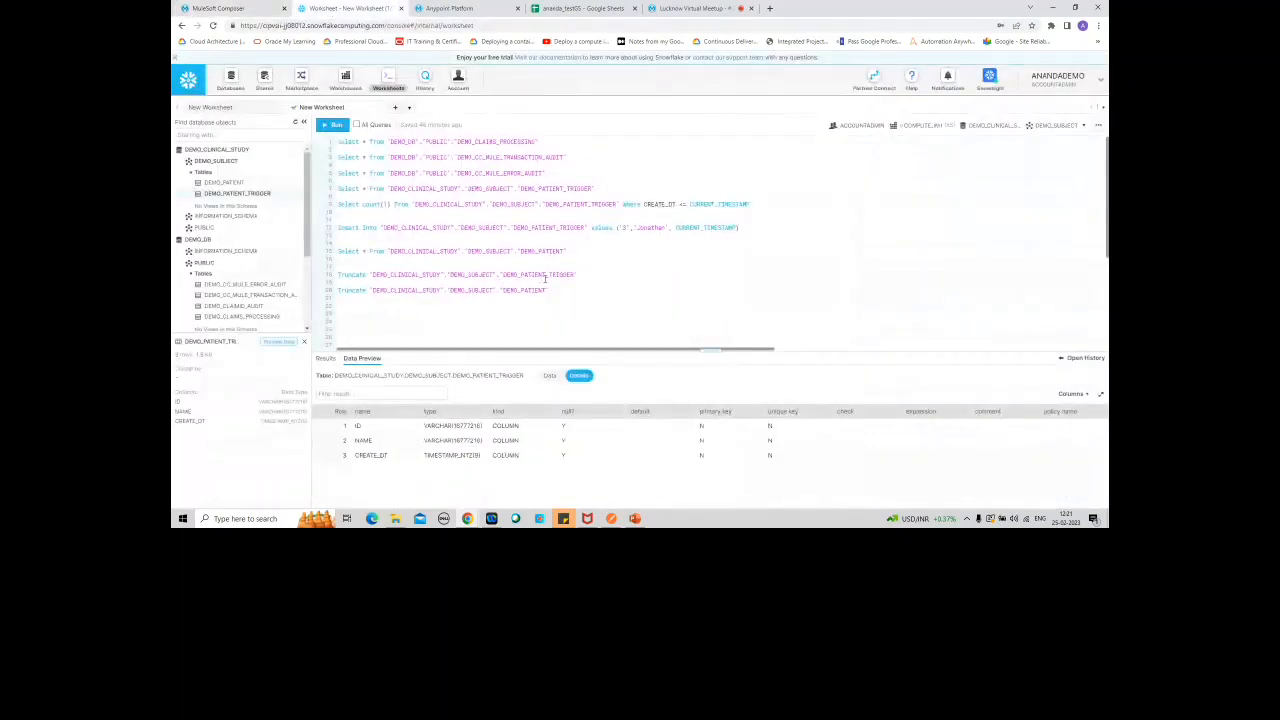
pyautogui.moveTo(741, 228); pyautogui.dragTo(617, 228)
pyautogui.click(626, 228)
pyautogui.press('BackSpace')
pyautogui.write('1')
pyautogui.click(252, 12)
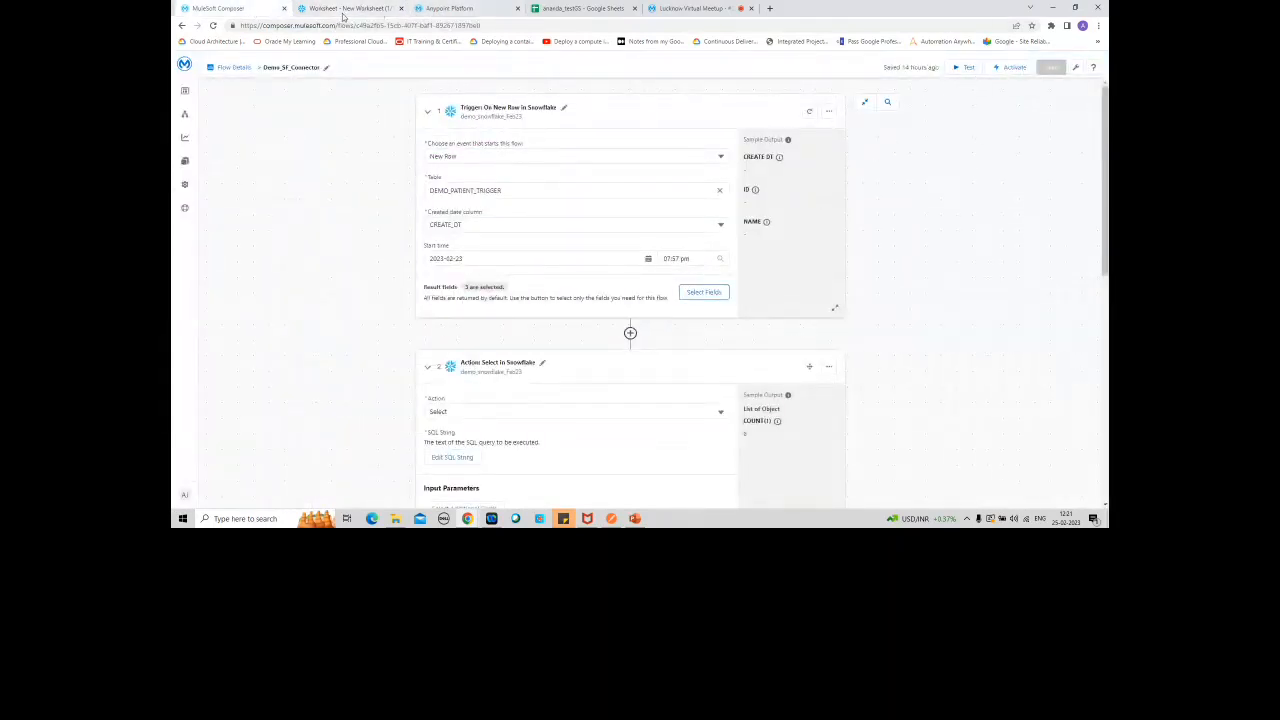
# Step: Run only the DEMO_PATIENT_TRIGGER insert statement in the Snowflake worksheet, confirming the query
pyautogui.click(344, 10)
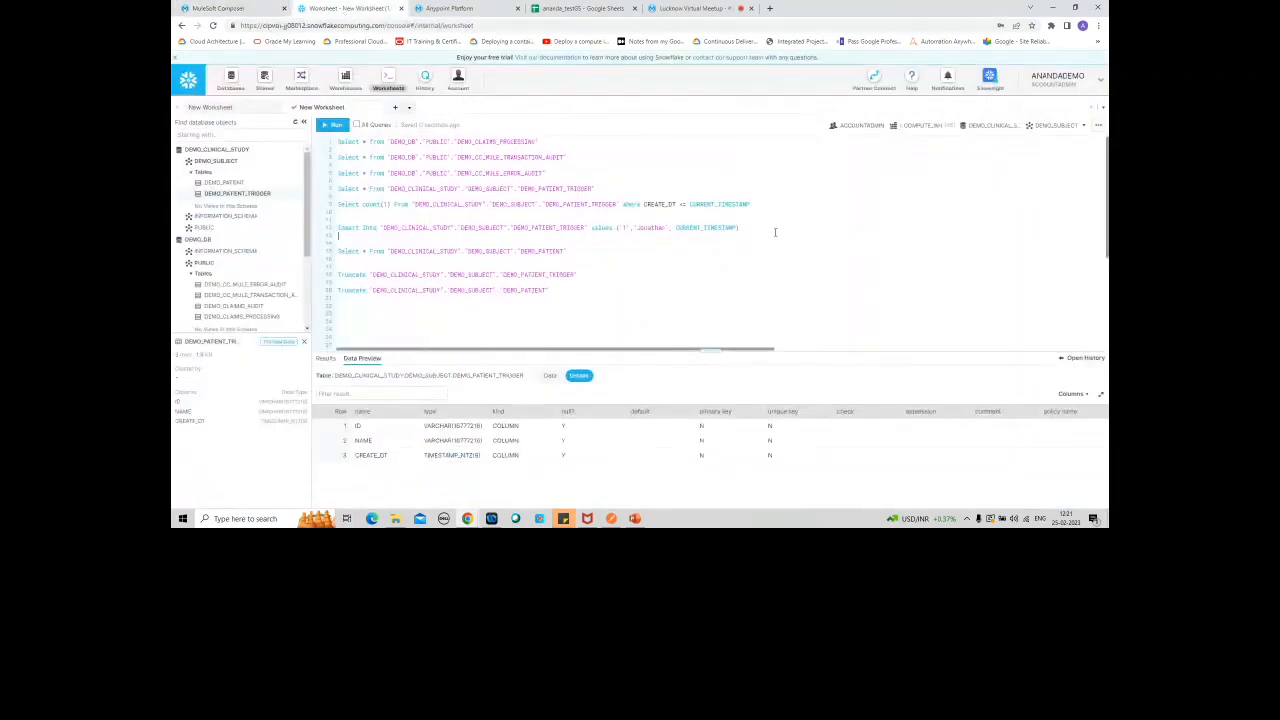
pyautogui.moveTo(751, 227); pyautogui.dragTo(338, 227)
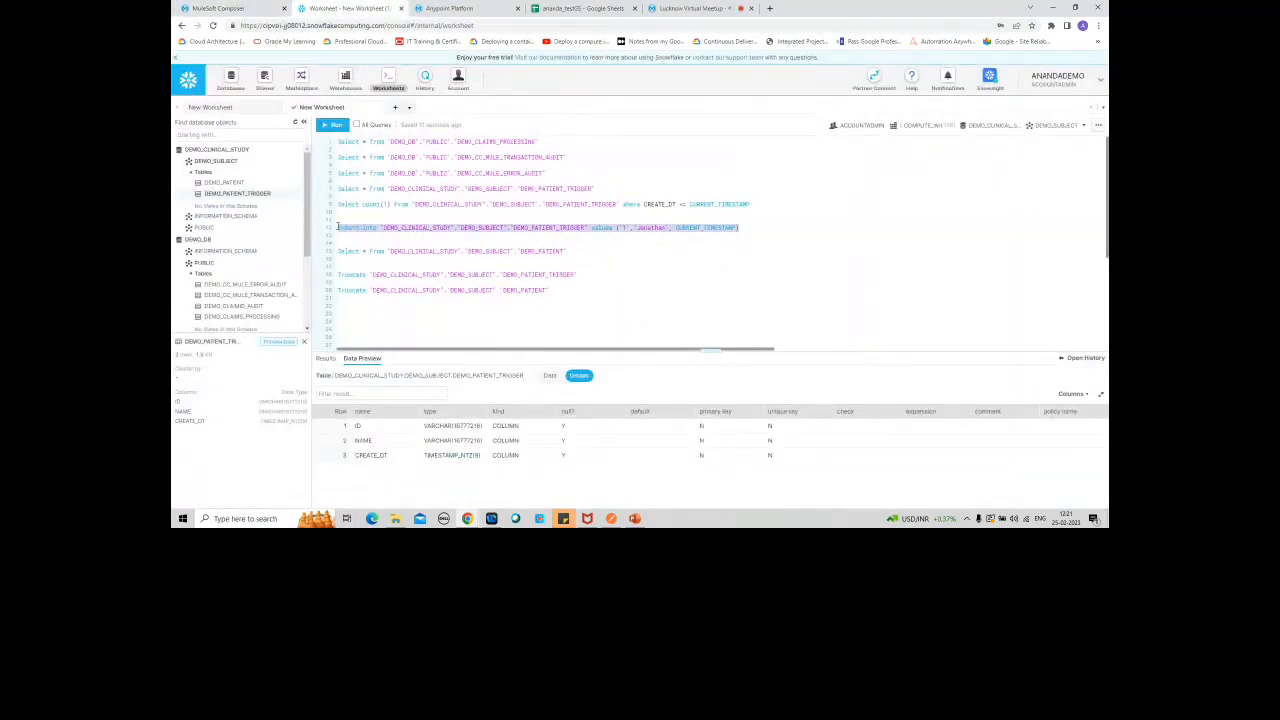
pyautogui.click(333, 126)
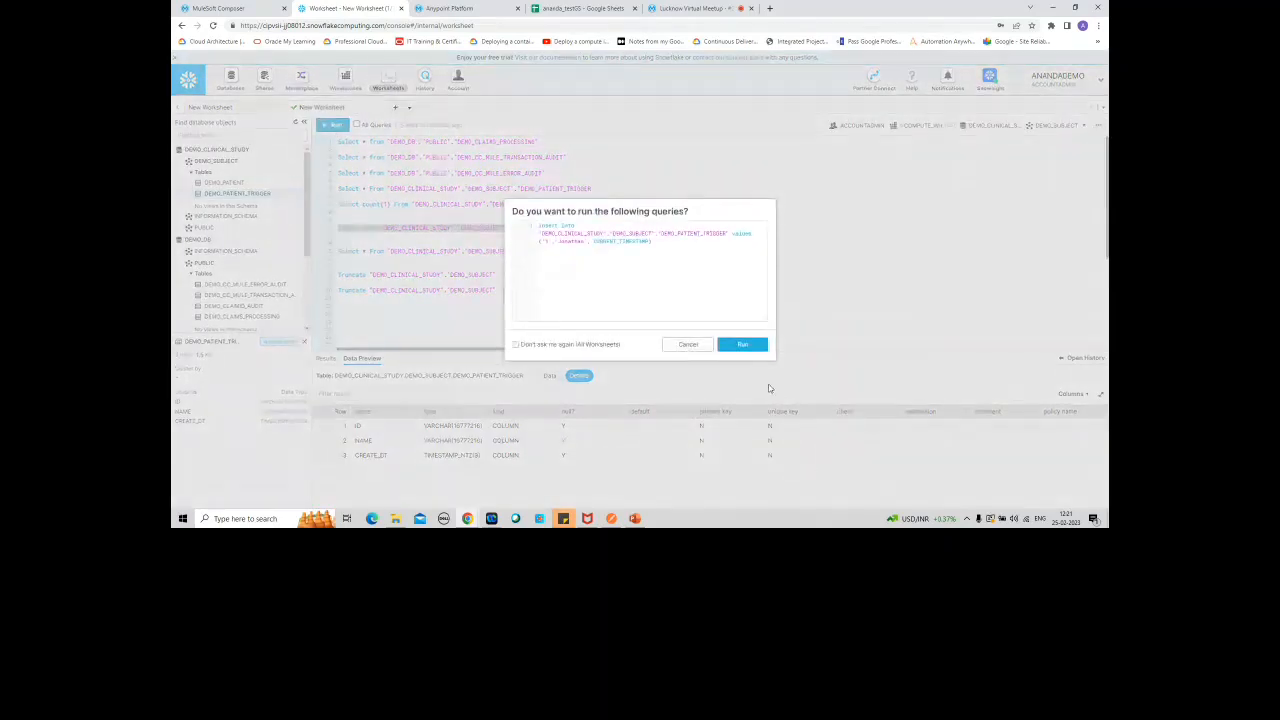
pyautogui.click(748, 345)
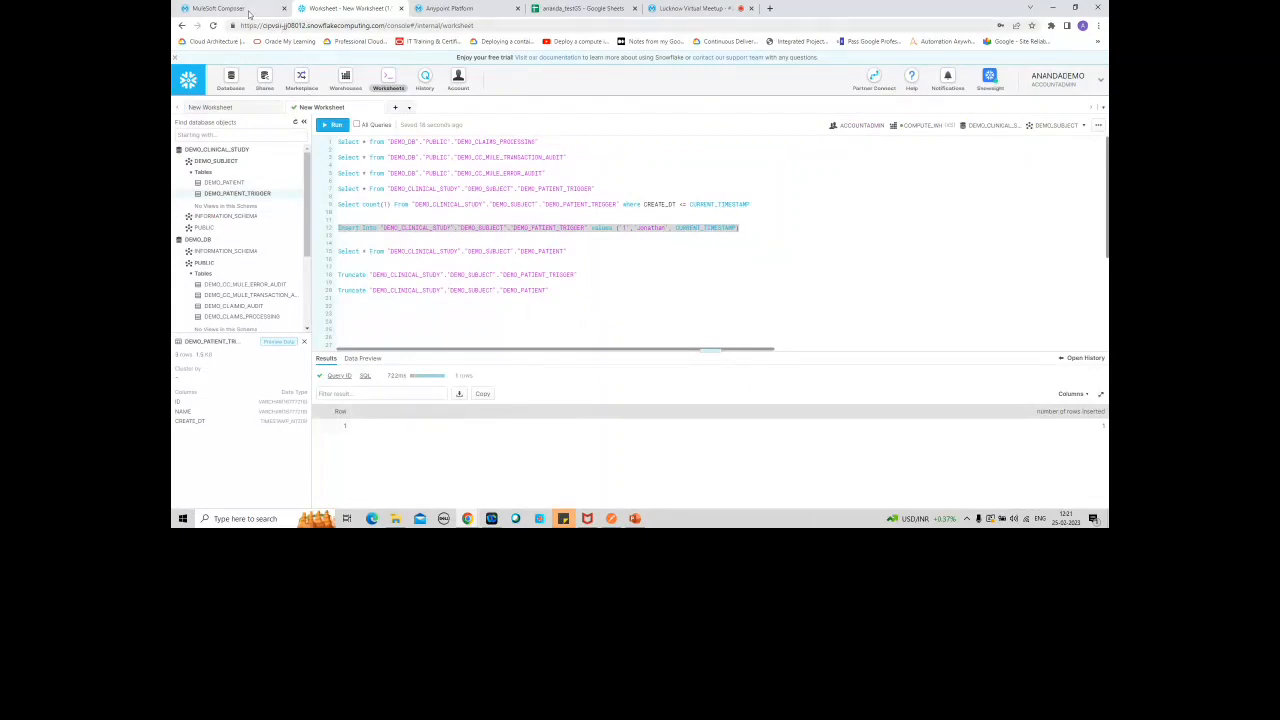
# Step: Test the Demo_SF_Connector flow in MuleSoft Composer and check the Demo_SnowFlake worksheet for the new row
pyautogui.click(215, 8)
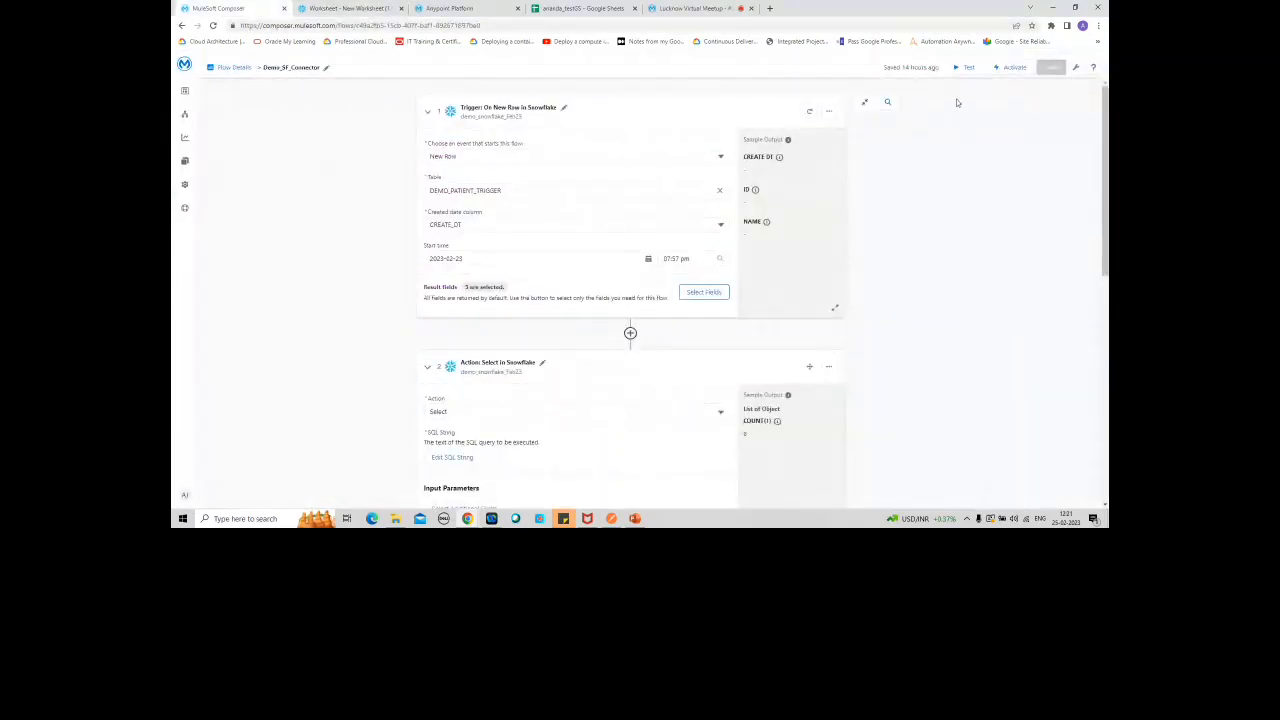
pyautogui.click(958, 67)
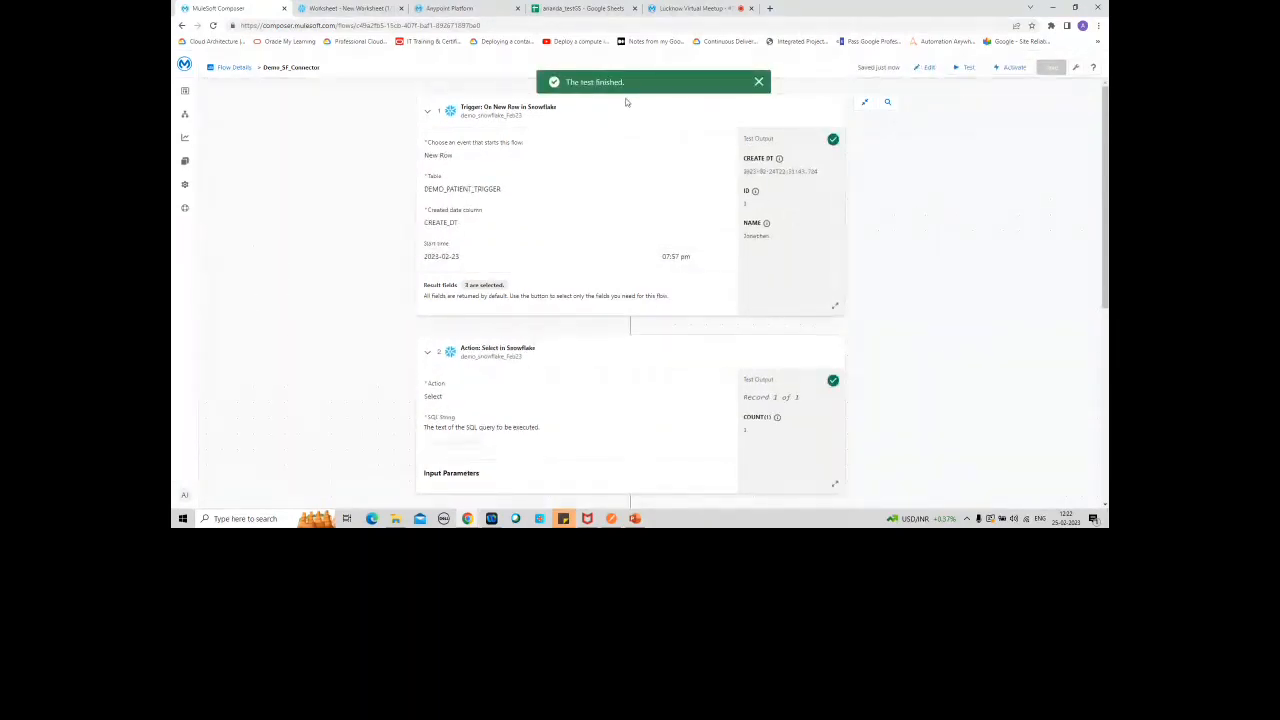
pyautogui.click(570, 6)
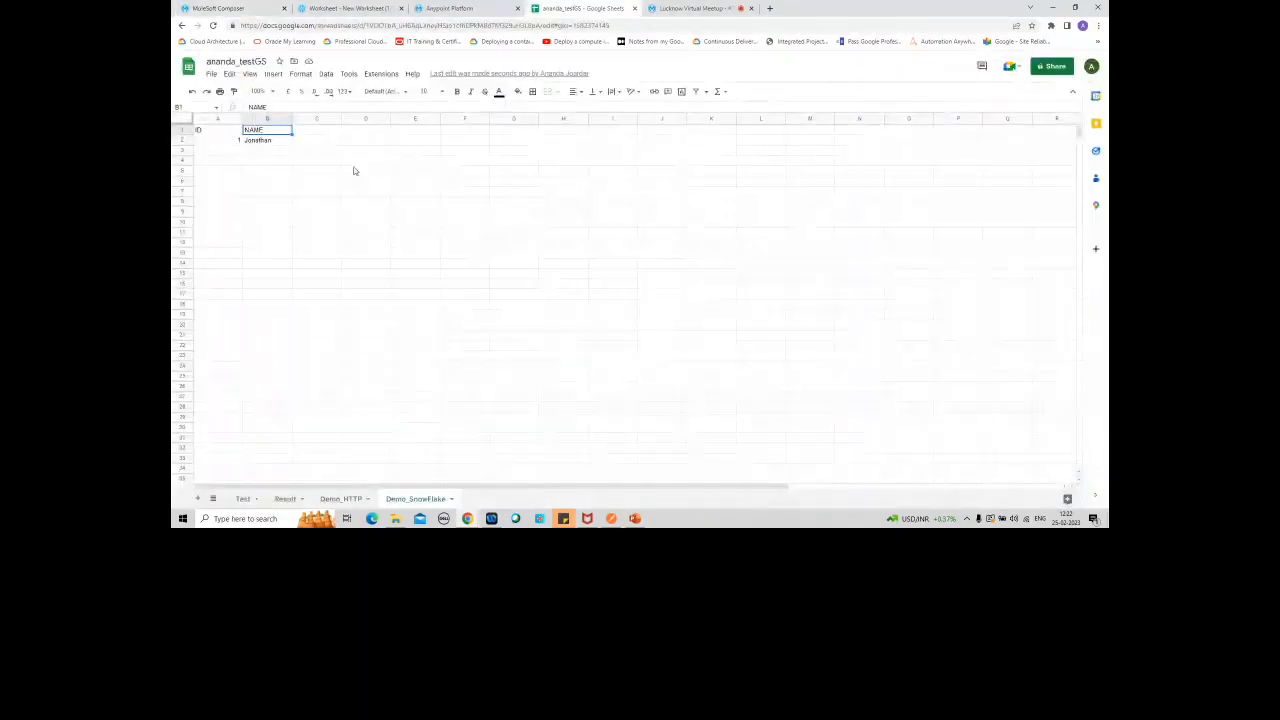
pyautogui.click(217, 137)
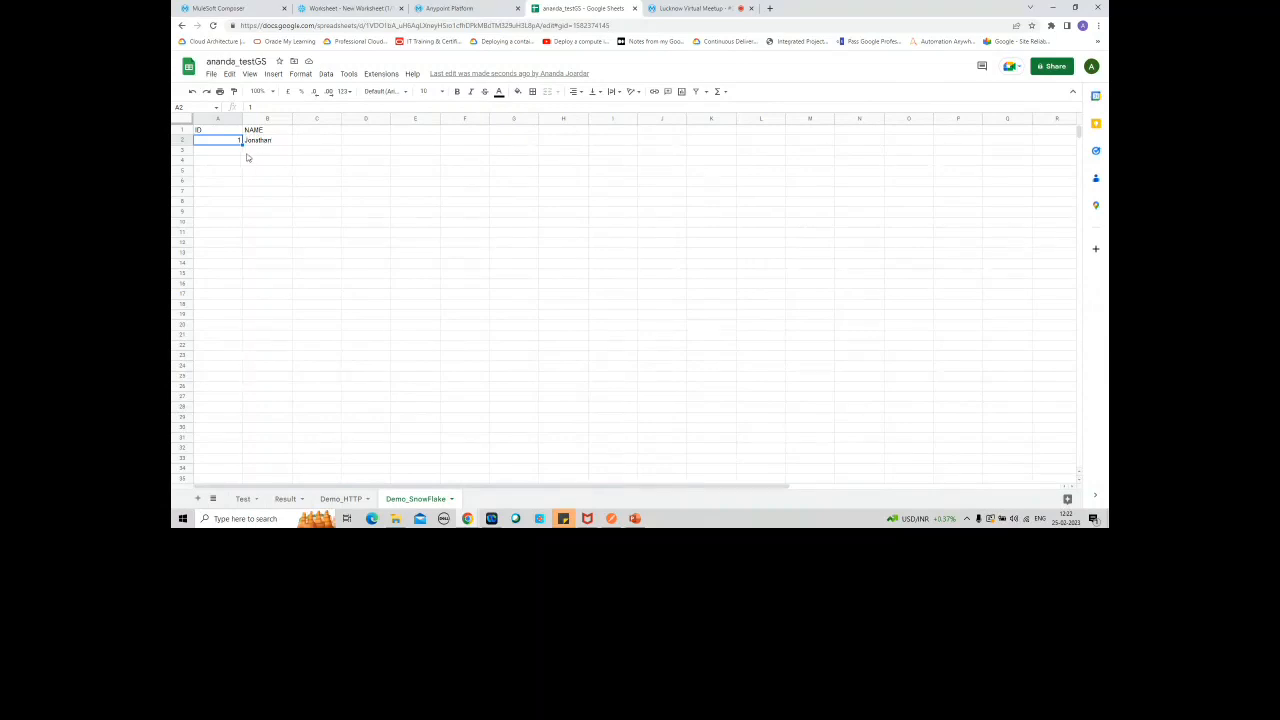
# Step: Revisit the Snowflake worksheet and switch back to the Demo_SF_Connector flow in MuleSoft Composer to view its test output
pyautogui.click(345, 8)
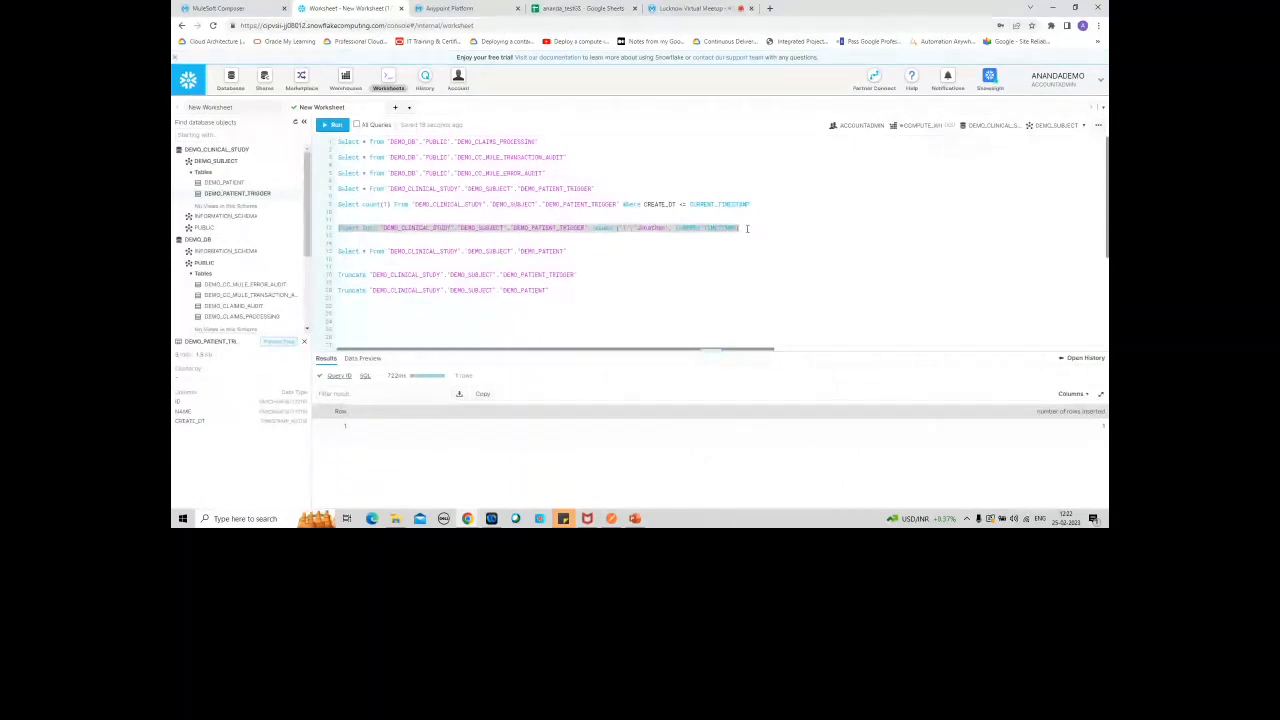
pyautogui.click(478, 8)
pyautogui.click(345, 8)
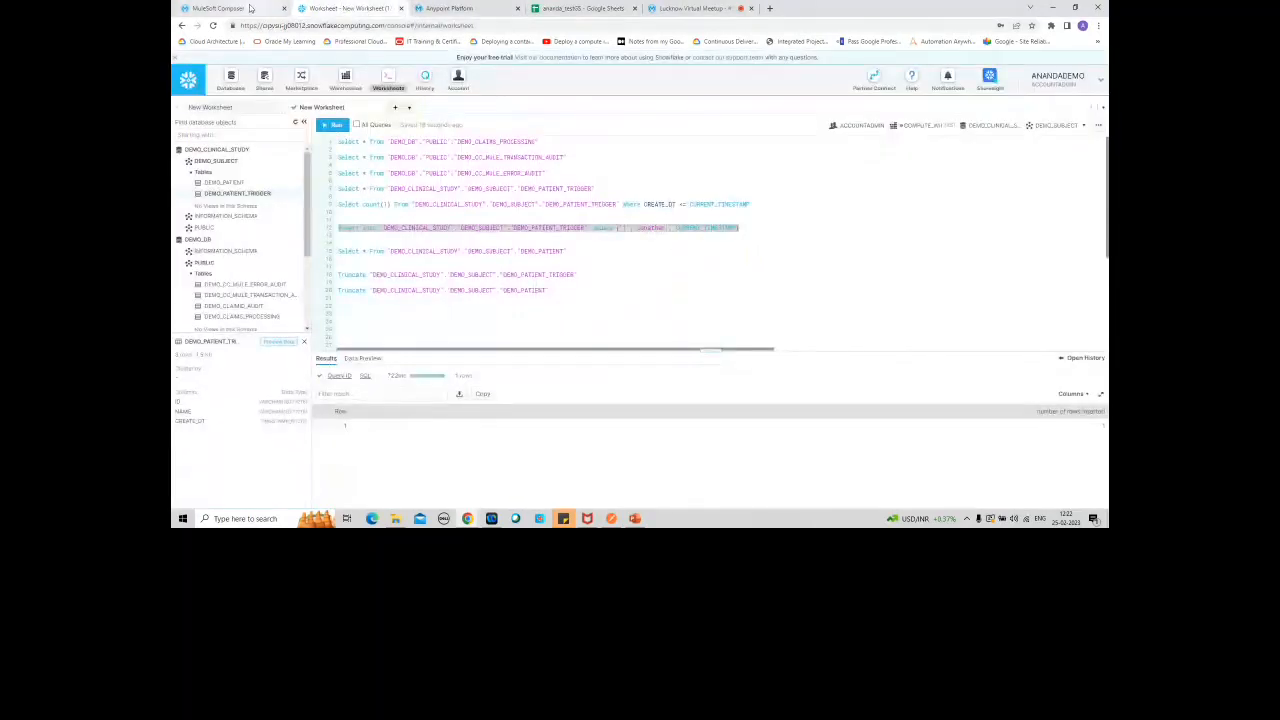
pyautogui.click(250, 8)
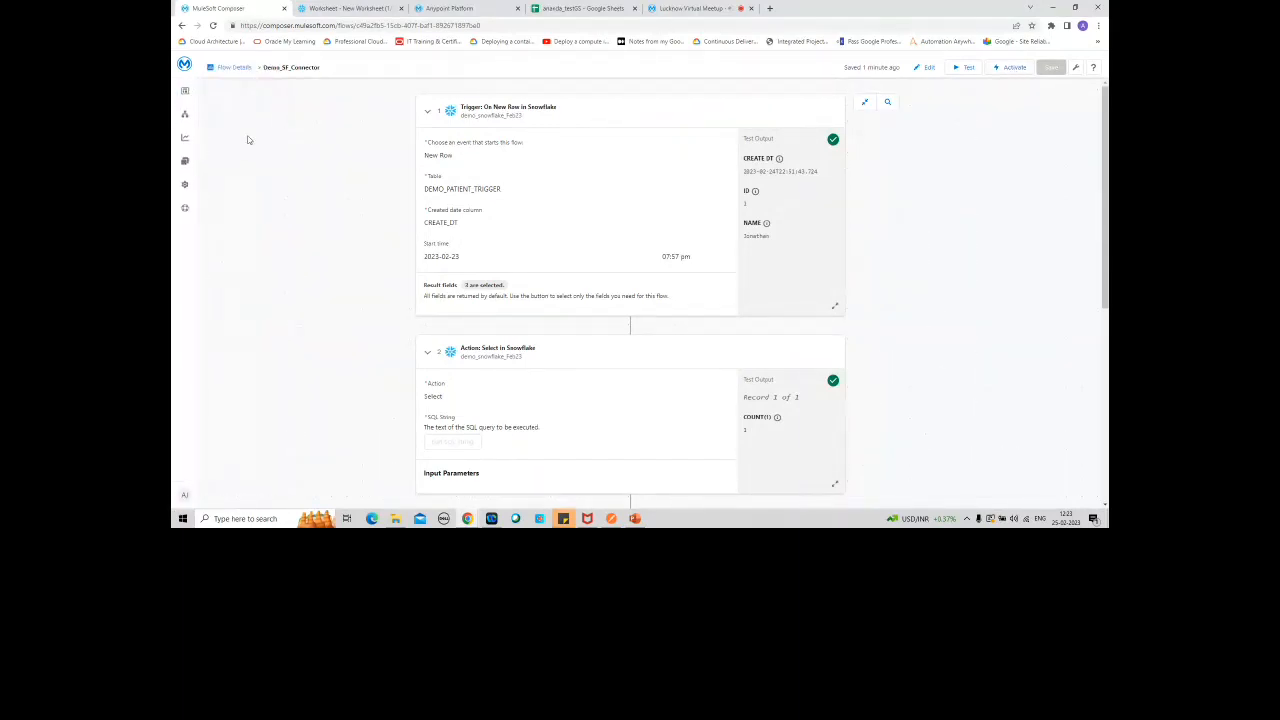
# Step: View the Demo_SF_Connector flow's run history, and open the Email Notifications settings
pyautogui.moveTo(225, 145)
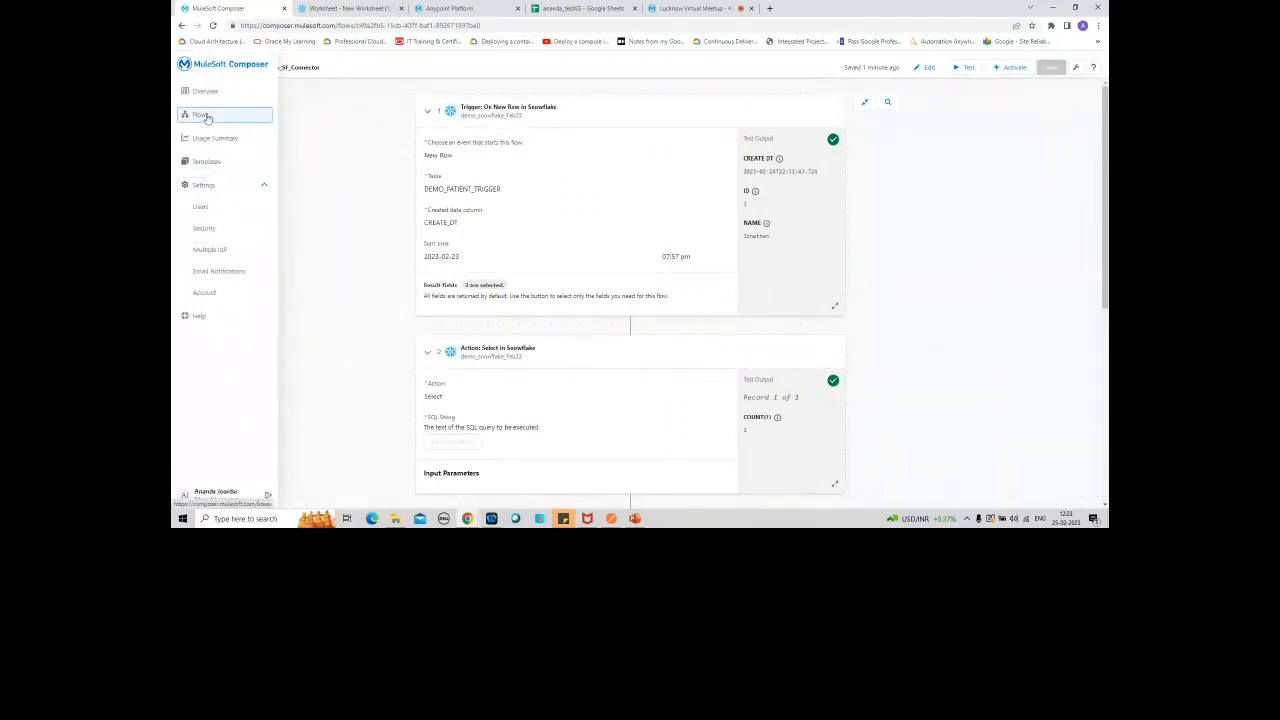
pyautogui.click(203, 116)
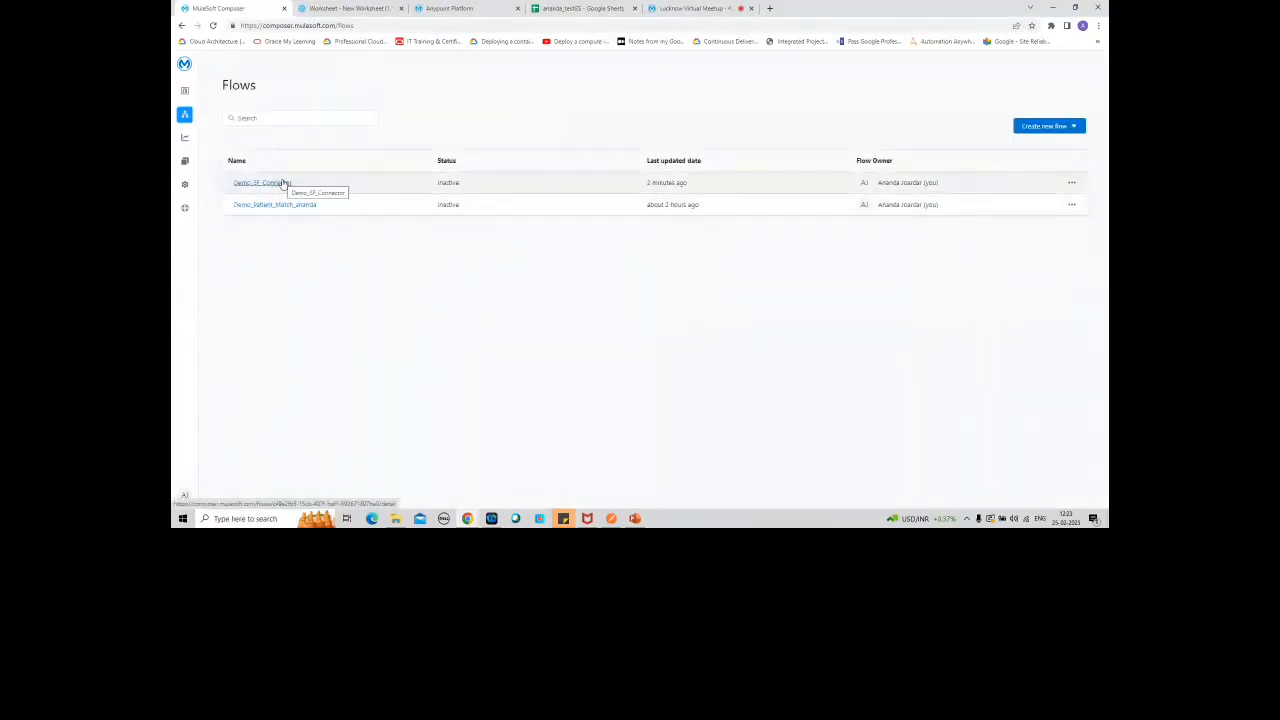
pyautogui.click(285, 184)
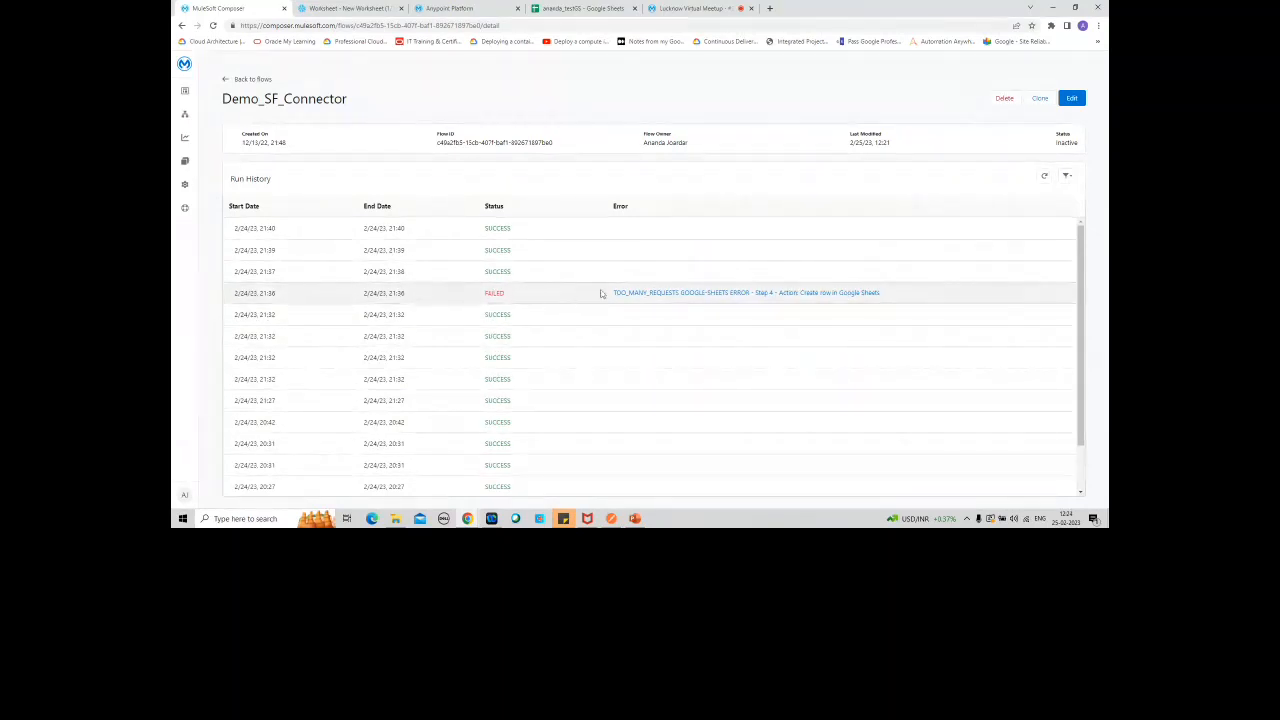
pyautogui.click(186, 187)
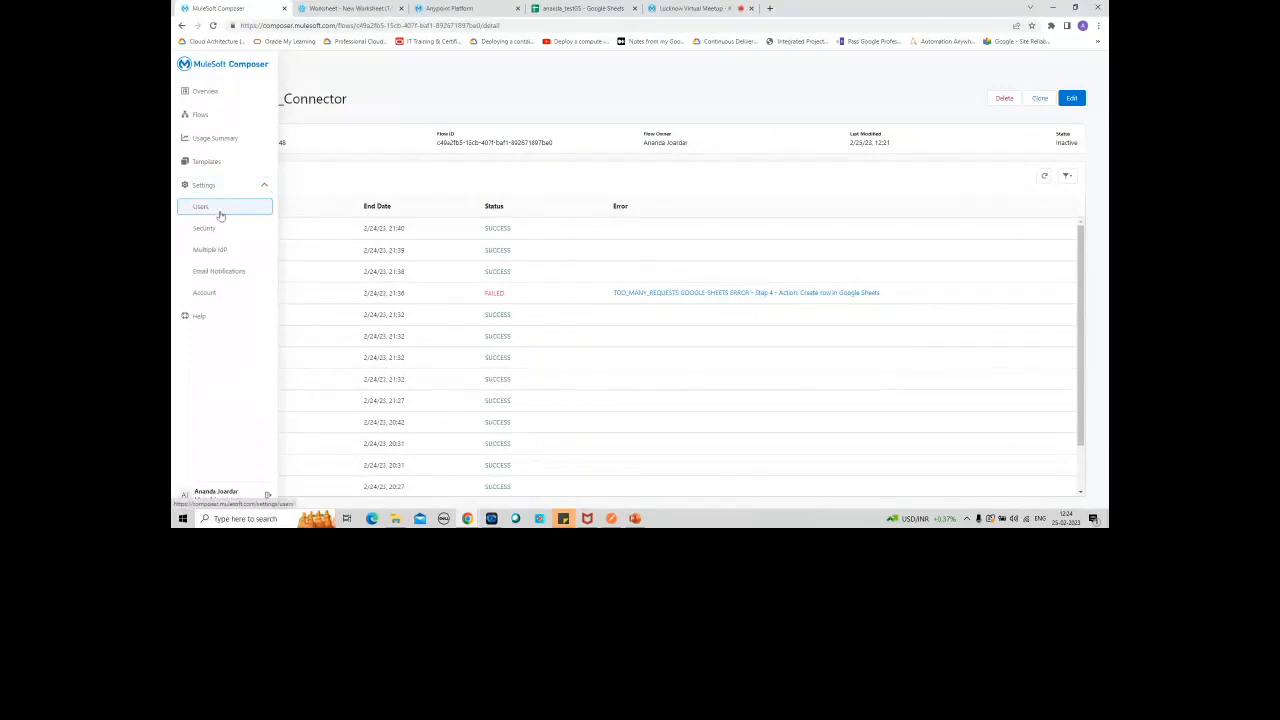
pyautogui.click(225, 275)
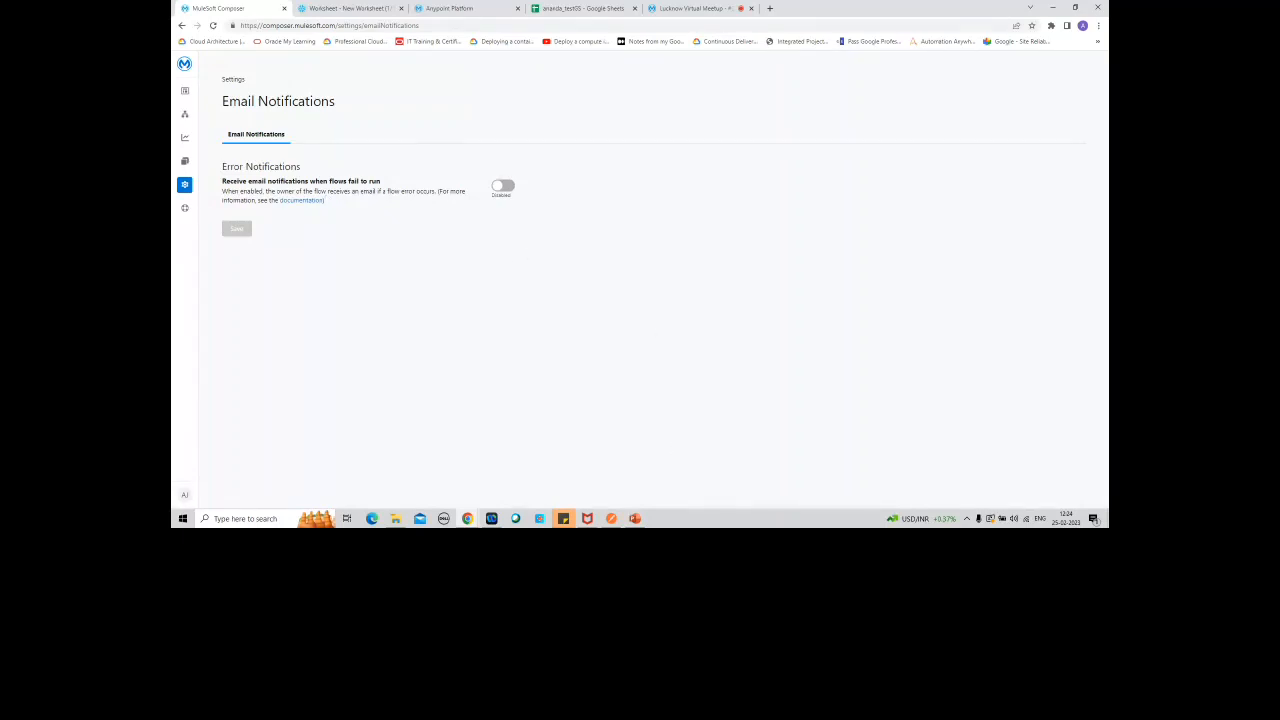
# Step: Switch to the PowerPoint deck, show the Notification slide 17 as a full-screen slide show, and exit the show
pyautogui.click(635, 519)
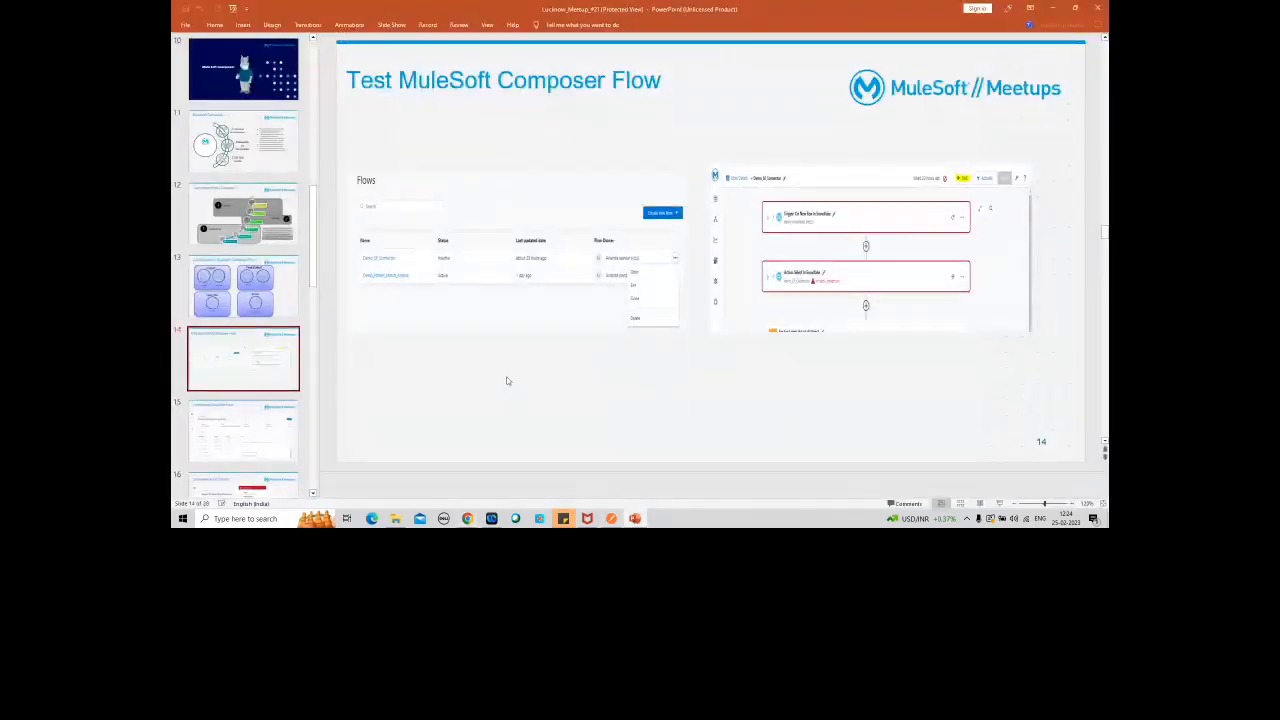
pyautogui.press('Down')
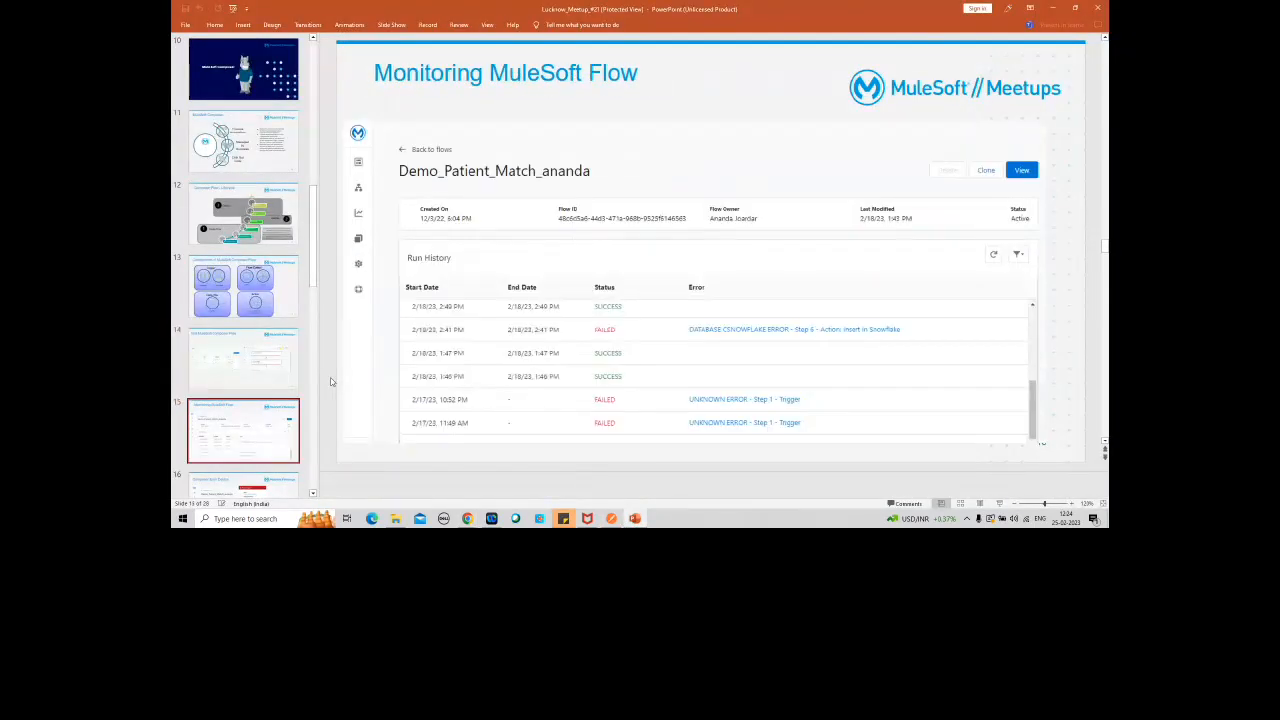
pyautogui.press('Down')
pyautogui.press('Down')
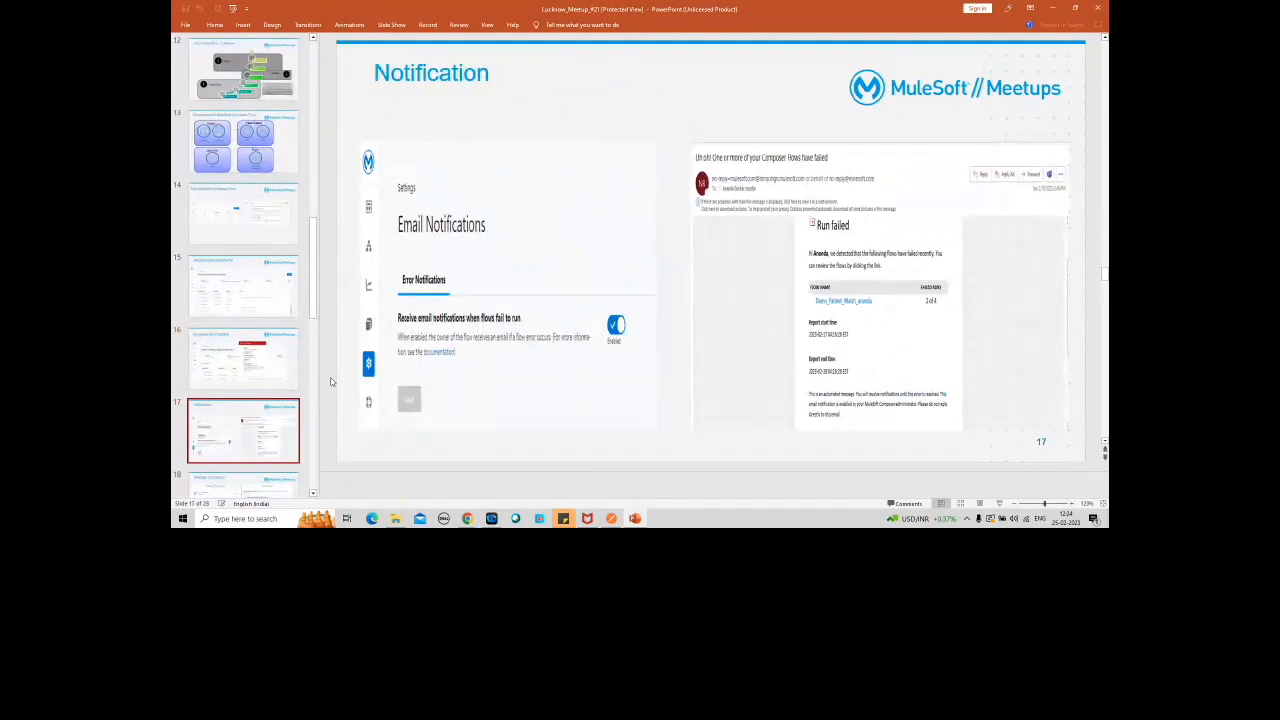
pyautogui.click(1000, 504)
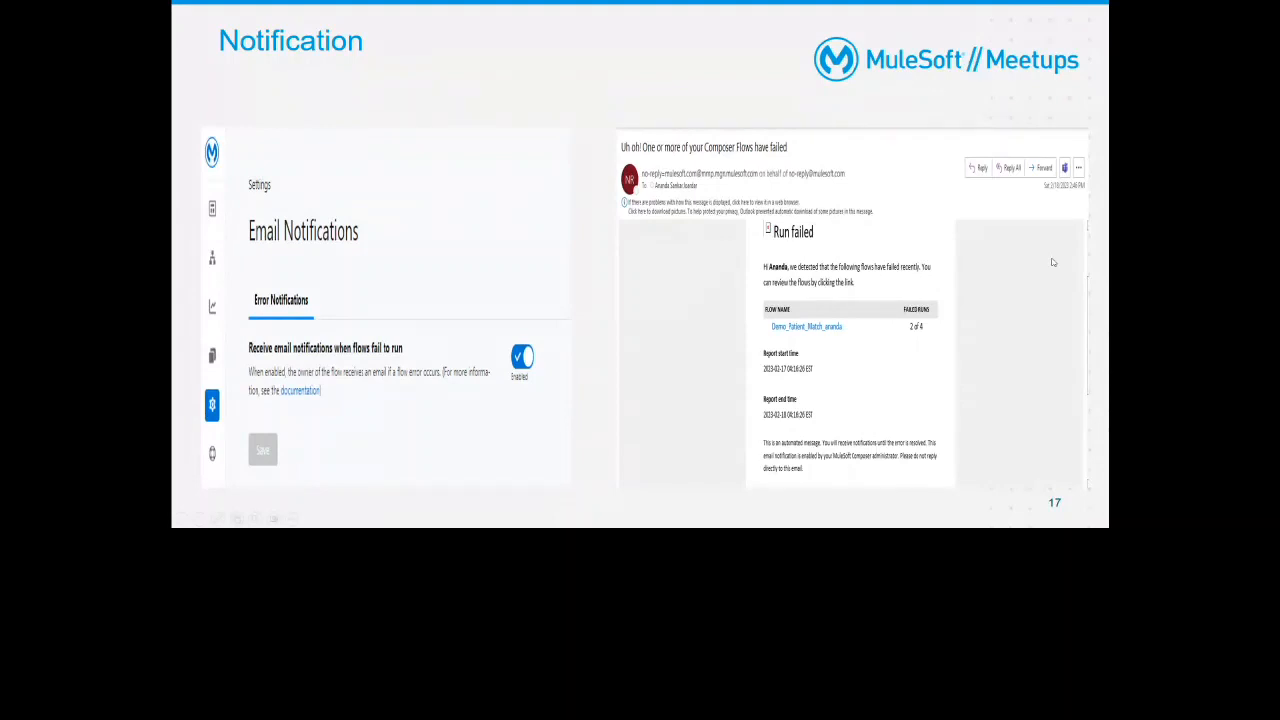
pyautogui.press('Escape')
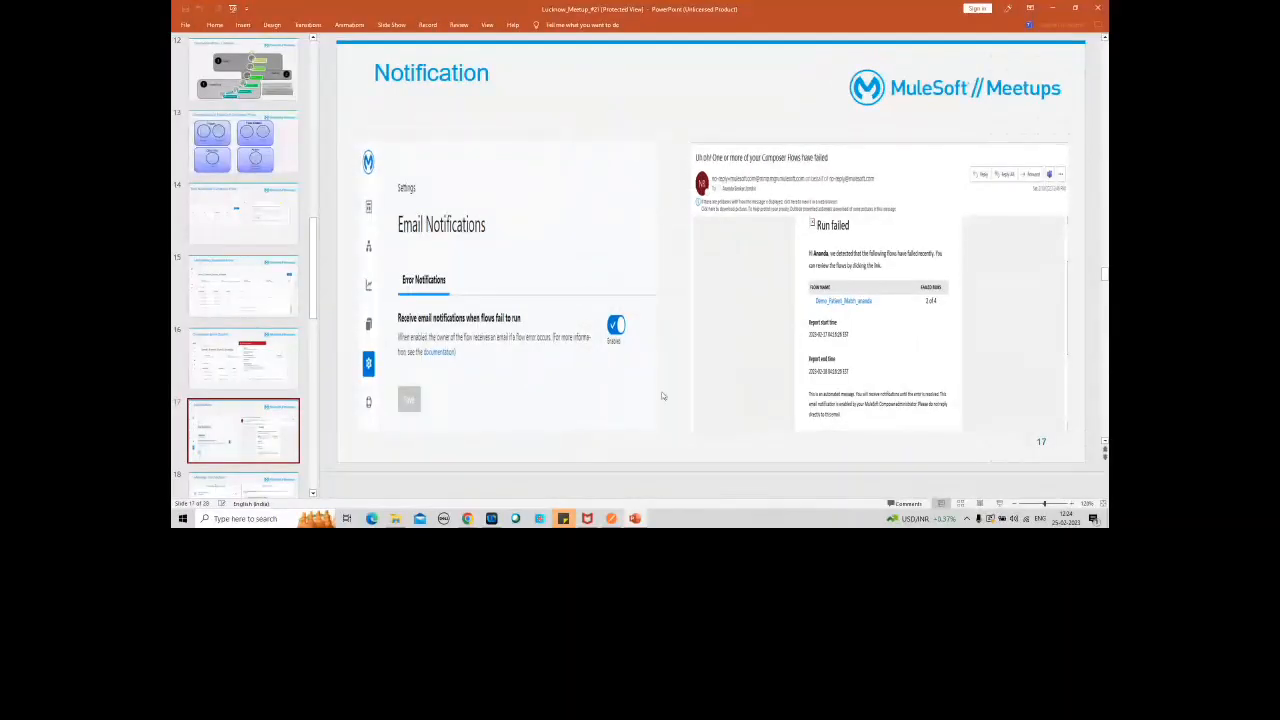
# Step: Return to MuleSoft Composer in Chrome and inspect the error detail of the failed run in Demo_SF_Connector's run history
pyautogui.moveTo(467, 518)
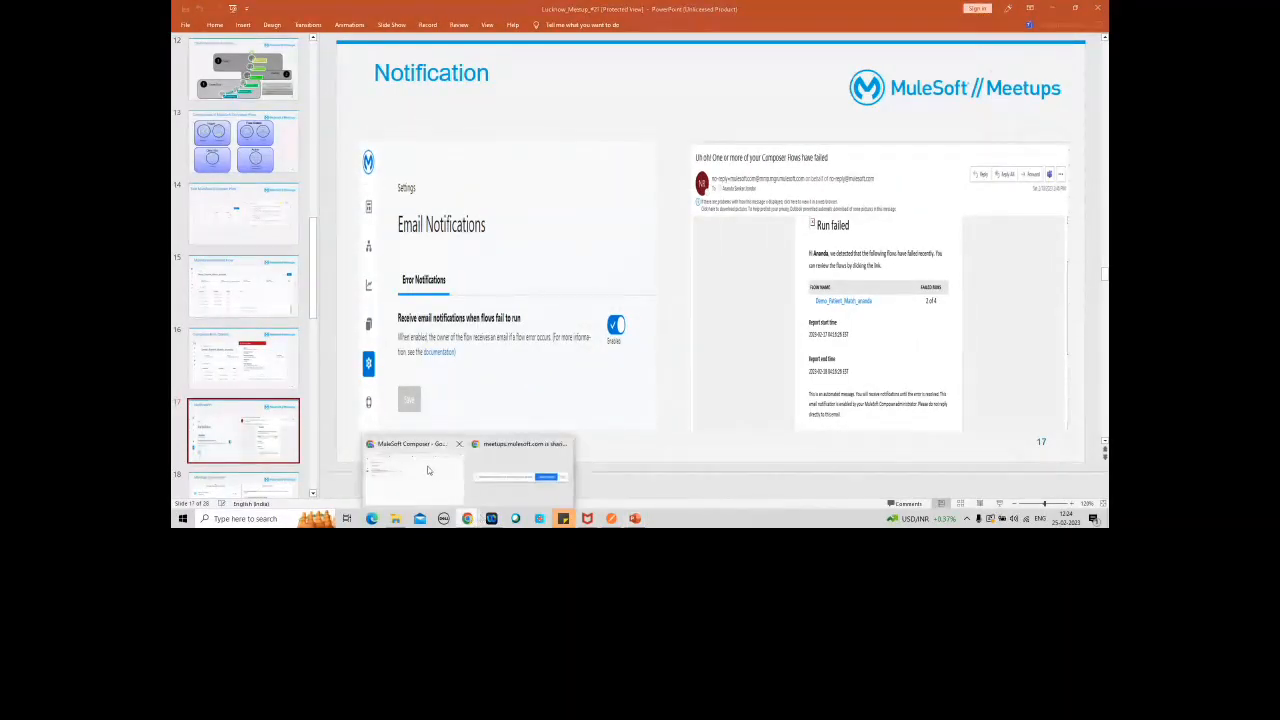
pyautogui.click(425, 469)
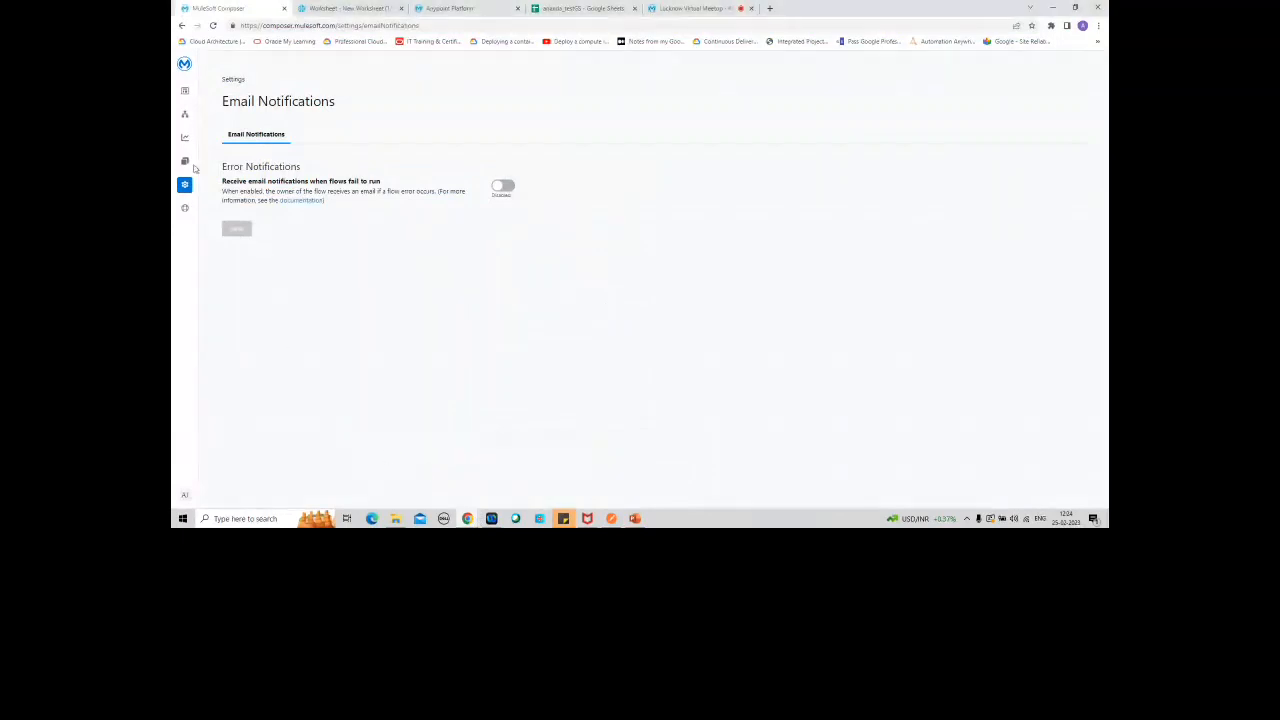
pyautogui.click(184, 115)
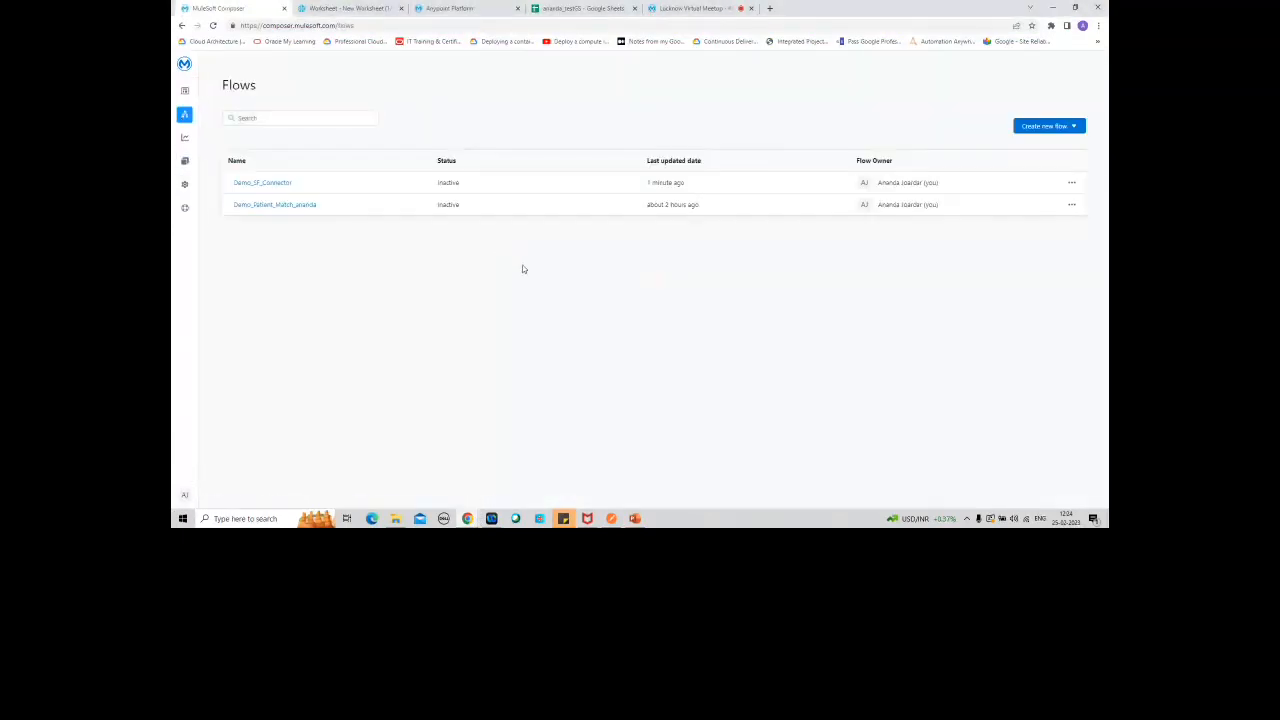
pyautogui.click(286, 183)
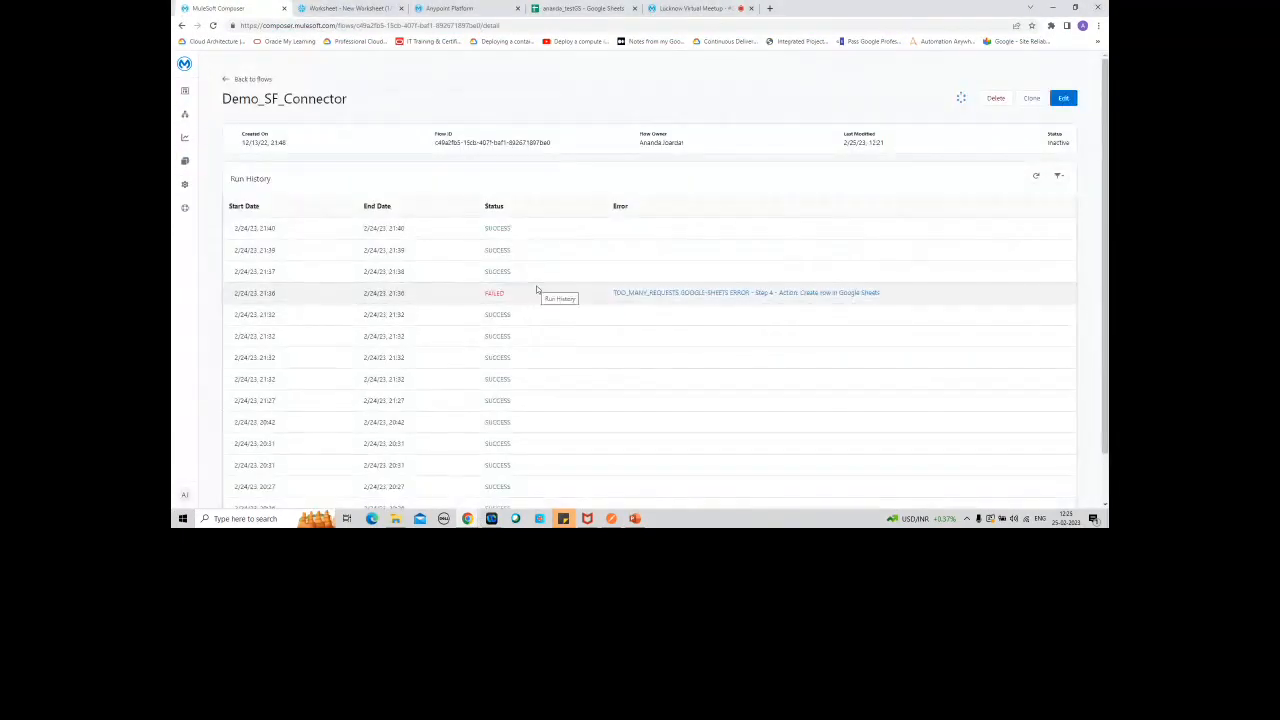
pyautogui.click(677, 293)
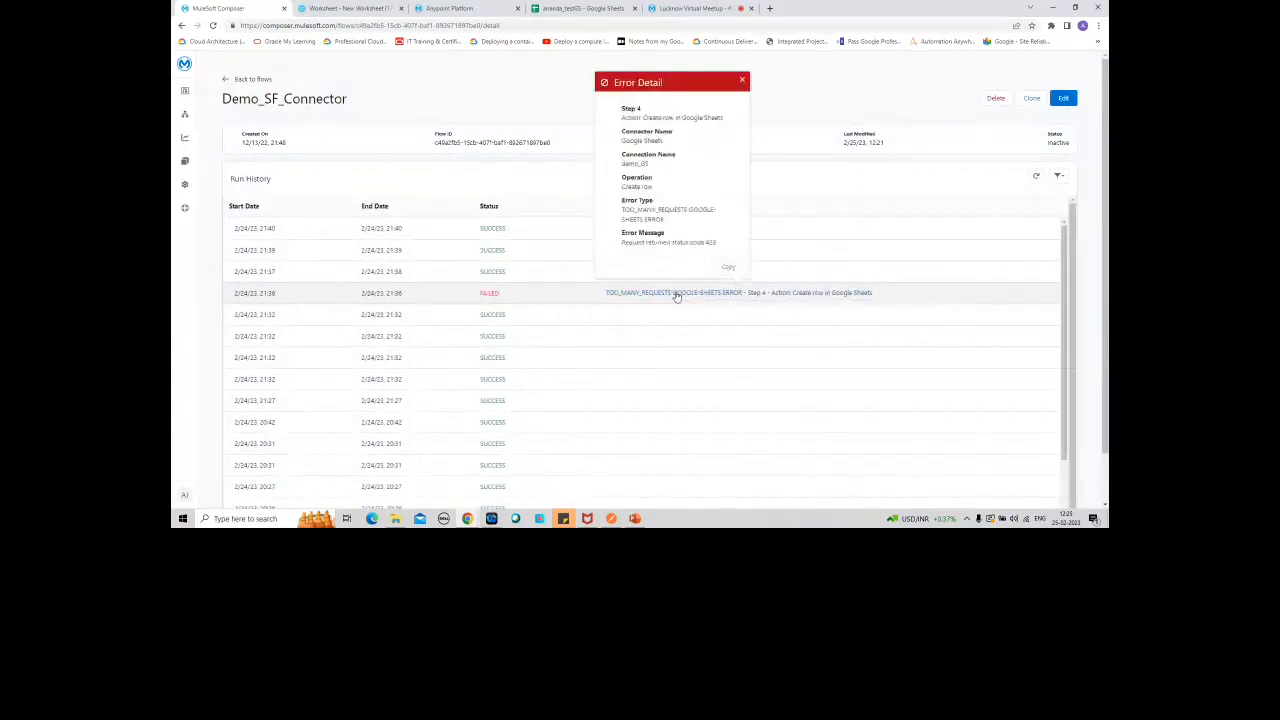
pyautogui.click(742, 80)
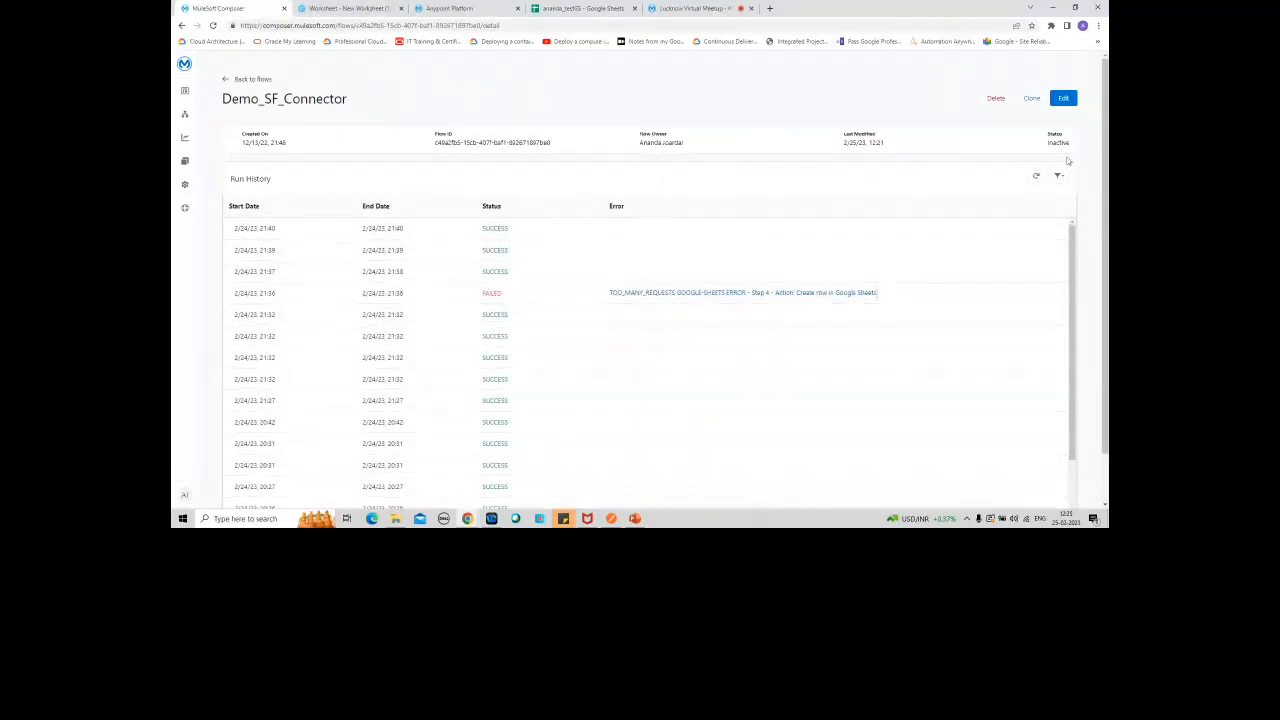
# Step: Open the Demo_SF_Connector flow in the editor to view its steps, and do the same for the Demo_Patient_Match flow
pyautogui.click(1063, 97)
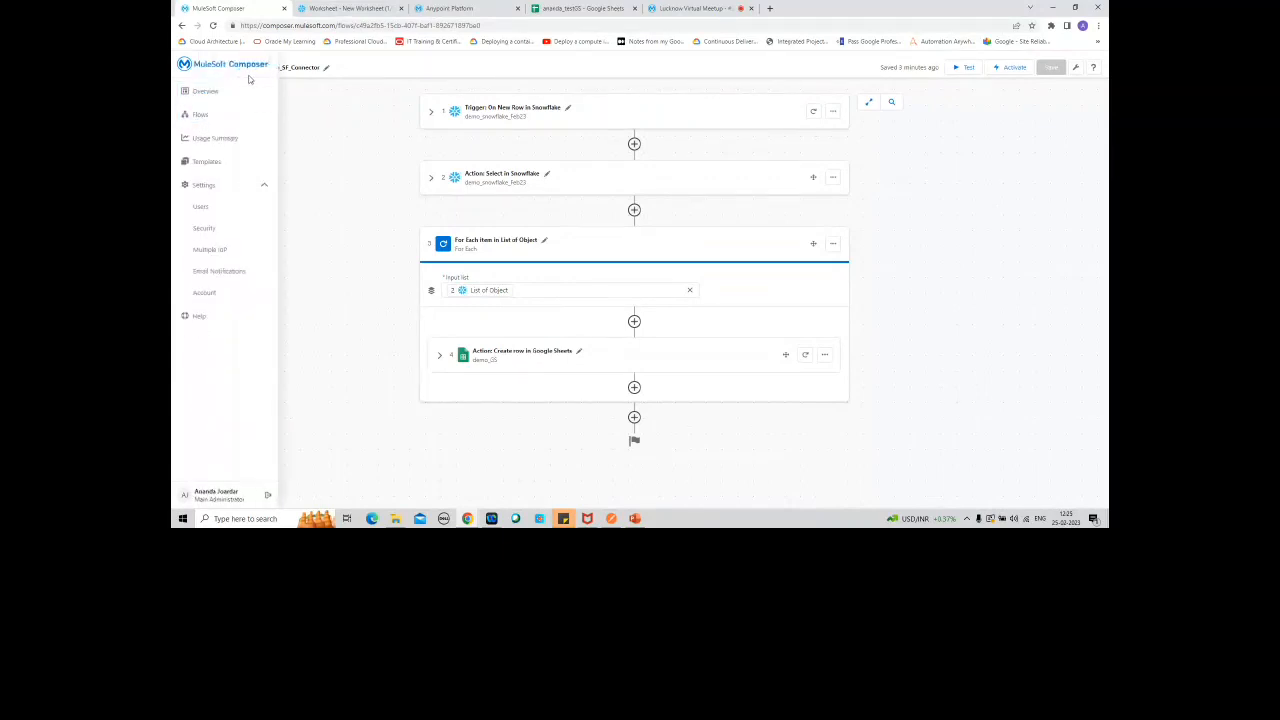
pyautogui.click(234, 68)
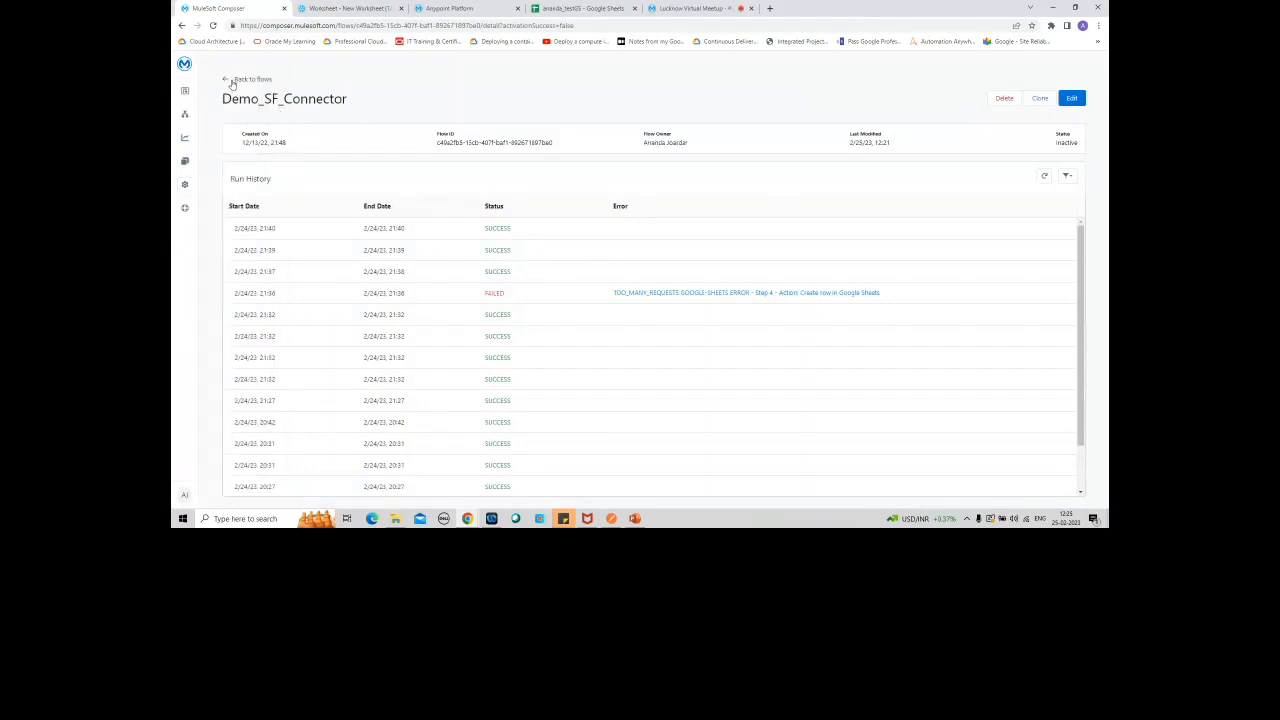
pyautogui.click(232, 80)
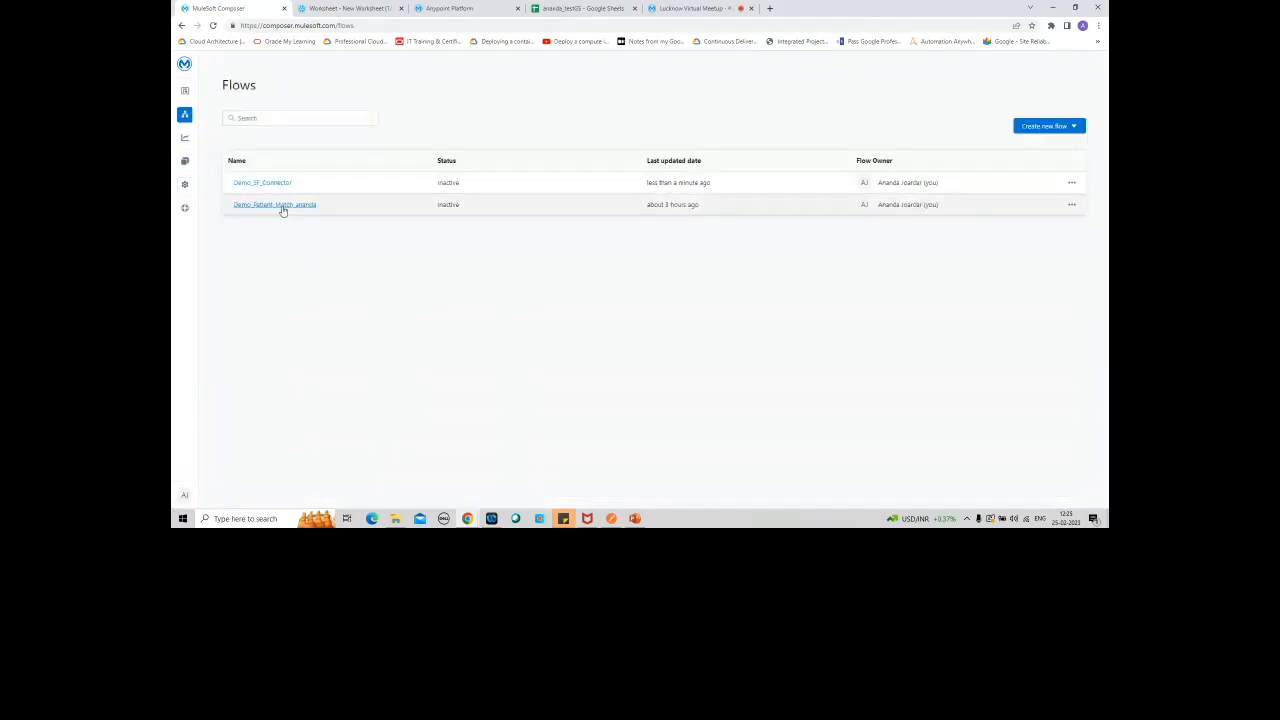
pyautogui.click(280, 205)
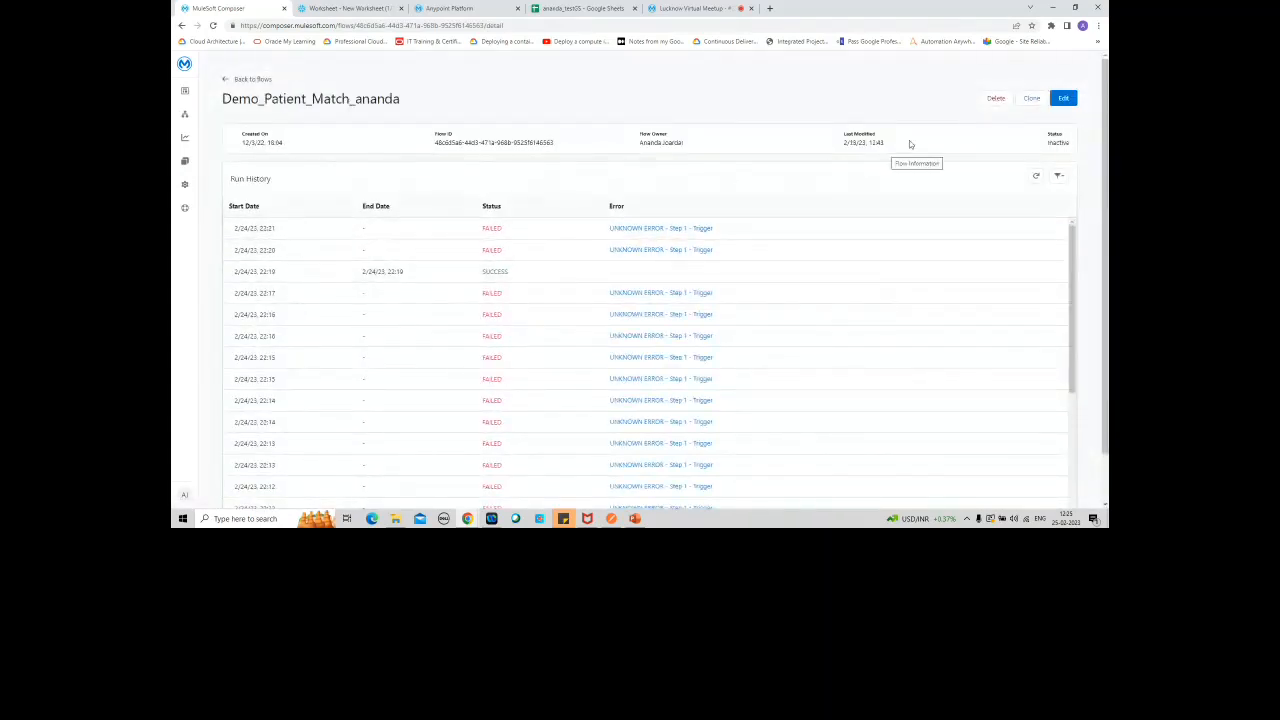
pyautogui.click(1063, 98)
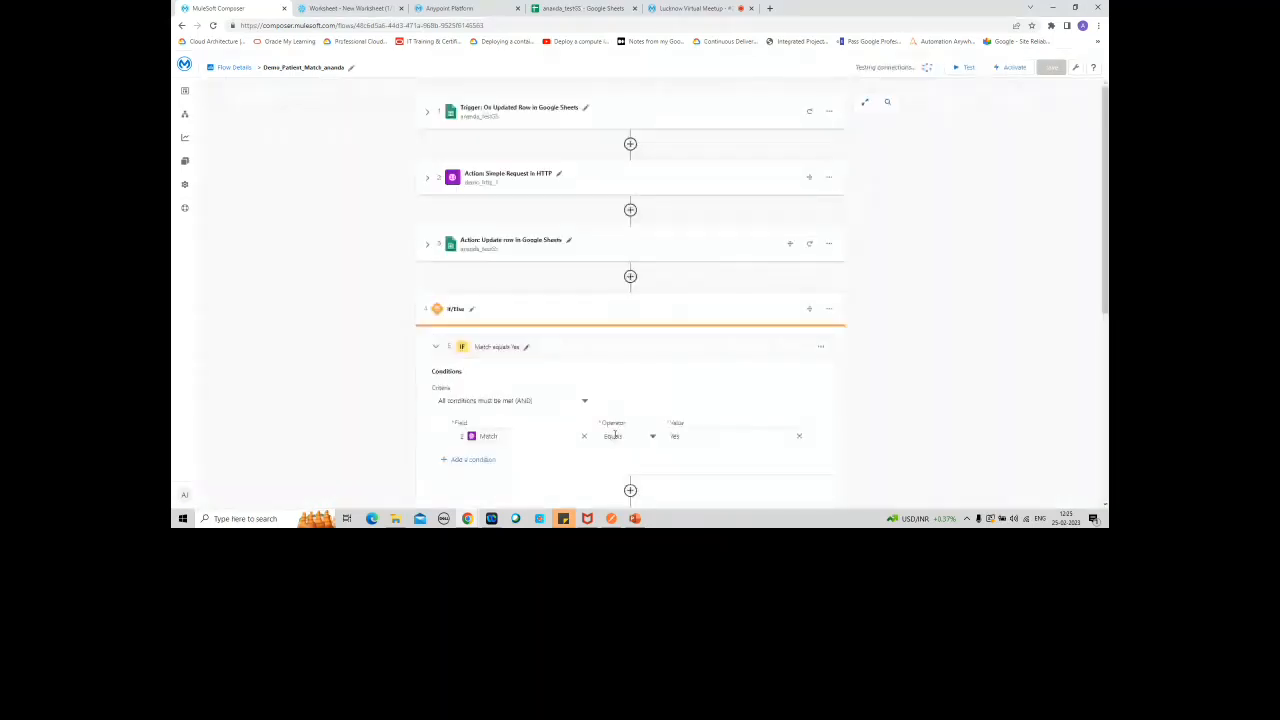
# Step: Switch back to the PowerPoint deck and restart the full-screen slide show from the Notification slide
pyautogui.click(634, 518)
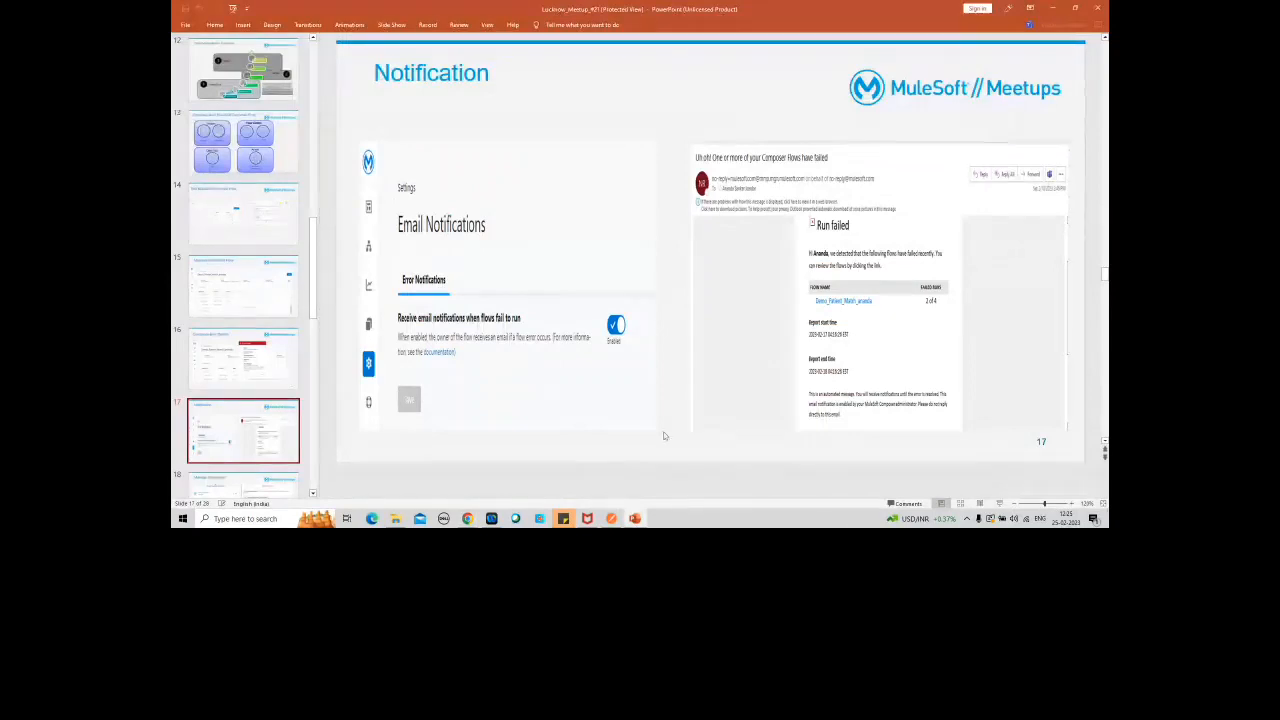
pyautogui.click(1001, 504)
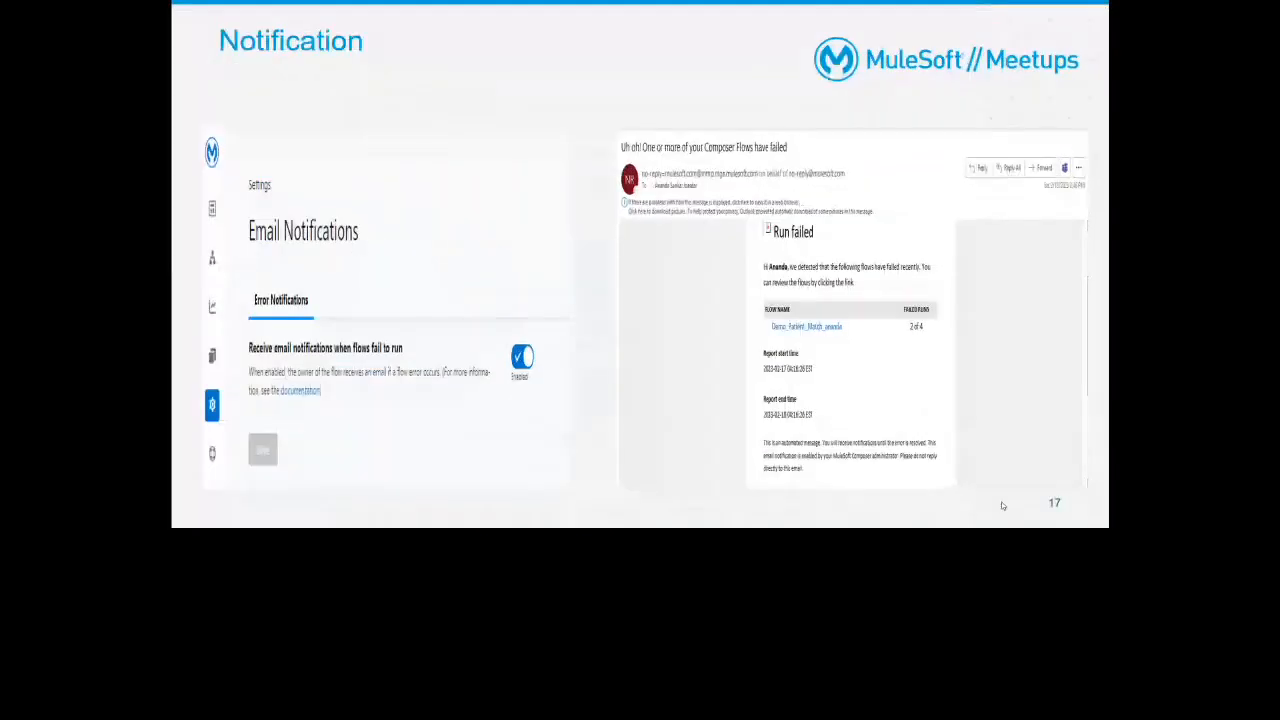
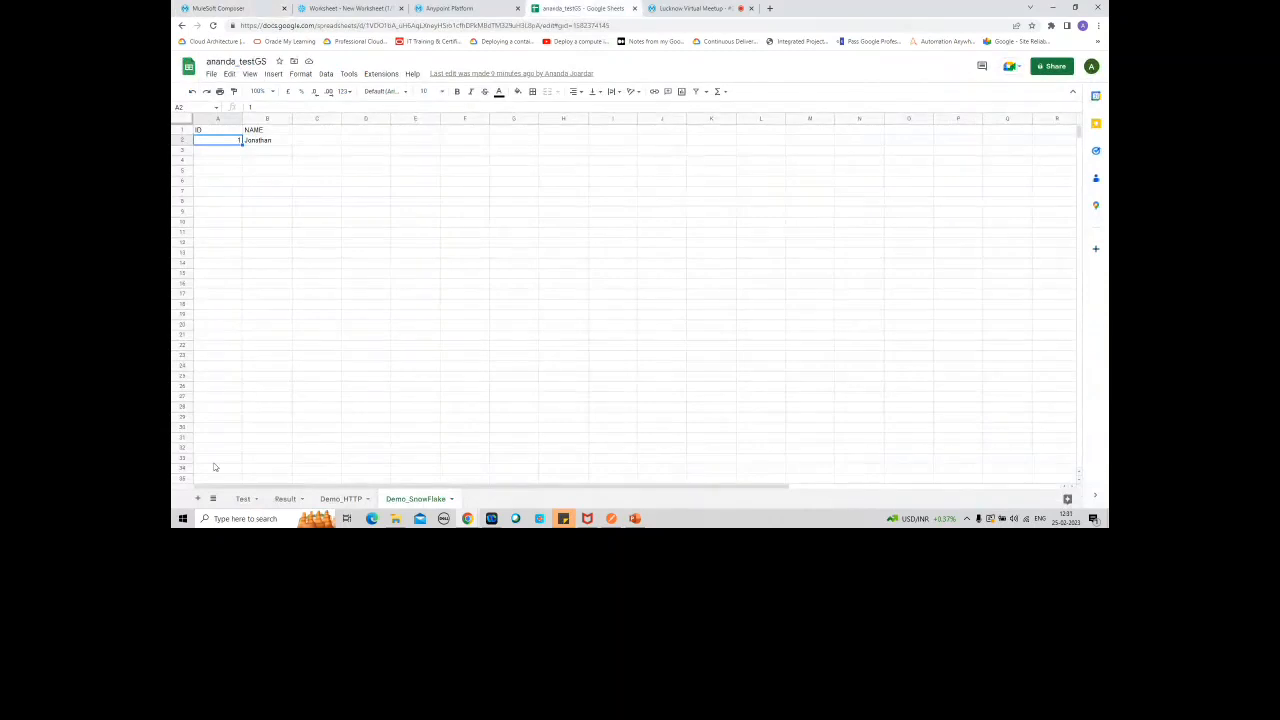
# Step: View the Test worksheet of ananda_testGS and compare it with the Demo diagram slide in PowerPoint
pyautogui.click(244, 499)
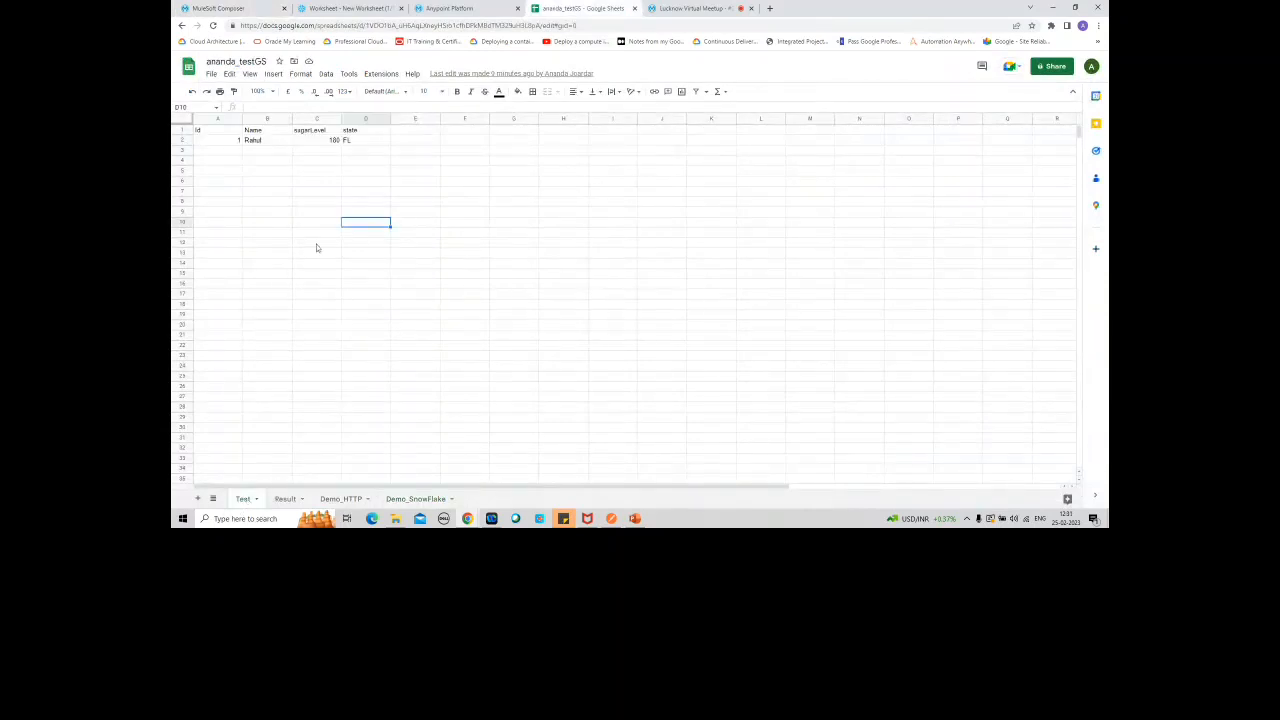
pyautogui.hotkey('alt', 'Tab')
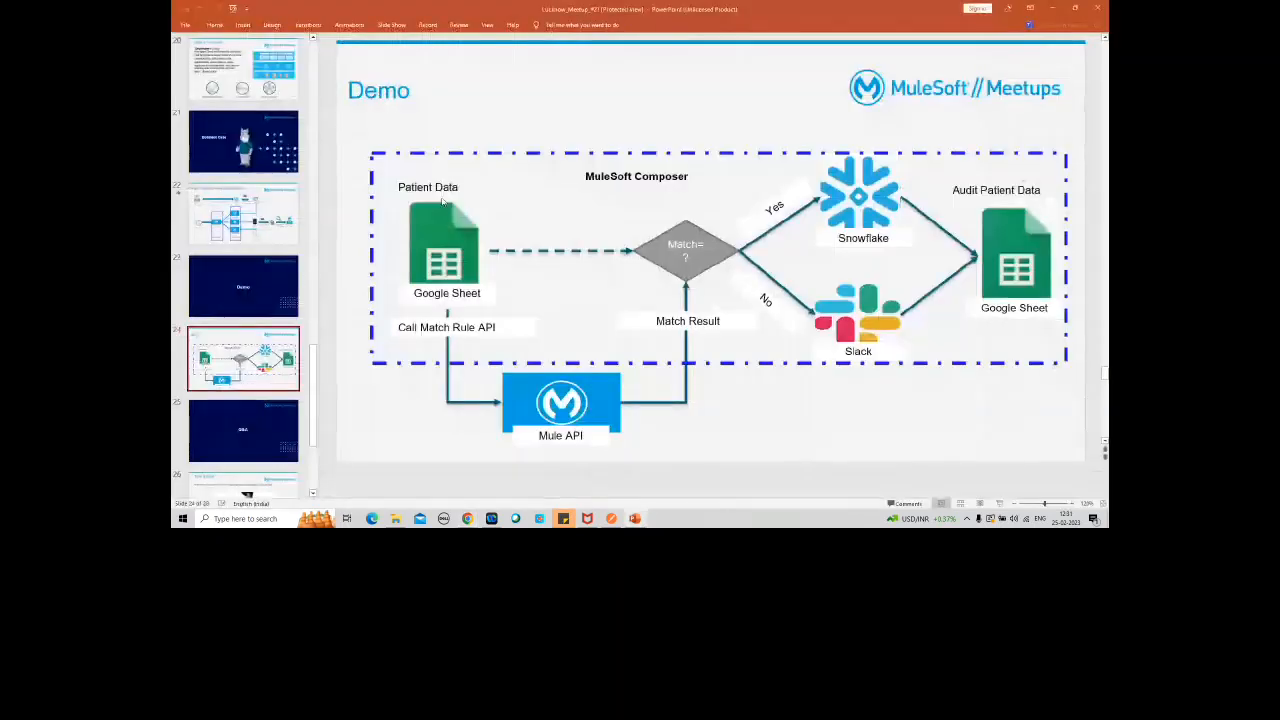
pyautogui.hotkey('alt', 'Tab')
# Step: Switch to Postman, dismiss the update notice, and send the patient-match-HTTP POST request with its existing JSON body
pyautogui.click(611, 518)
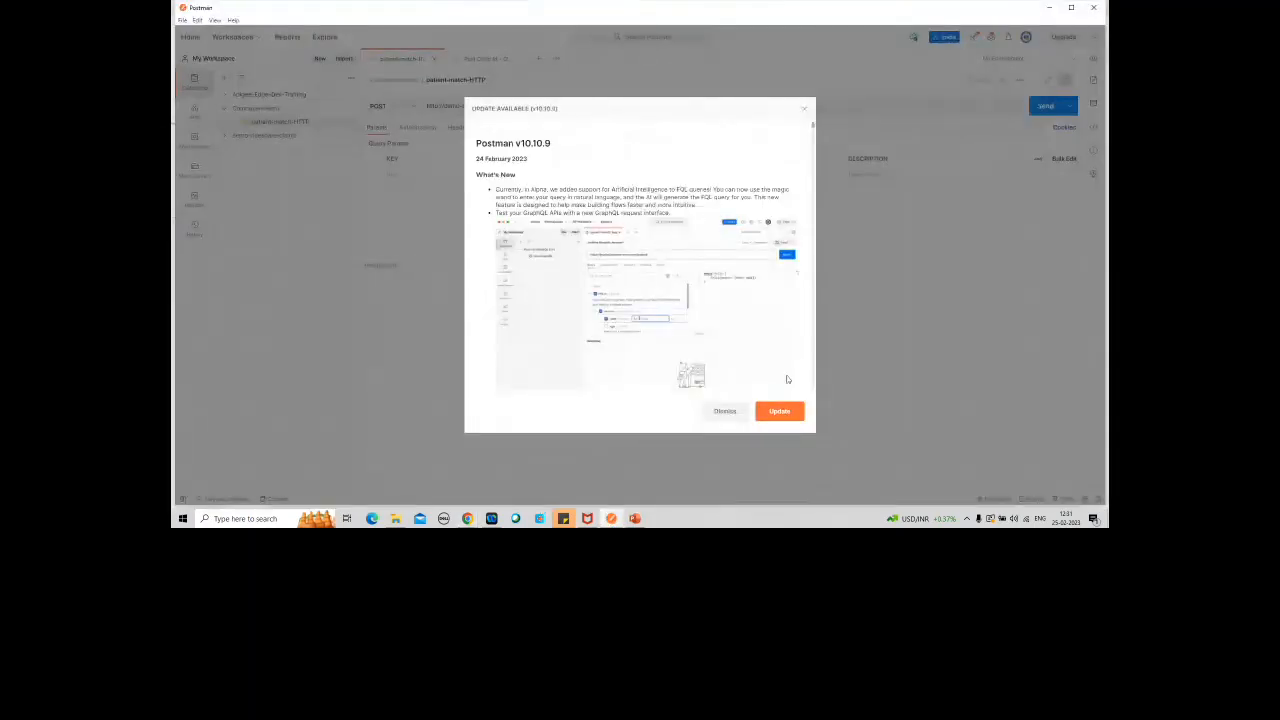
pyautogui.click(804, 110)
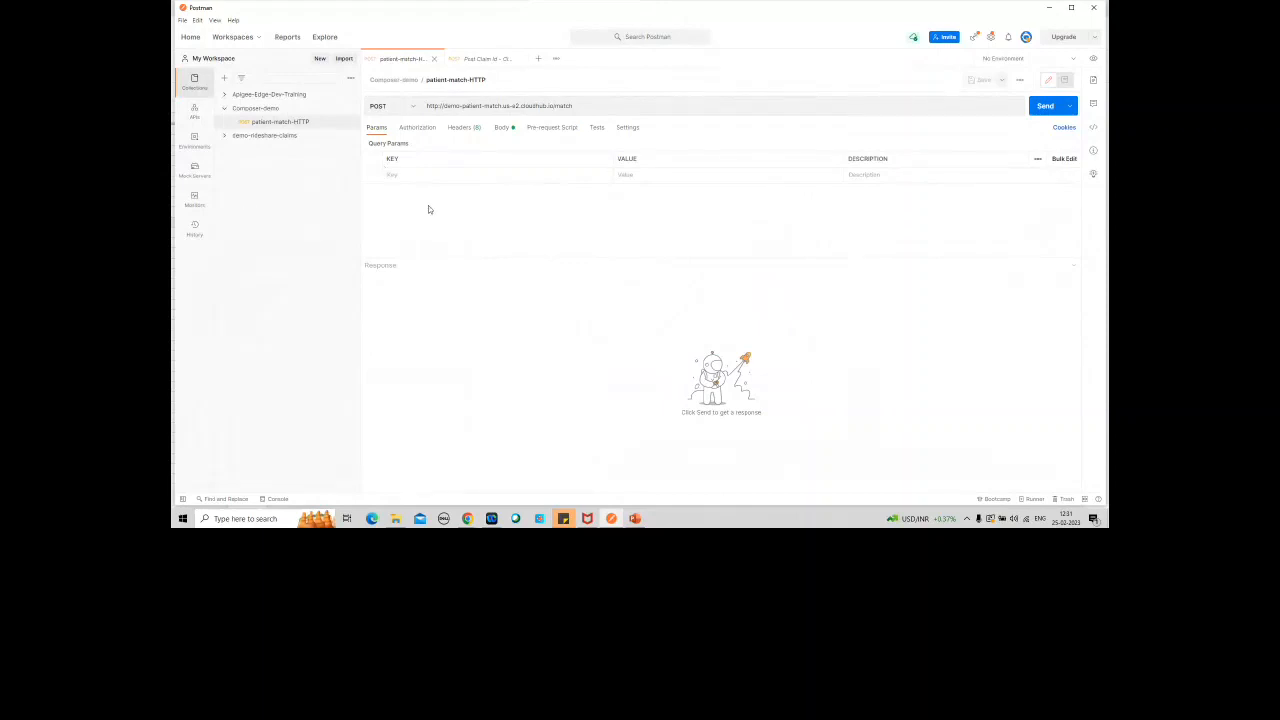
pyautogui.click(503, 130)
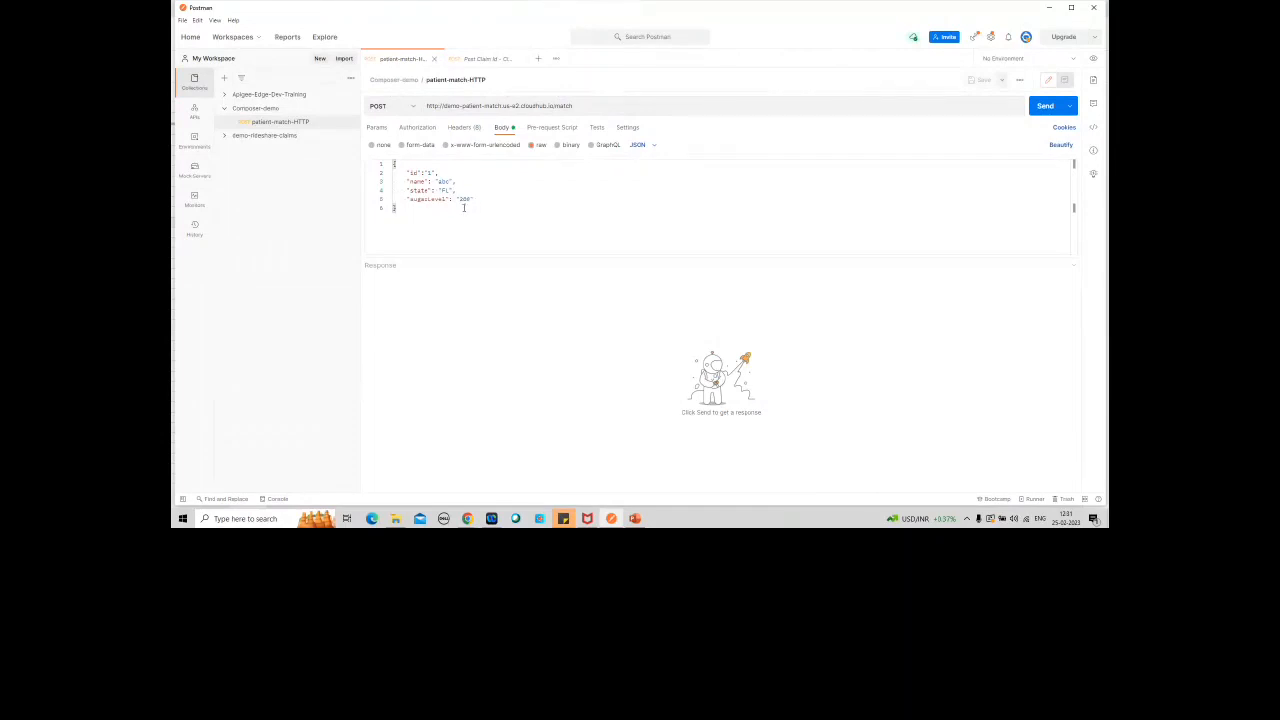
pyautogui.click(1046, 108)
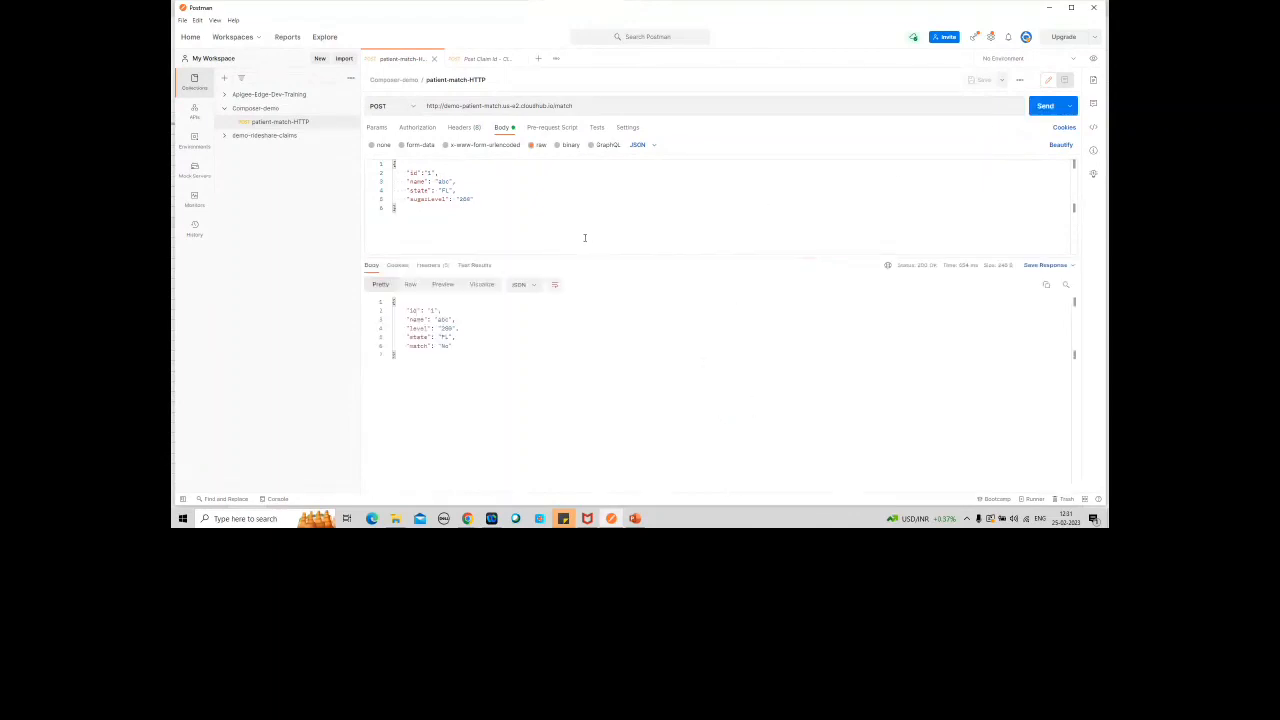
# Step: Lower the sugarLevel value in the patient-match-HTTP request body and resend the request
pyautogui.doubleClick(464, 199)
pyautogui.write('100')
pyautogui.click(1046, 108)
# Step: Return to the patient match flow in MuleSoft Composer and examine the HTTP Simple Request action's method, path, headers and body mapping
pyautogui.moveTo(466, 521)
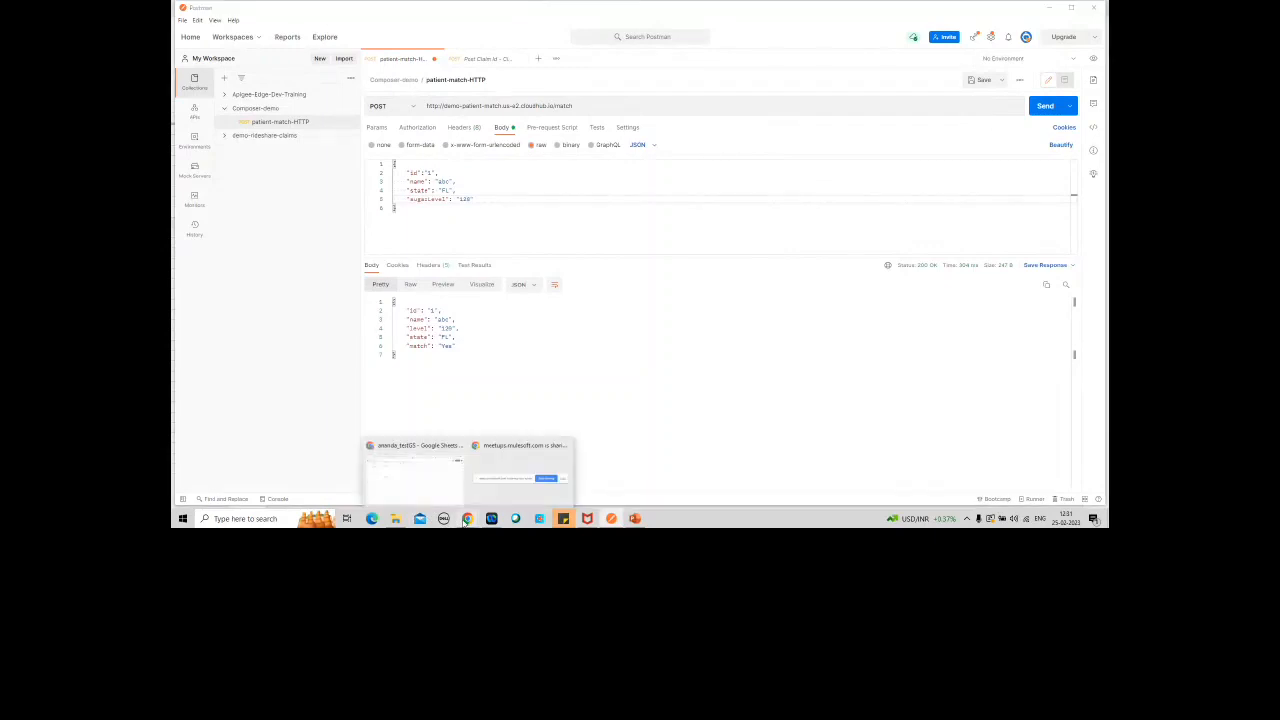
pyautogui.click(420, 492)
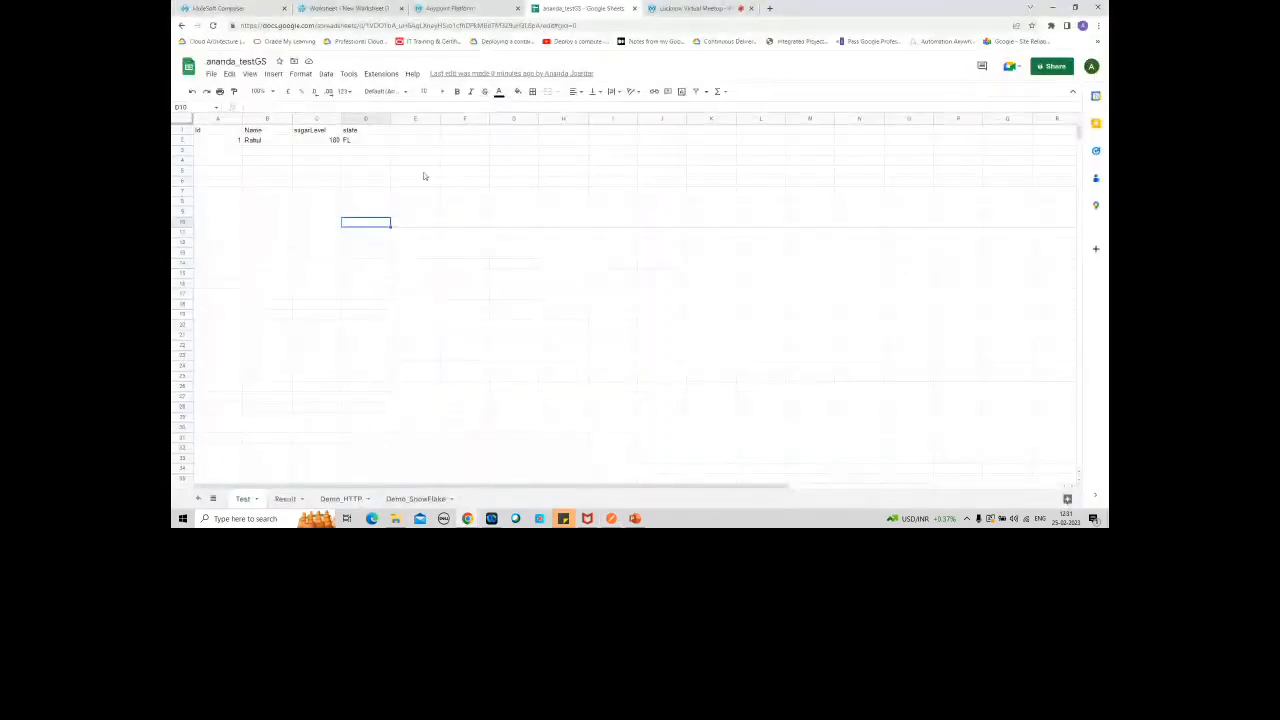
pyautogui.click(215, 8)
pyautogui.scroll(-3, 1099, 245)
pyautogui.scroll(3, 1099, 225)
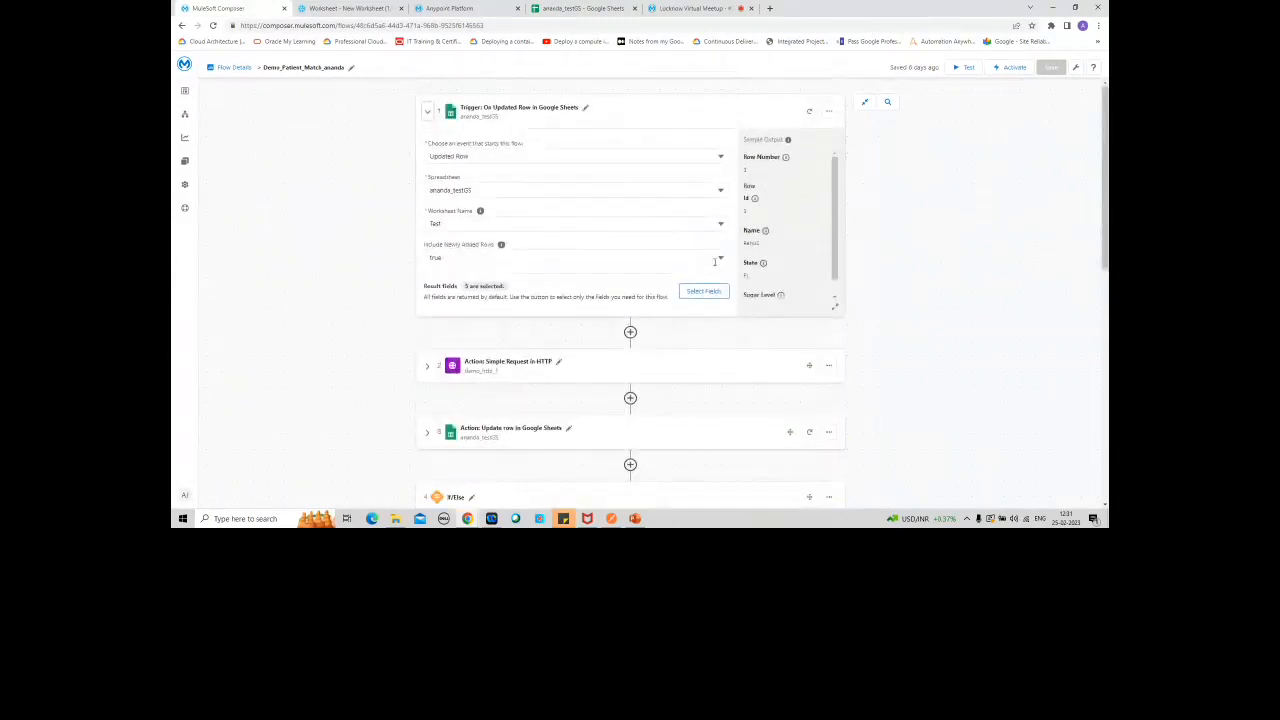
pyautogui.click(428, 370)
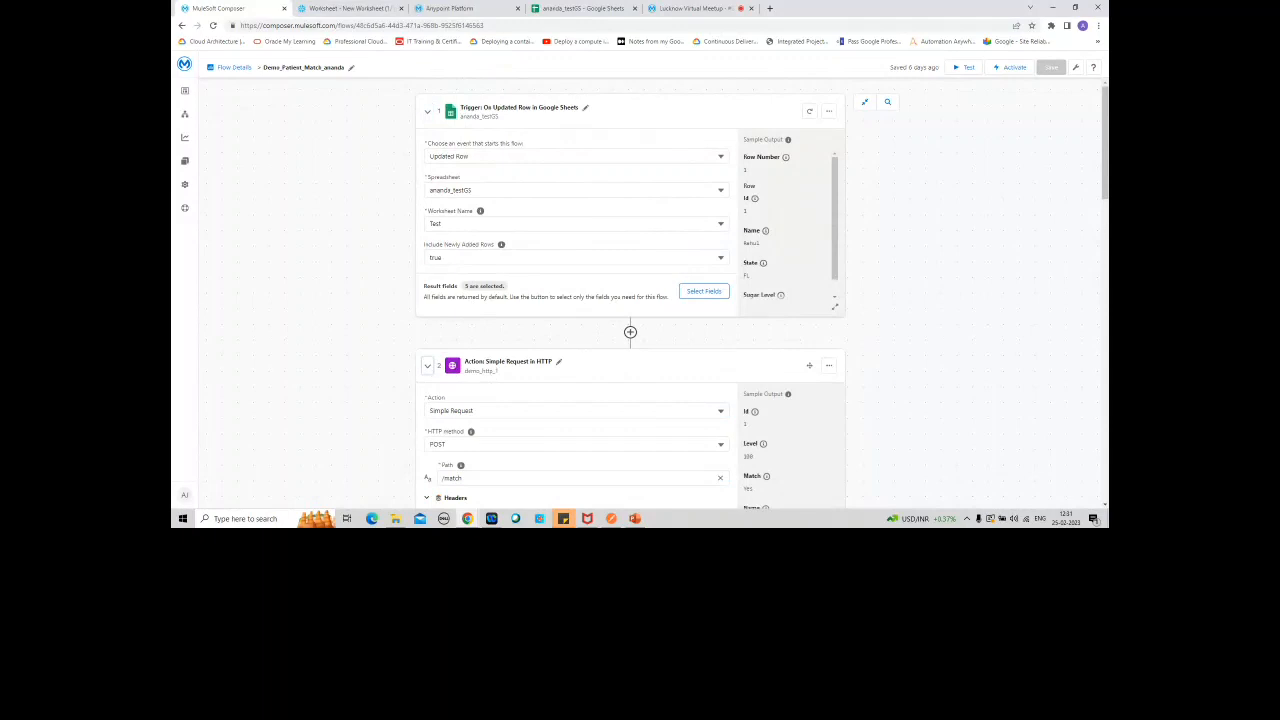
pyautogui.scroll(-2, 1102, 274)
pyautogui.scroll(-1, 630, 300)
pyautogui.scroll(-1, 630, 220)
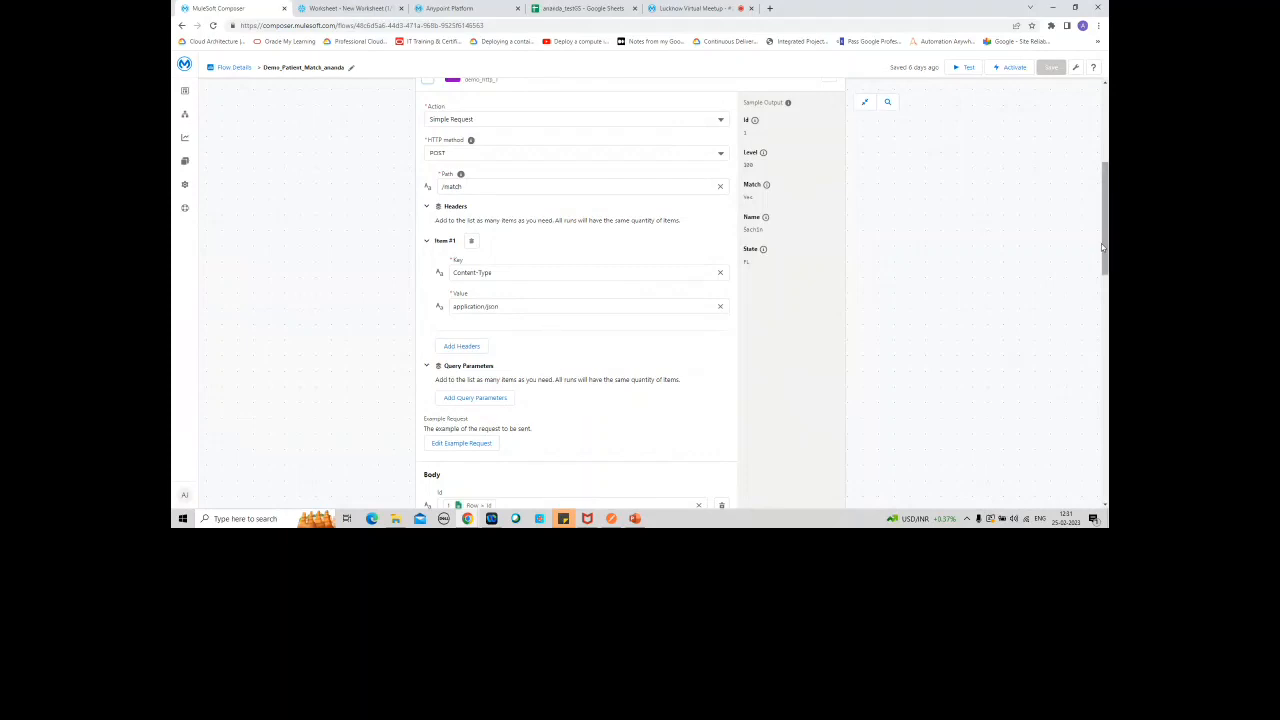
pyautogui.moveTo(1105, 233); pyautogui.dragTo(1105, 310)
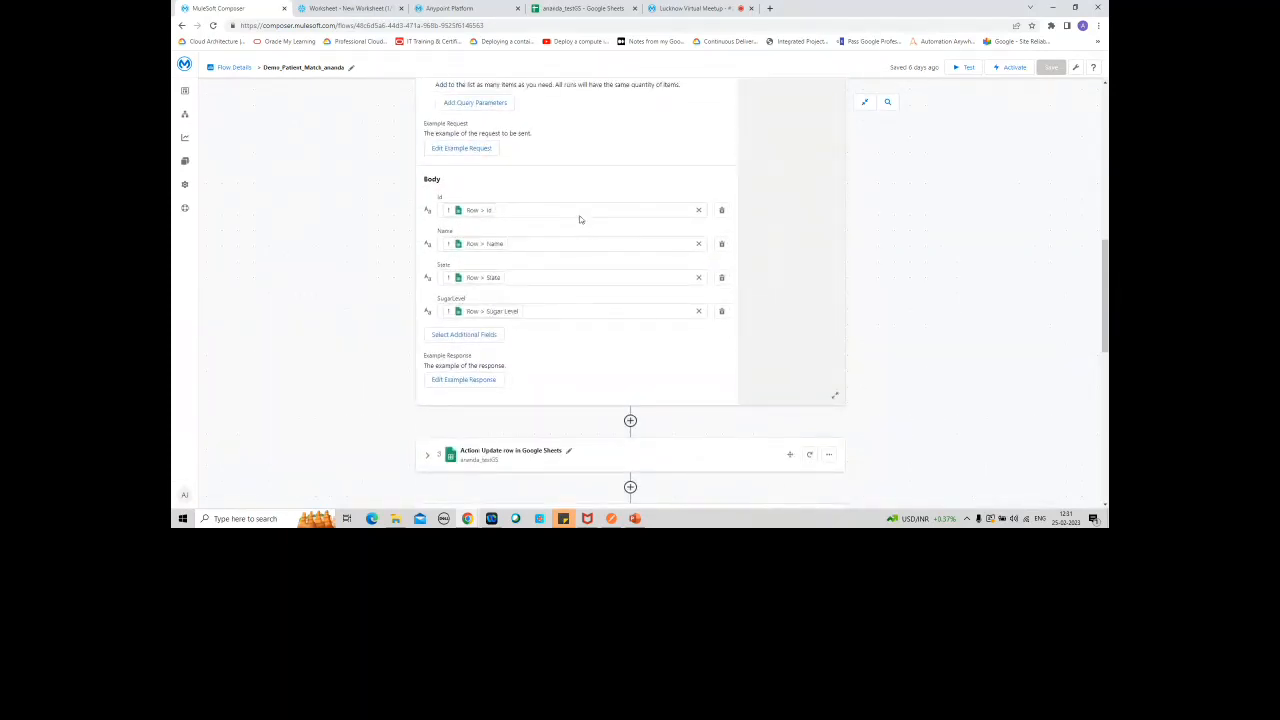
# Step: Compare the columns of the Test worksheet with the body fields and headers of the flow's HTTP request
pyautogui.click(588, 8)
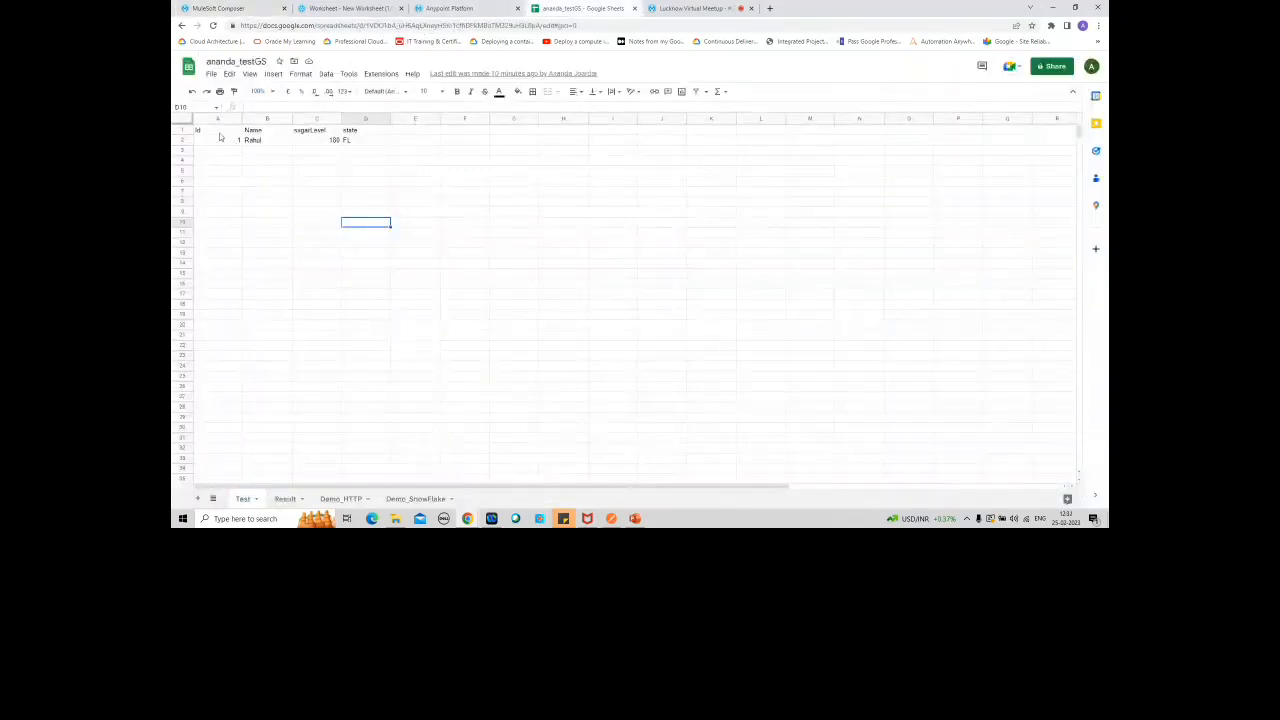
pyautogui.click(257, 8)
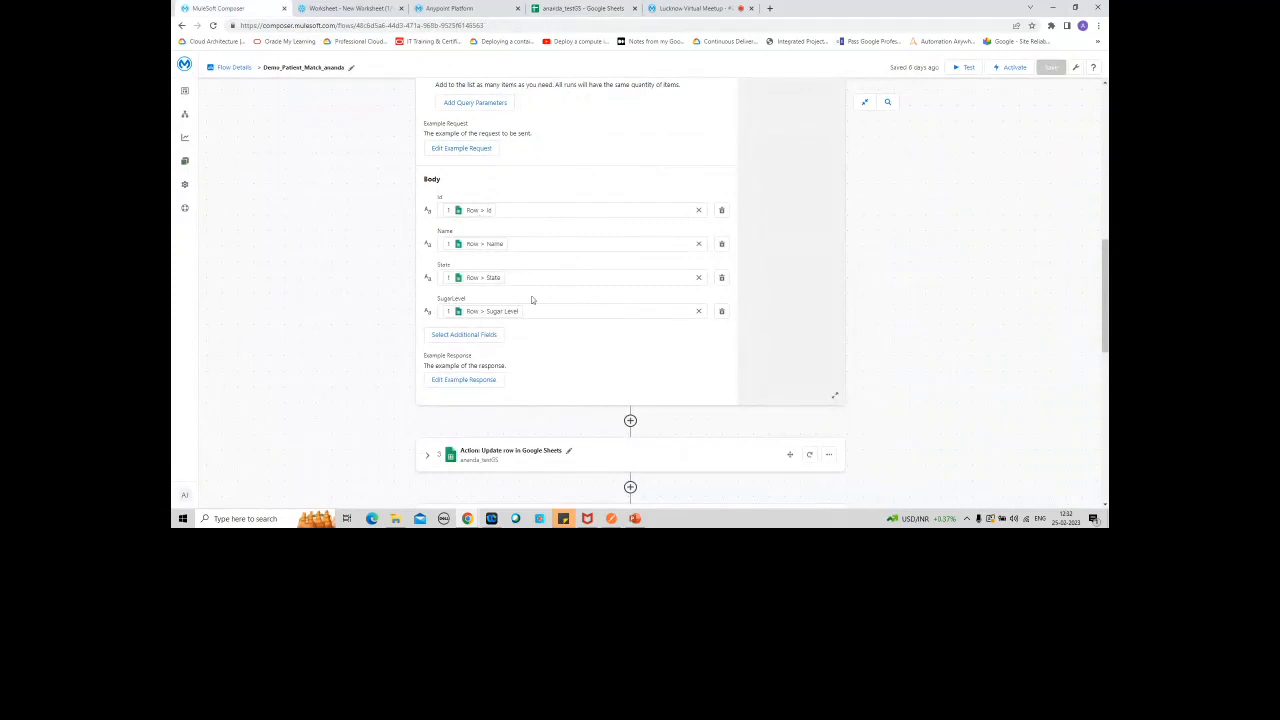
pyautogui.moveTo(1104, 320); pyautogui.dragTo(1097, 272)
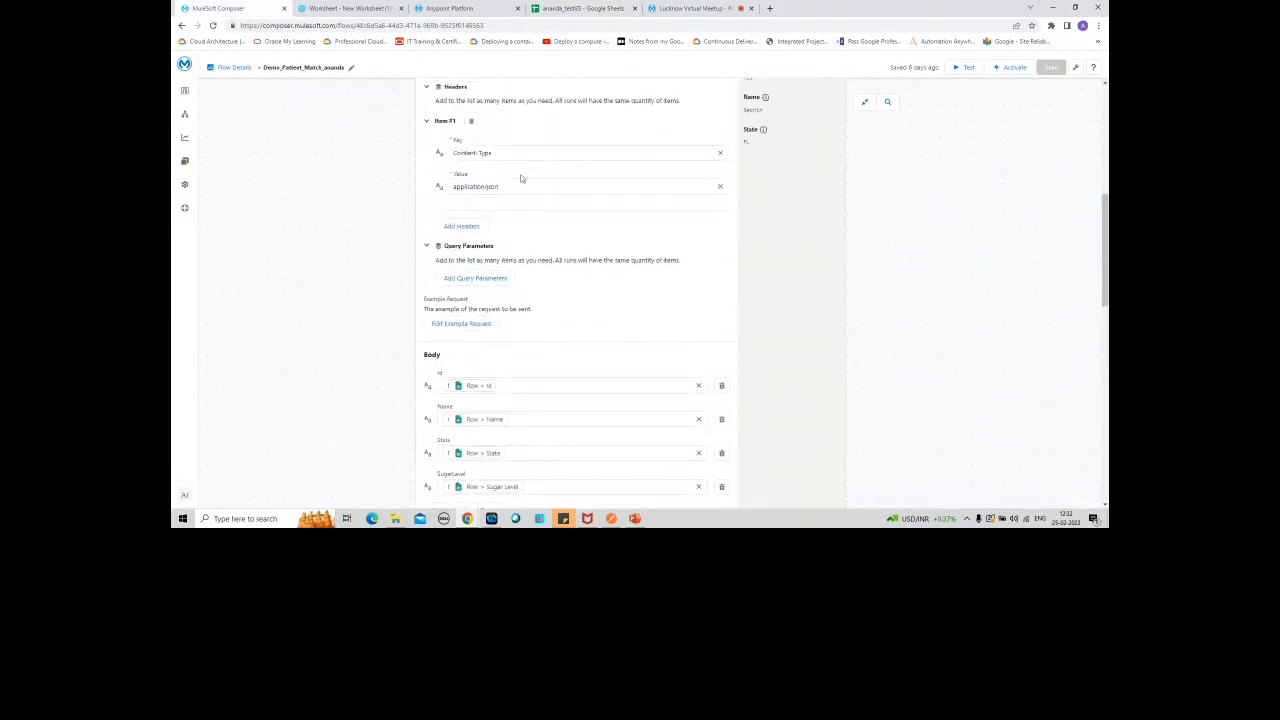
# Step: Add an HTTP system action at the end of the flow and start a new HTTP connection for it
pyautogui.moveTo(1104, 217); pyautogui.dragTo(1104, 412)
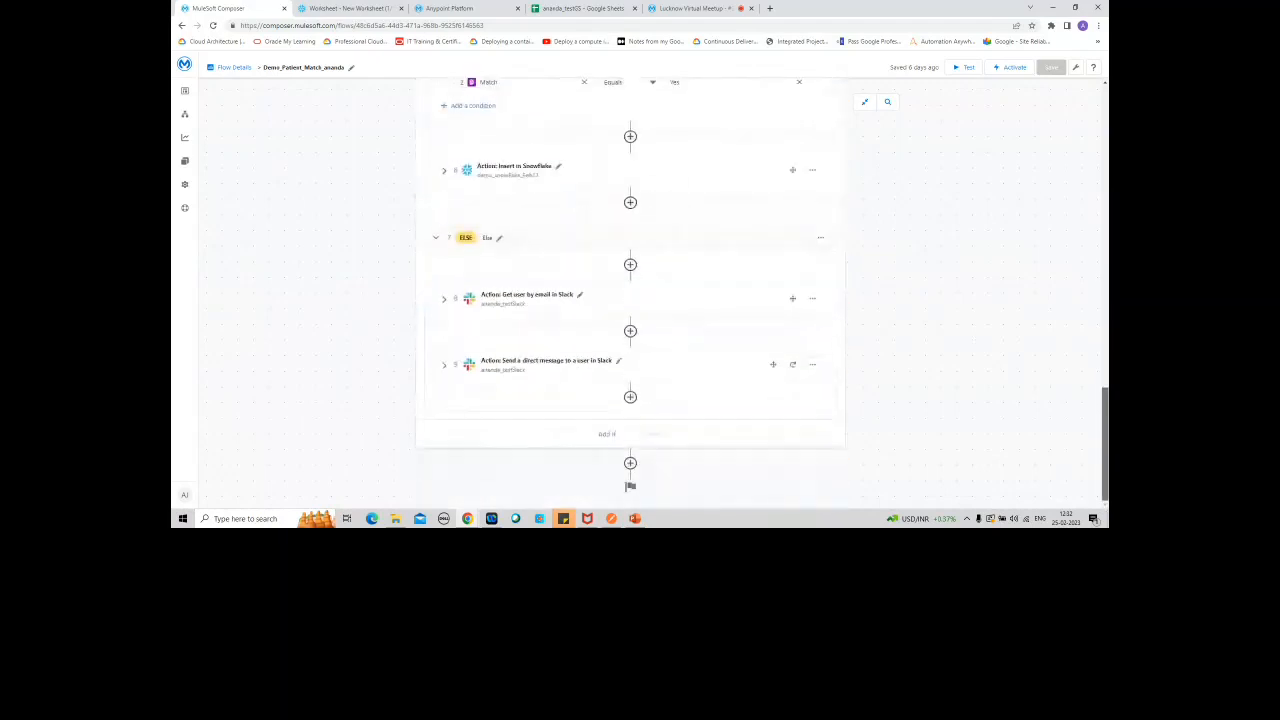
pyautogui.click(630, 464)
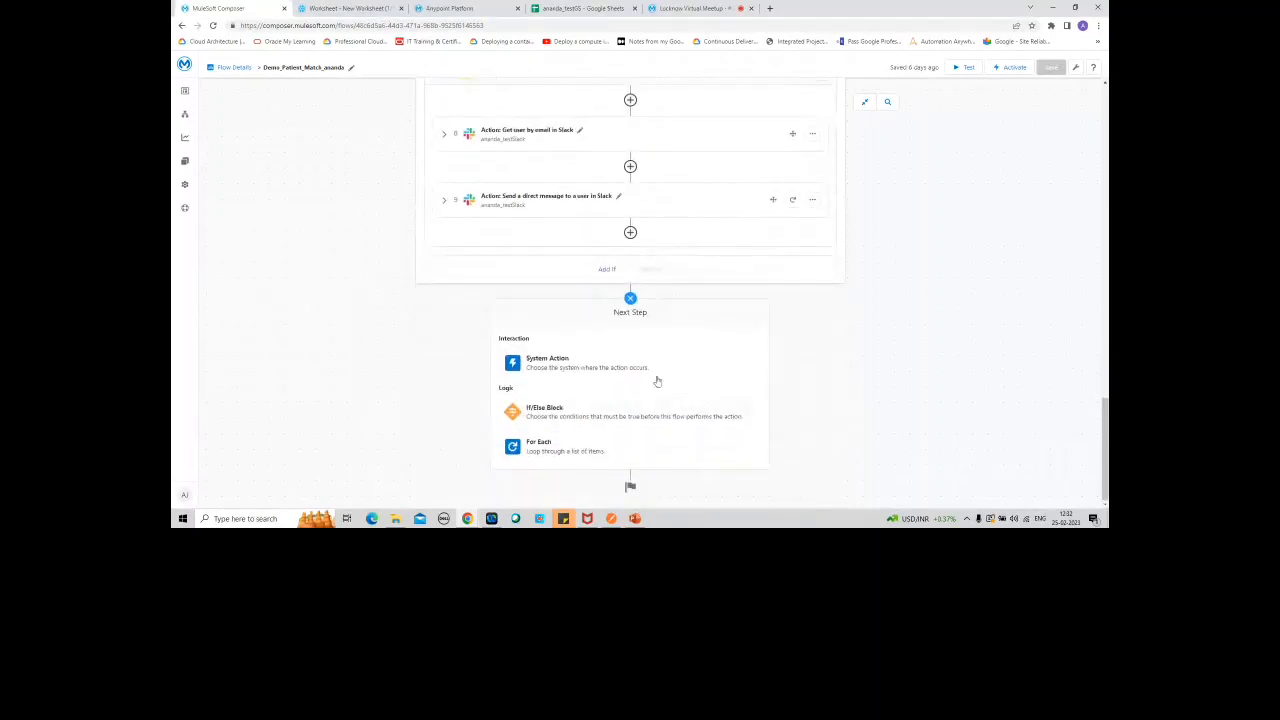
pyautogui.click(641, 368)
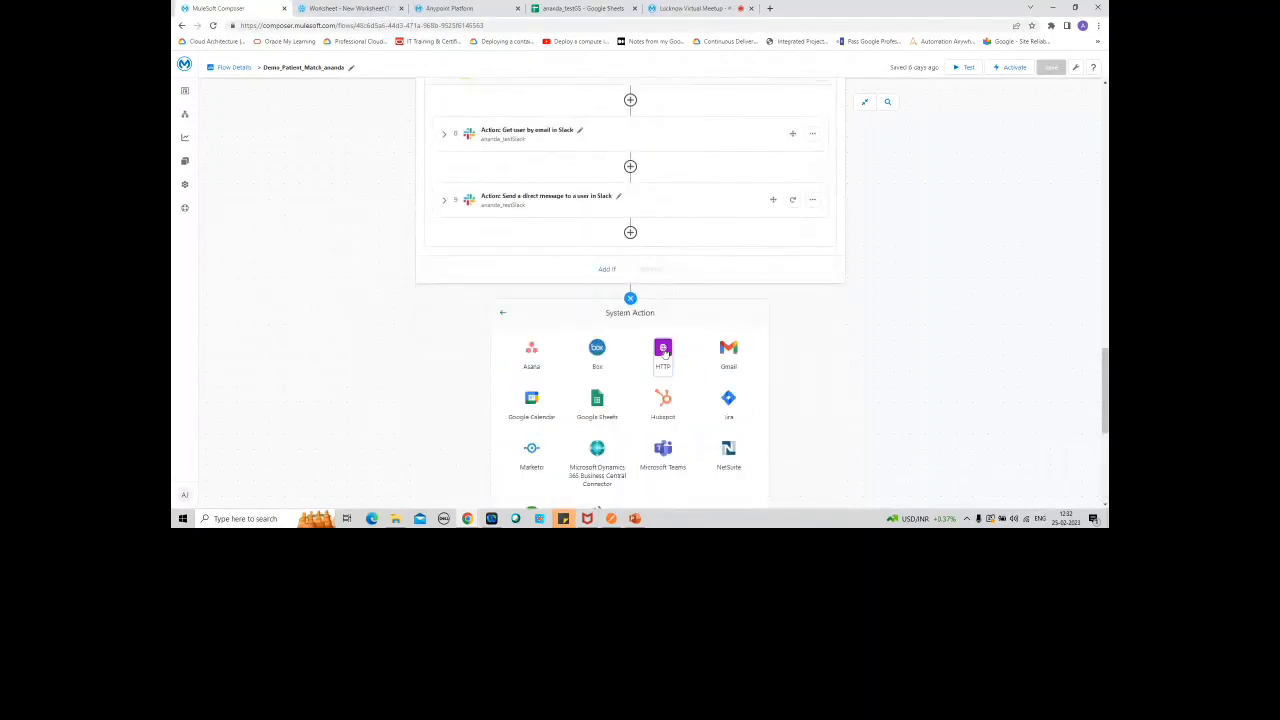
pyautogui.click(664, 352)
pyautogui.scroll(-1, 1105, 440)
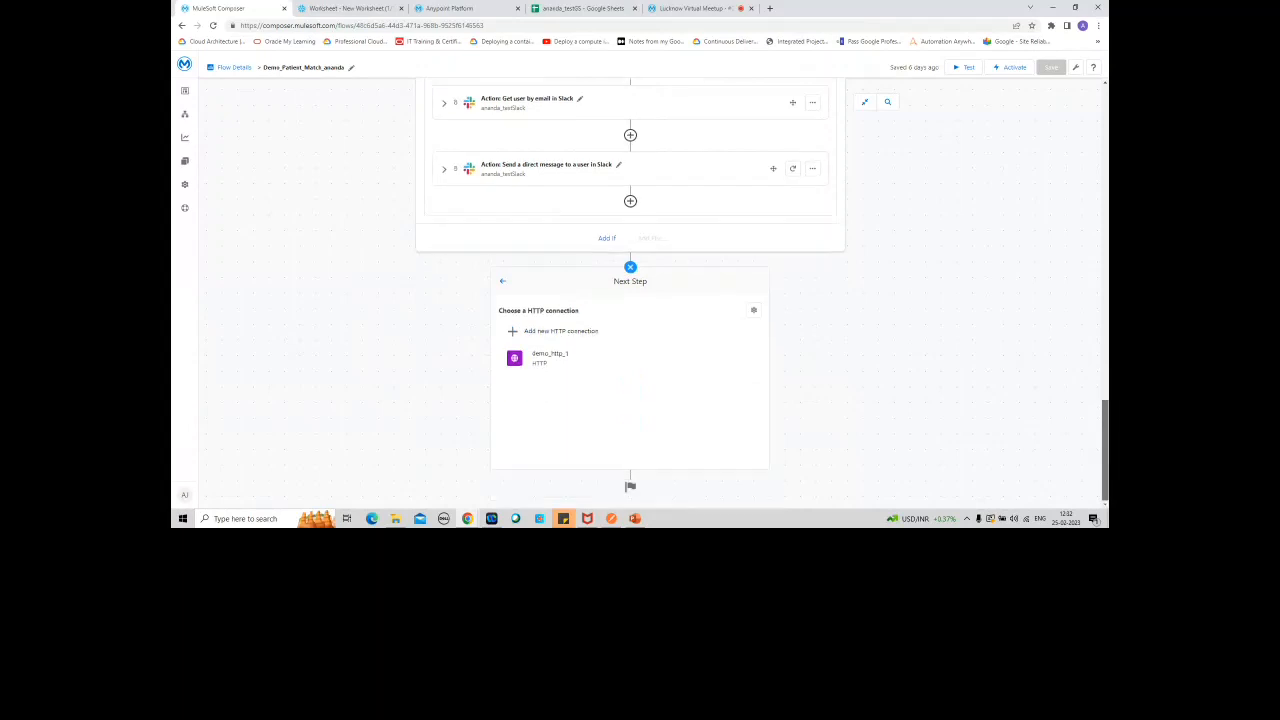
pyautogui.click(596, 334)
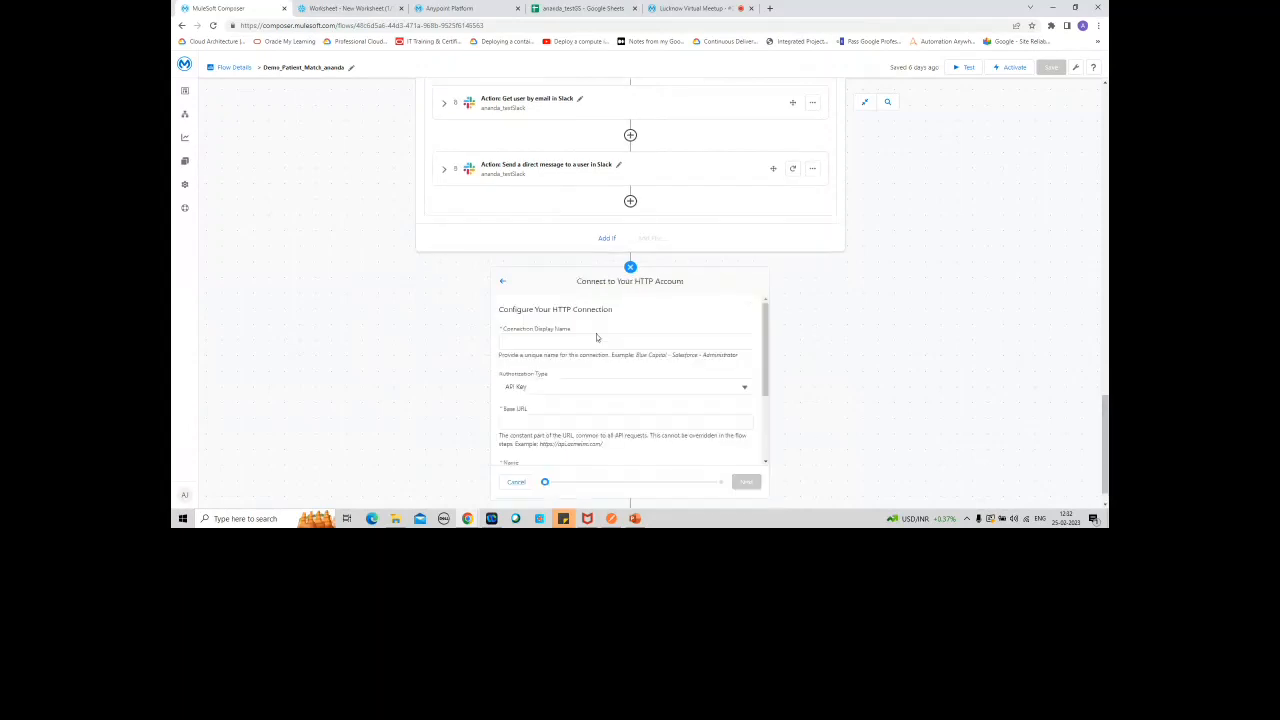
# Step: Name the new HTTP connection demo_http_2 and set its authentication type to Basic Authentication
pyautogui.click(580, 339)
pyautogui.write('demo_http_2')
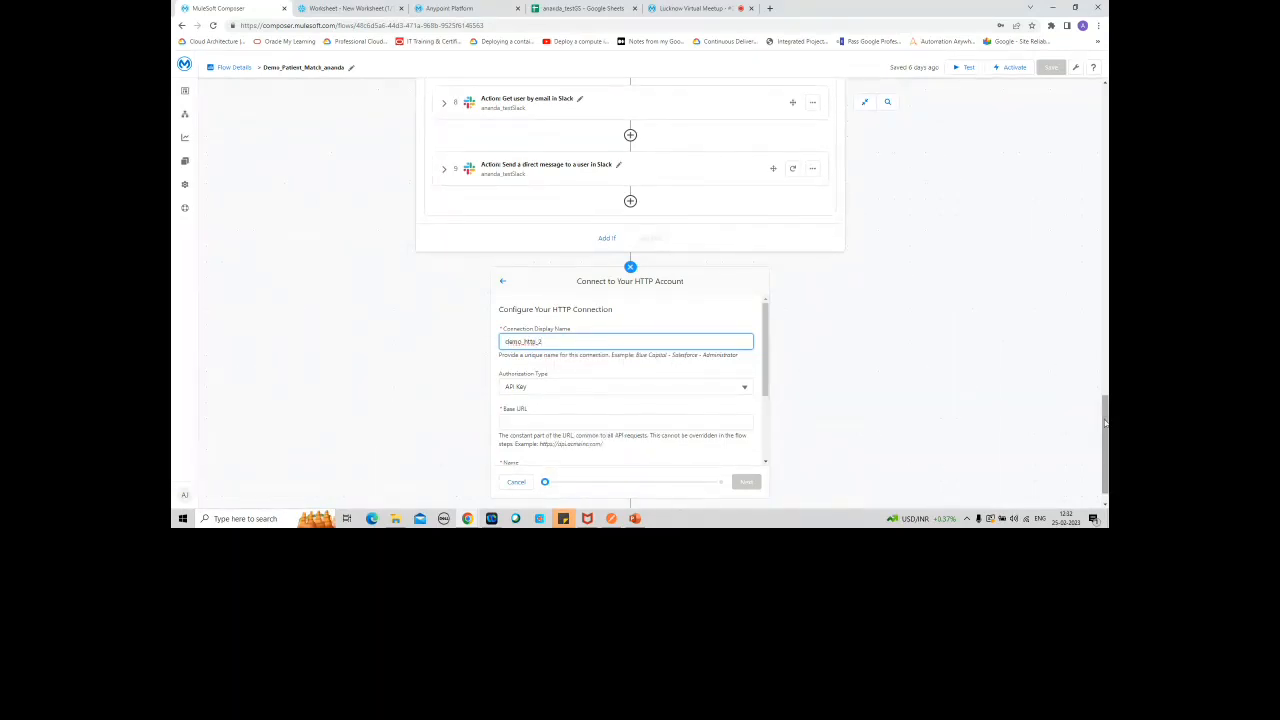
pyautogui.scroll(-1, 808, 254)
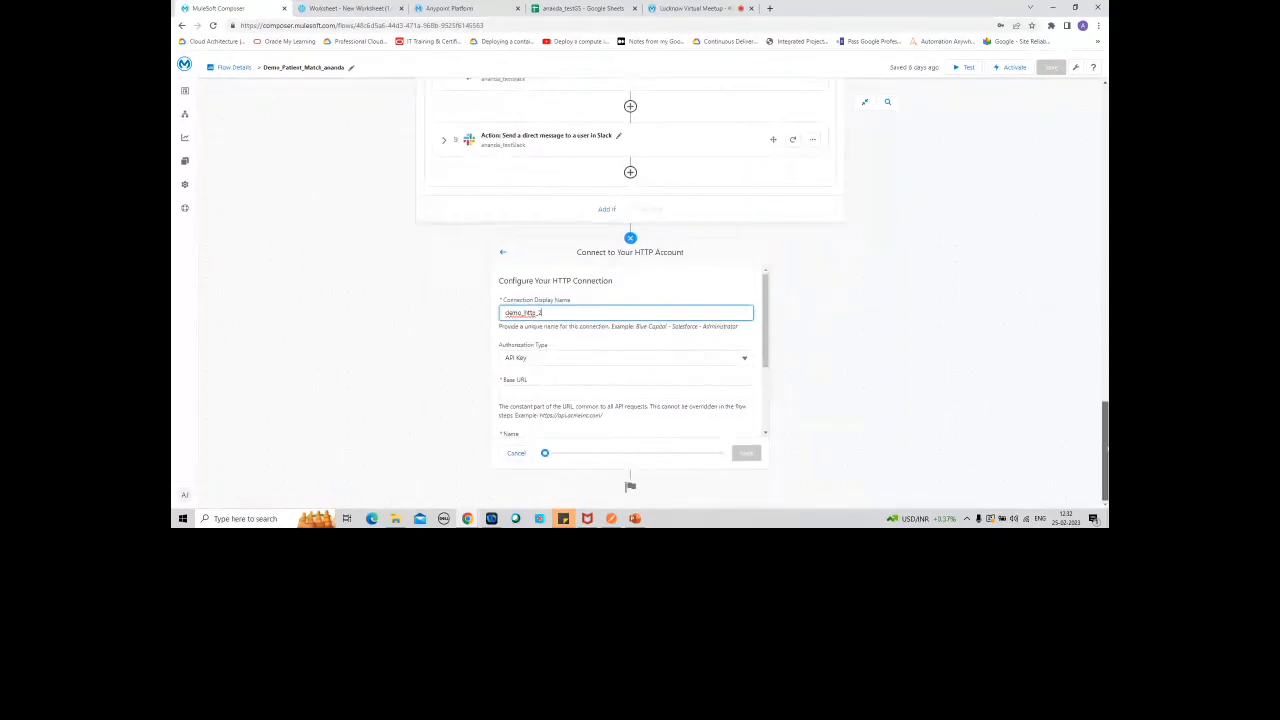
pyautogui.click(746, 359)
pyautogui.click(597, 354)
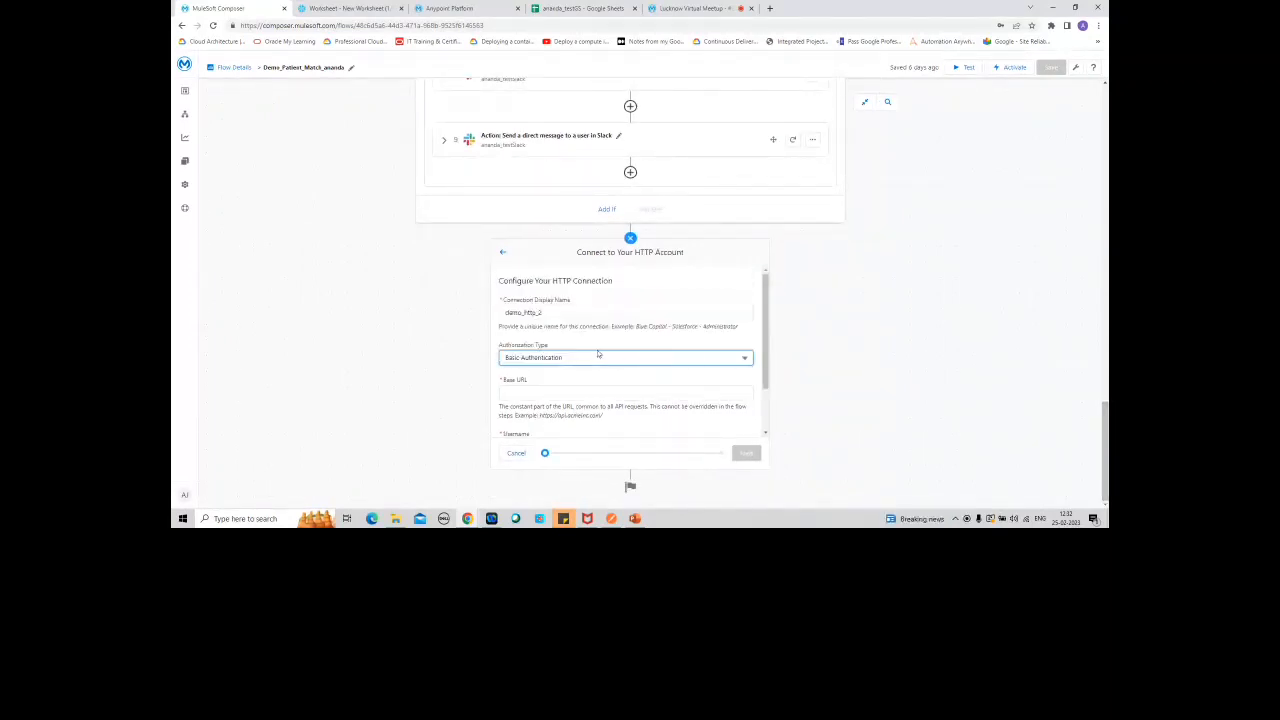
pyautogui.moveTo(767, 386); pyautogui.dragTo(769, 431)
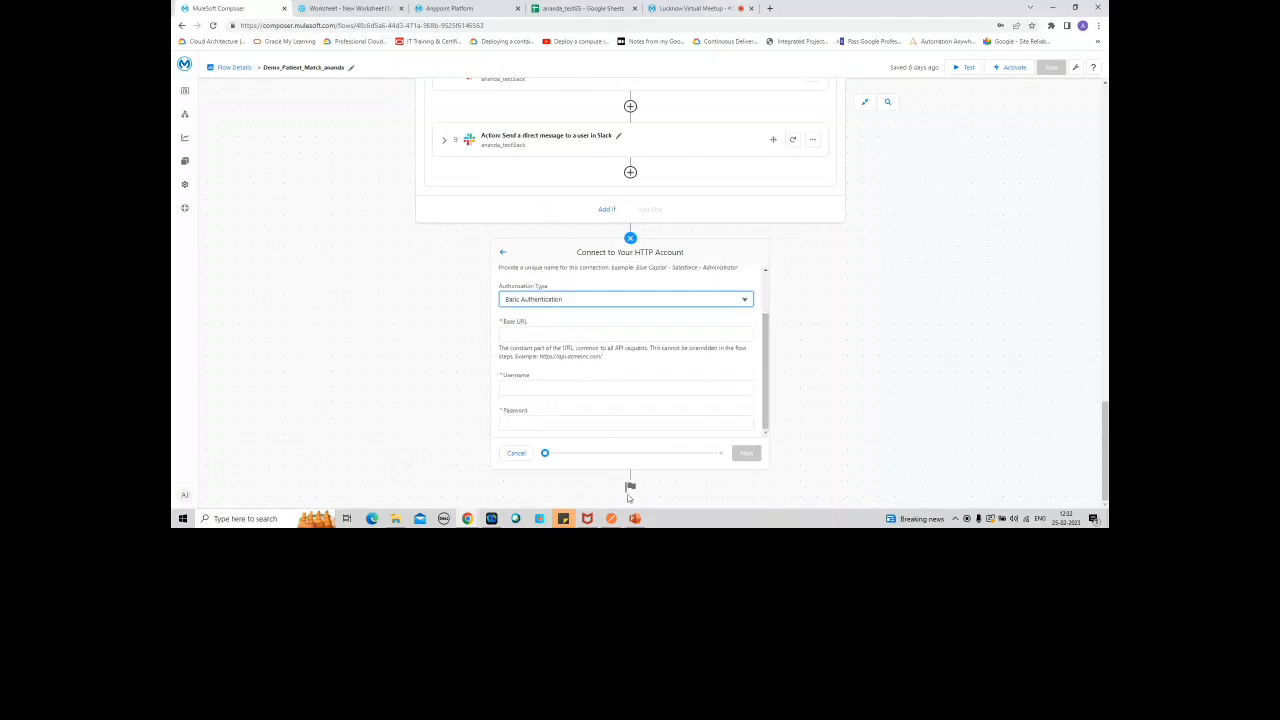
# Step: Copy the host part of the patient-match request URL from Postman into the connection's Base URL, leaving out the match path
pyautogui.click(611, 518)
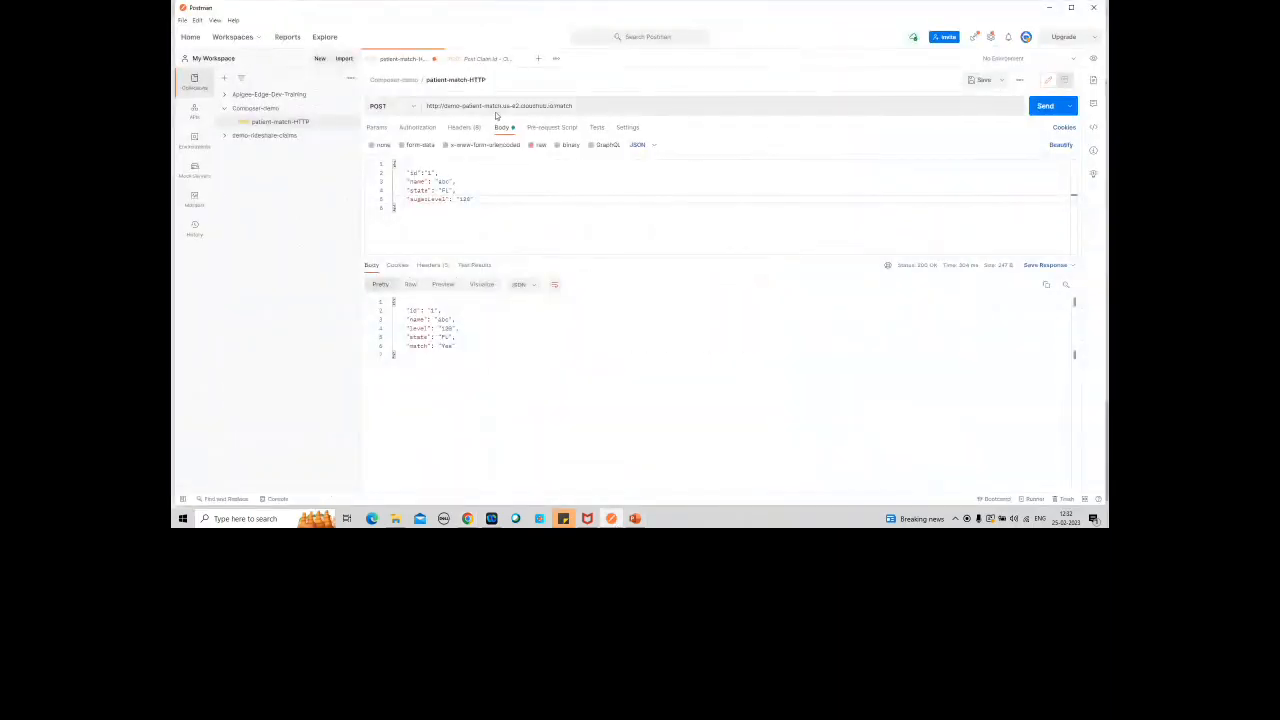
pyautogui.moveTo(551, 105); pyautogui.dragTo(423, 105)
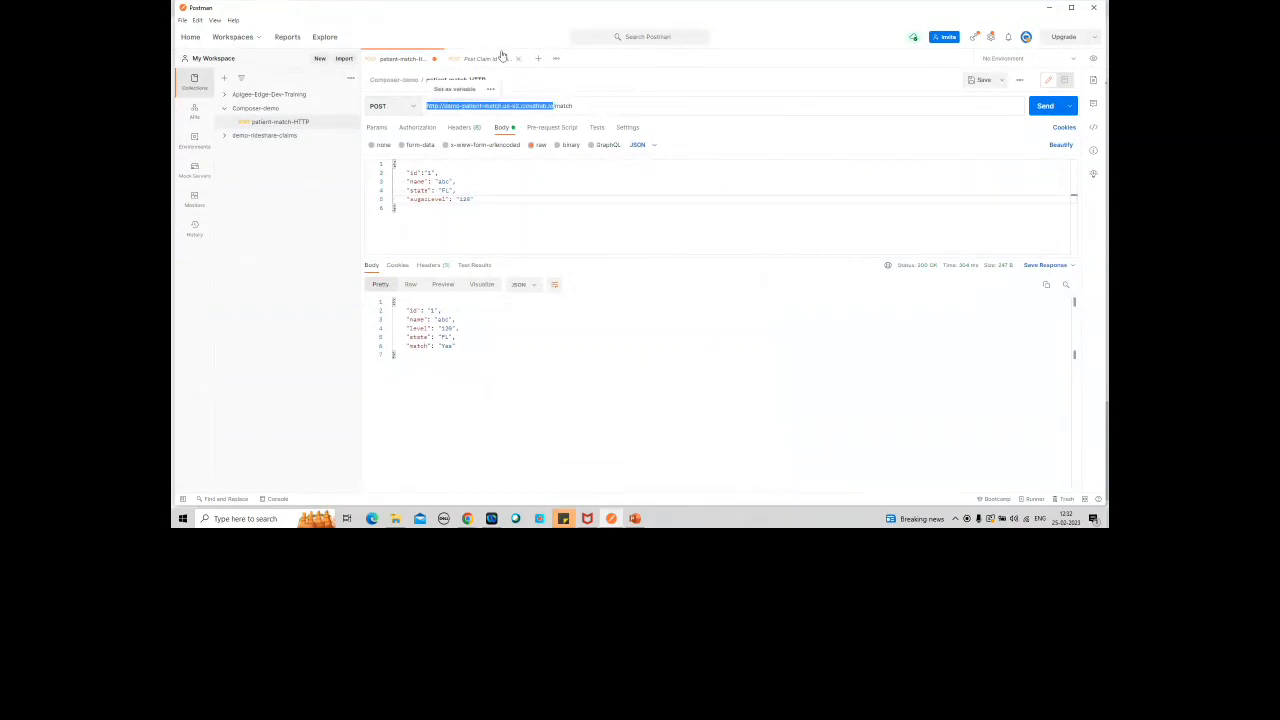
pyautogui.hotkey('alt', 'Tab')
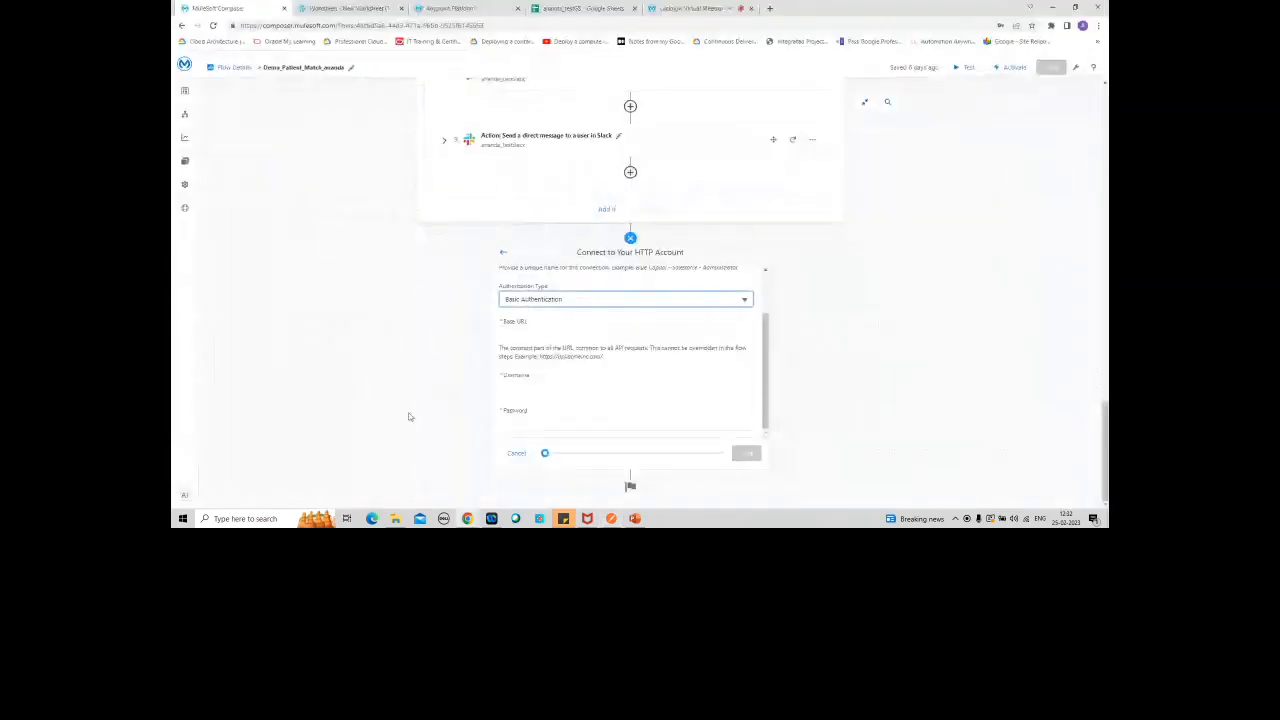
pyautogui.click(532, 334)
pyautogui.write('http://demo-patient-match.us-e1.cloudhub.io')
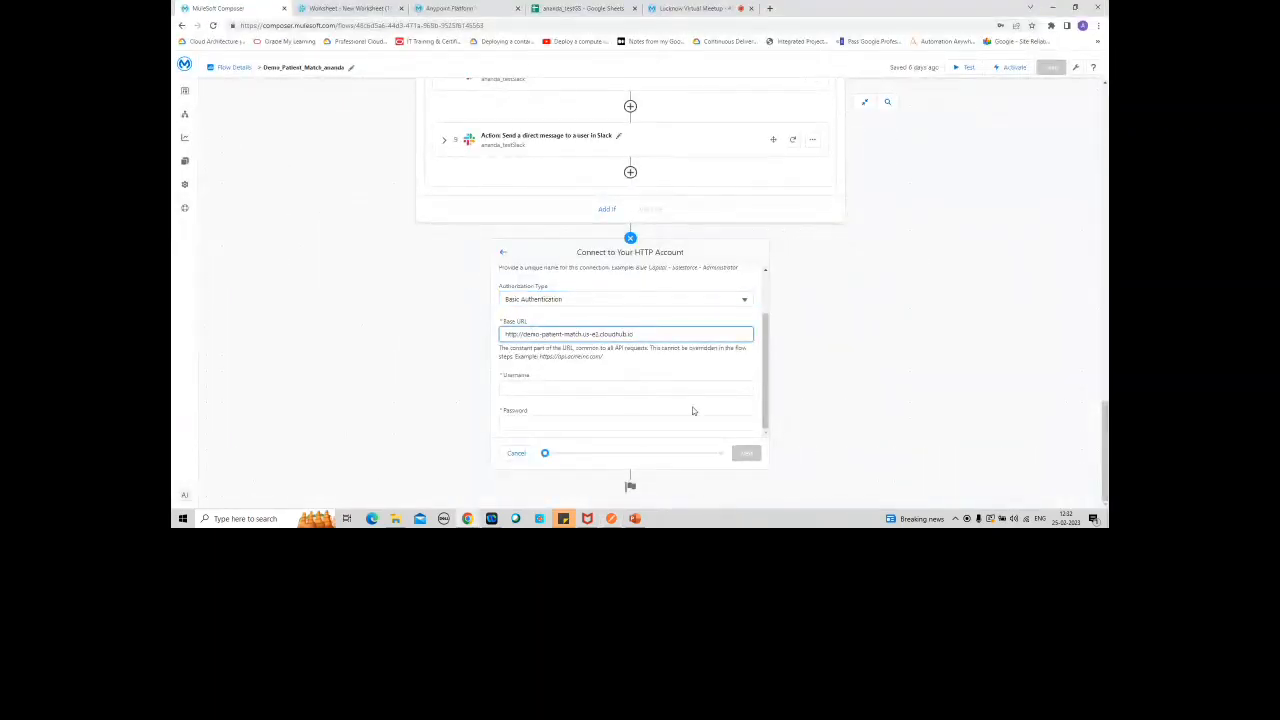
# Step: Enter a dummy username and password for the HTTP connection and proceed to the connection test
pyautogui.click(717, 388)
pyautogui.write('aaa')
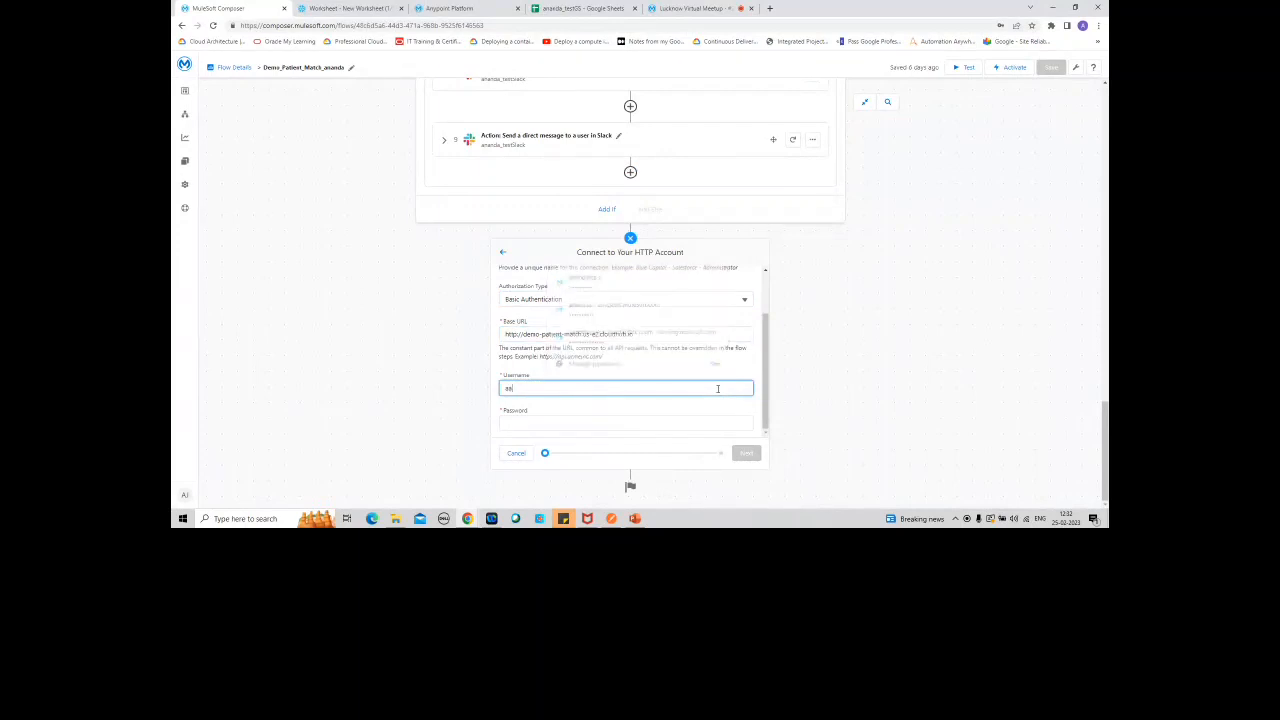
pyautogui.click(645, 421)
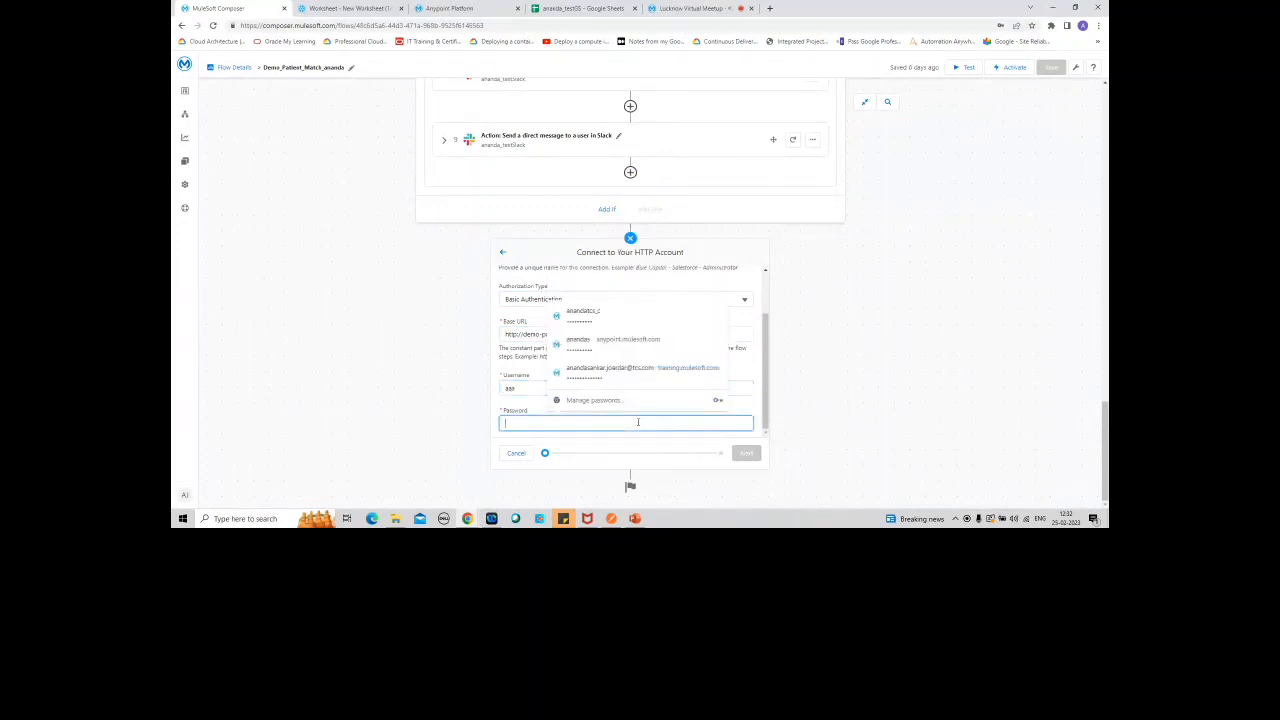
pyautogui.write('aa')
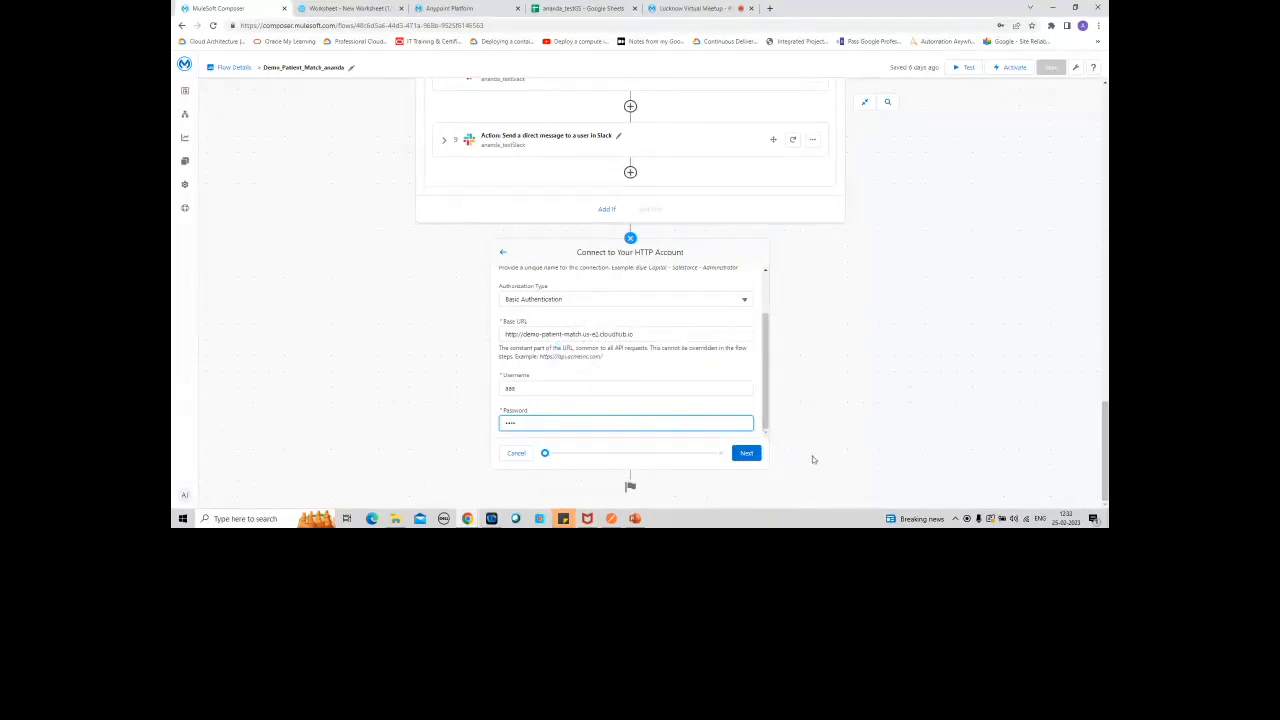
pyautogui.click(746, 454)
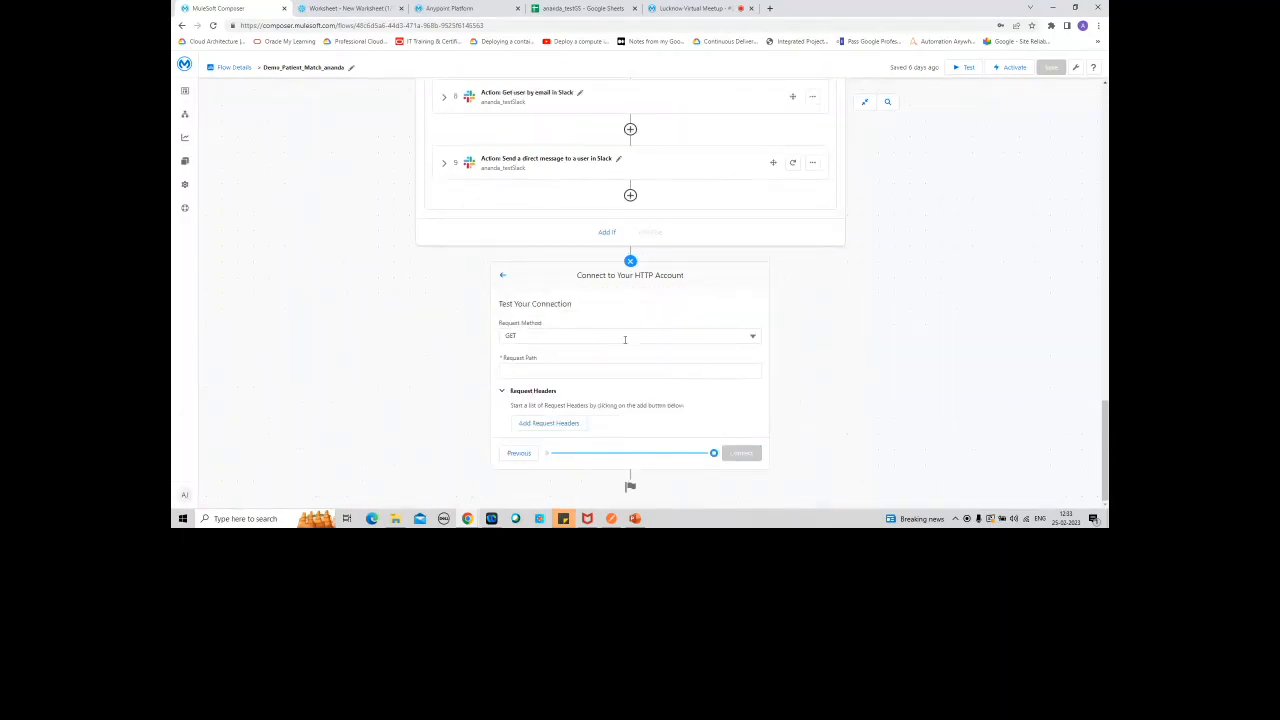
# Step: Set the connection test's request method to POST and bring its request path, headers and body settings into view
pyautogui.click(752, 336)
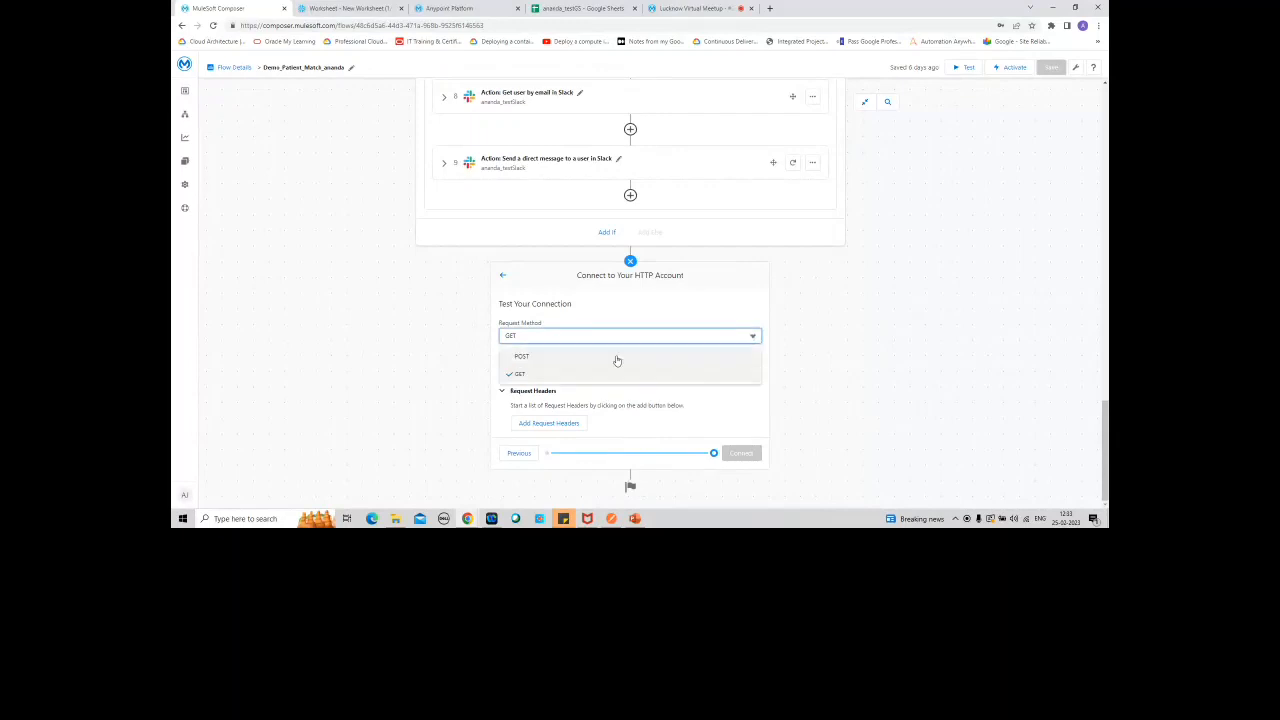
pyautogui.click(554, 358)
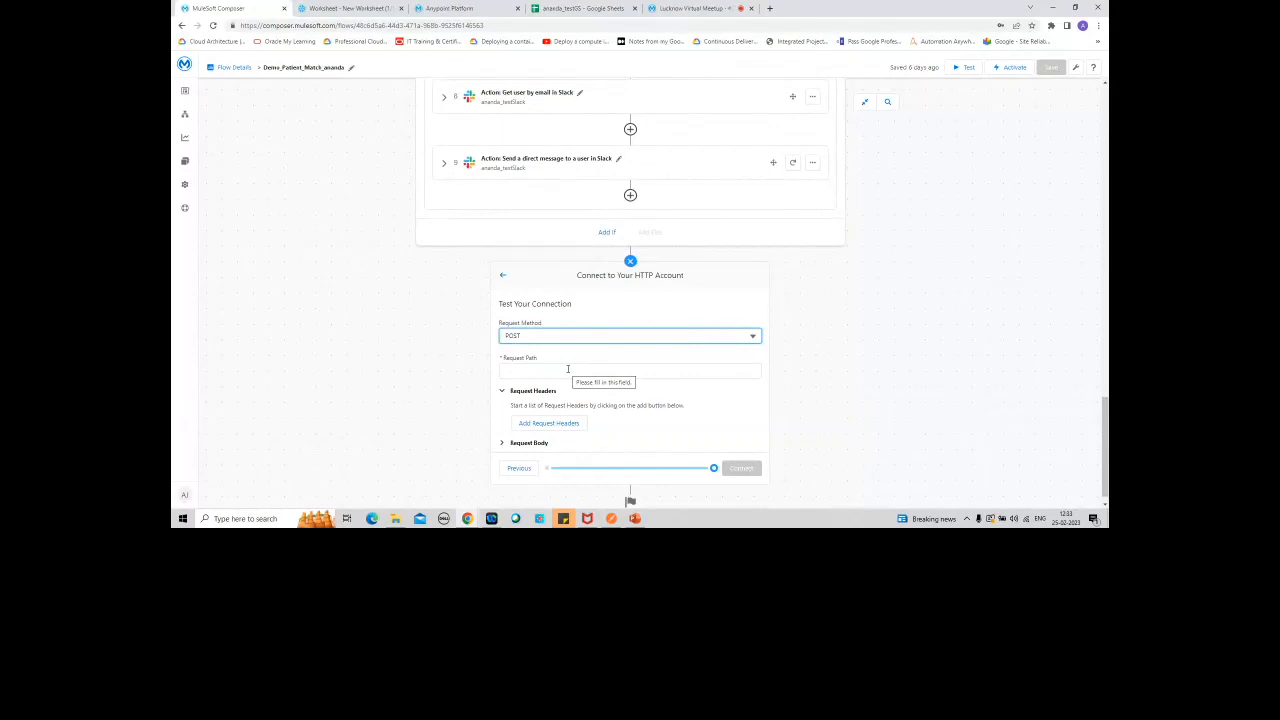
pyautogui.scroll(-1, 1105, 440)
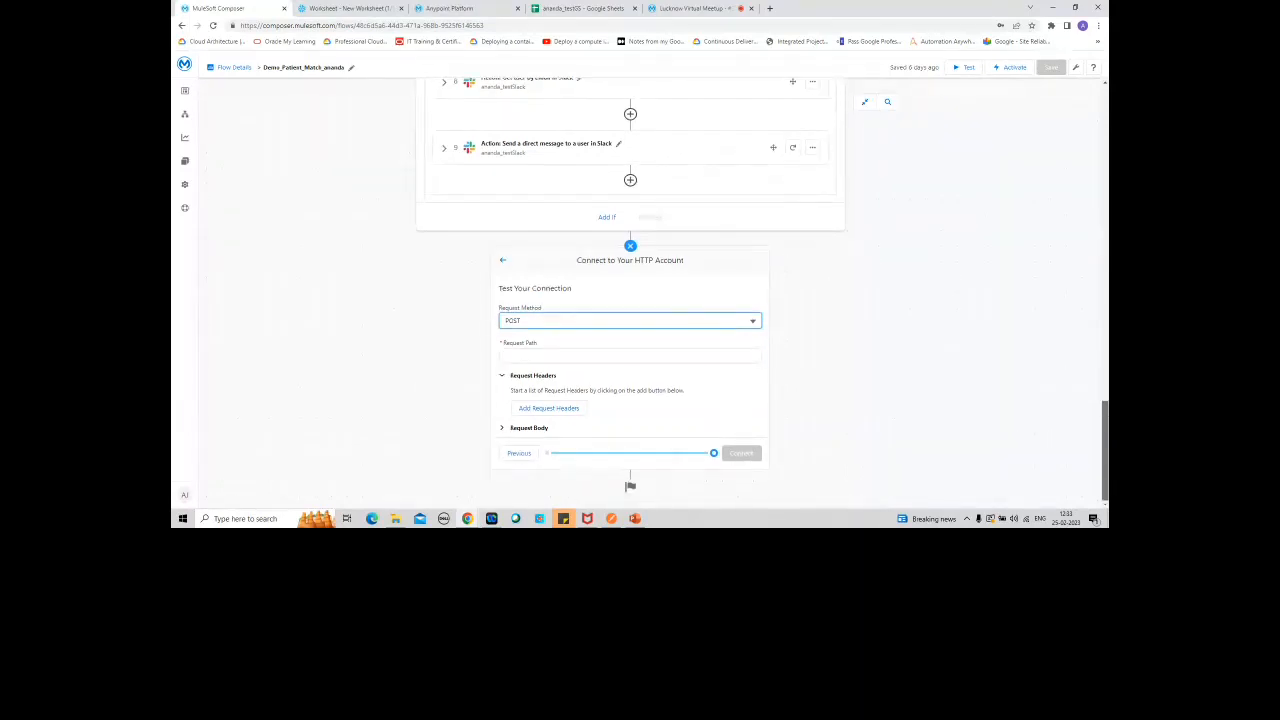
# Step: Set the connection test's request path to /match and add a Content-Type request header with the value application/json
pyautogui.click(579, 358)
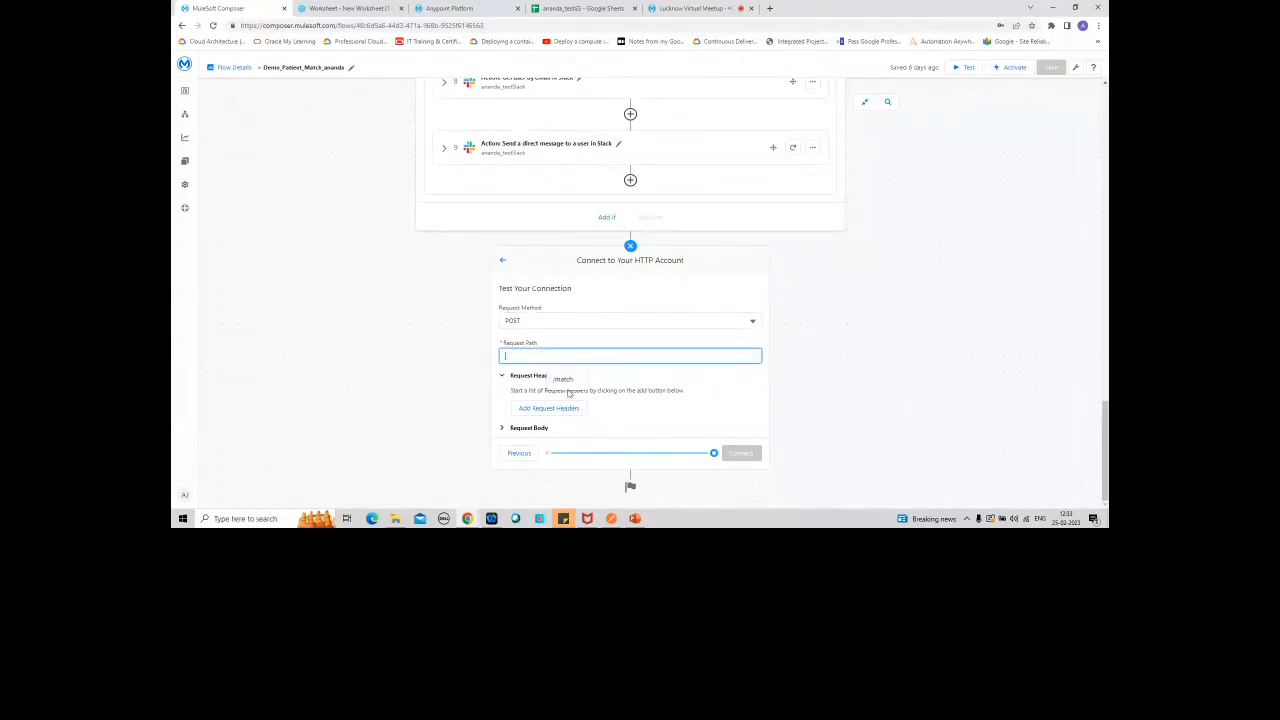
pyautogui.click(563, 379)
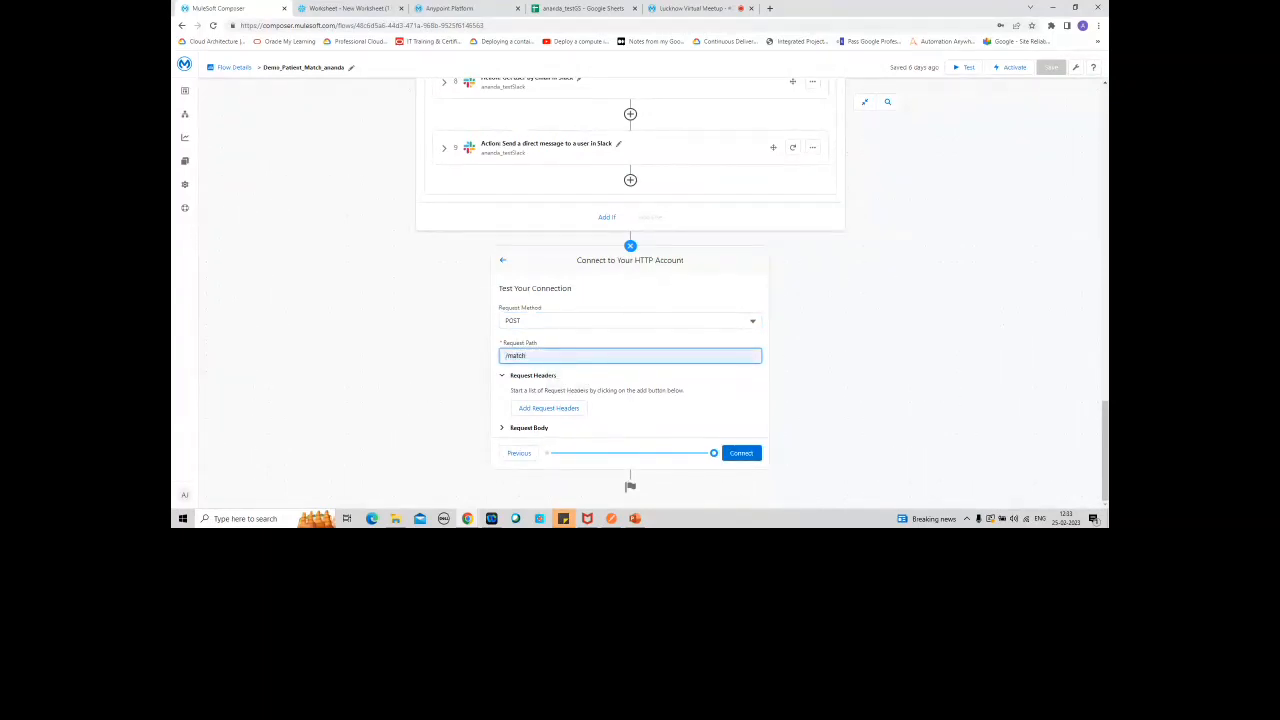
pyautogui.click(566, 410)
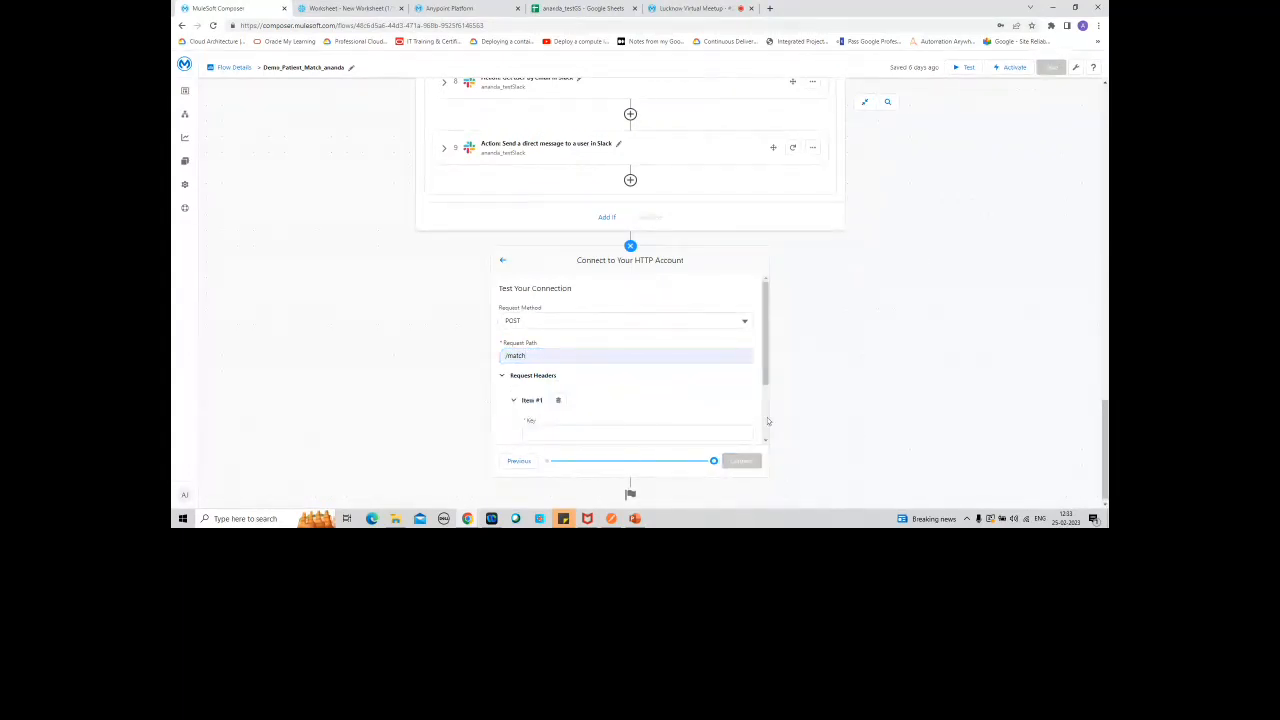
pyautogui.moveTo(763, 371); pyautogui.dragTo(768, 436)
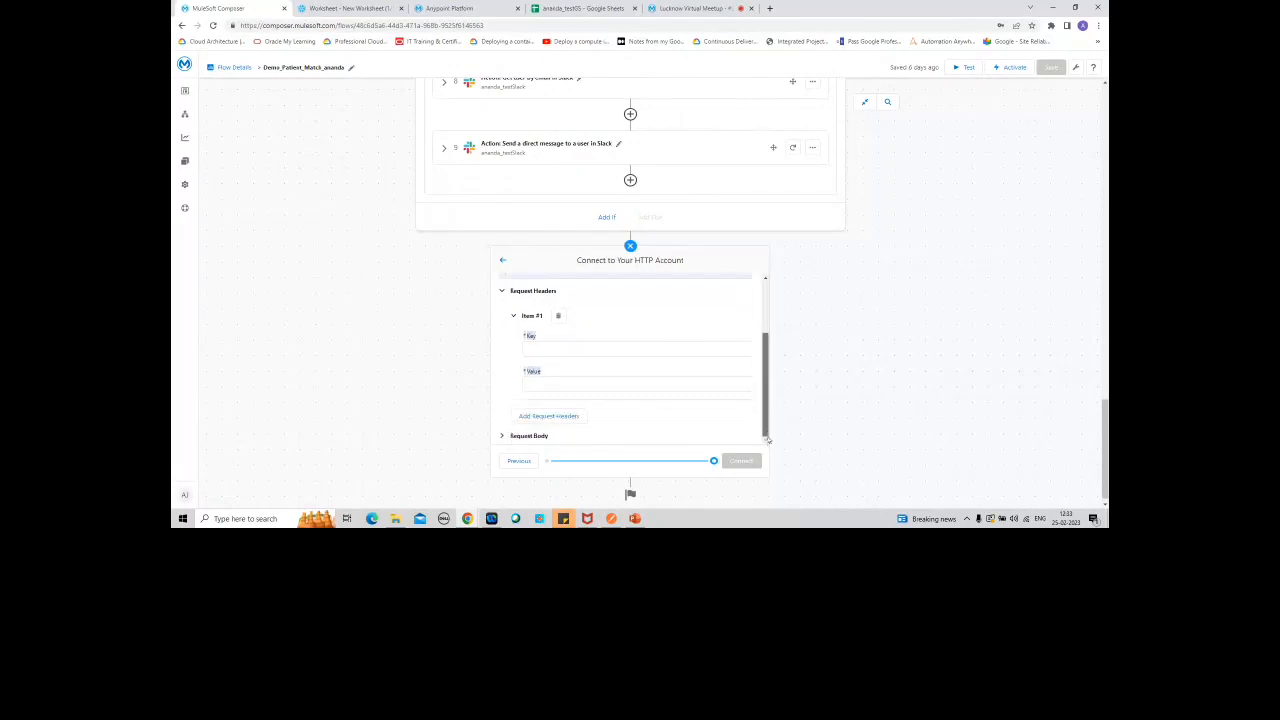
pyautogui.click(575, 348)
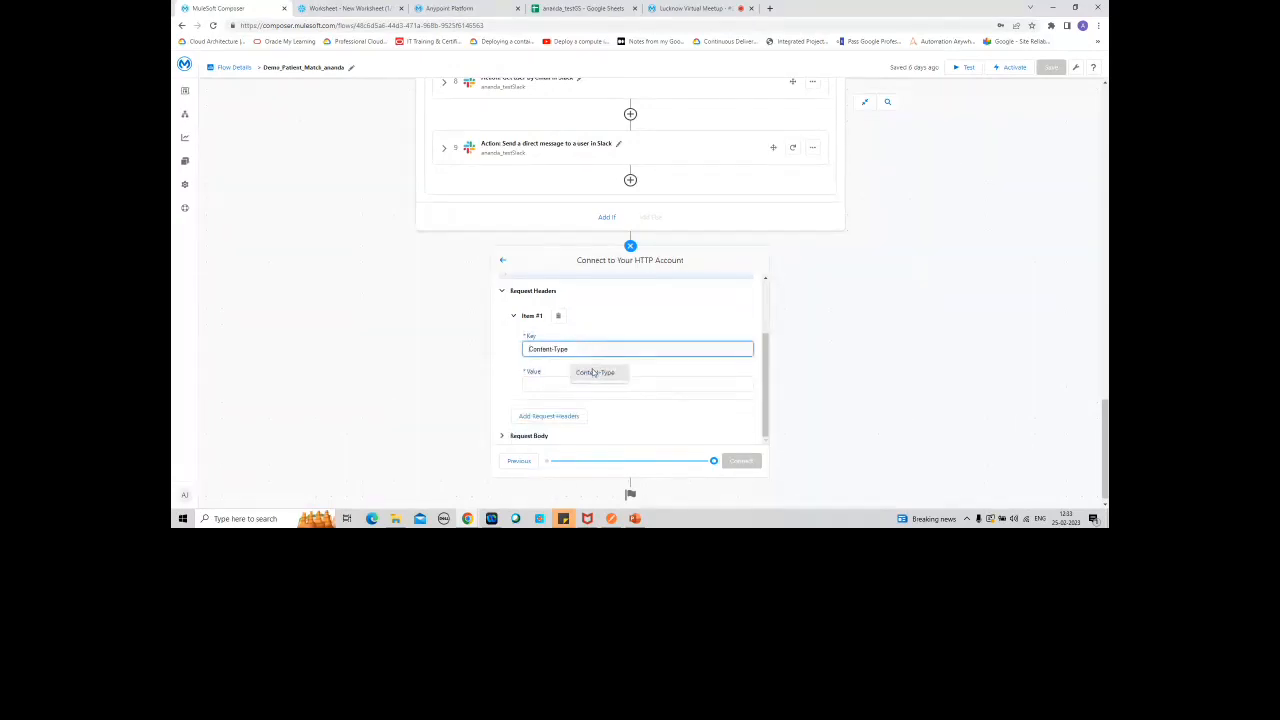
pyautogui.click(593, 373)
pyautogui.click(563, 387)
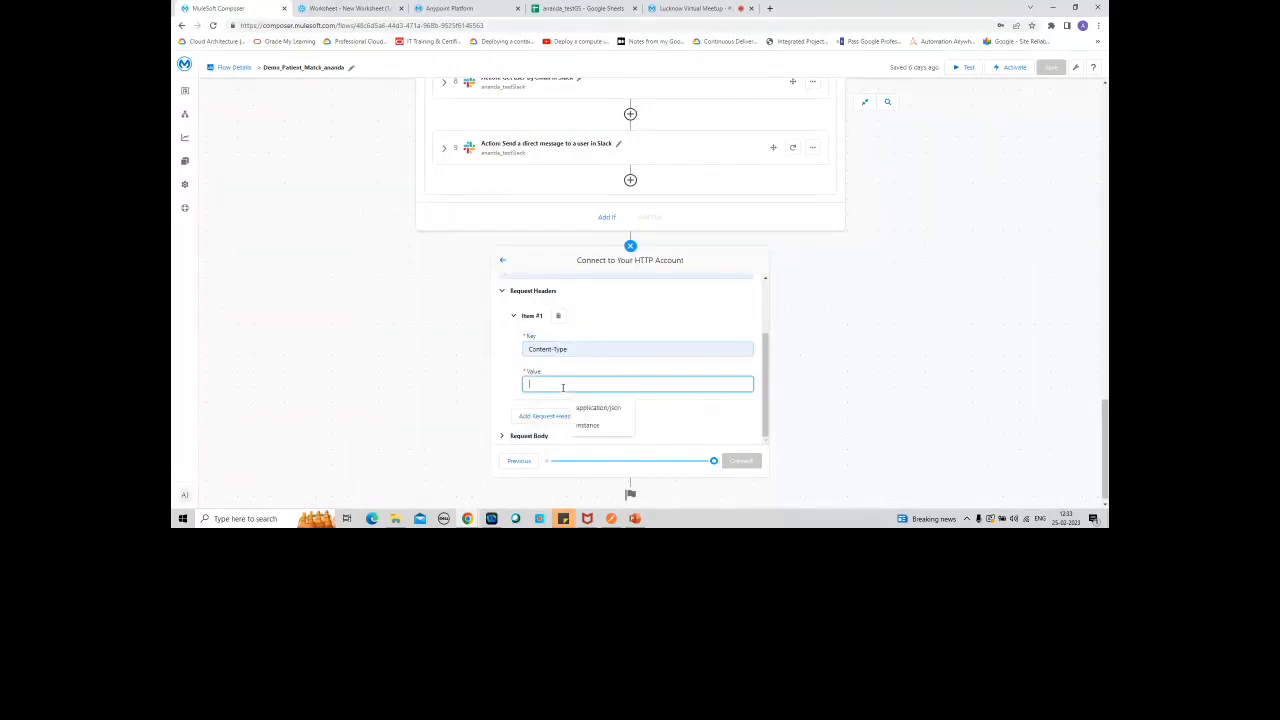
pyautogui.click(590, 408)
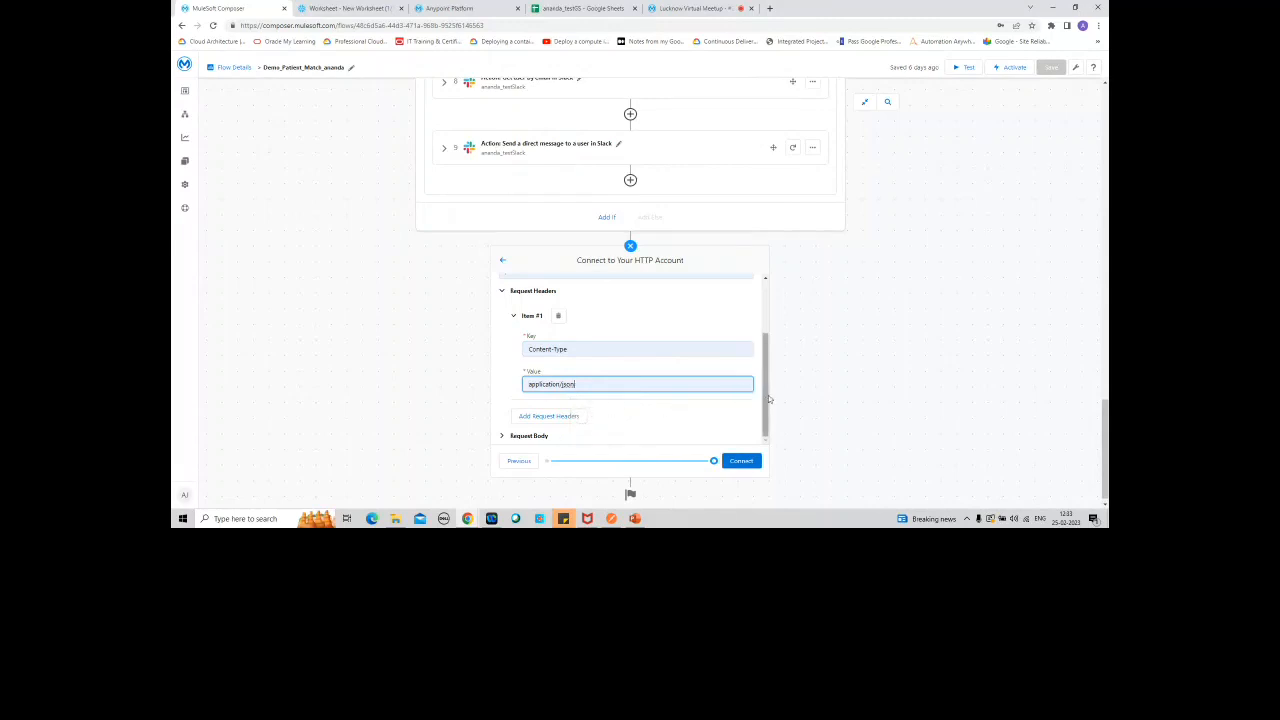
# Step: Copy the patient-match JSON body from Postman into the test's request body, connect the account and dismiss the browser's password warning
pyautogui.click(504, 437)
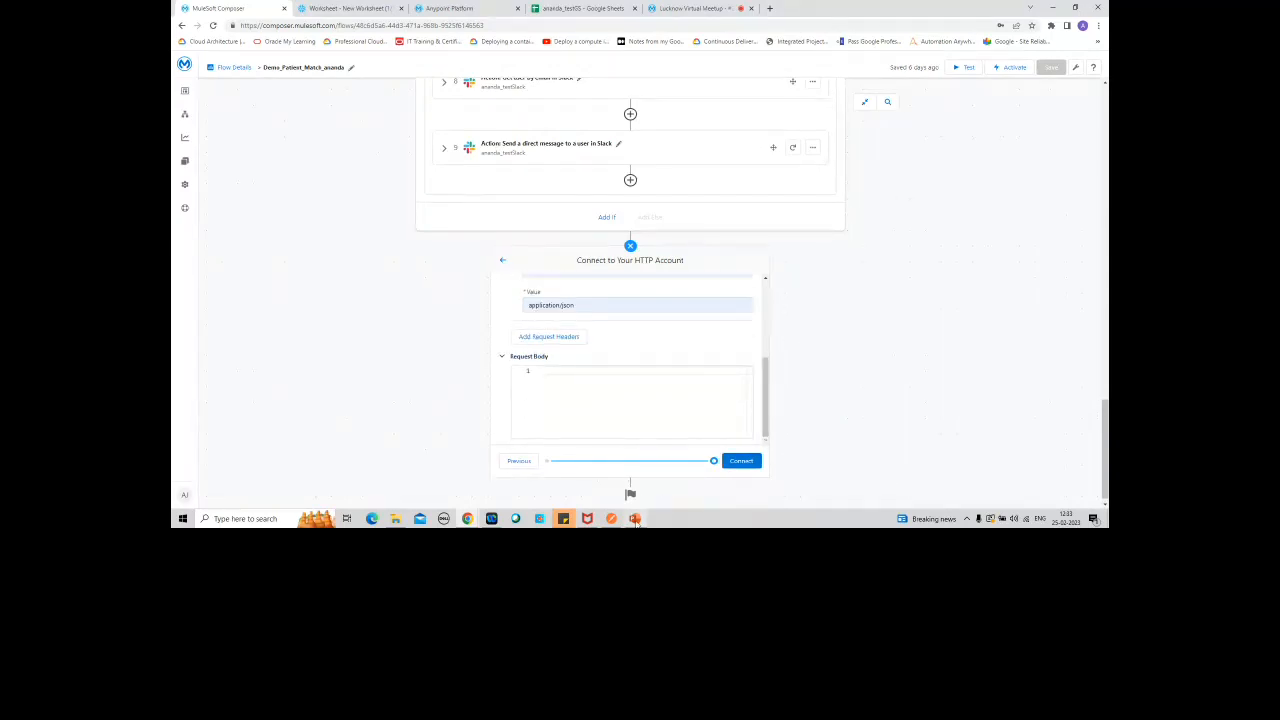
pyautogui.click(563, 518)
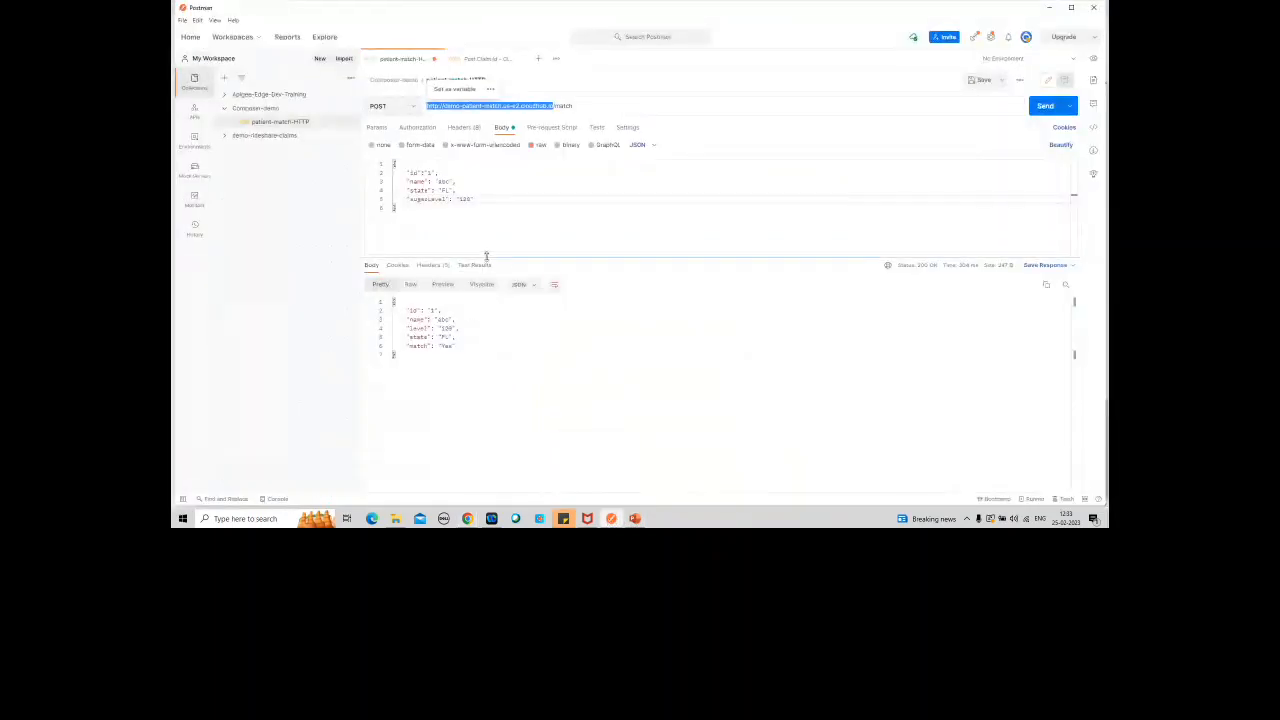
pyautogui.moveTo(476, 200); pyautogui.dragTo(383, 163)
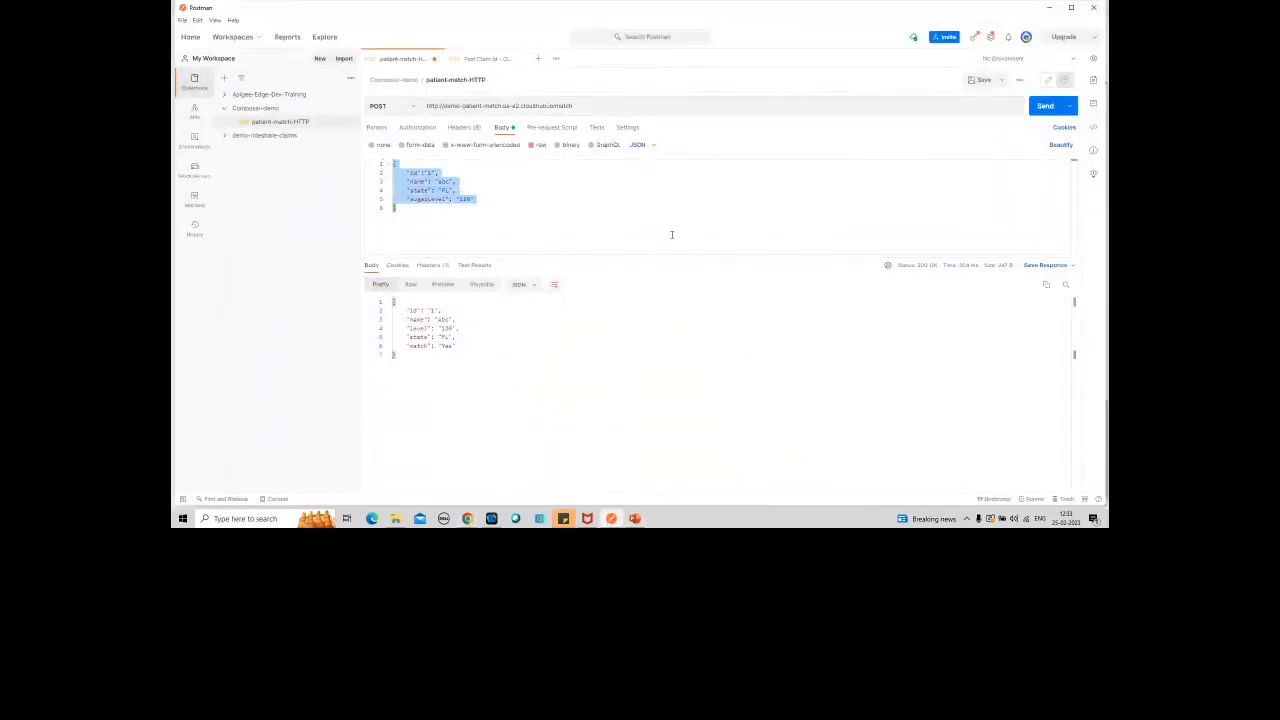
pyautogui.hotkey('ctrl', 'c')
pyautogui.hotkey('alt', 'Tab')
pyautogui.click(586, 373)
pyautogui.hotkey('ctrl', 'v')
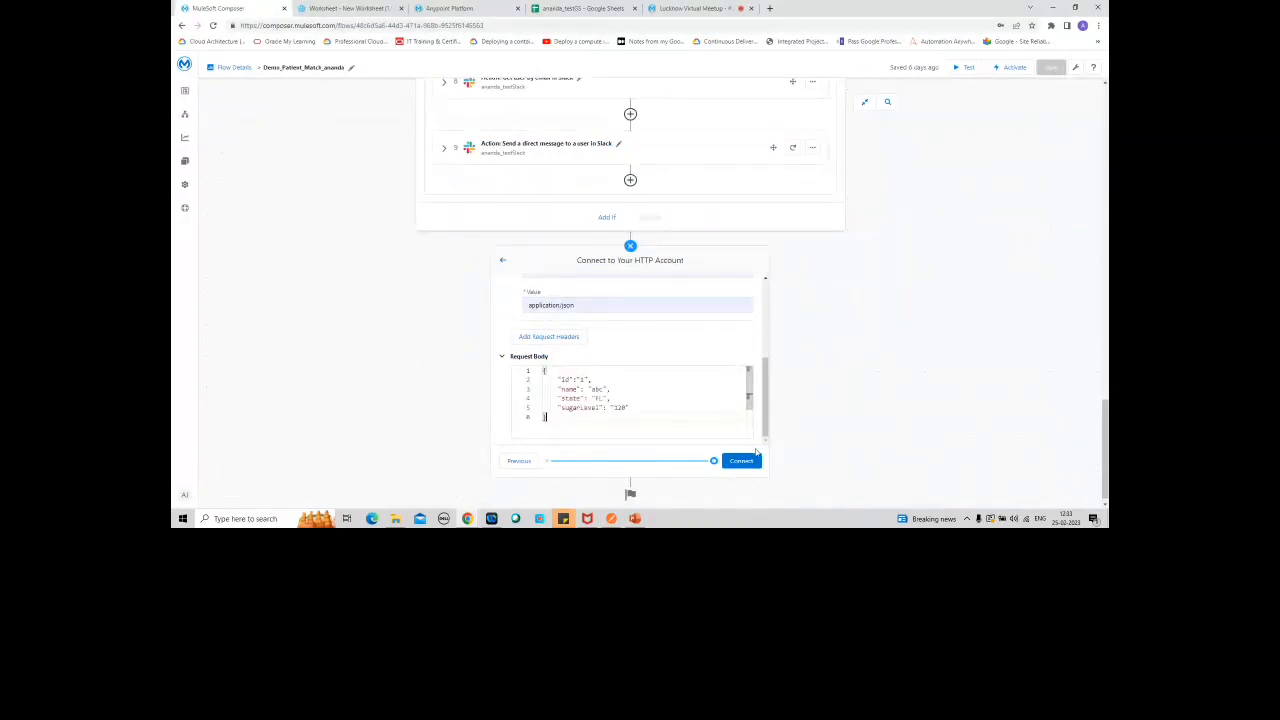
pyautogui.click(747, 461)
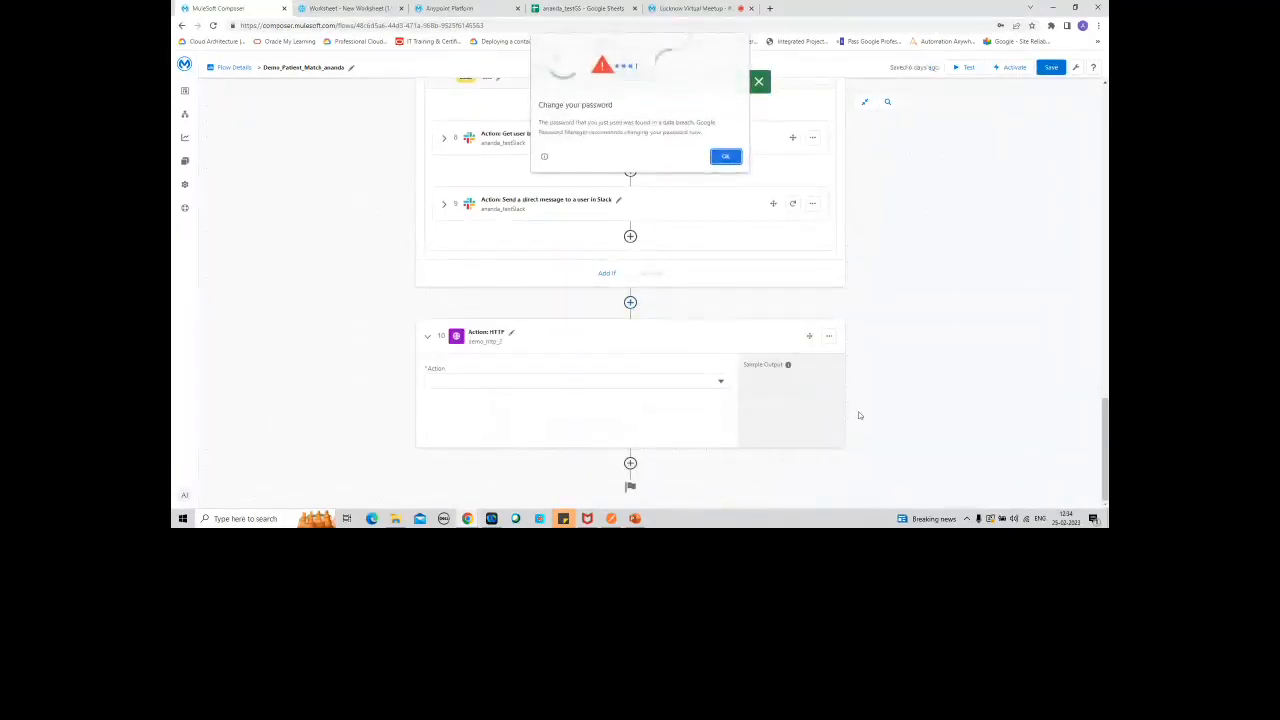
pyautogui.click(724, 157)
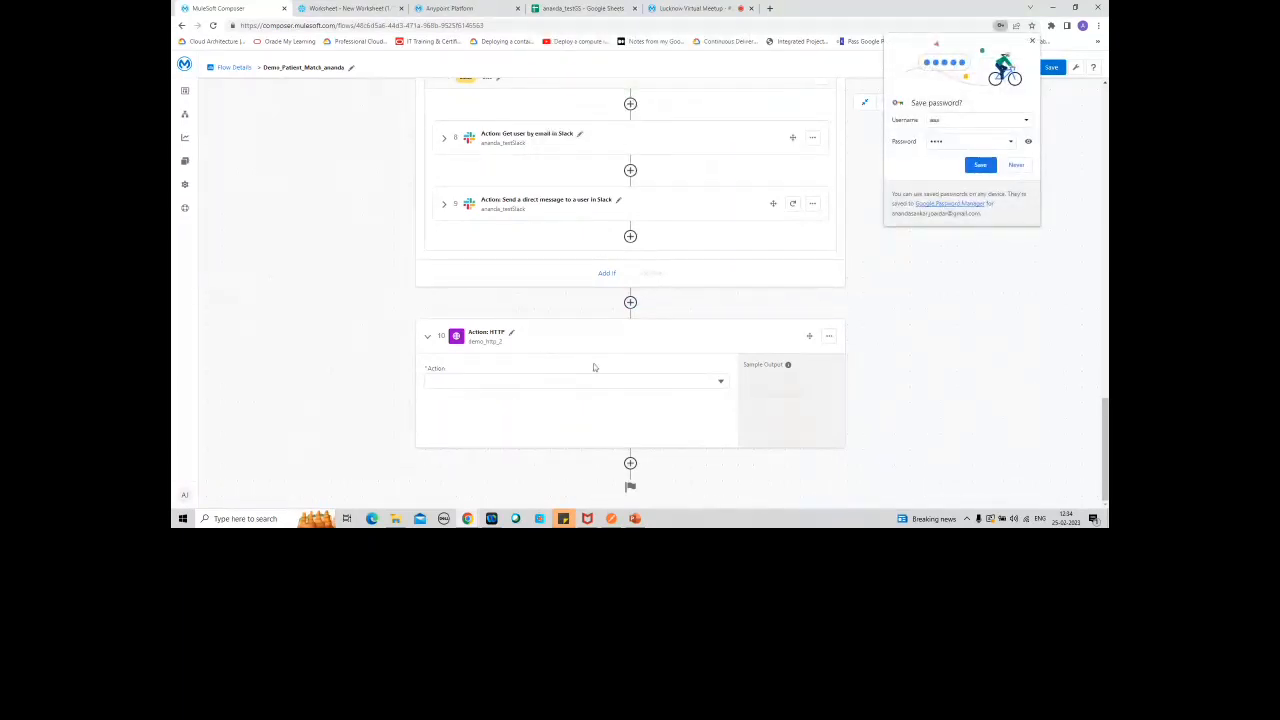
# Step: Configure the new HTTP action as a Simple Request with the POST method and the path /match, closing the save-password prompt
pyautogui.click(720, 380)
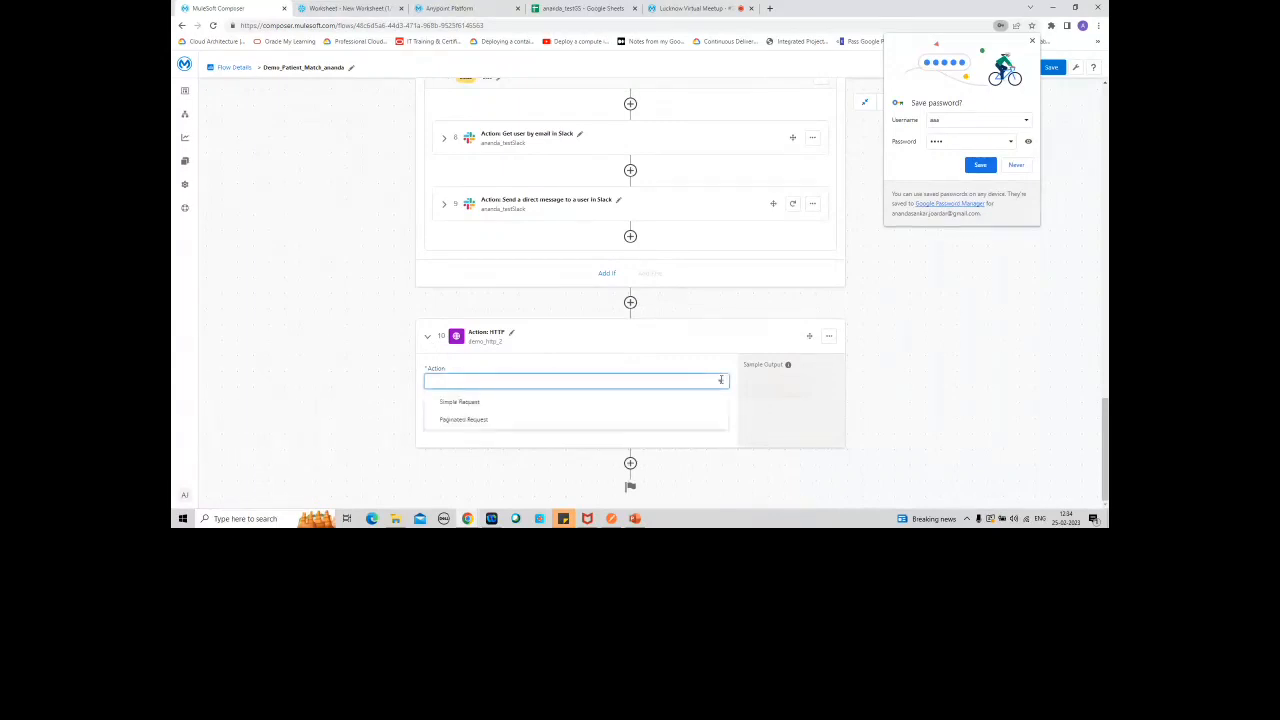
pyautogui.click(482, 405)
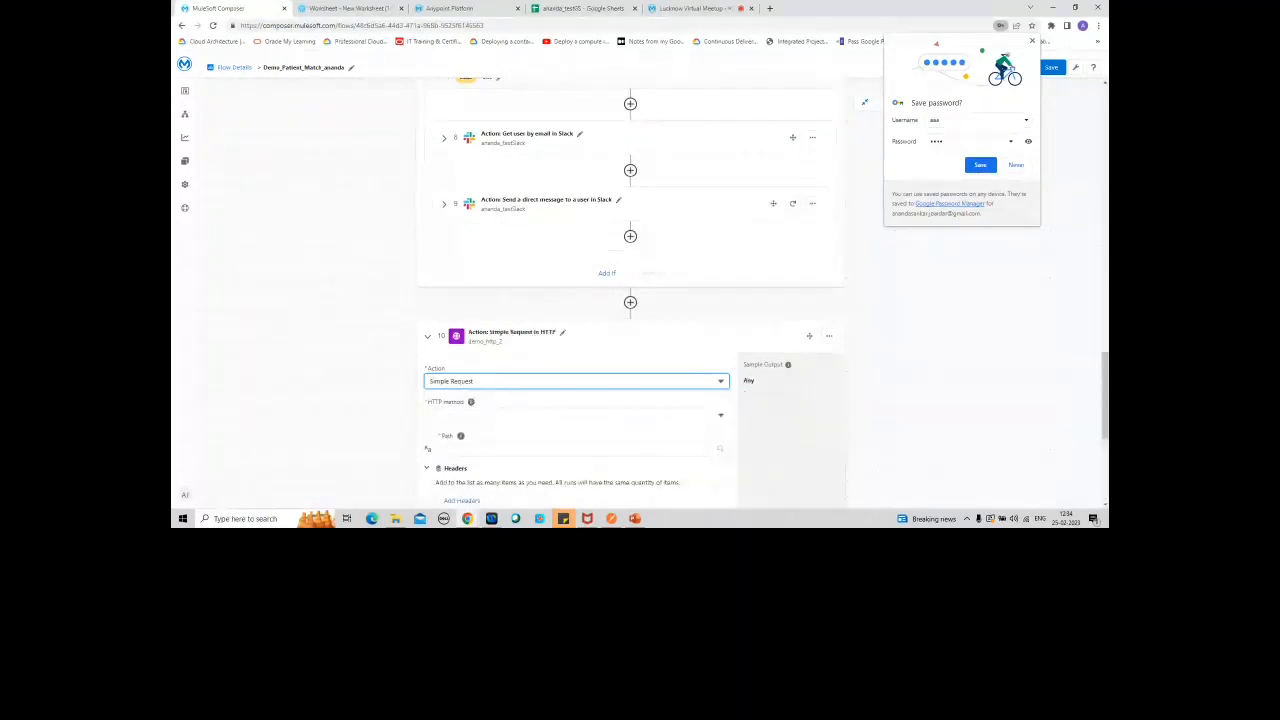
pyautogui.moveTo(1105, 400); pyautogui.dragTo(1105, 430)
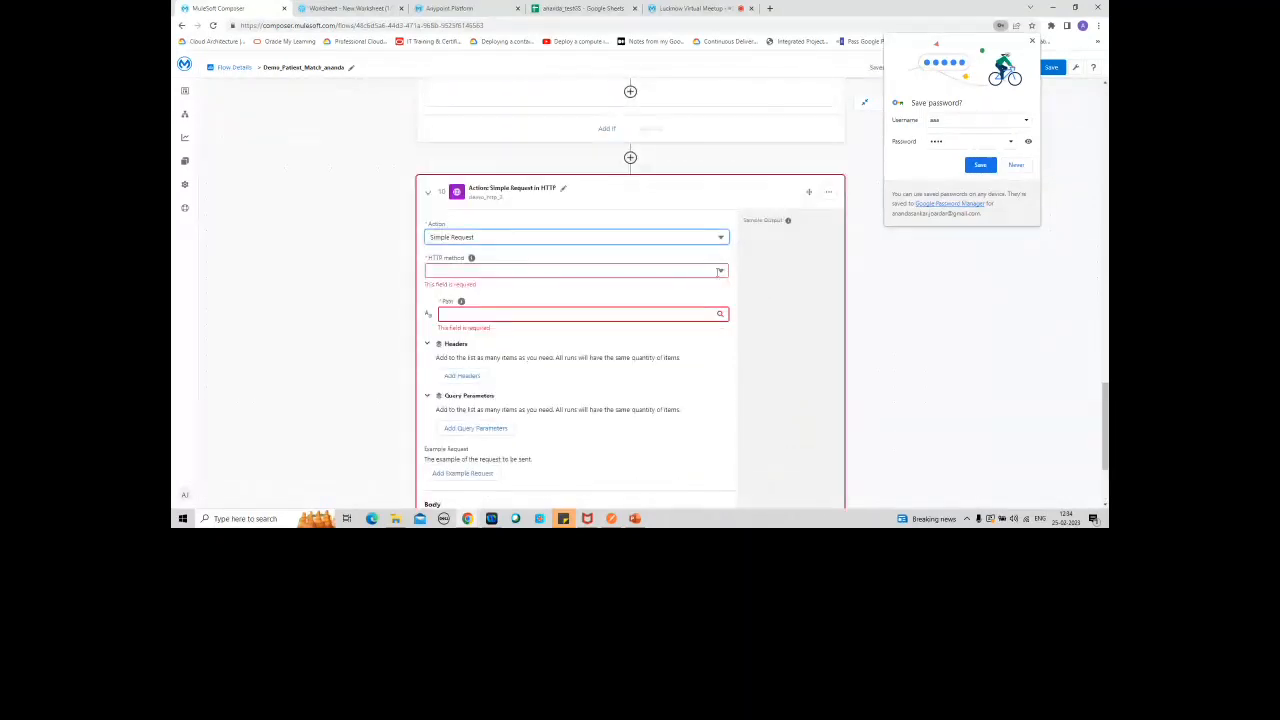
pyautogui.click(490, 270)
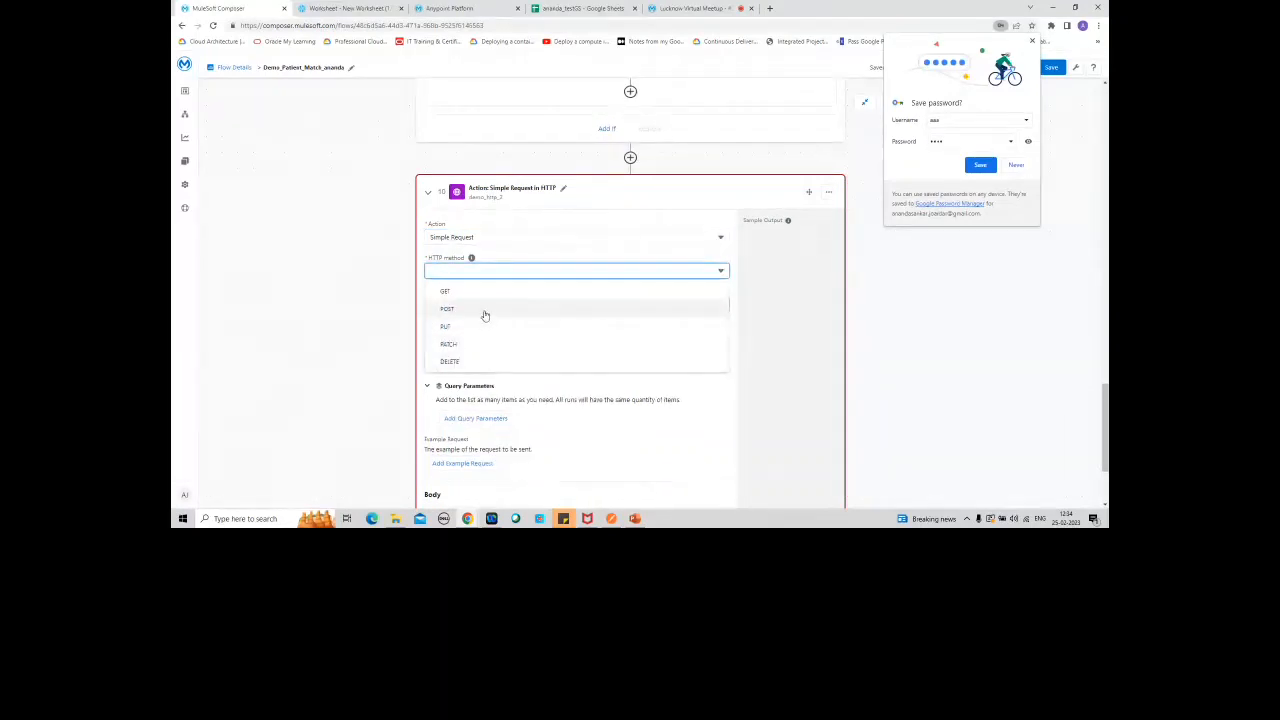
pyautogui.click(484, 309)
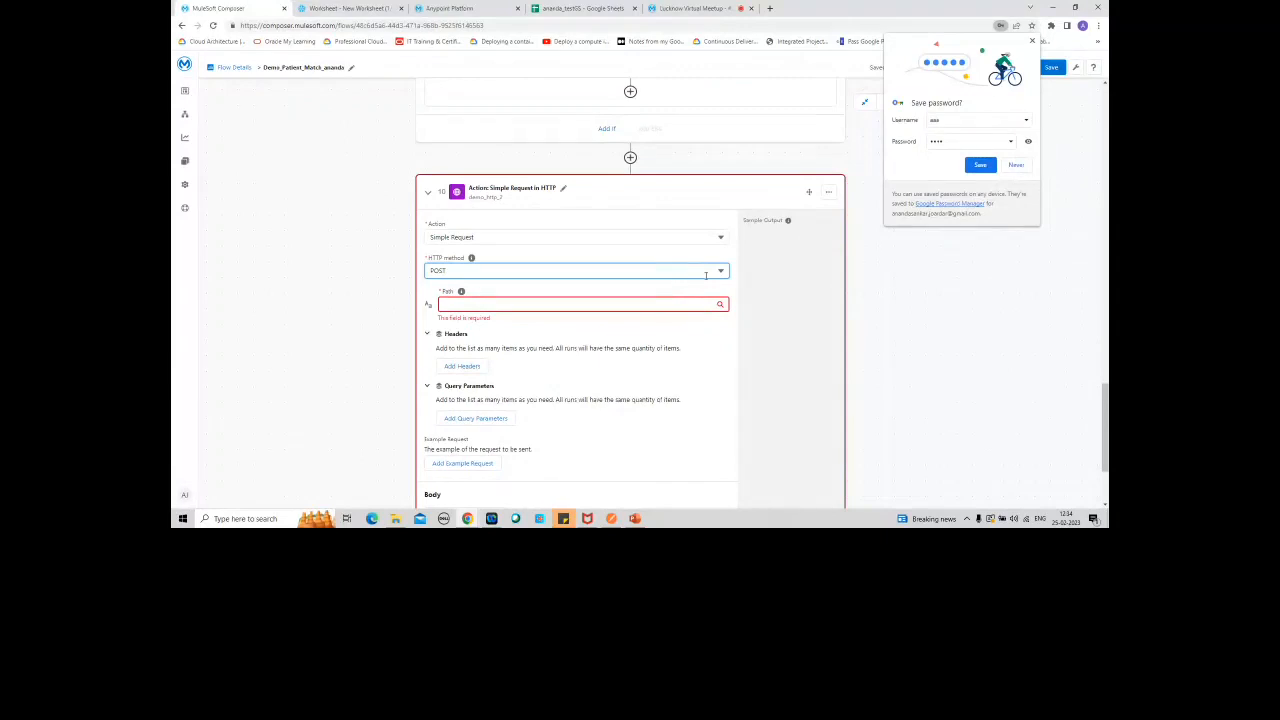
pyautogui.click(1033, 42)
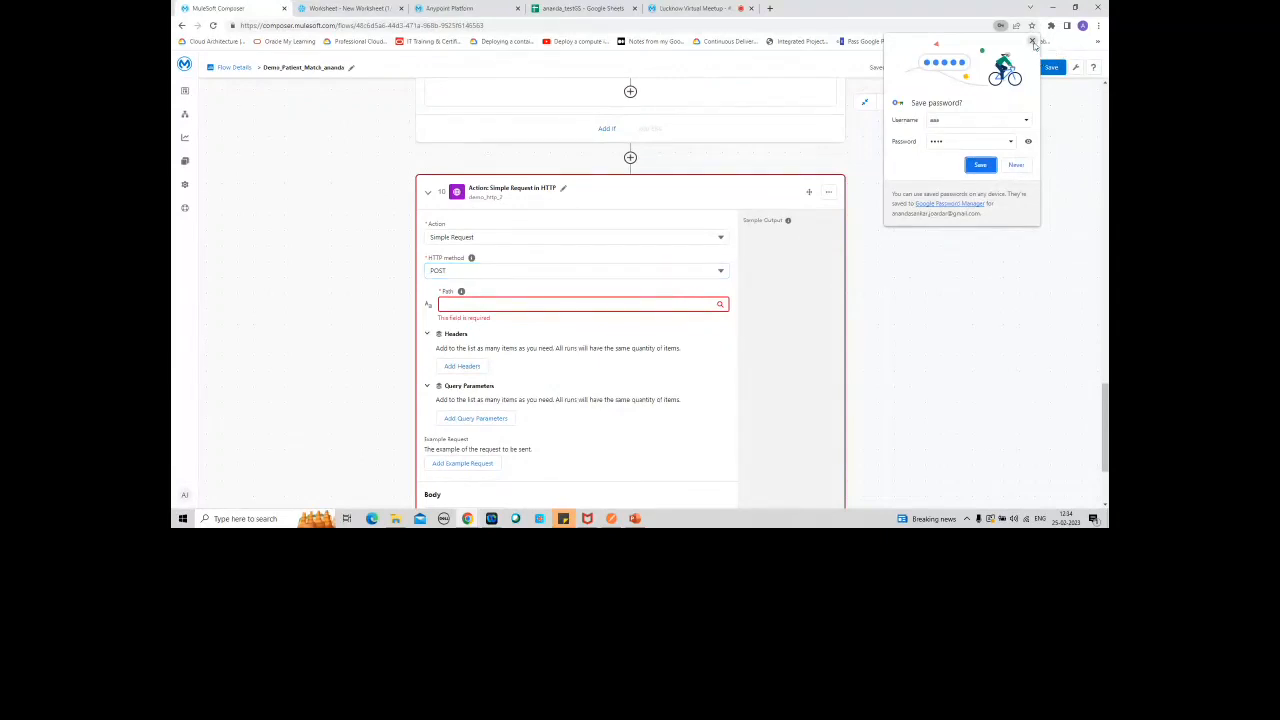
pyautogui.click(719, 305)
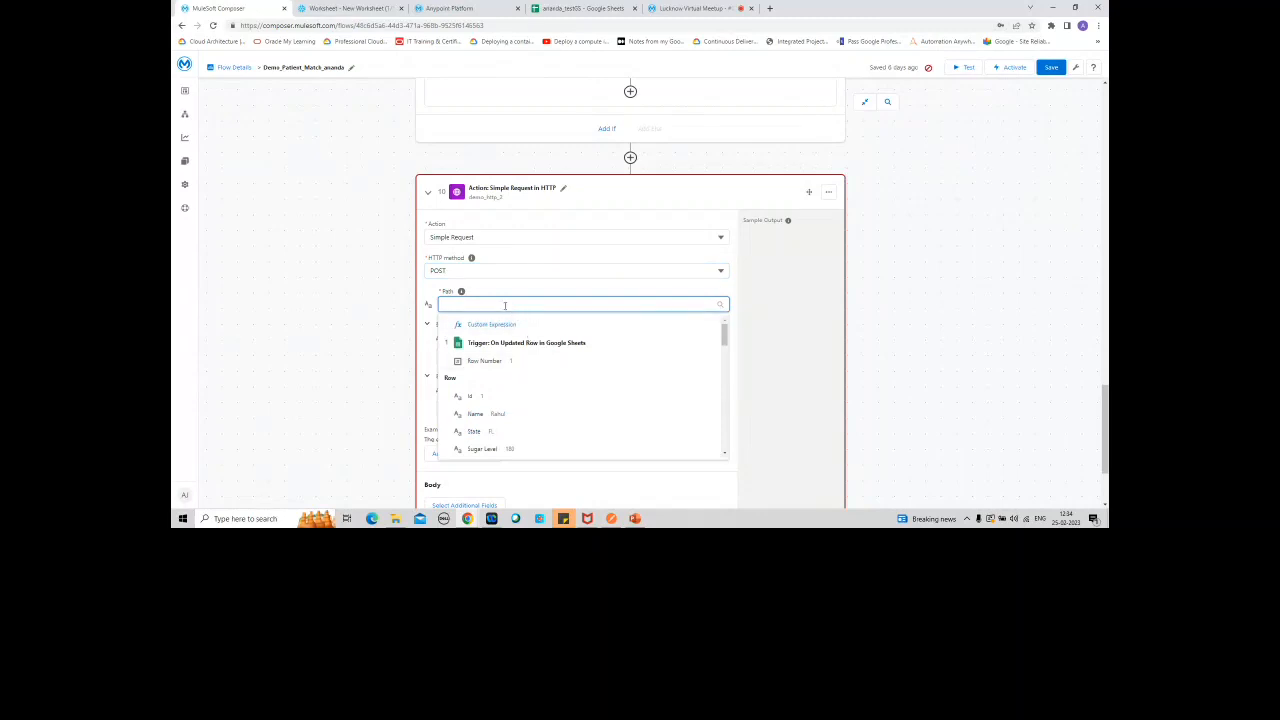
pyautogui.write('/match')
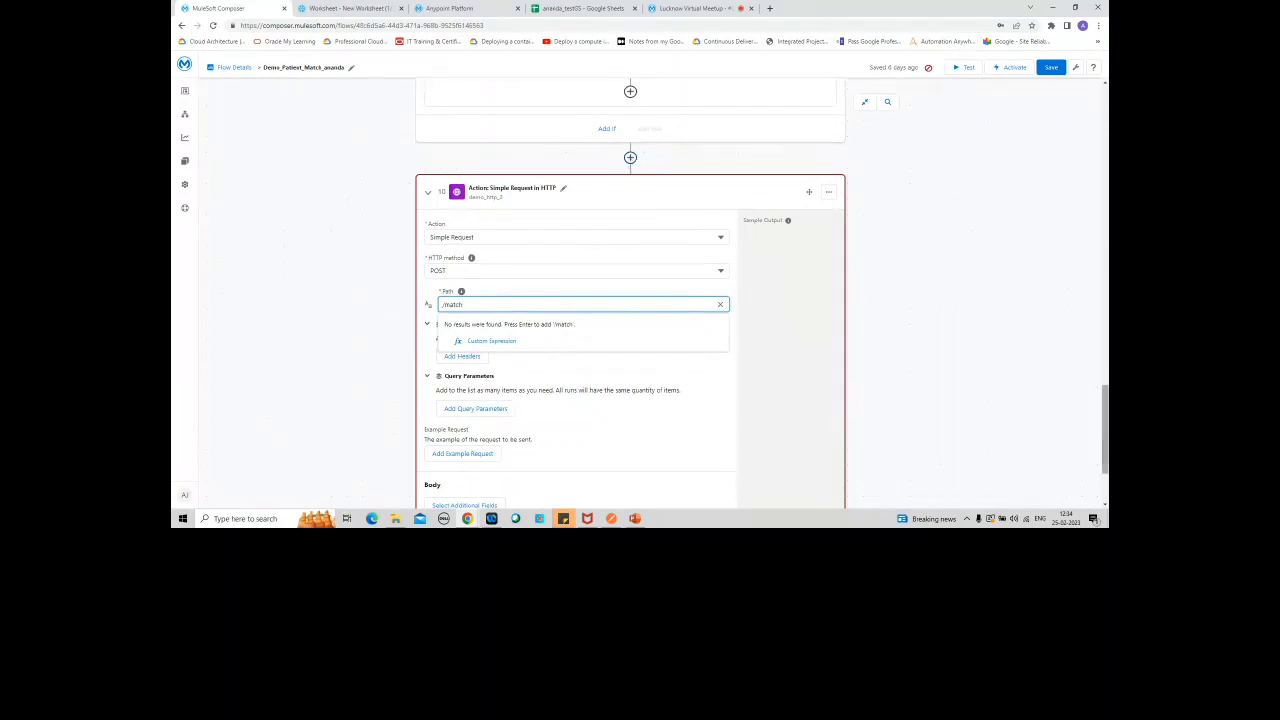
pyautogui.moveTo(1104, 425); pyautogui.dragTo(1104, 452)
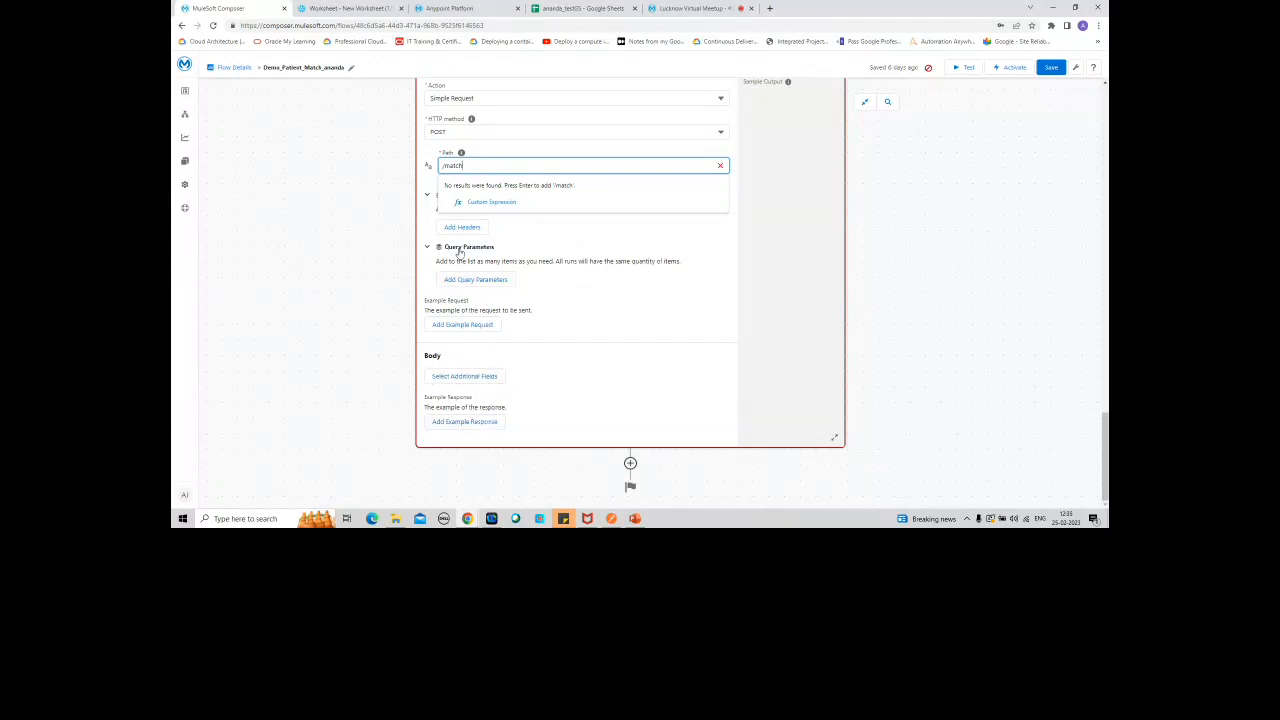
pyautogui.press('Return')
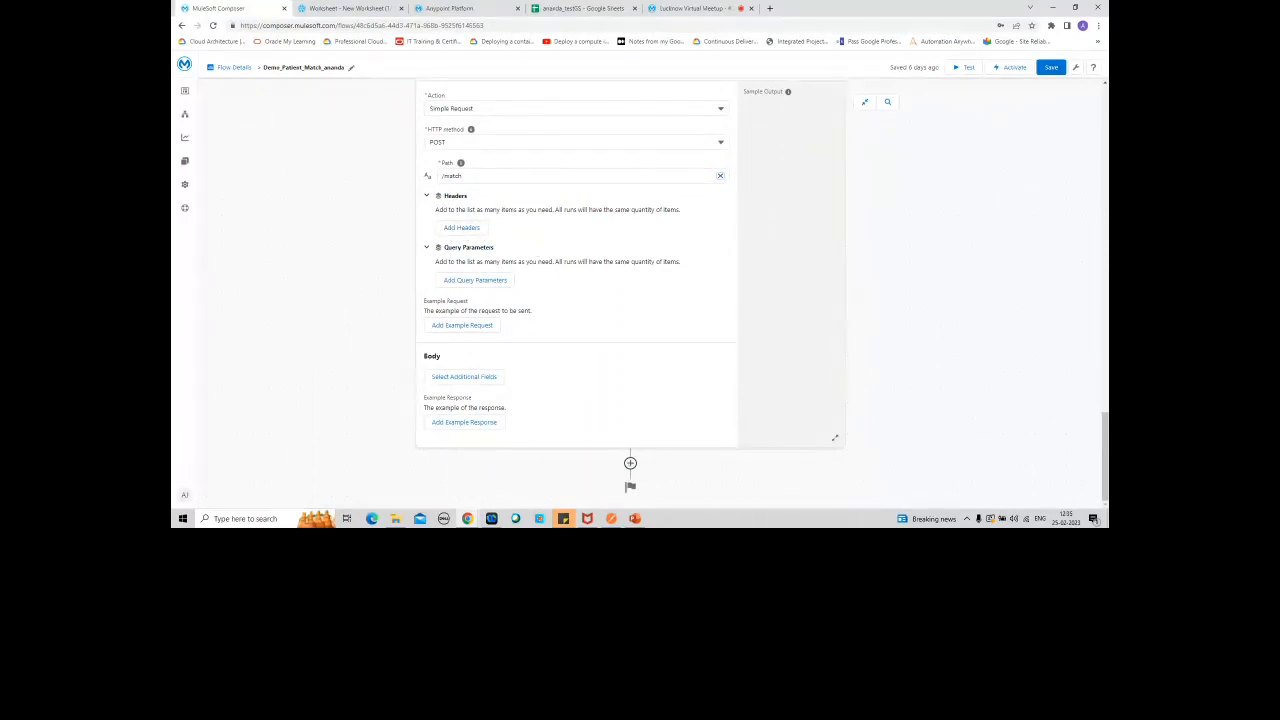
# Step: Delete the newly added Simple Request in HTTP step from the end of the flow
pyautogui.rightClick(1099, 362)
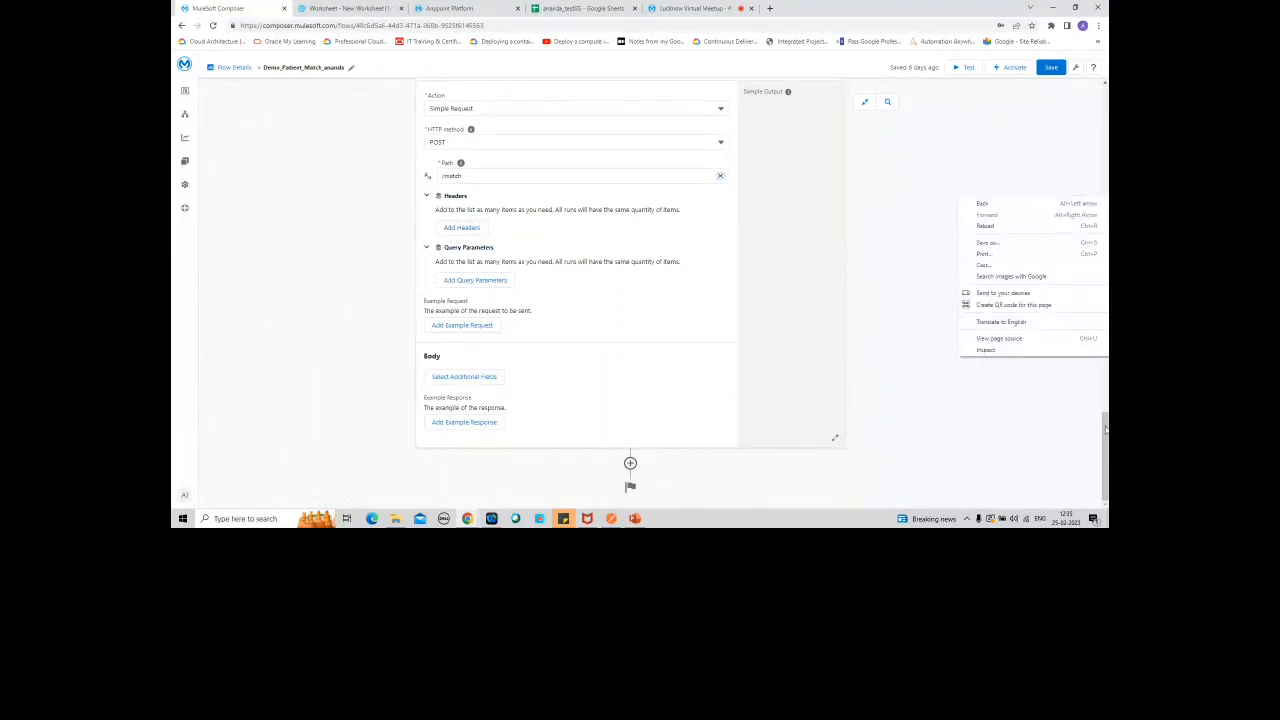
pyautogui.moveTo(1106, 430); pyautogui.dragTo(1104, 370)
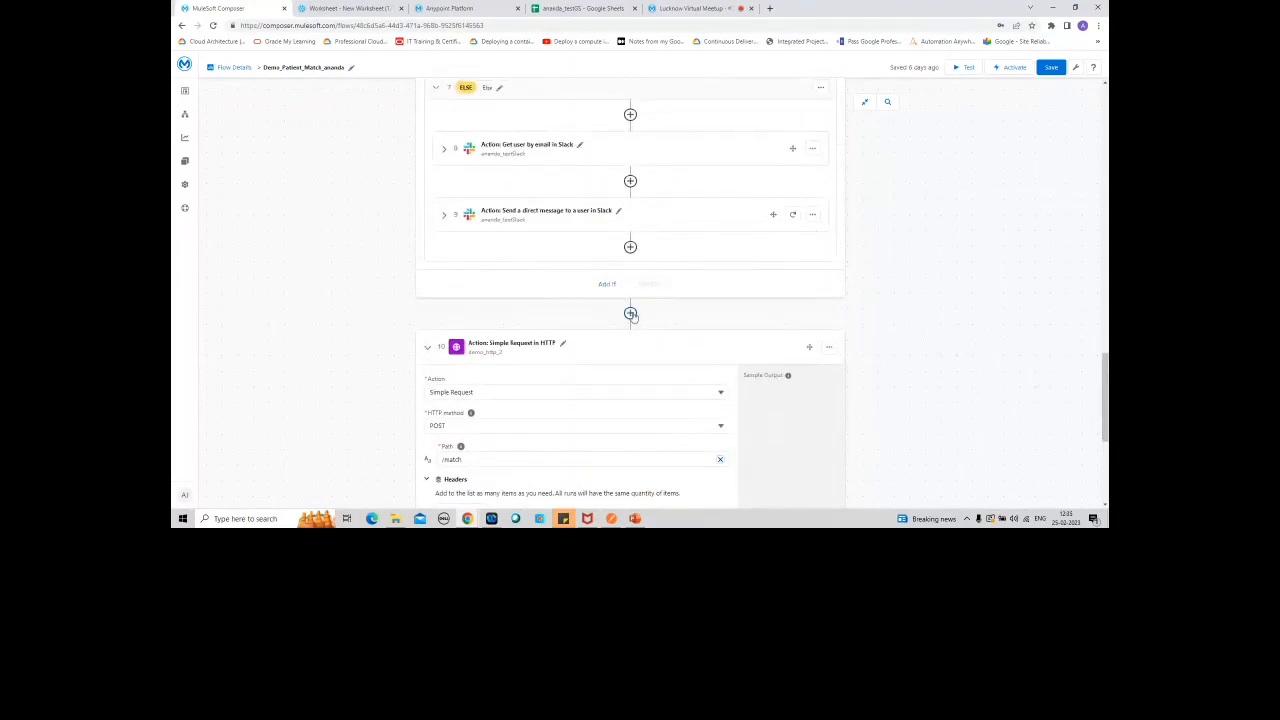
pyautogui.click(828, 347)
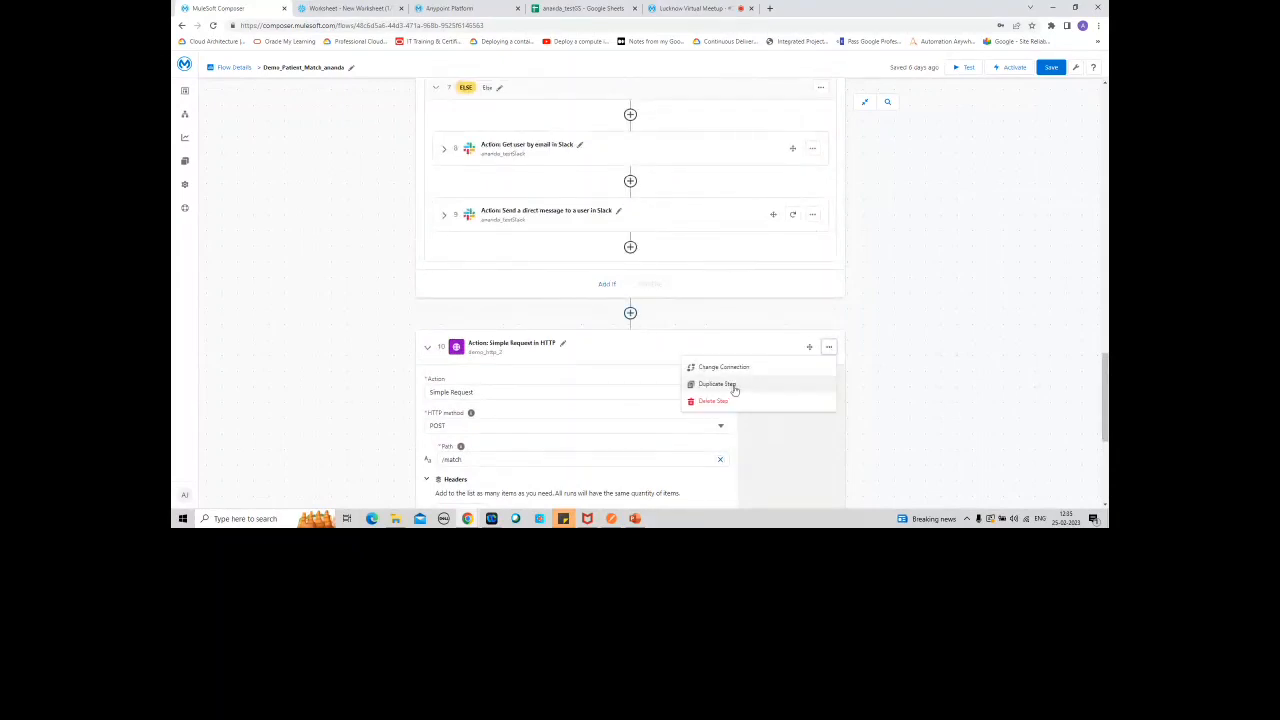
pyautogui.click(733, 401)
# Step: Review the existing HTTP request's headers and body mappings, and expand the Update row in Google Sheets action
pyautogui.moveTo(1105, 408); pyautogui.dragTo(1081, 195)
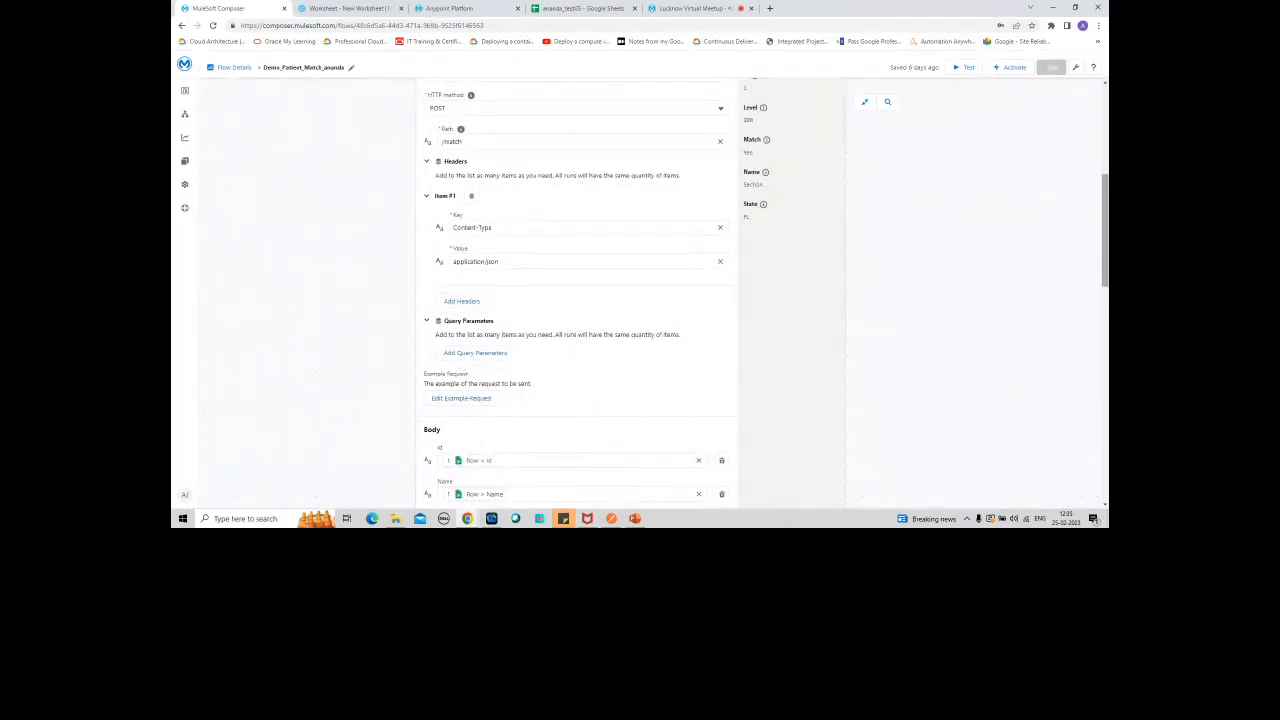
pyautogui.moveTo(1105, 225); pyautogui.dragTo(1105, 294)
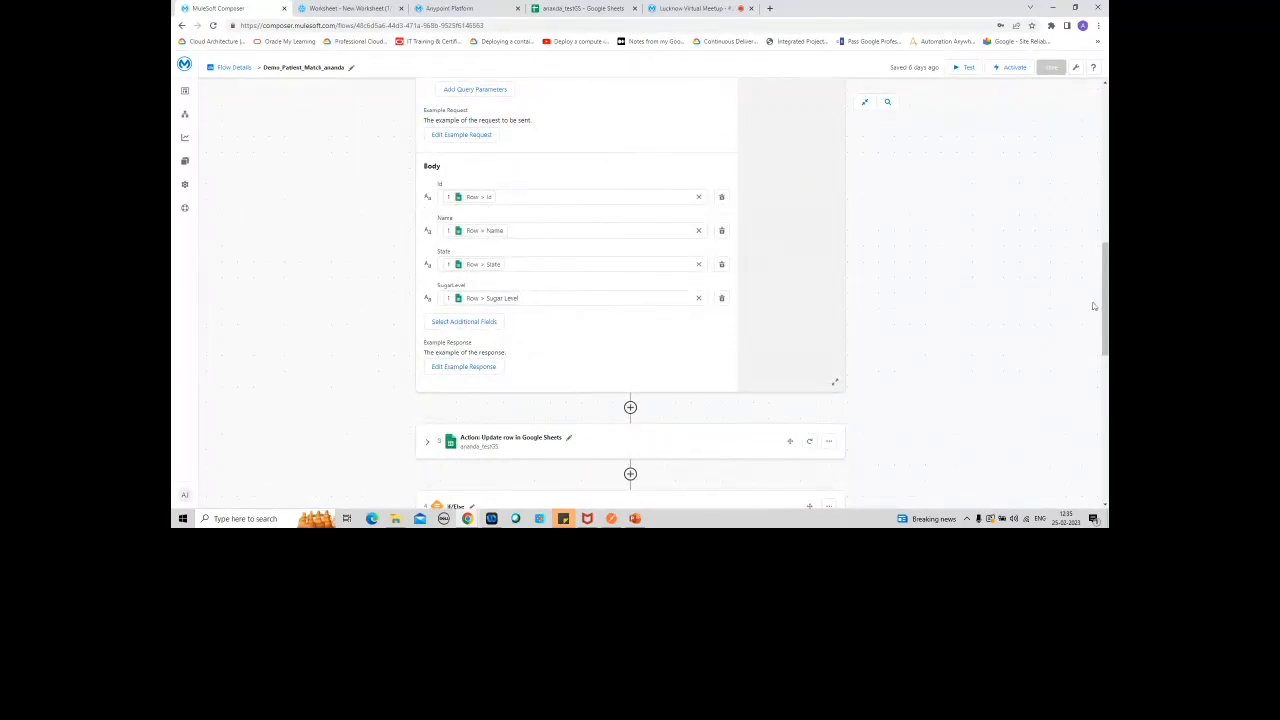
pyautogui.moveTo(1105, 300); pyautogui.dragTo(1105, 355)
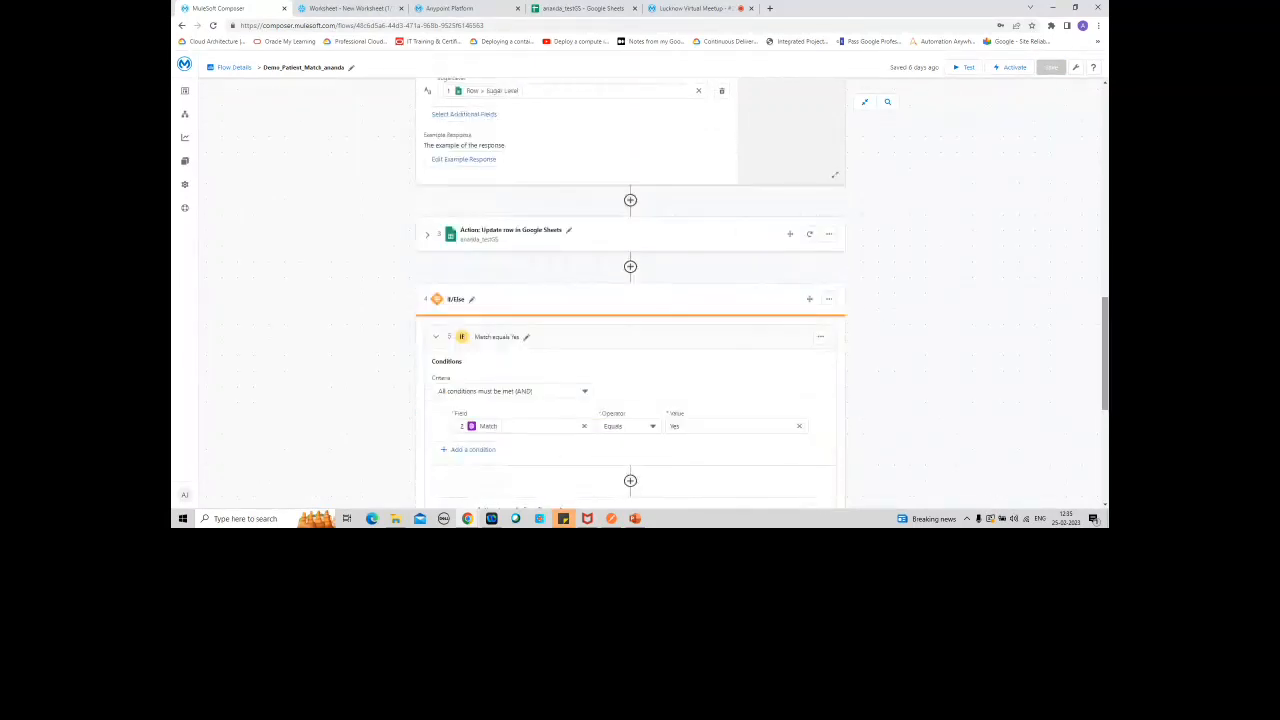
pyautogui.click(427, 234)
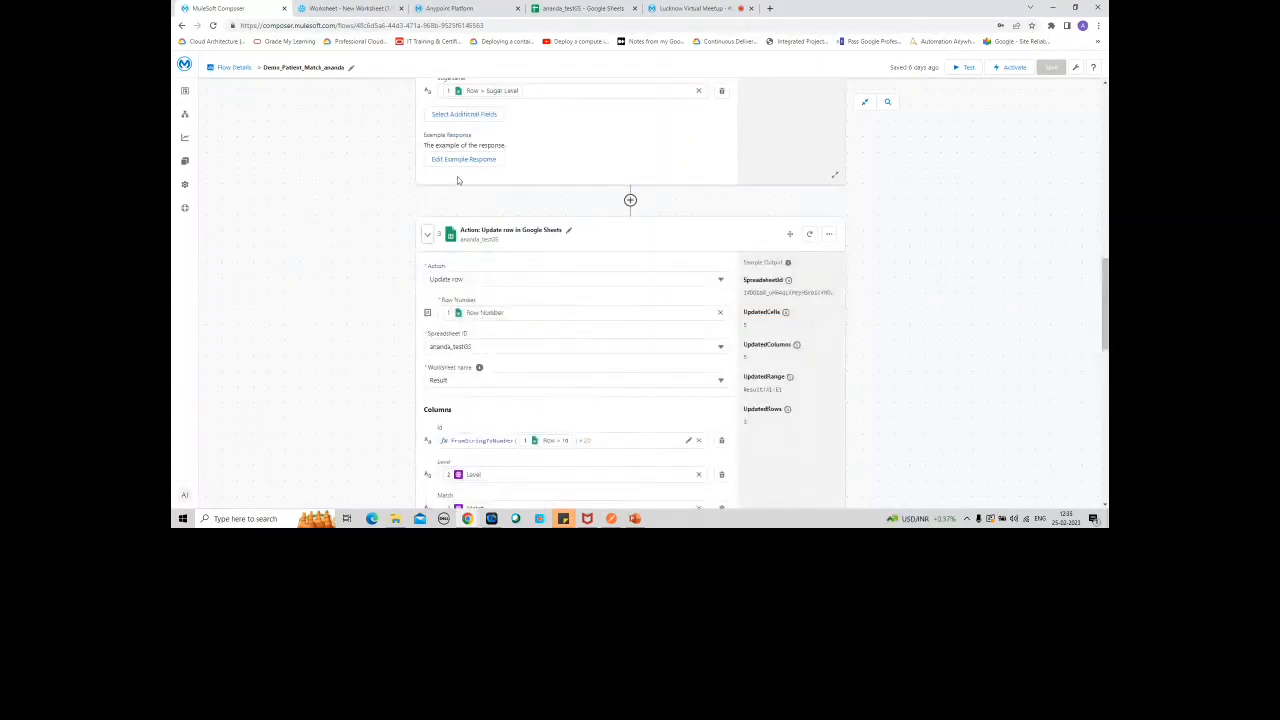
# Step: Switch to the Google Sheet and clear the patient rows below the headers in the Result worksheet
pyautogui.click(583, 8)
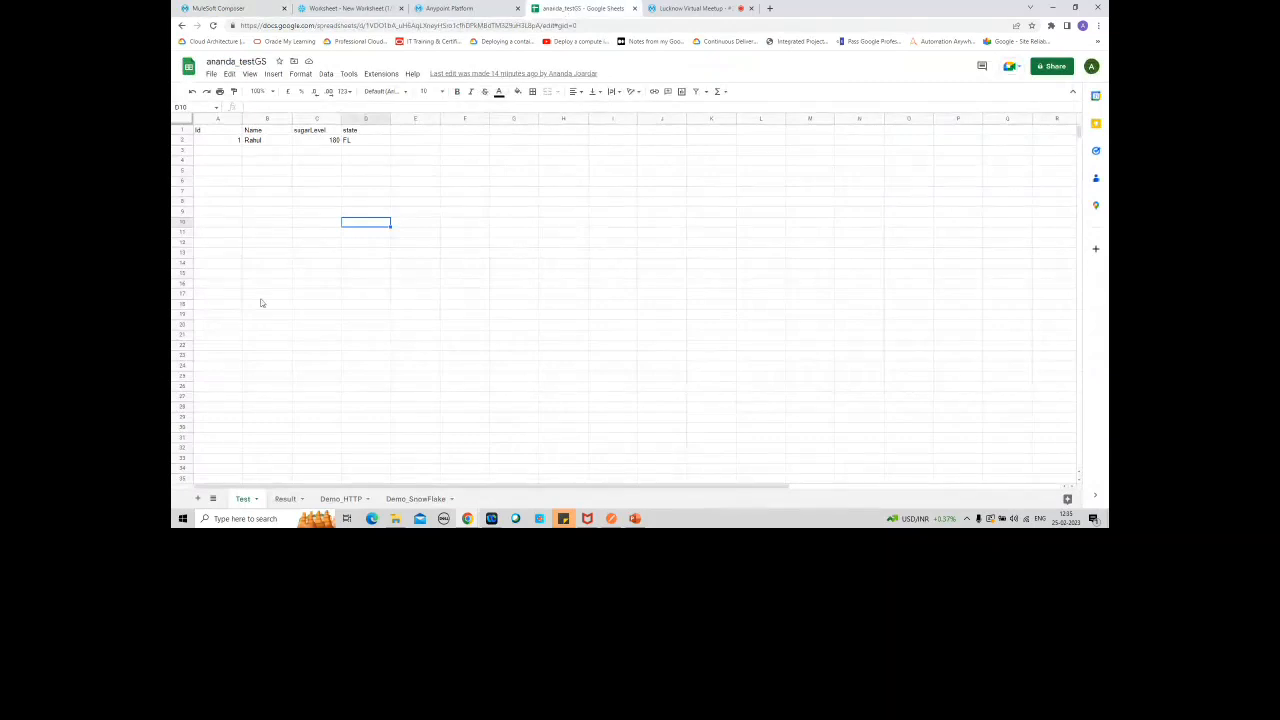
pyautogui.click(286, 499)
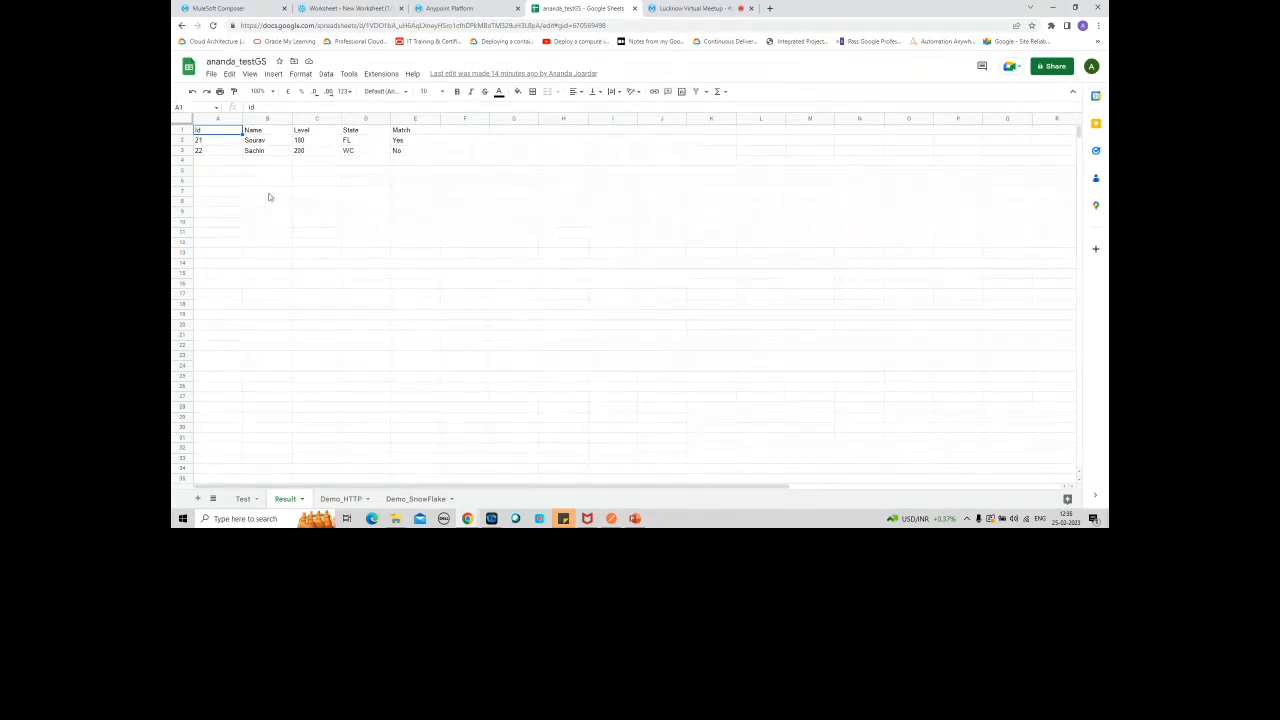
pyautogui.moveTo(225, 146); pyautogui.dragTo(537, 234)
pyautogui.press('Delete')
pyautogui.click(399, 306)
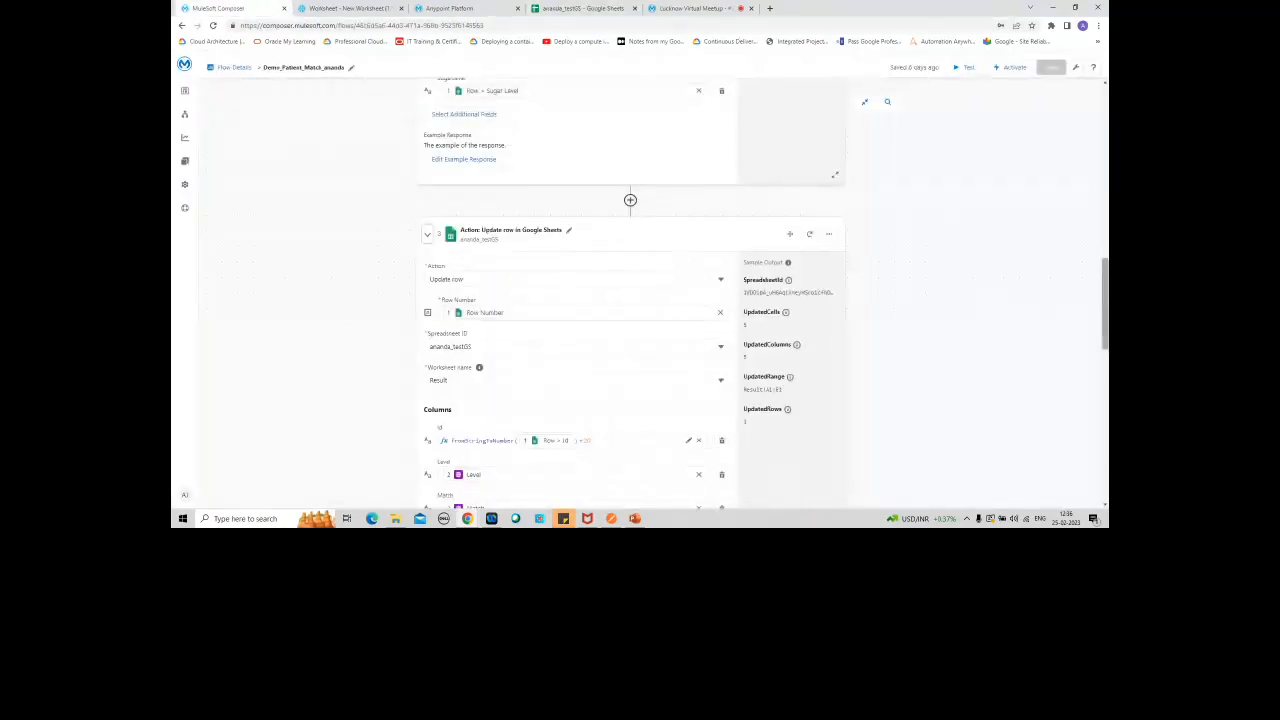
# Step: Return to the flow and review the Update row column mappings and the If/Else branches with their Snowflake and Slack actions
pyautogui.scroll(-1, 1104, 300)
pyautogui.moveTo(1106, 312); pyautogui.dragTo(1106, 350)
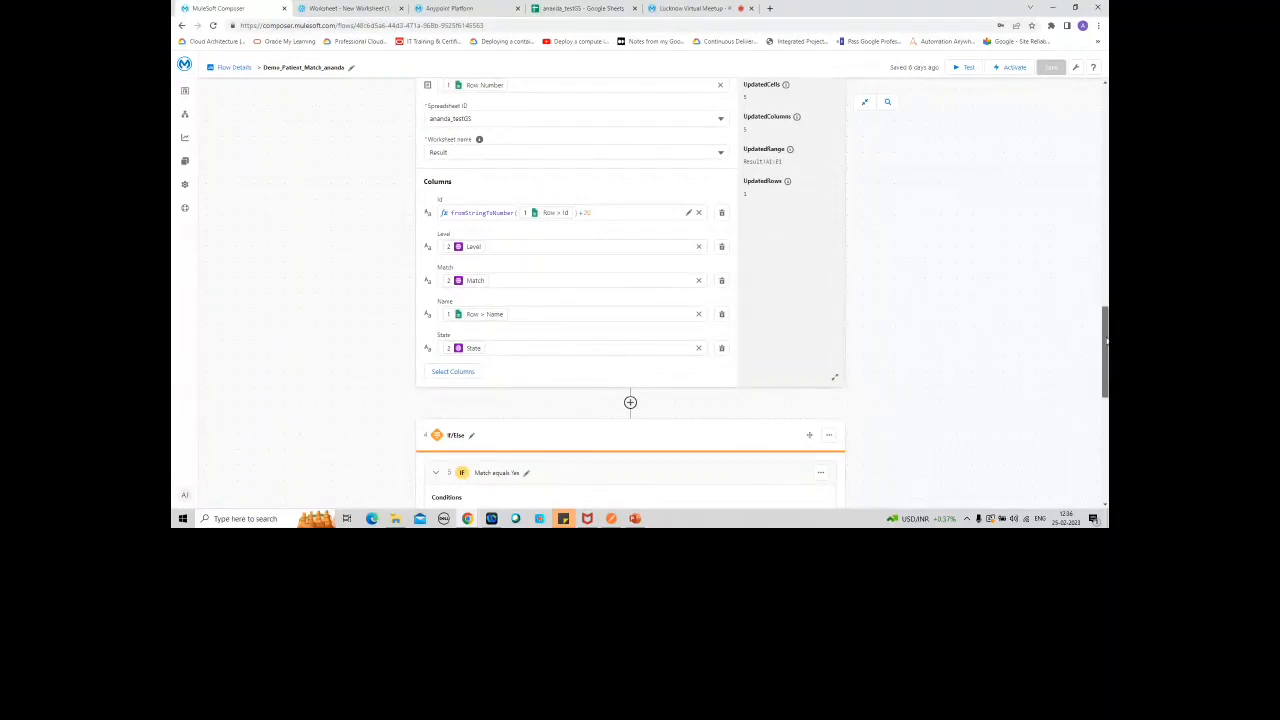
pyautogui.scroll(-3, 630, 290)
pyautogui.scroll(-2, 630, 290)
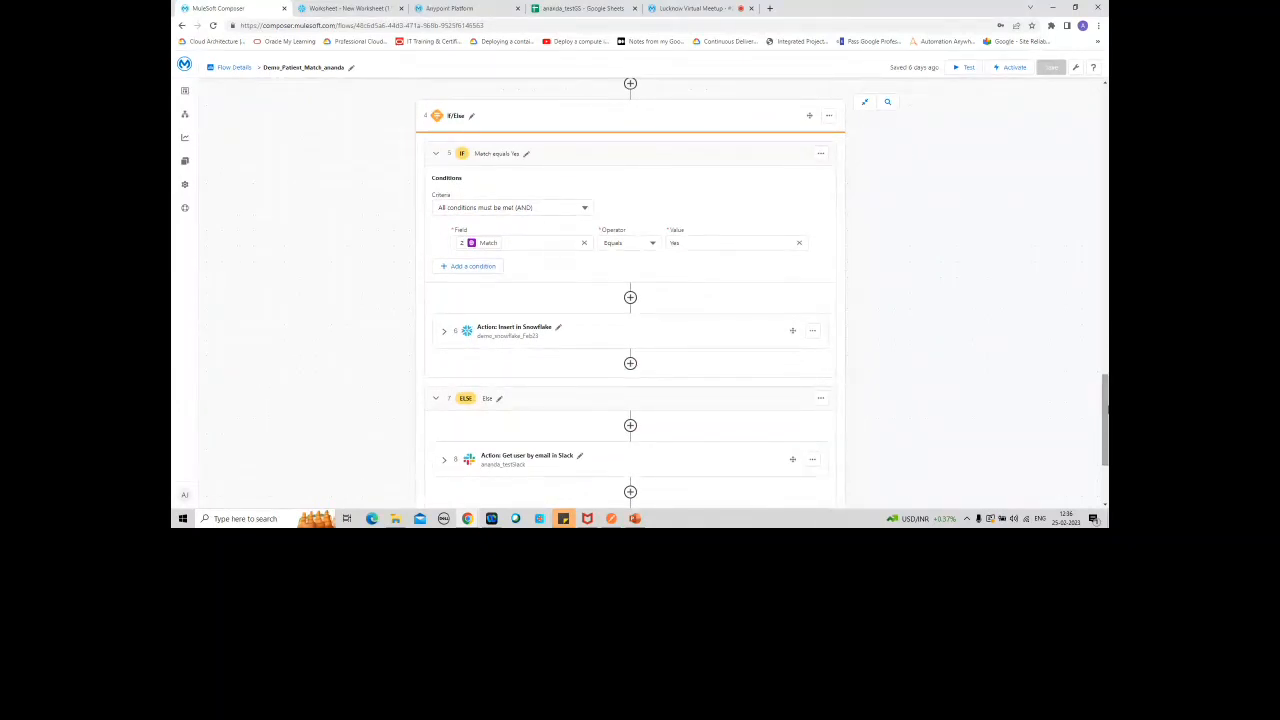
# Step: Examine the available criteria and operator options of the If branch's Match equals Yes condition, leaving the settings as they are
pyautogui.scroll(-1, 738, 325)
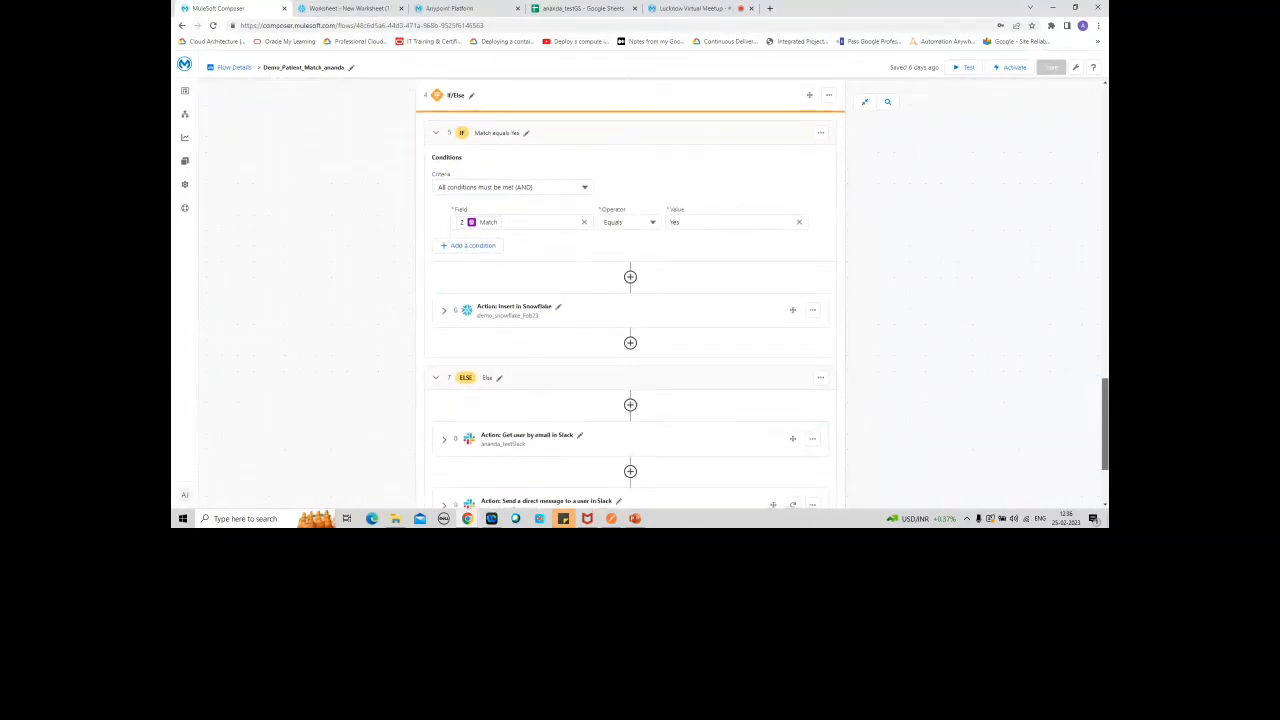
pyautogui.click(585, 187)
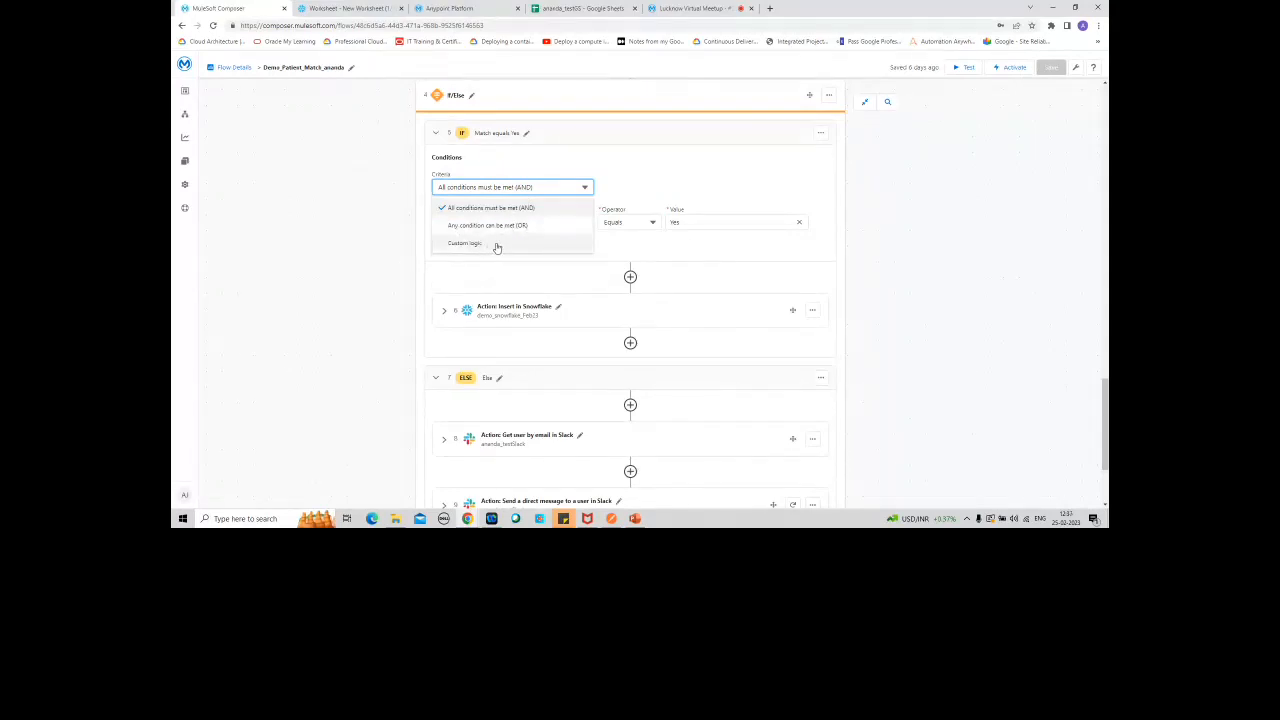
pyautogui.click(645, 175)
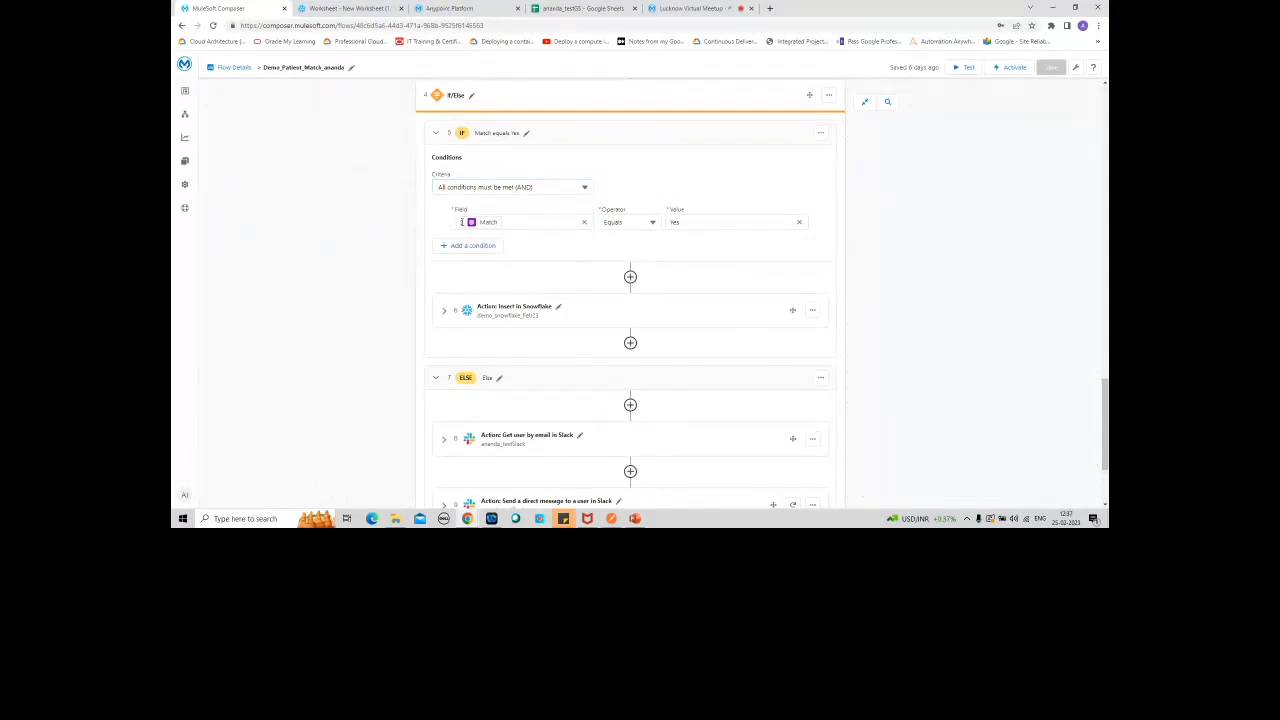
pyautogui.click(652, 223)
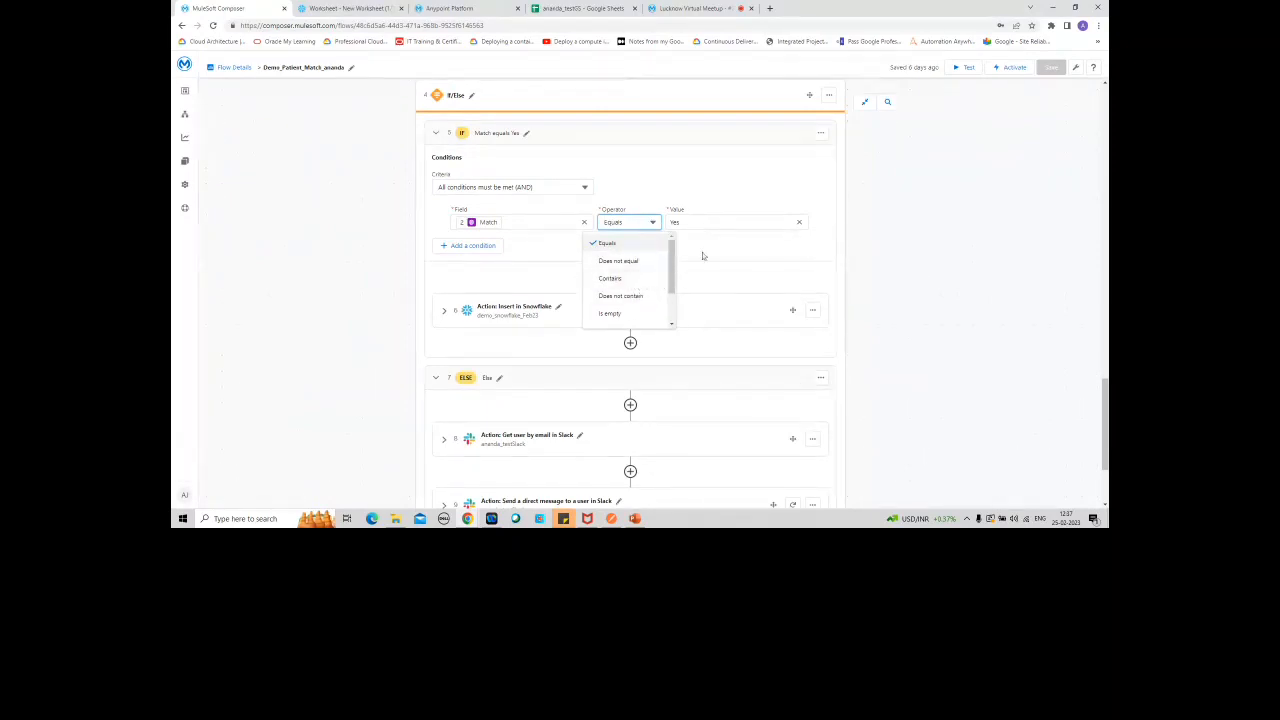
pyautogui.click(740, 197)
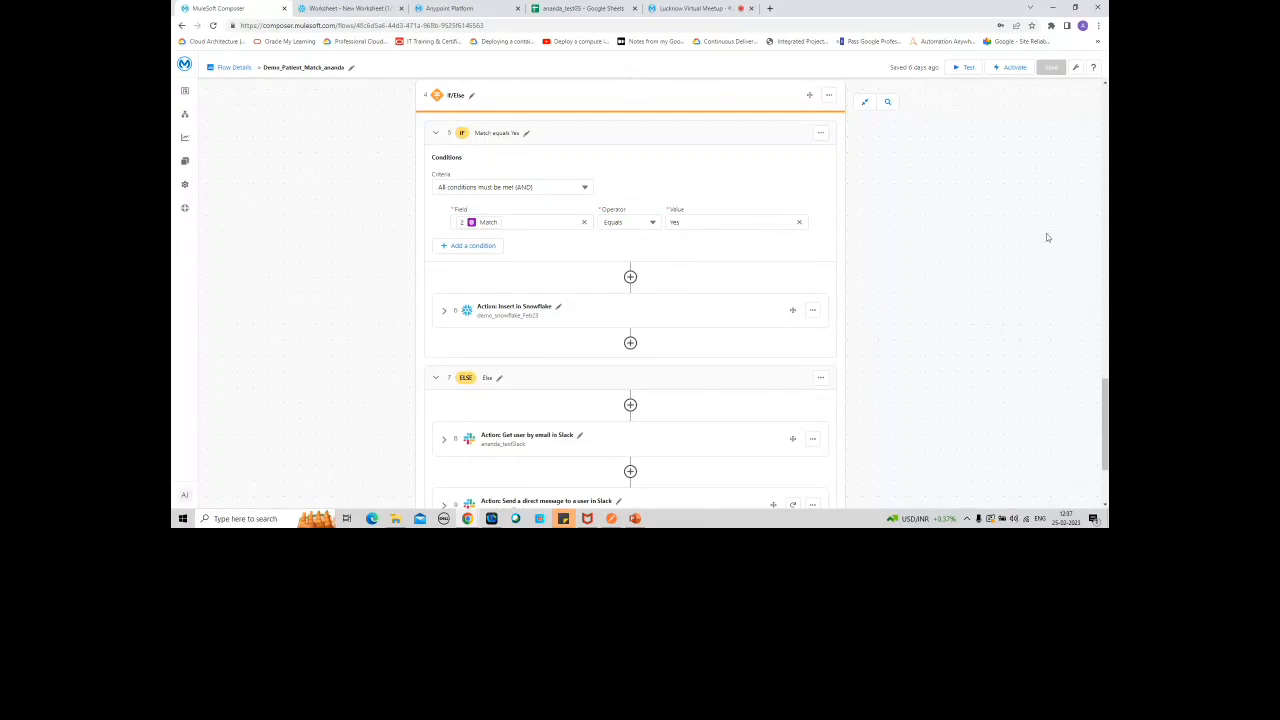
# Step: Review the If branch's Insert in Snowflake action and the Else branch's two Slack actions
pyautogui.scroll(-2, 1106, 398)
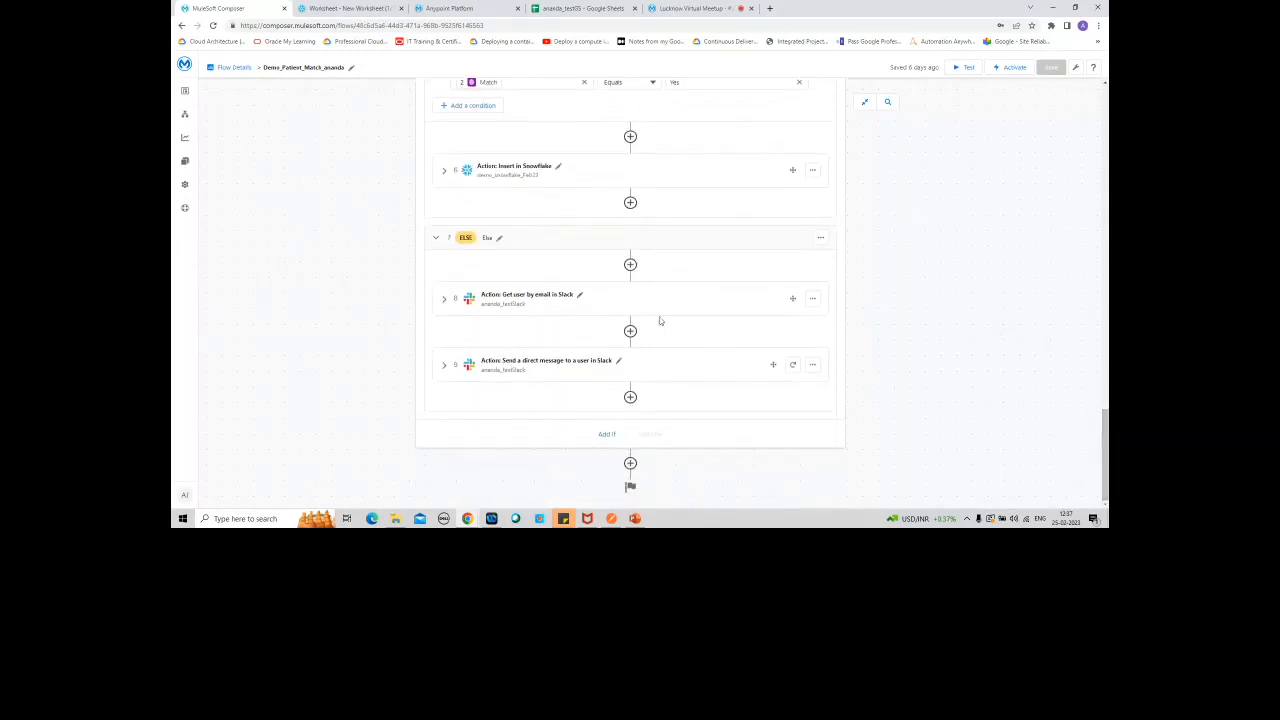
pyautogui.scroll(2, 1104, 401)
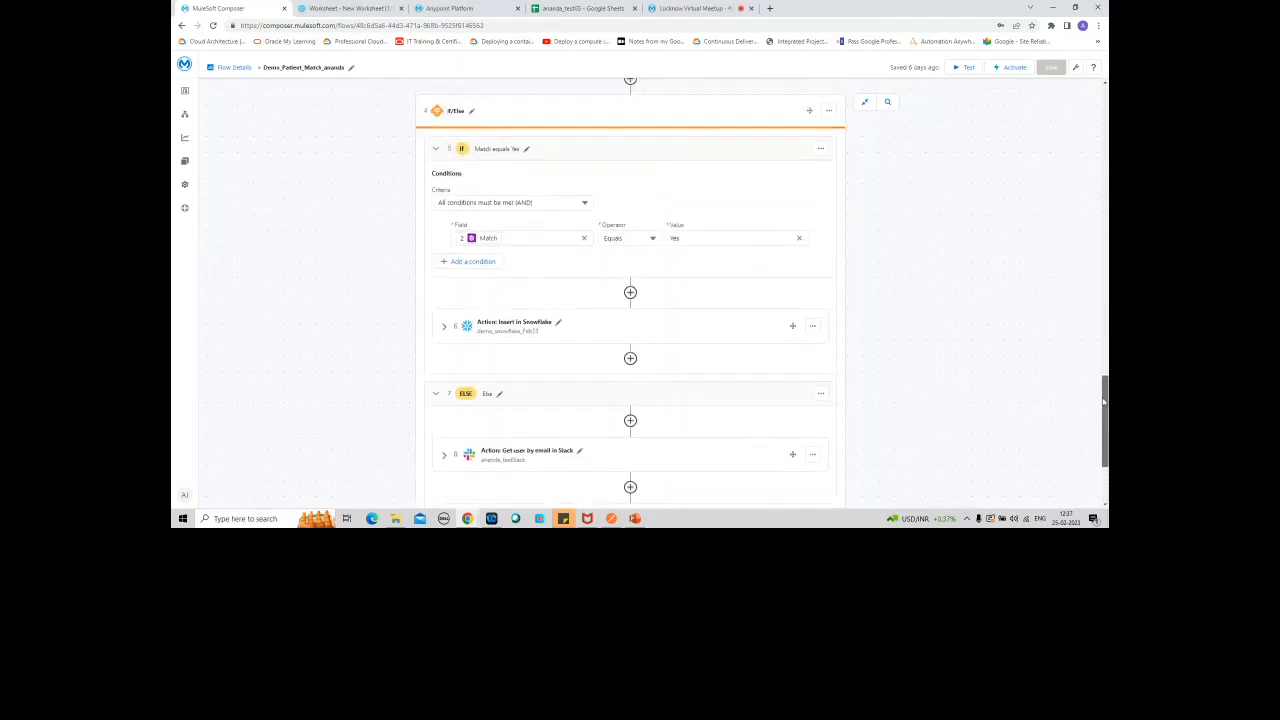
pyautogui.moveTo(1104, 401); pyautogui.dragTo(1103, 390)
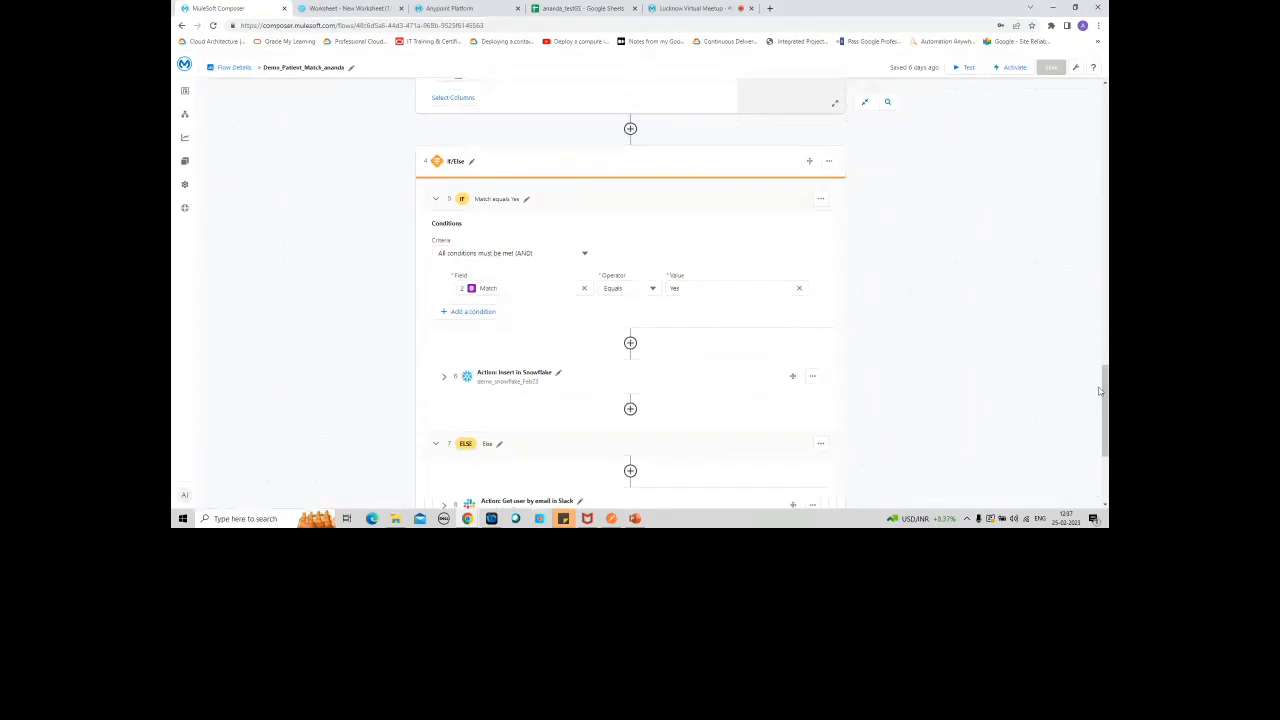
pyautogui.scroll(-2, 1099, 391)
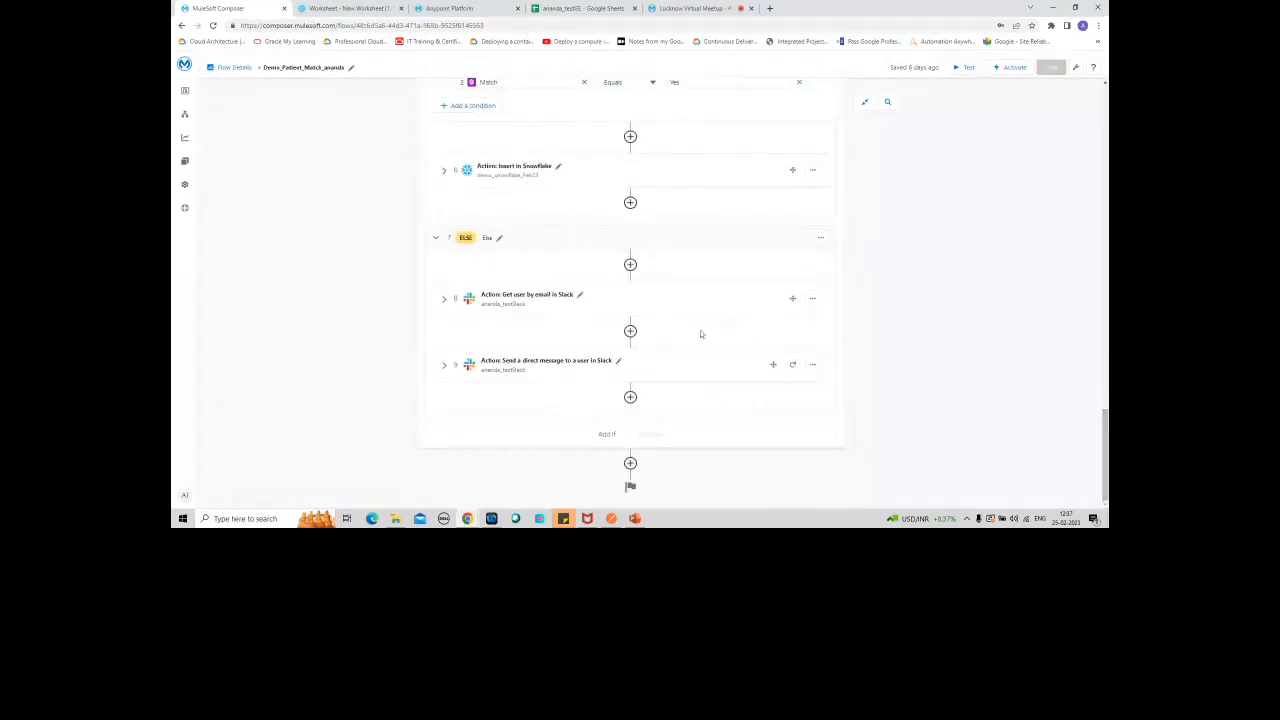
pyautogui.moveTo(1104, 422); pyautogui.dragTo(1090, 367)
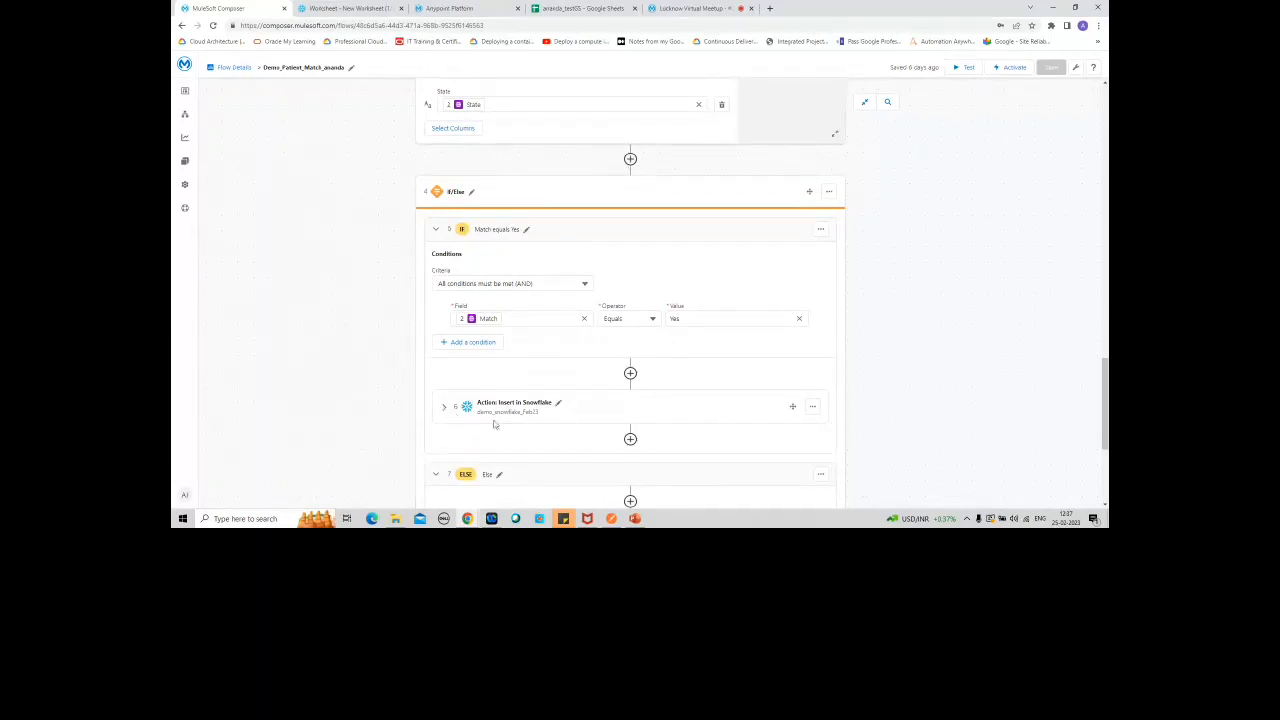
pyautogui.moveTo(1105, 385); pyautogui.dragTo(1105, 435)
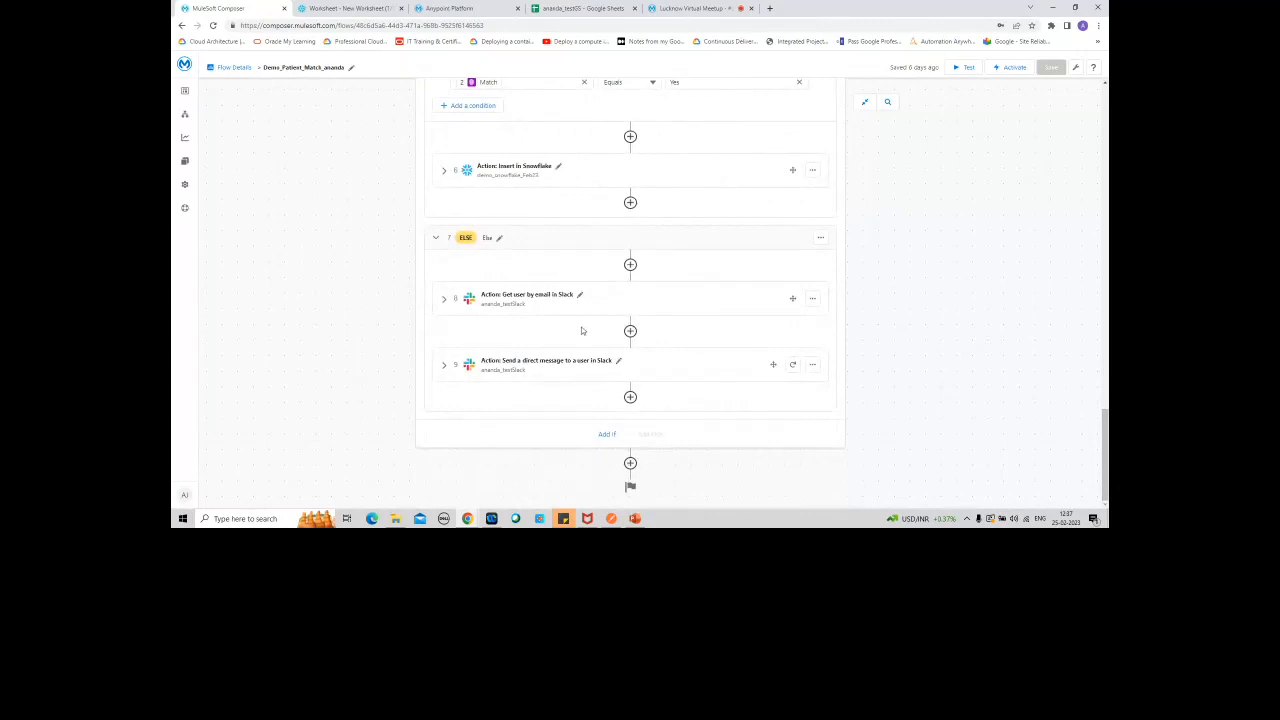
# Step: Expand the Get user by email in Slack action in the Else branch and review its email setting
pyautogui.click(444, 302)
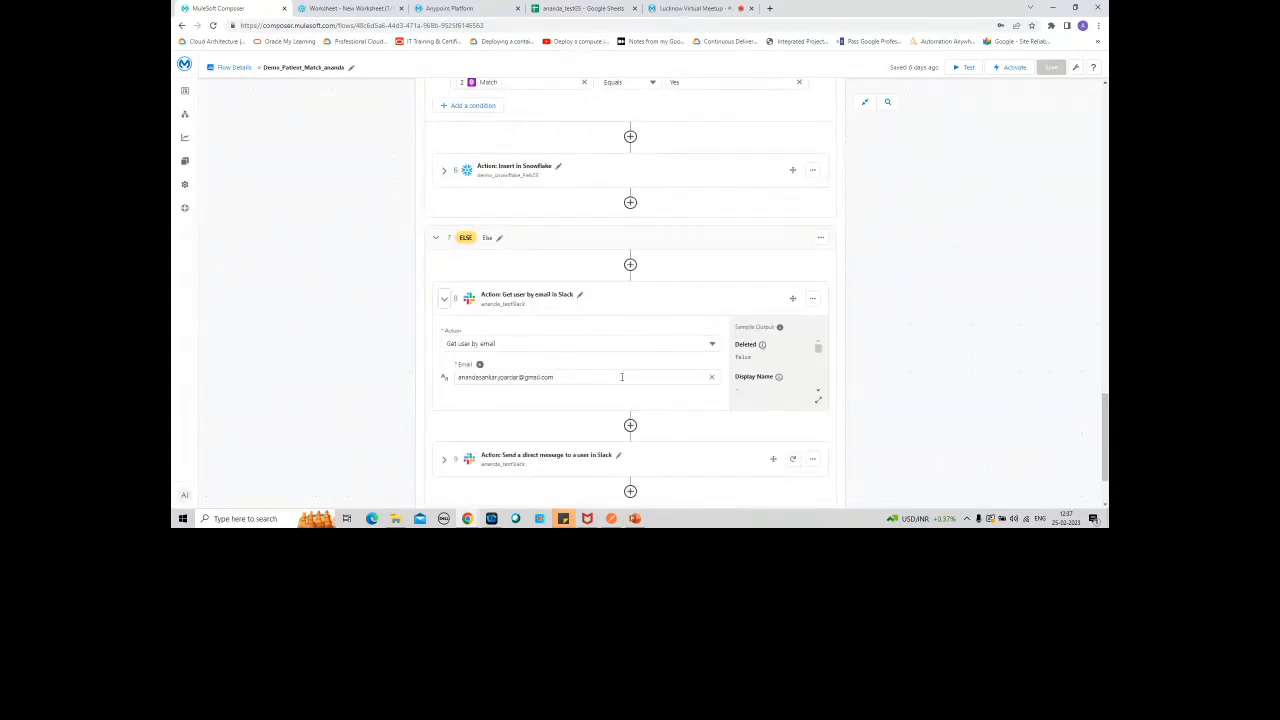
pyautogui.rightClick(1106, 442)
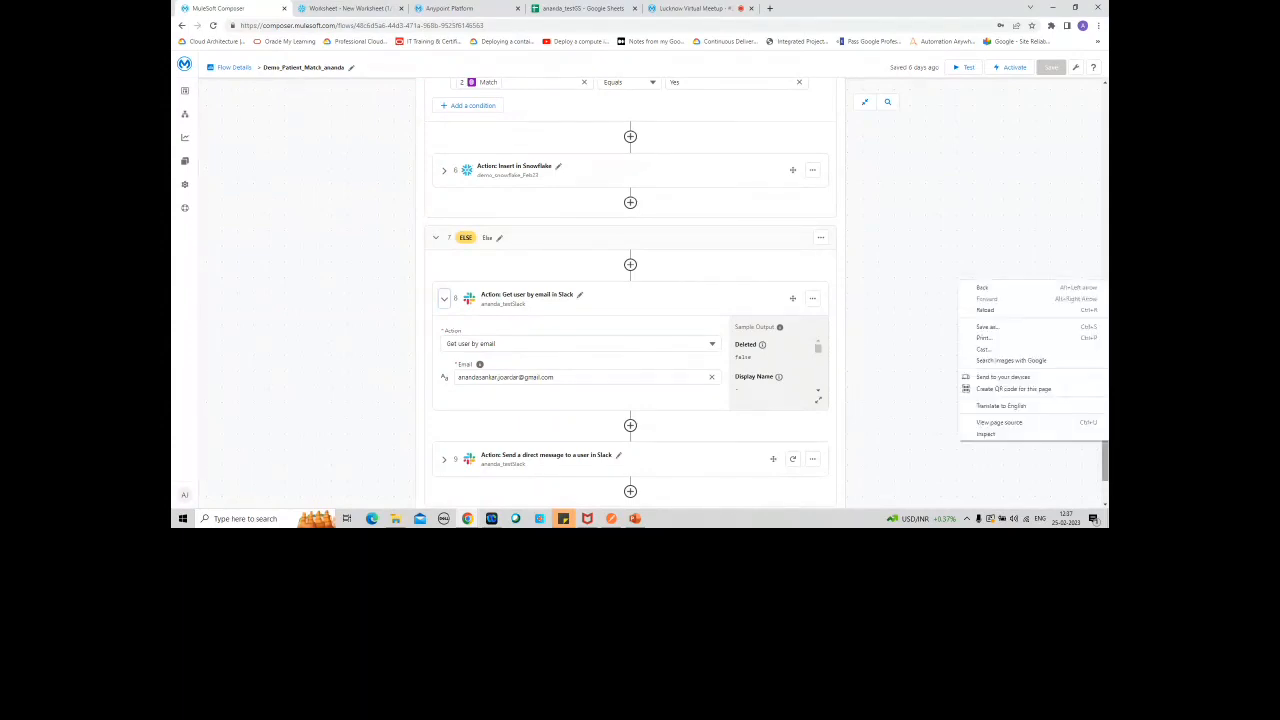
pyautogui.click(1106, 468)
pyautogui.rightClick(1106, 468)
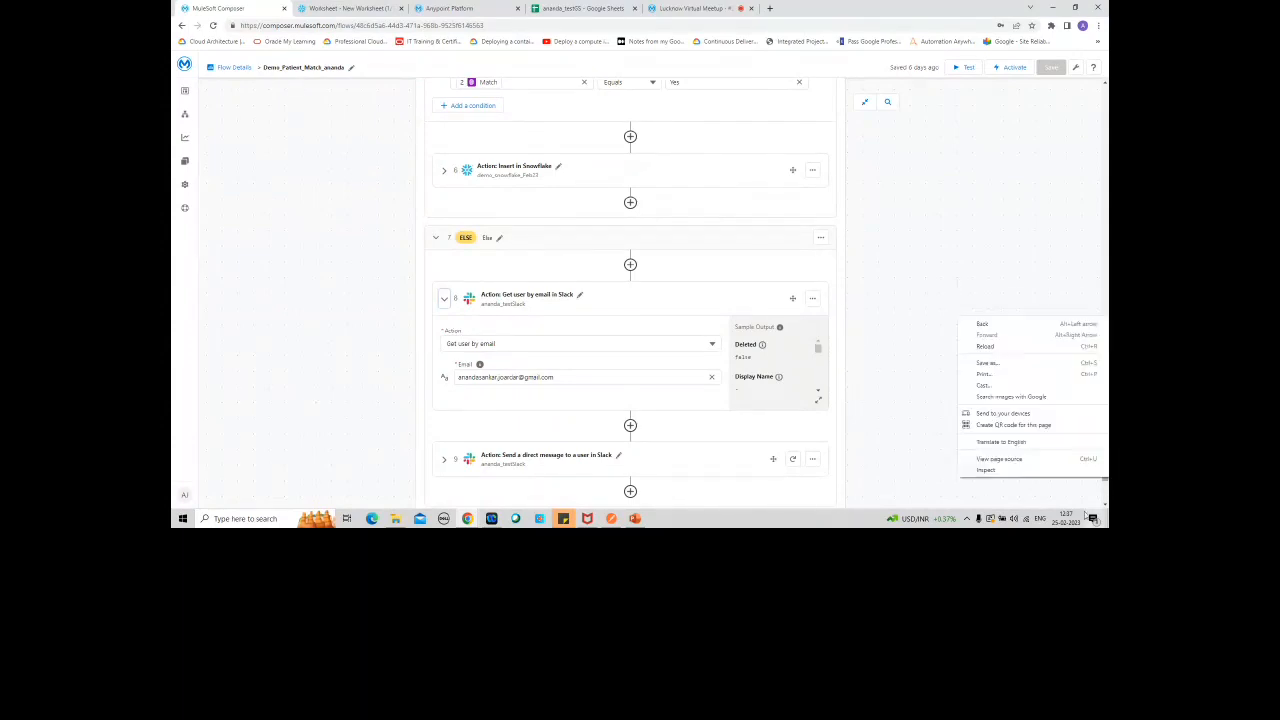
pyautogui.click(991, 273)
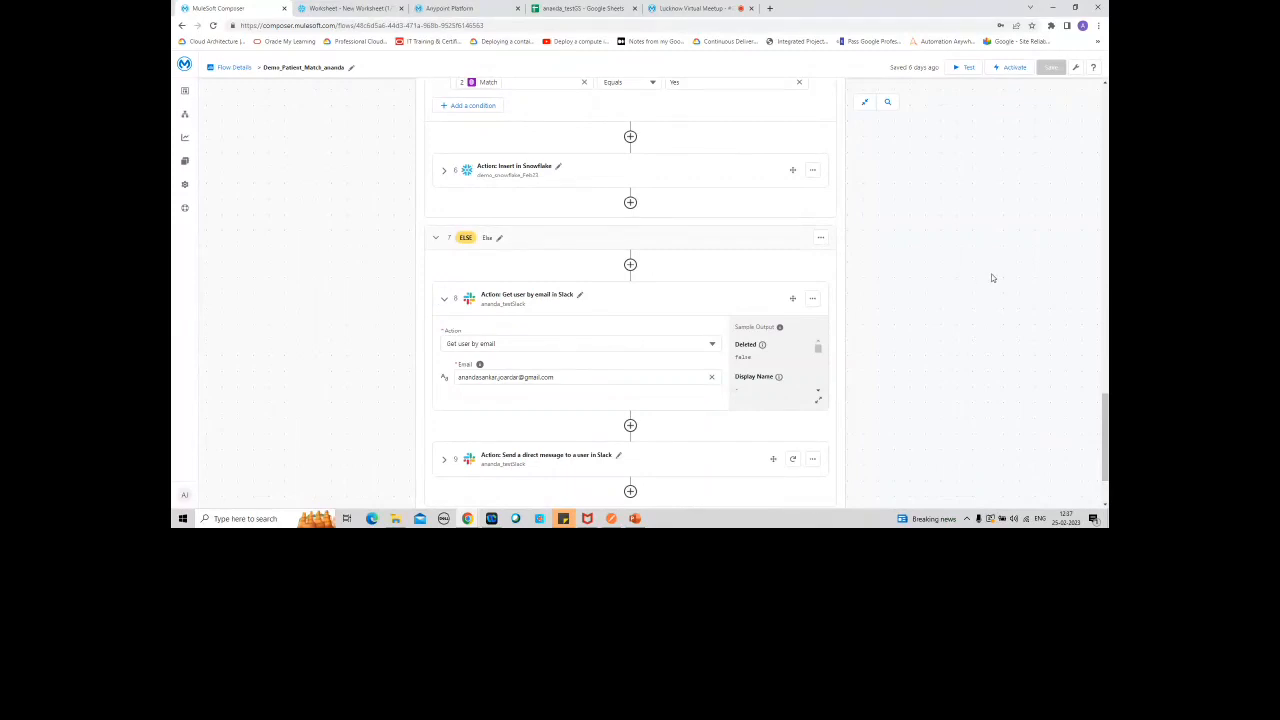
pyautogui.rightClick(1106, 430)
pyautogui.click(1092, 474)
pyautogui.click(1105, 506)
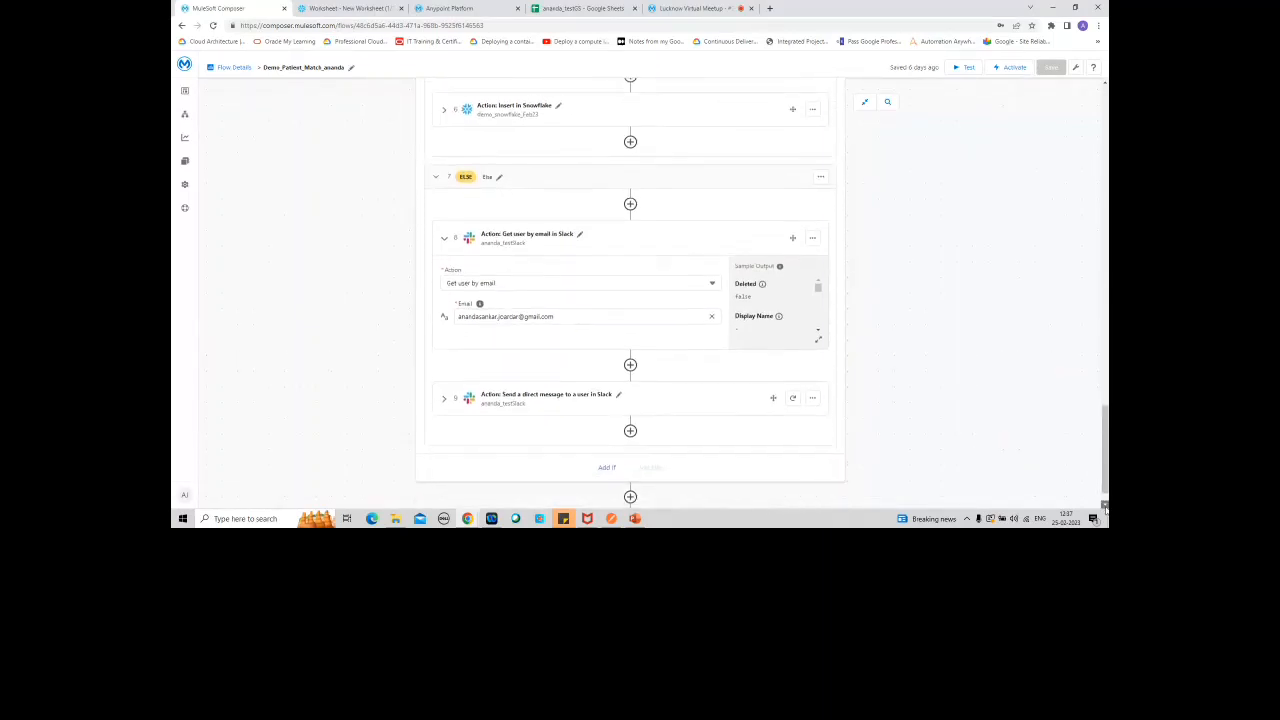
pyautogui.click(1105, 506)
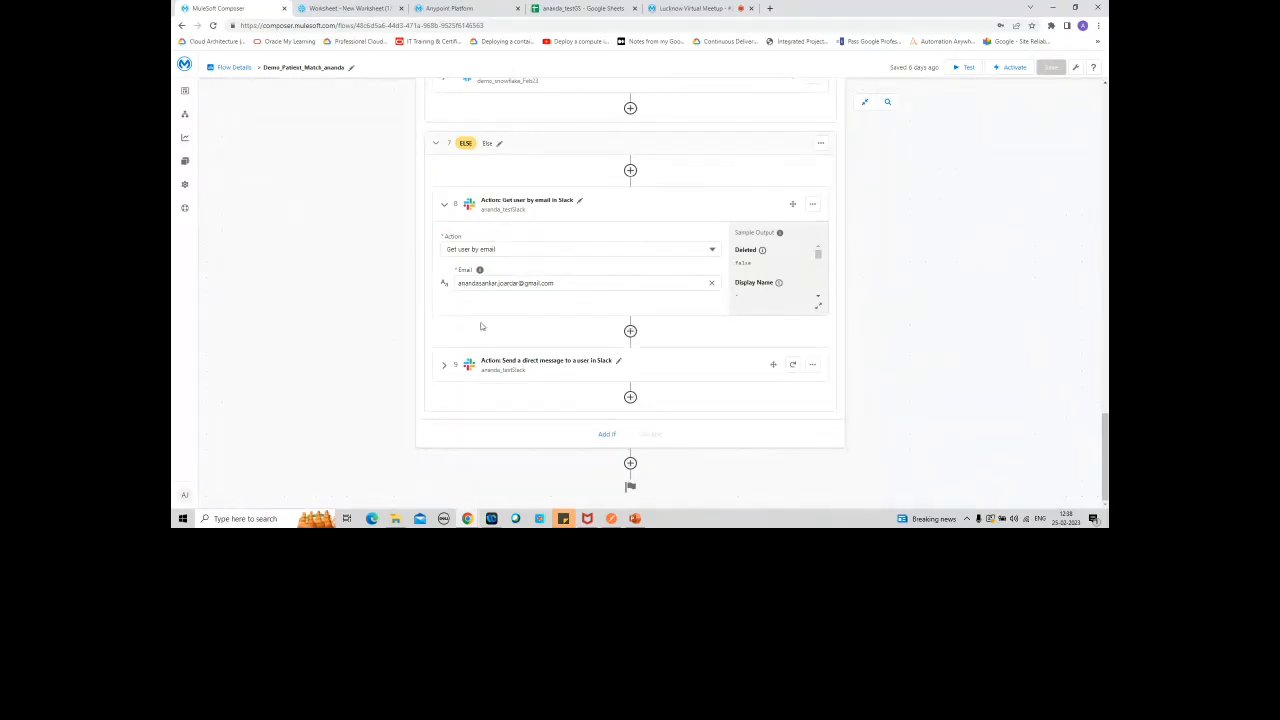
# Step: Expand the Send a direct message to a user in Slack action and review its user and message mappings
pyautogui.click(444, 367)
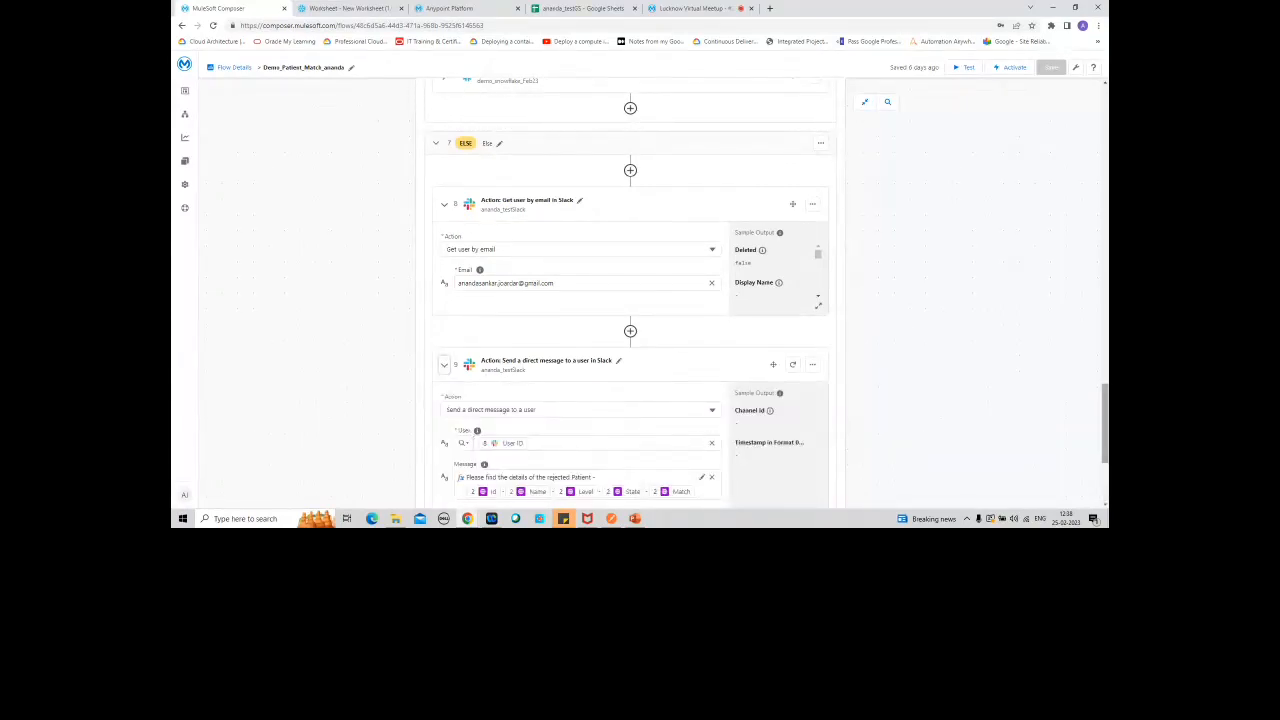
pyautogui.rightClick(1100, 432)
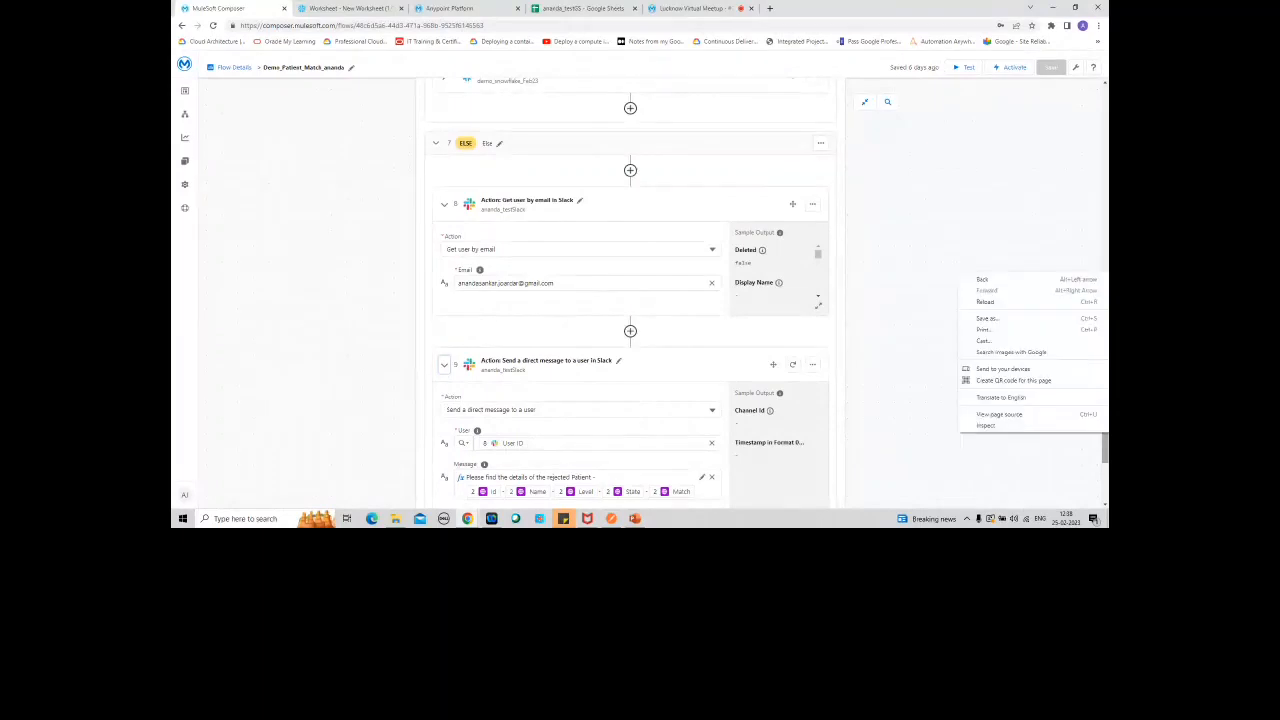
pyautogui.click(1106, 497)
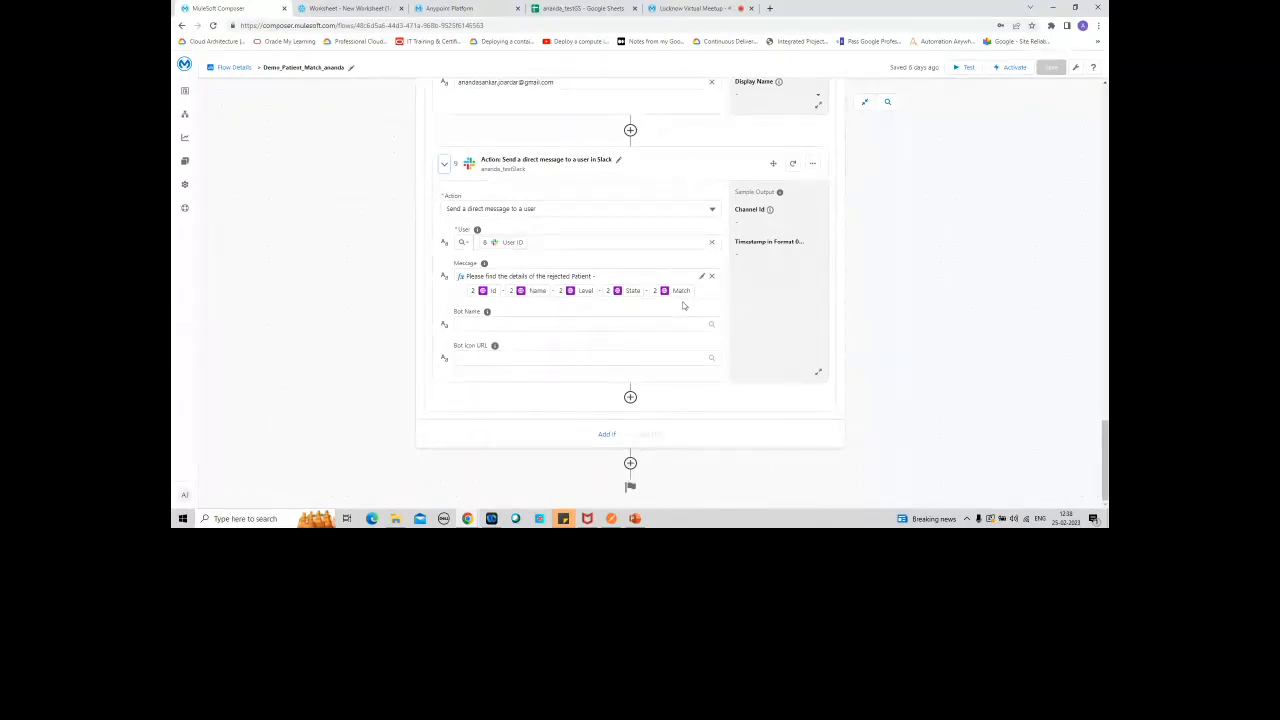
pyautogui.moveTo(1105, 460); pyautogui.dragTo(1105, 125)
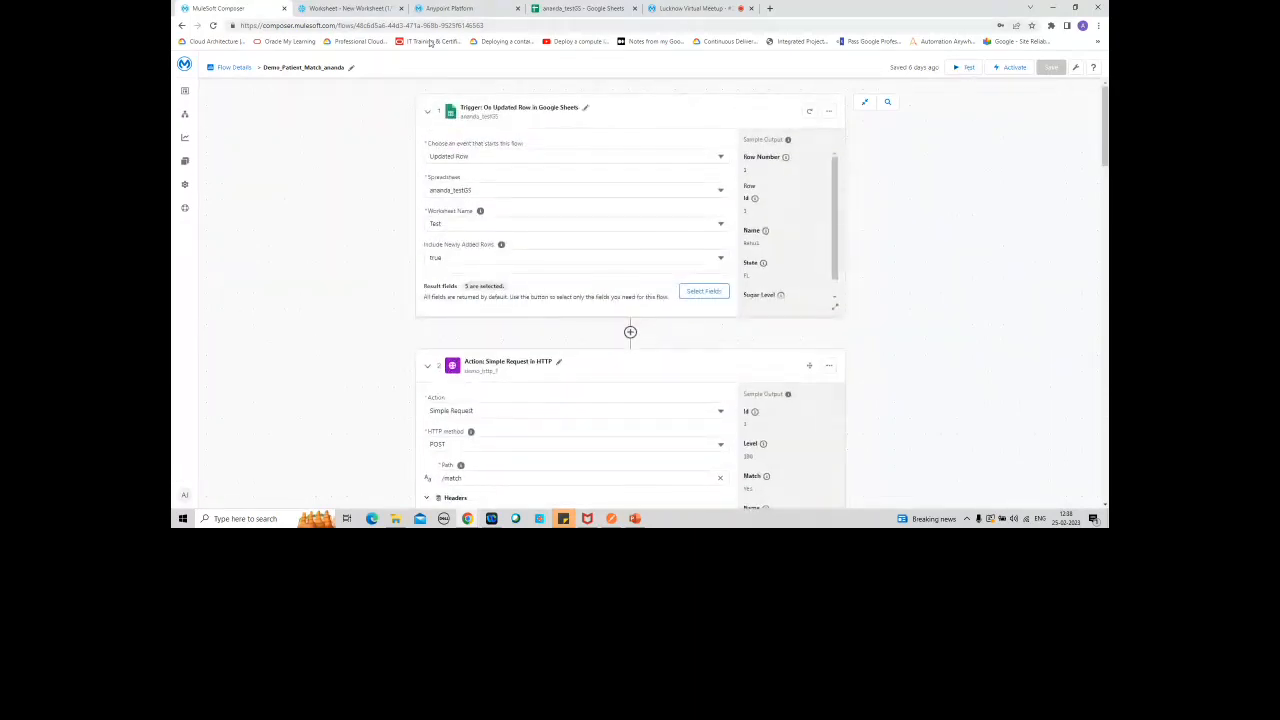
# Step: Check the Test worksheet in the Google Sheet and the Snowflake worksheet, and return to the flow in MuleSoft Composer
pyautogui.click(580, 8)
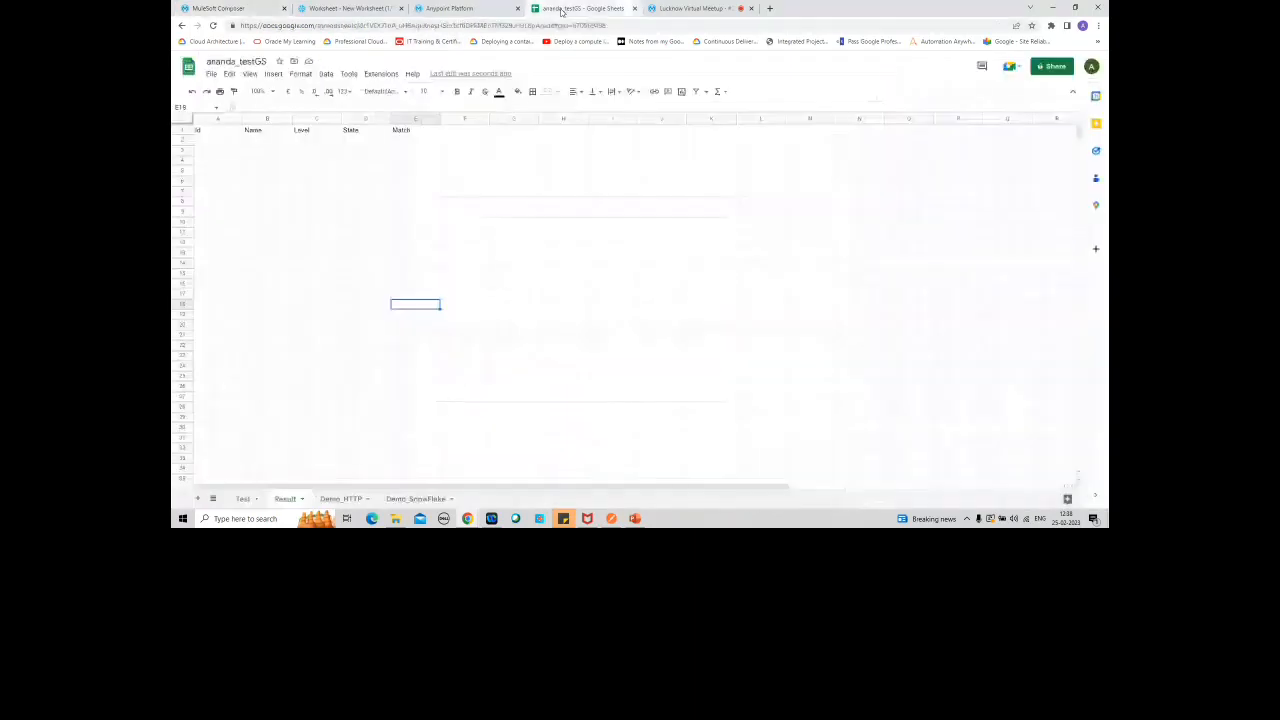
pyautogui.click(246, 499)
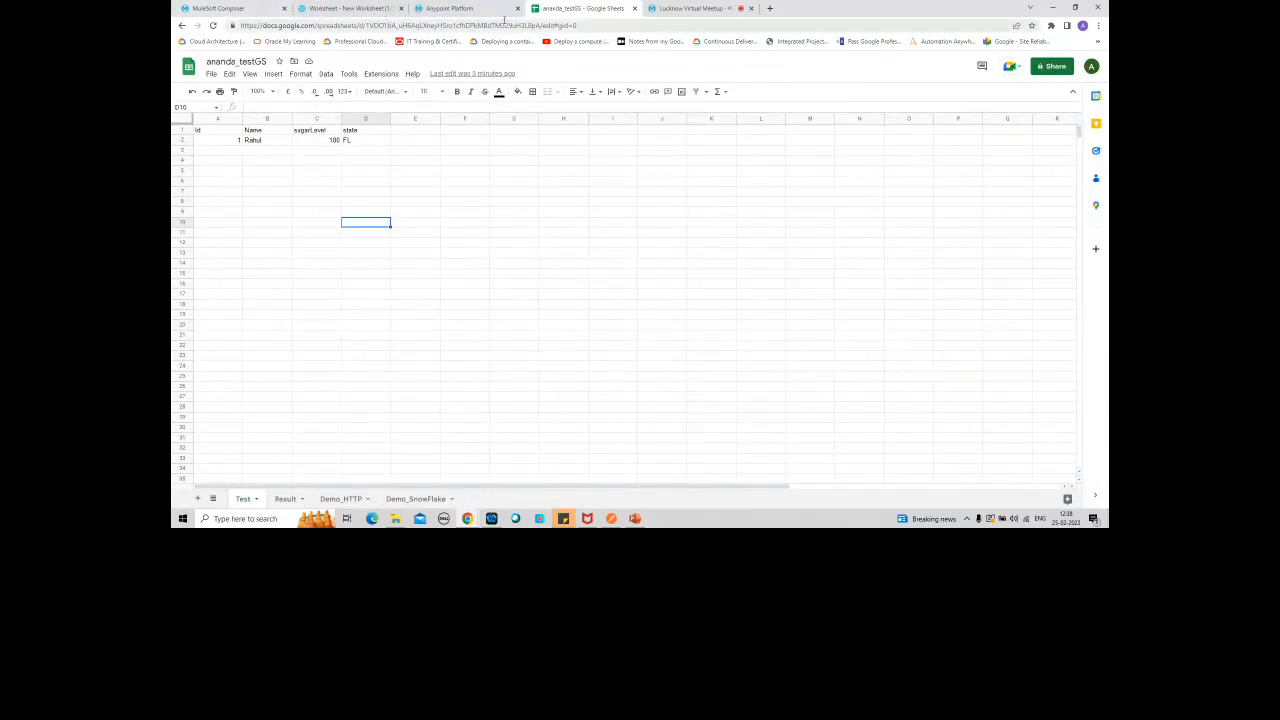
pyautogui.click(352, 7)
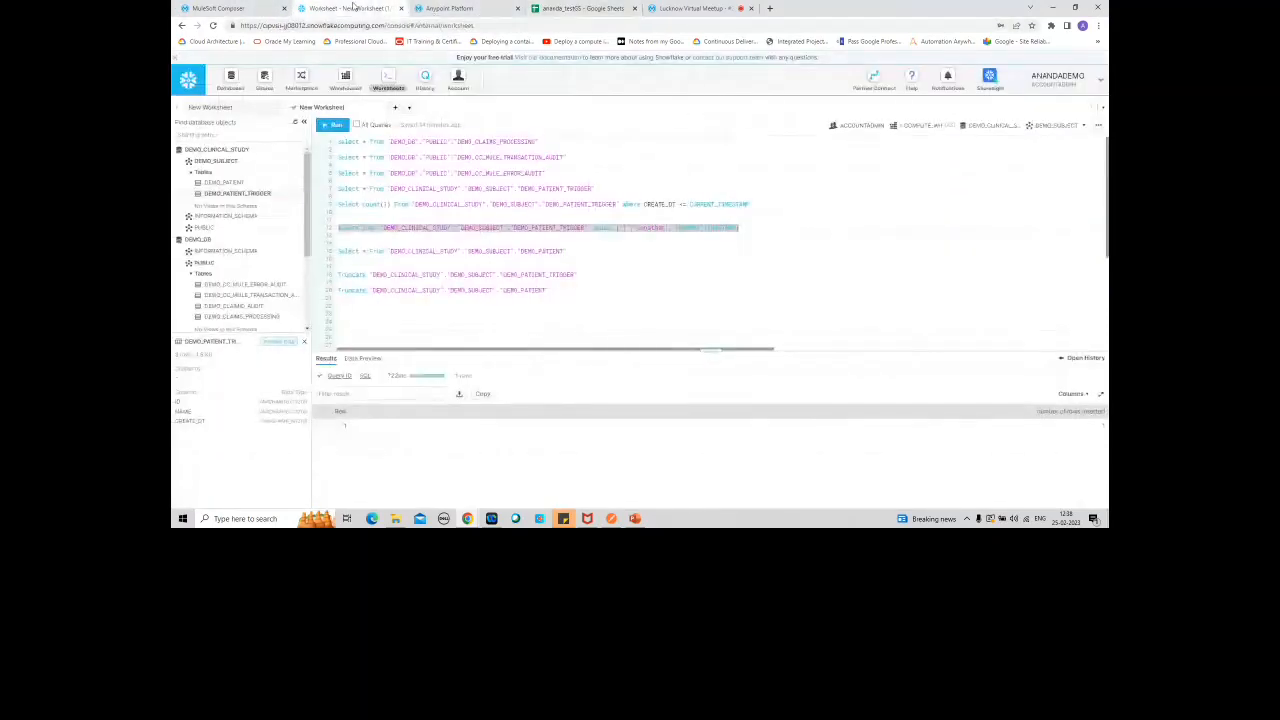
pyautogui.click(256, 12)
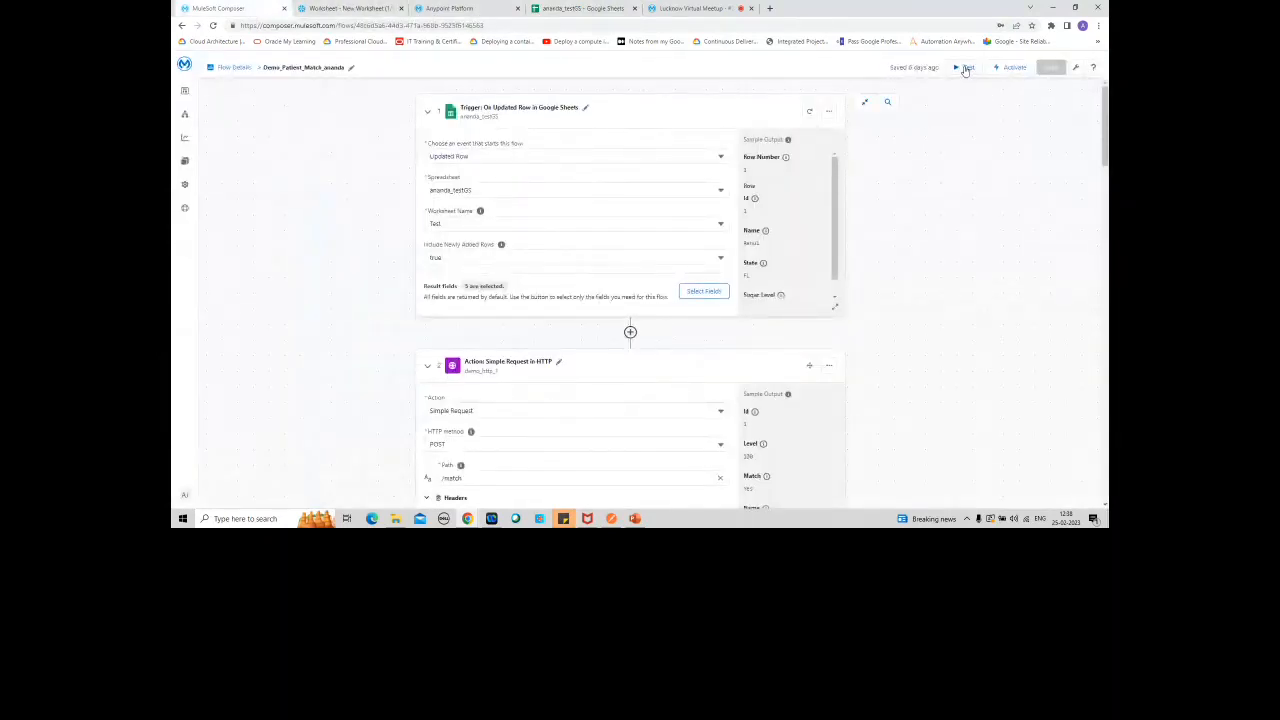
# Step: Open Slack, show the MuleSoft Composer messages in the Test workspace, and return to the flow
pyautogui.click(241, 519)
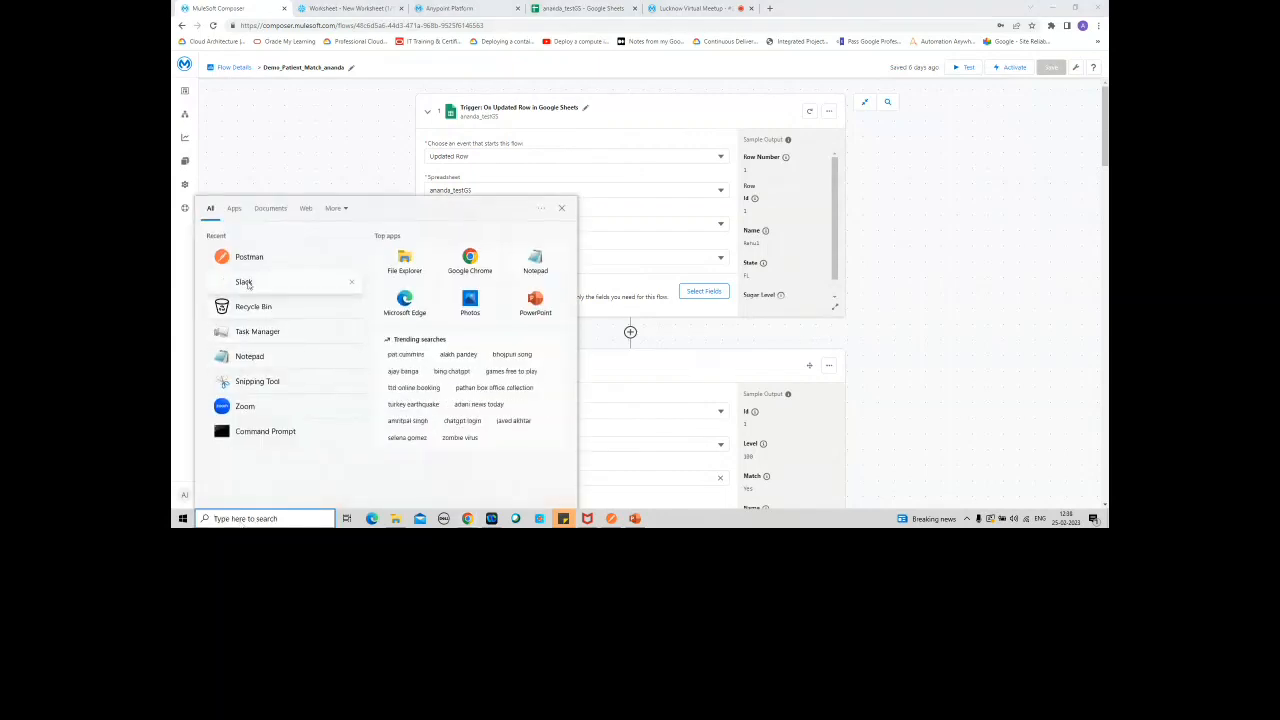
pyautogui.click(245, 283)
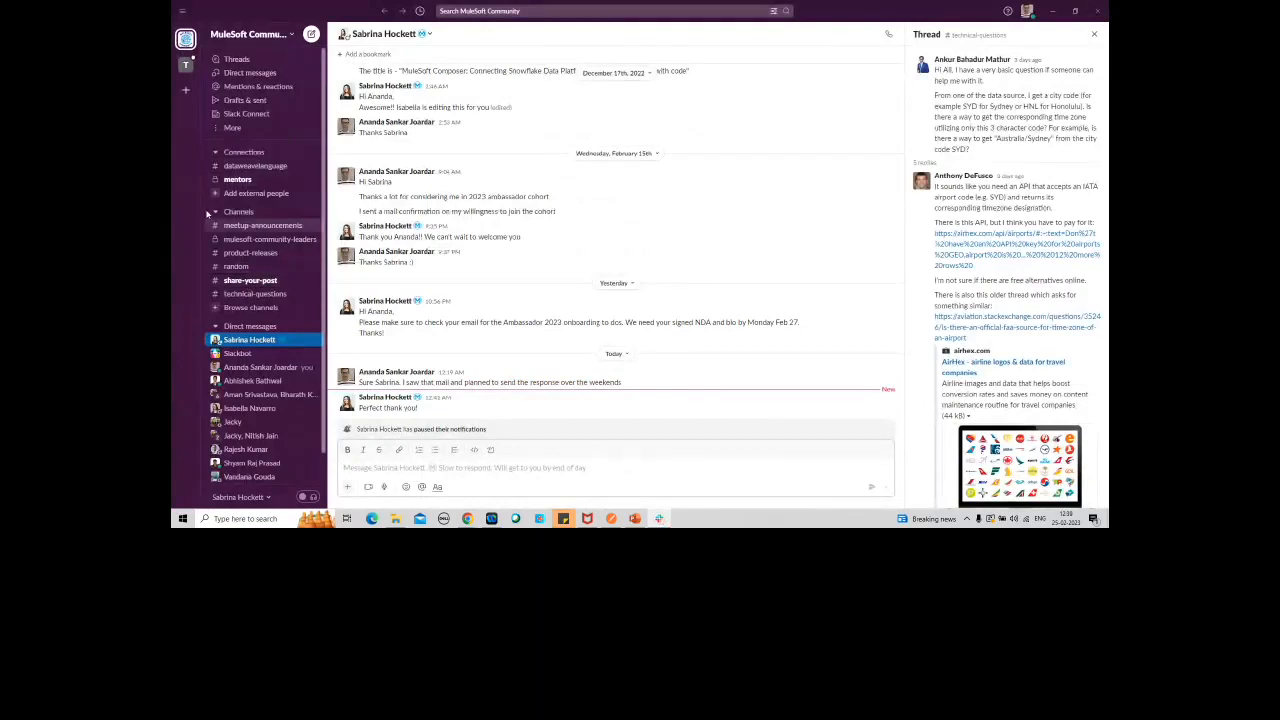
pyautogui.click(187, 67)
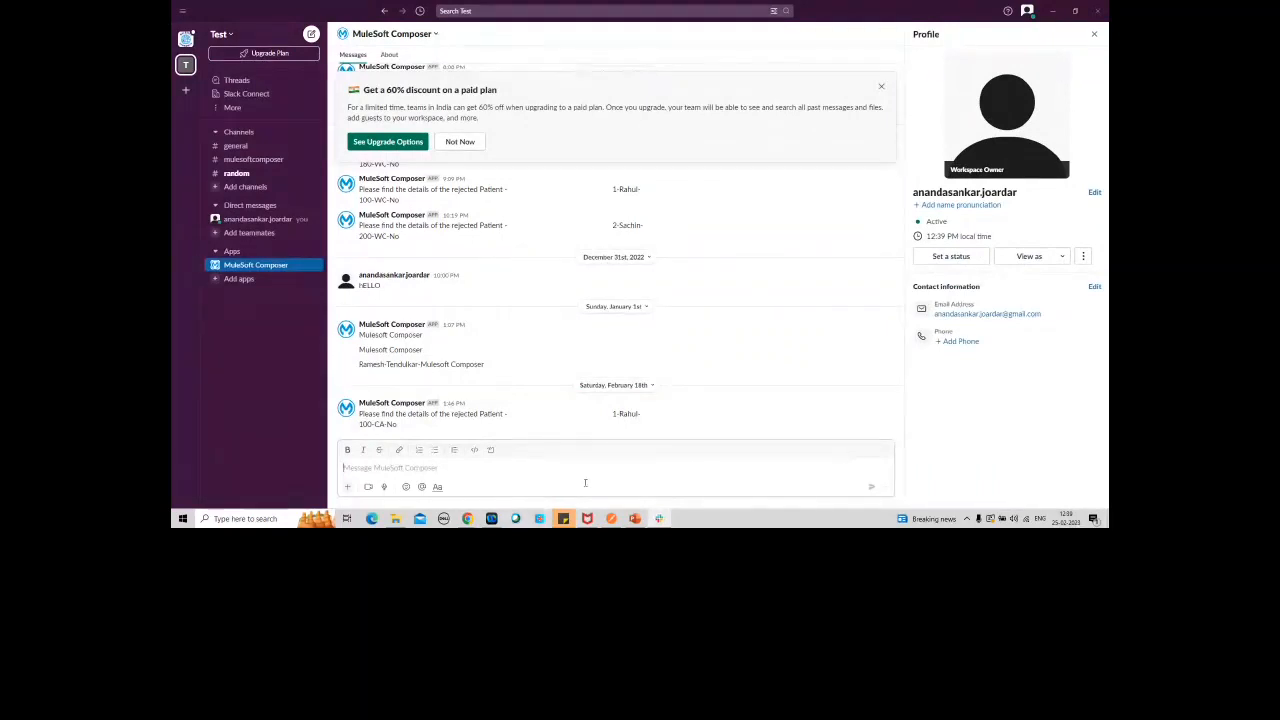
pyautogui.click(1053, 12)
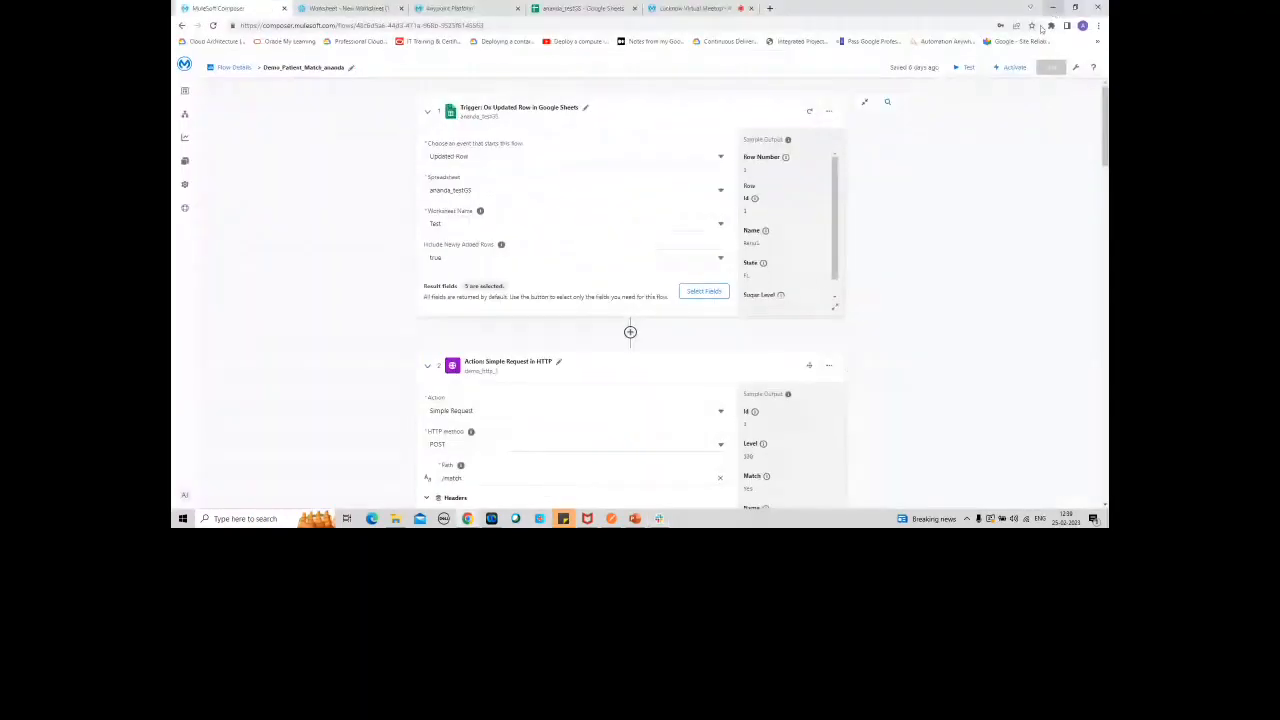
# Step: Look over the patient match flow once more and start a test run of it
pyautogui.scroll(-10, 630, 300)
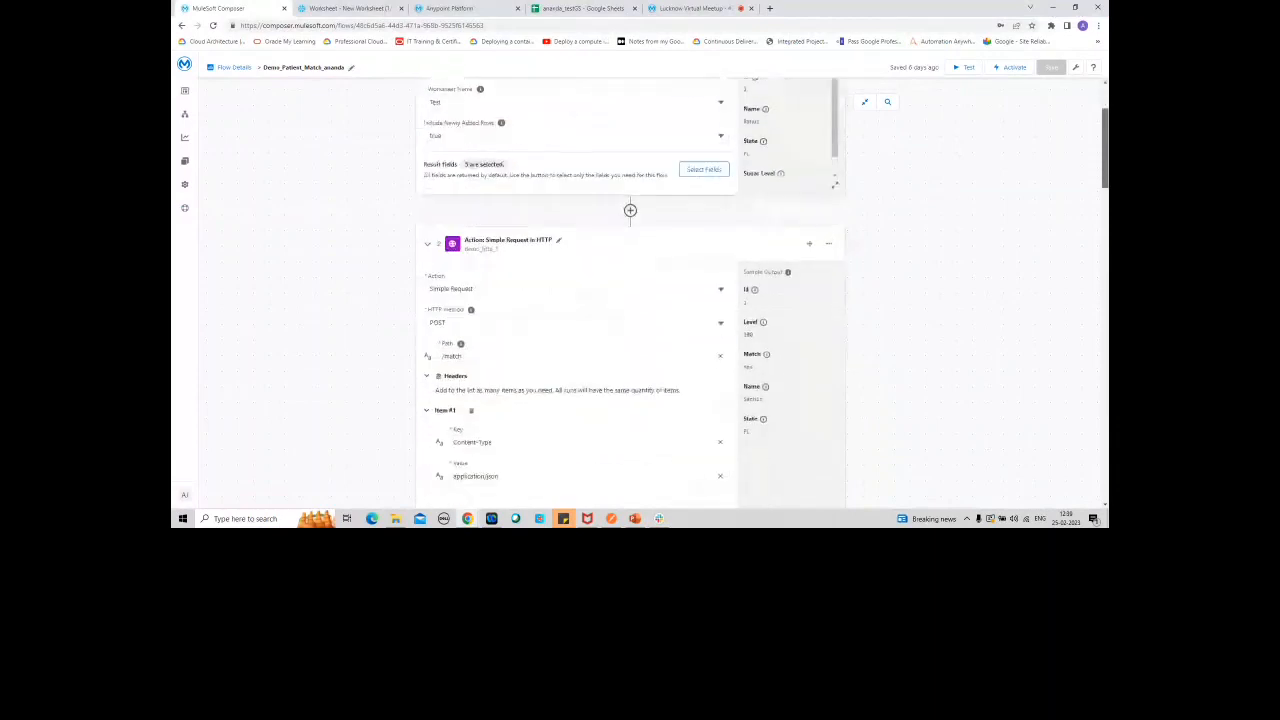
pyautogui.scroll(-15, 630, 300)
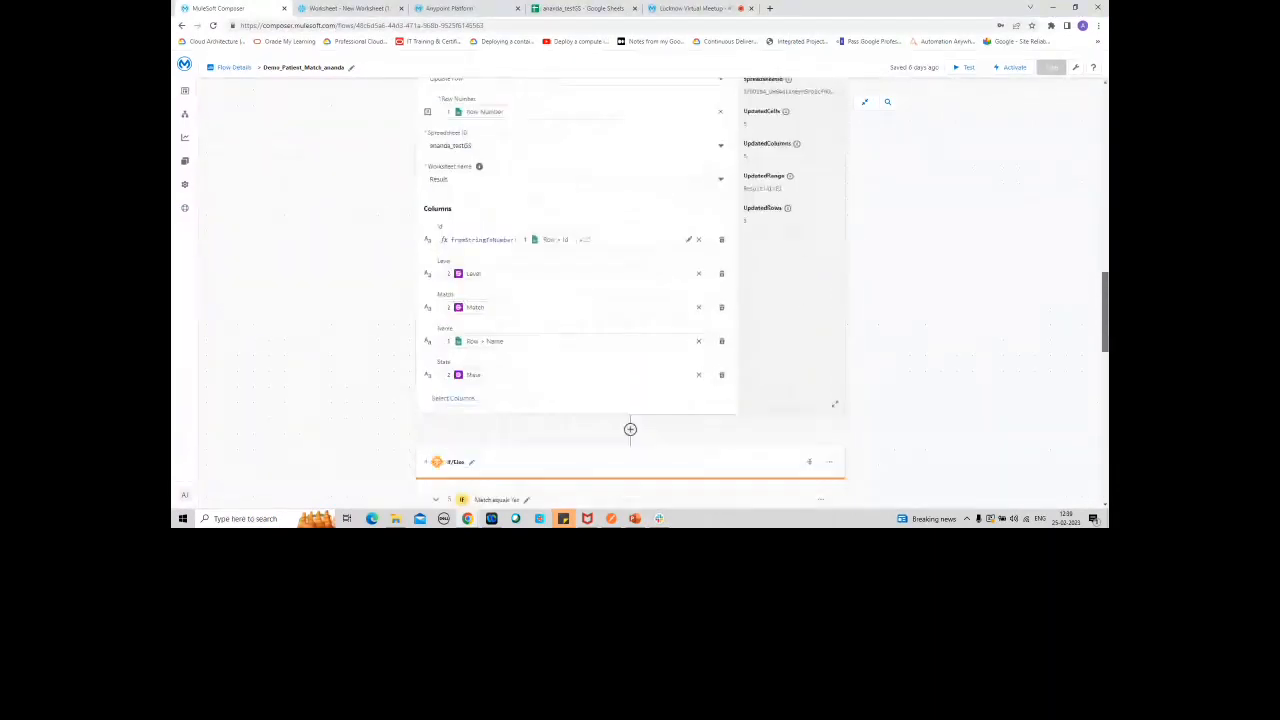
pyautogui.moveTo(1105, 460); pyautogui.dragTo(1105, 127)
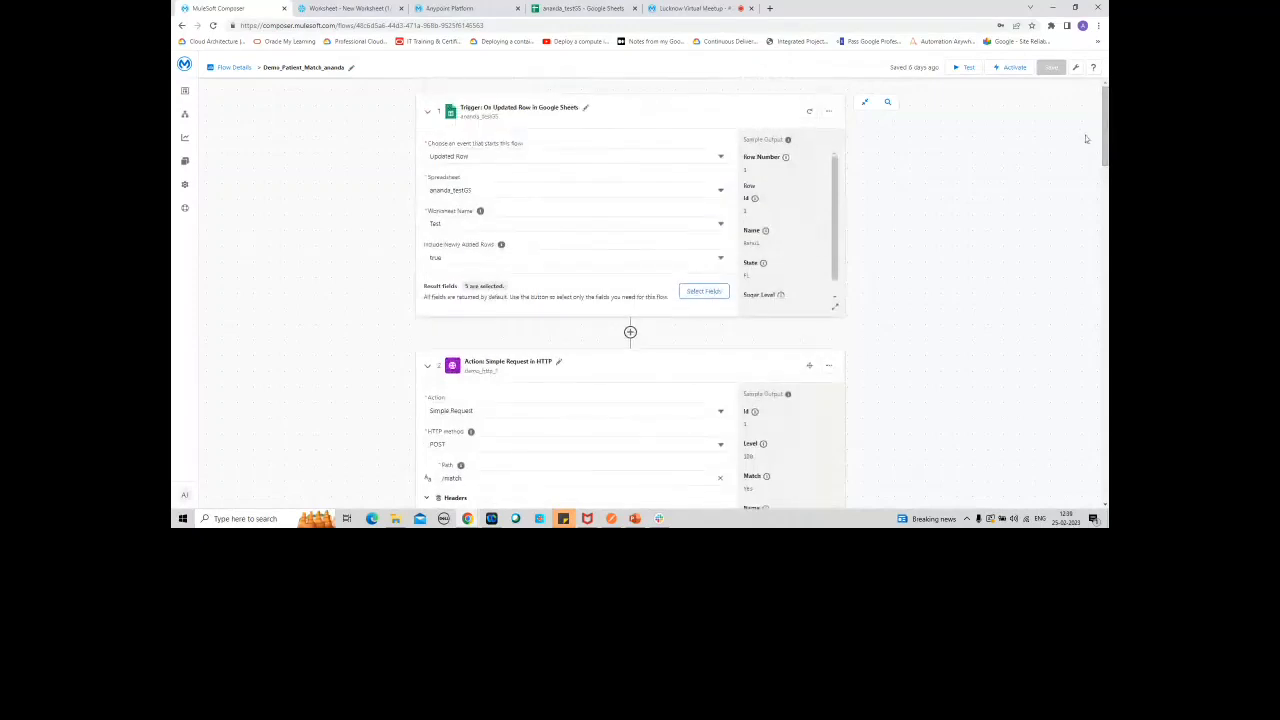
pyautogui.click(966, 67)
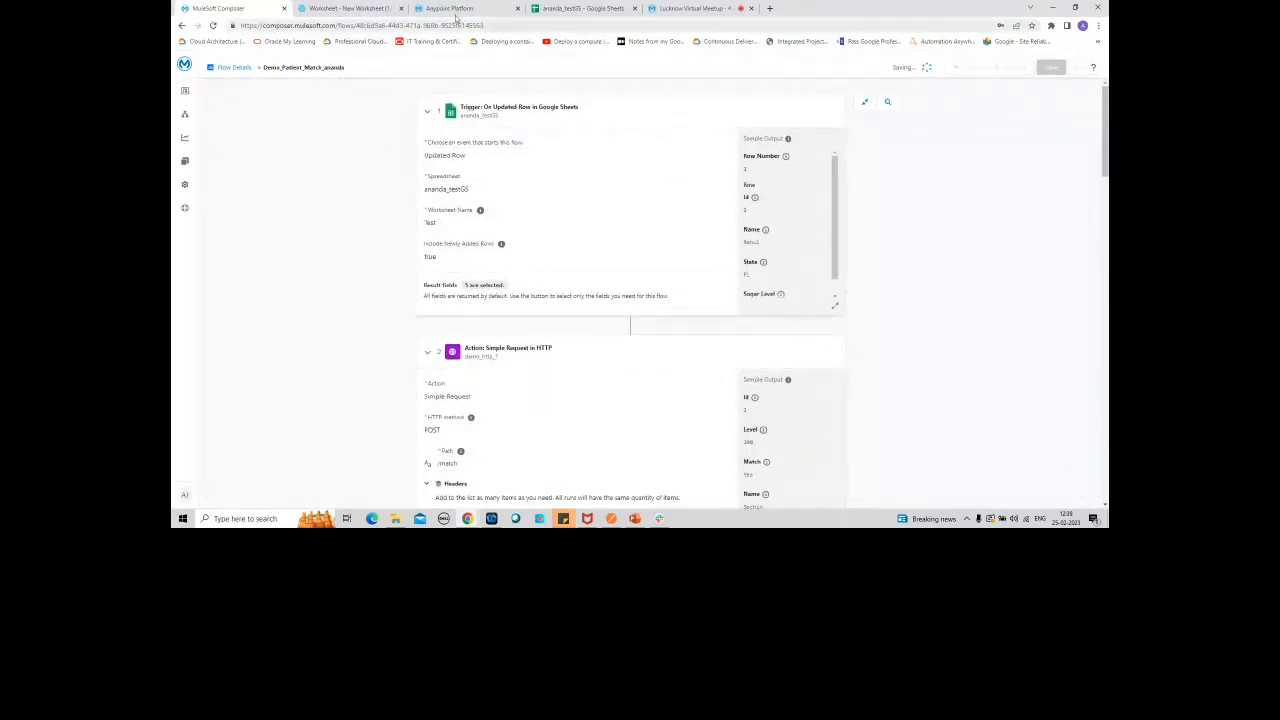
# Step: Switch to the Google Sheet and set the patient's state in row 2 of the Test worksheet to WC
pyautogui.click(556, 10)
pyautogui.click(355, 140)
pyautogui.write('WC')
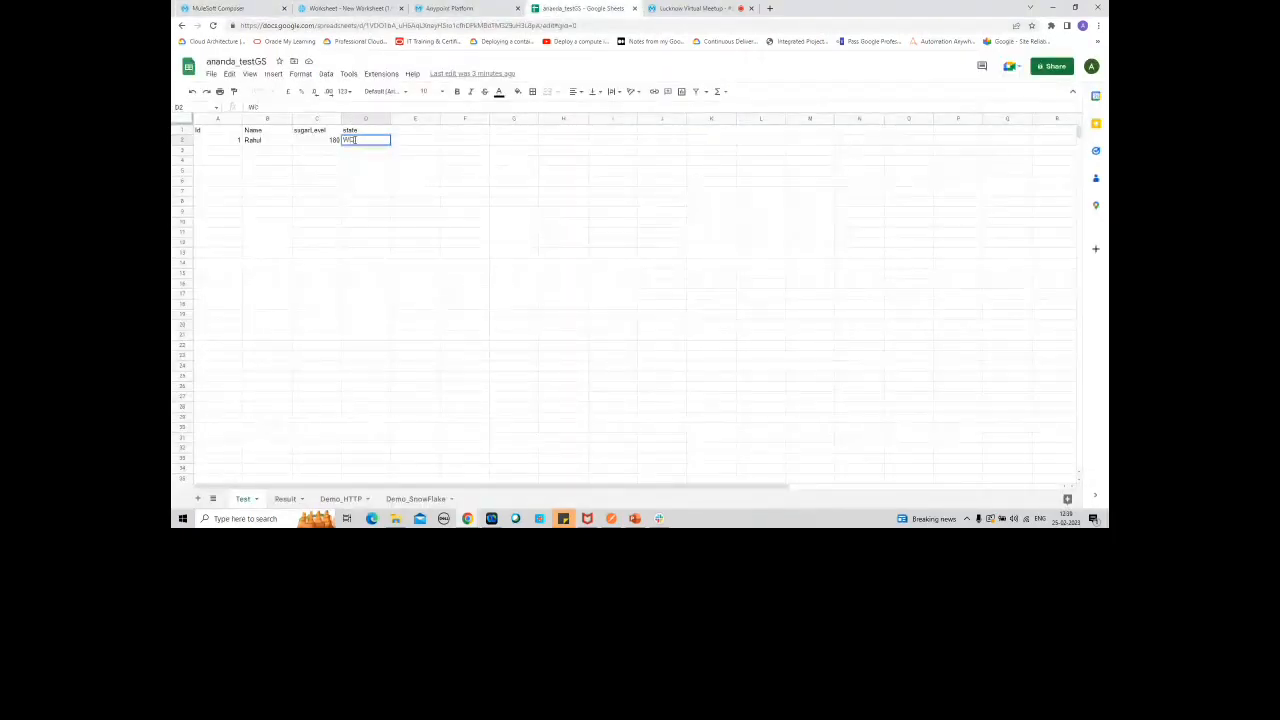
pyautogui.click(314, 172)
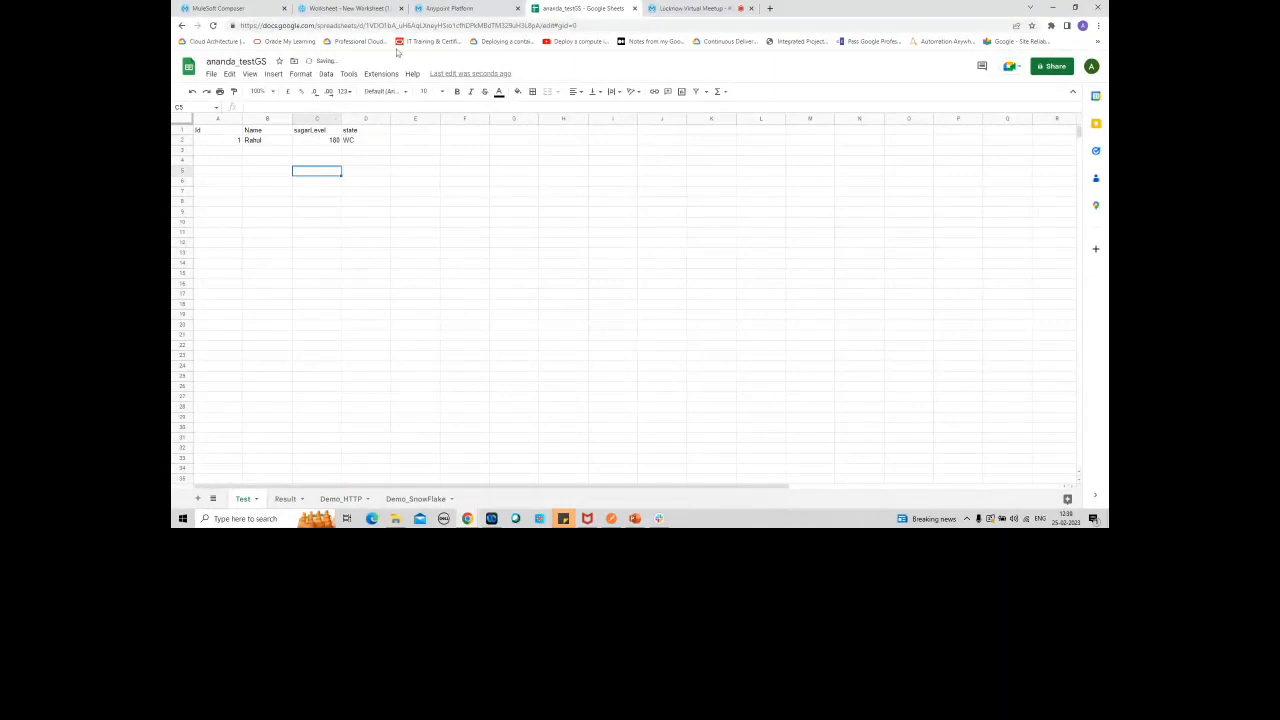
# Step: Return to the patient match flow in MuleSoft Composer and look over its running test
pyautogui.click(344, 10)
pyautogui.click(225, 8)
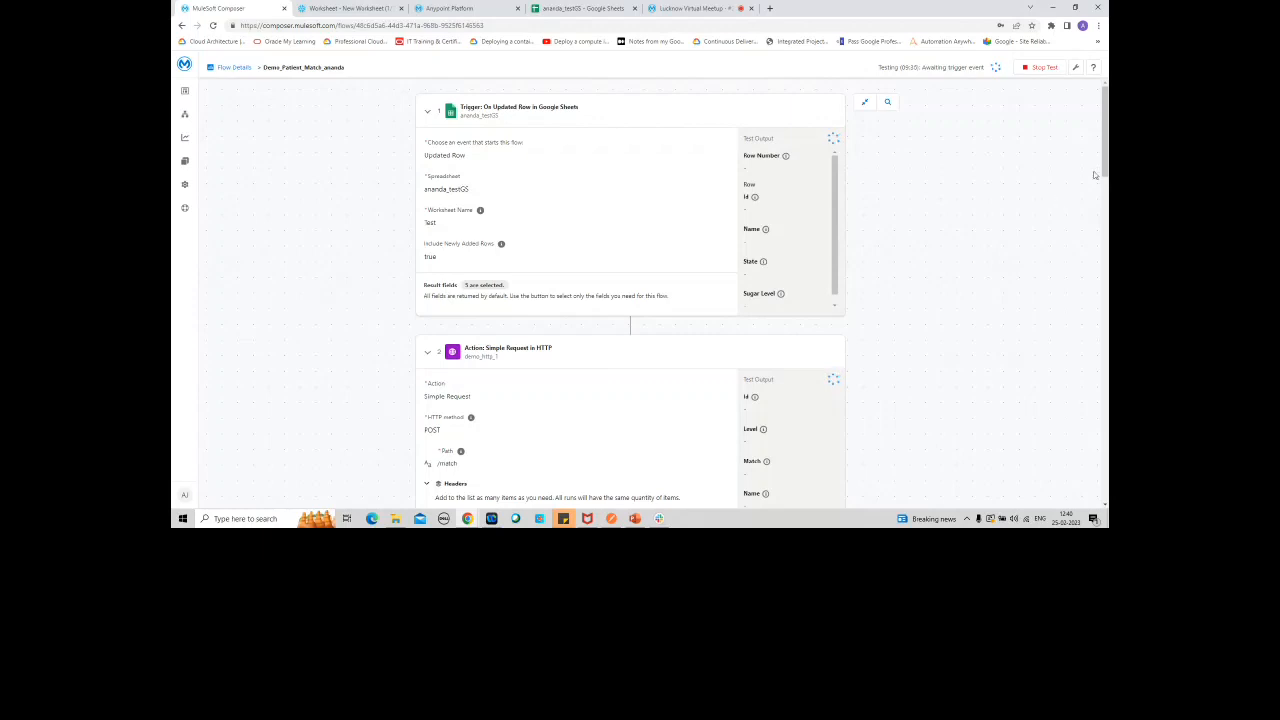
pyautogui.scroll(-2, 1083, 180)
pyautogui.scroll(-5, 1036, 181)
pyautogui.scroll(8, 1036, 181)
# Step: Switch to the Google Sheet and set the patient's sugarLevel in row 2 of the Test worksheet to 230
pyautogui.click(582, 9)
pyautogui.click(320, 141)
pyautogui.write('2')
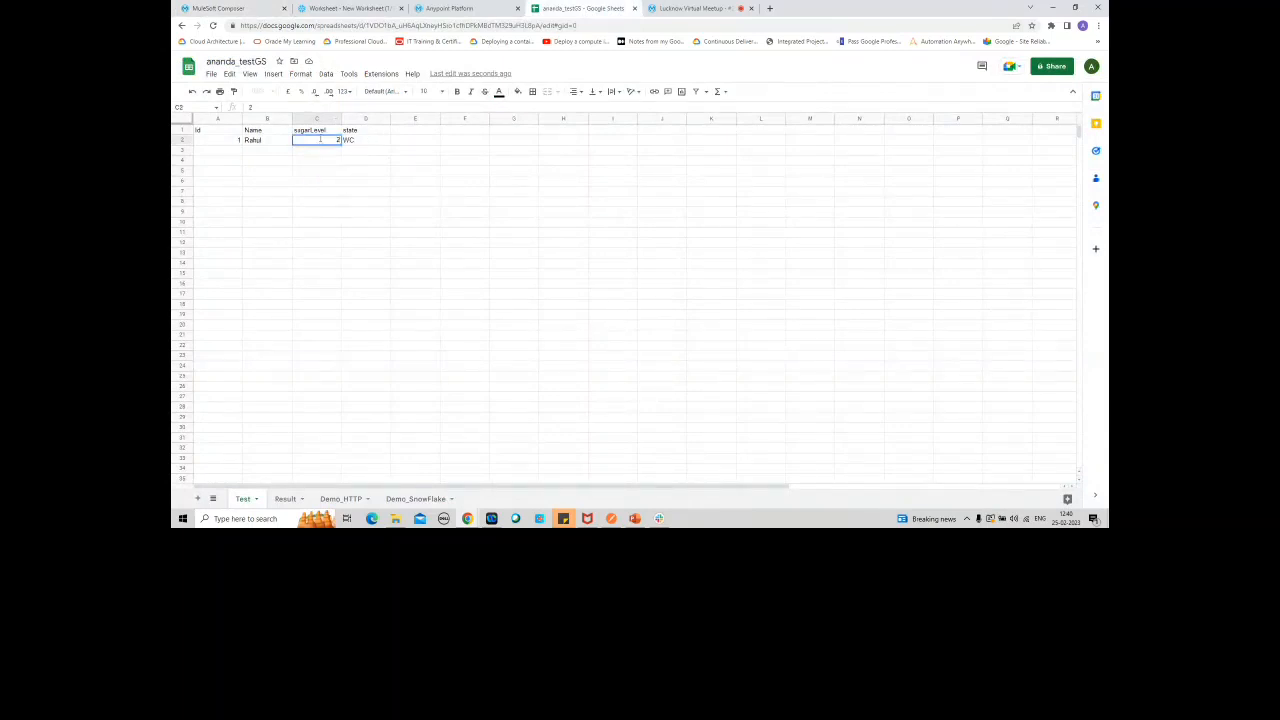
pyautogui.write('30')
pyautogui.click(389, 181)
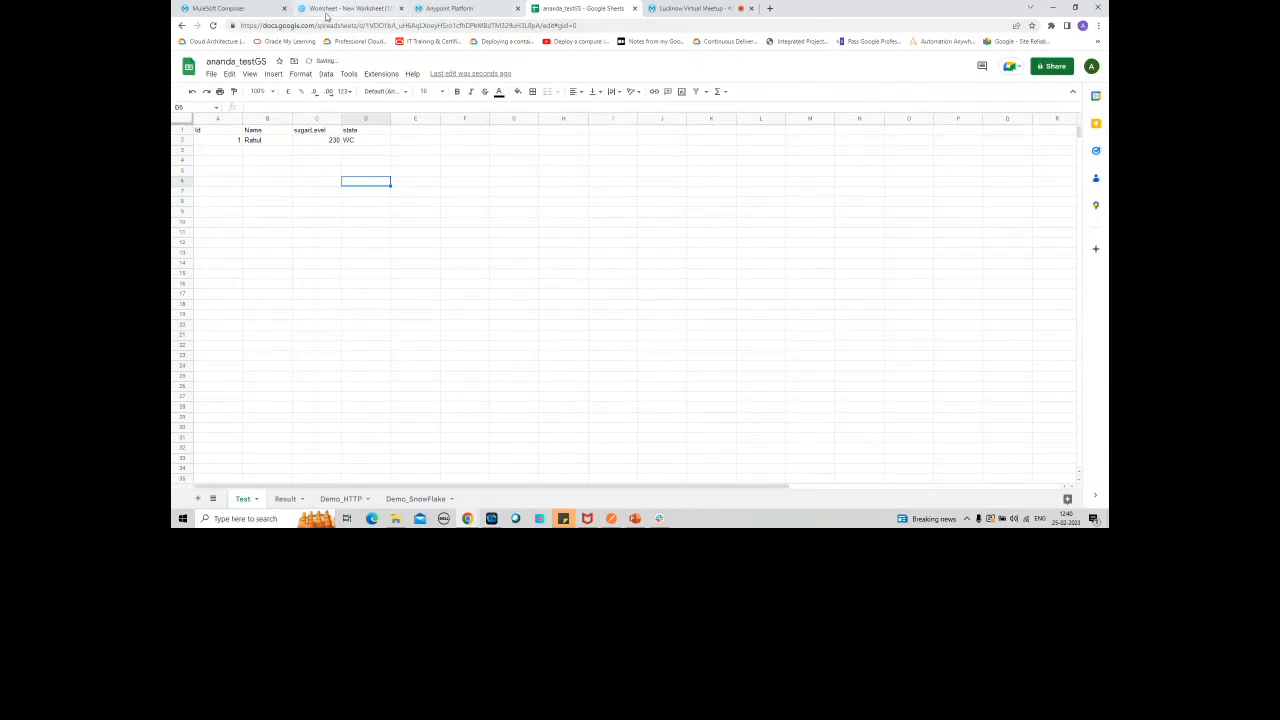
# Step: Check the Snowflake worksheet and the flow, view the new MuleSoft Composer message in Slack, and return to the flow
pyautogui.click(331, 15)
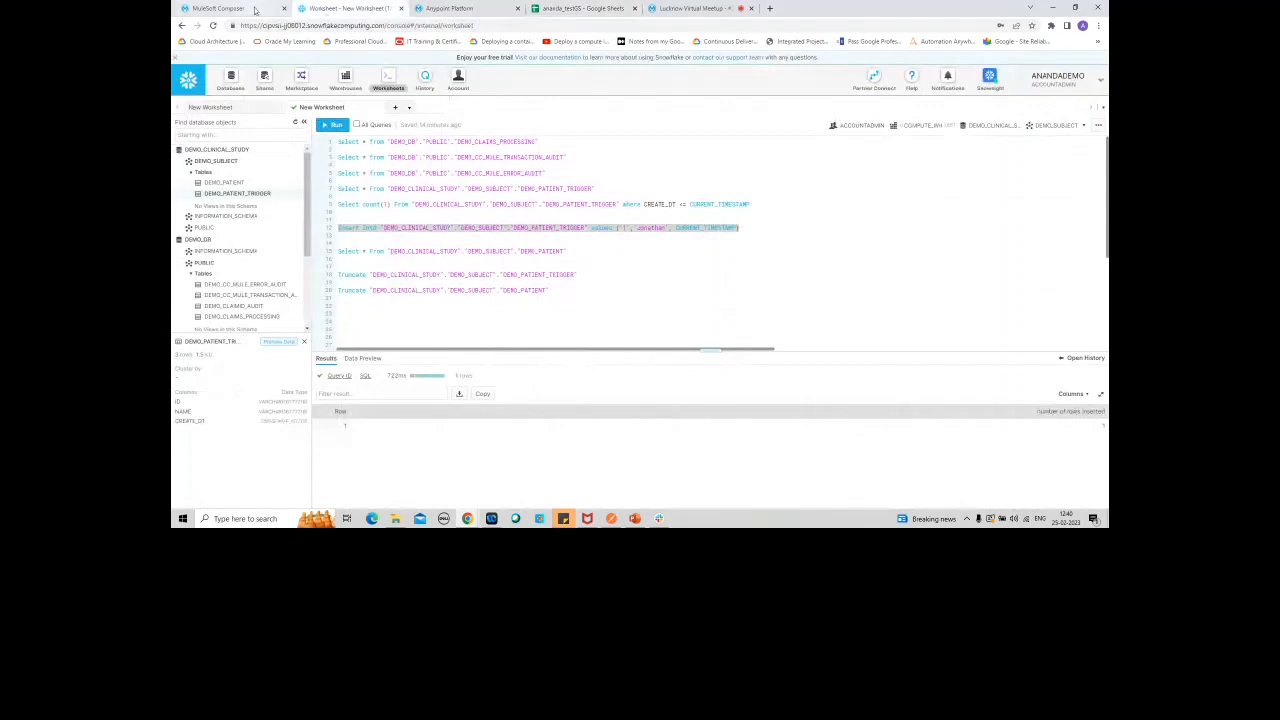
pyautogui.click(255, 10)
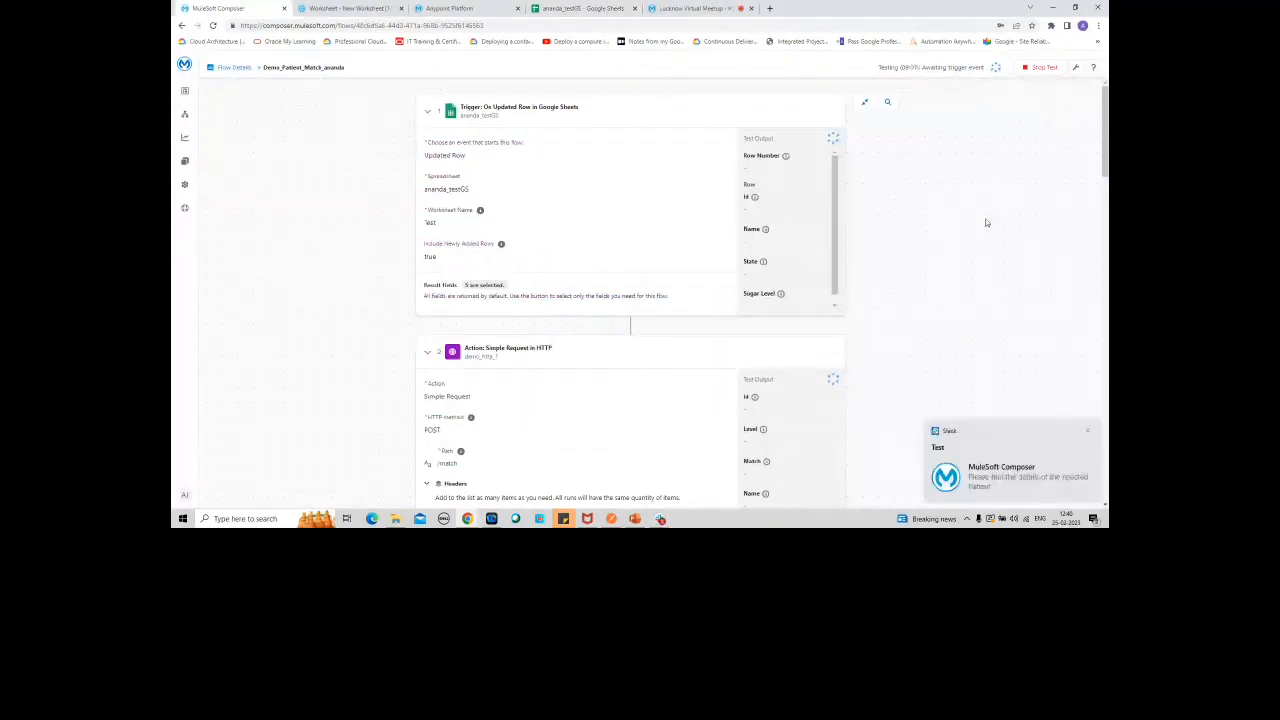
pyautogui.click(995, 472)
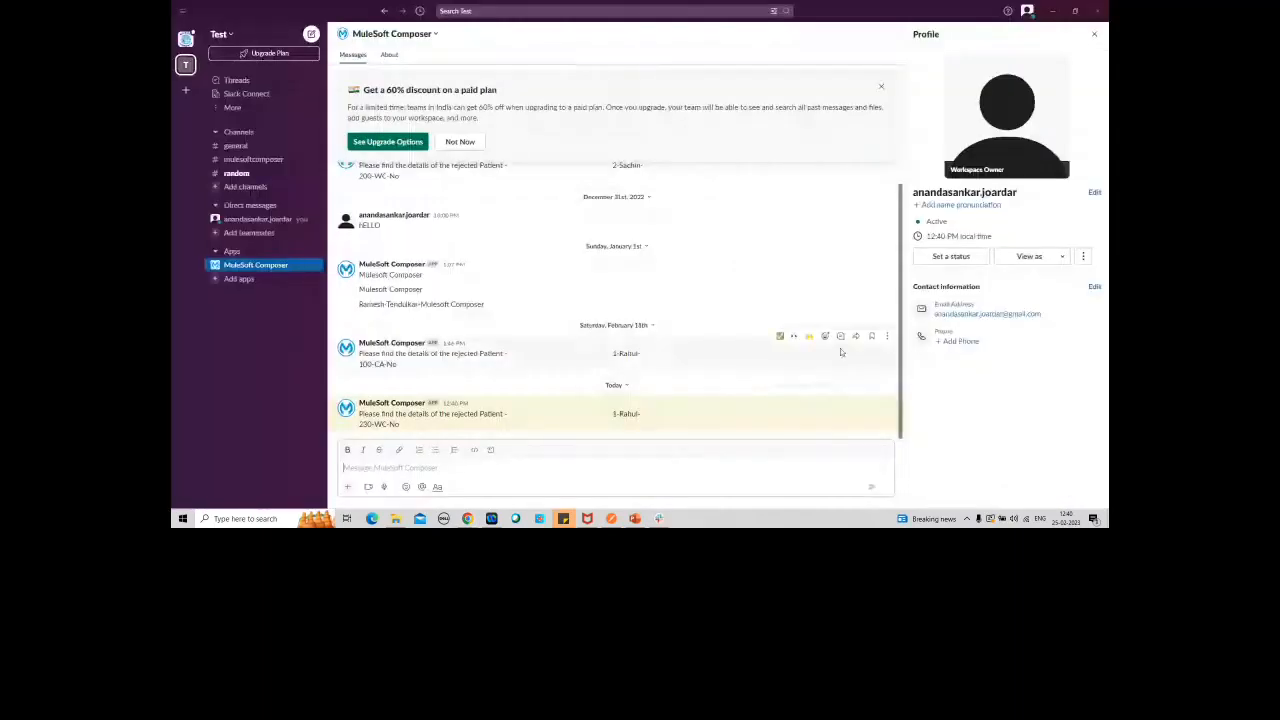
pyautogui.click(1060, 12)
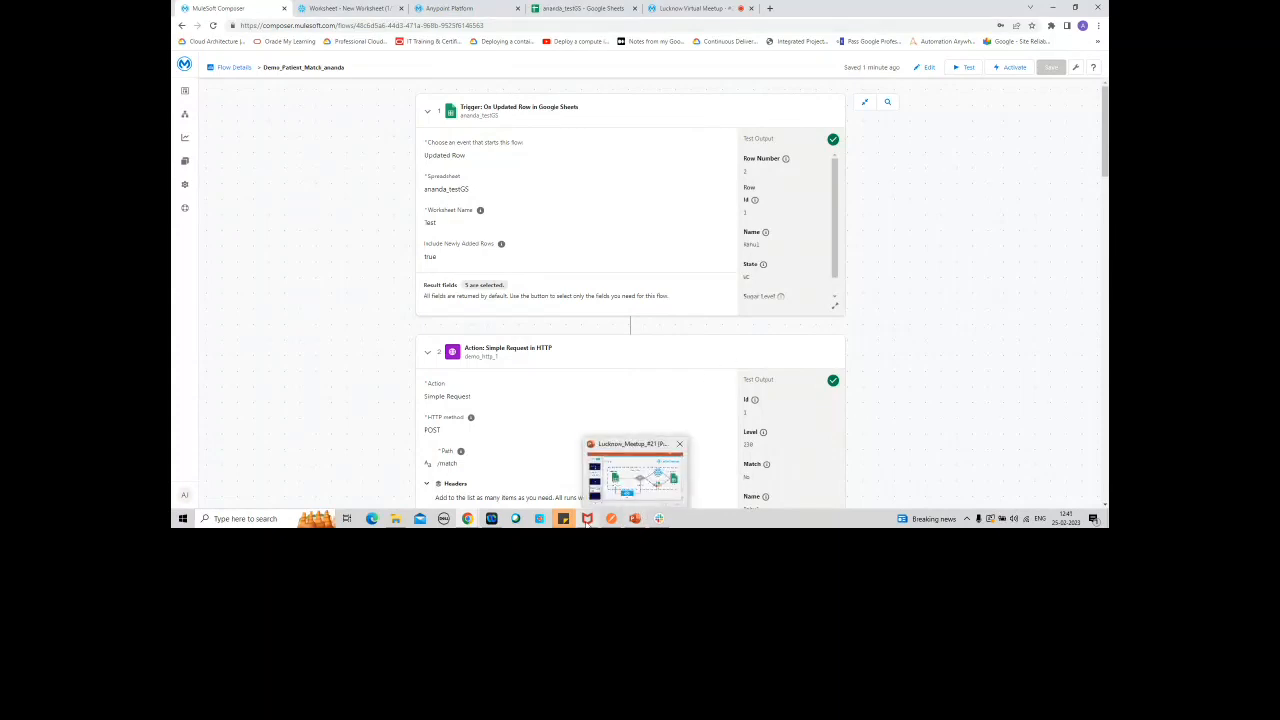
# Step: Show the MuleSoft Hyperautomation offerings slide in the PowerPoint deck and return to the flow
pyautogui.click(641, 480)
pyautogui.scroll(15, 311, 388)
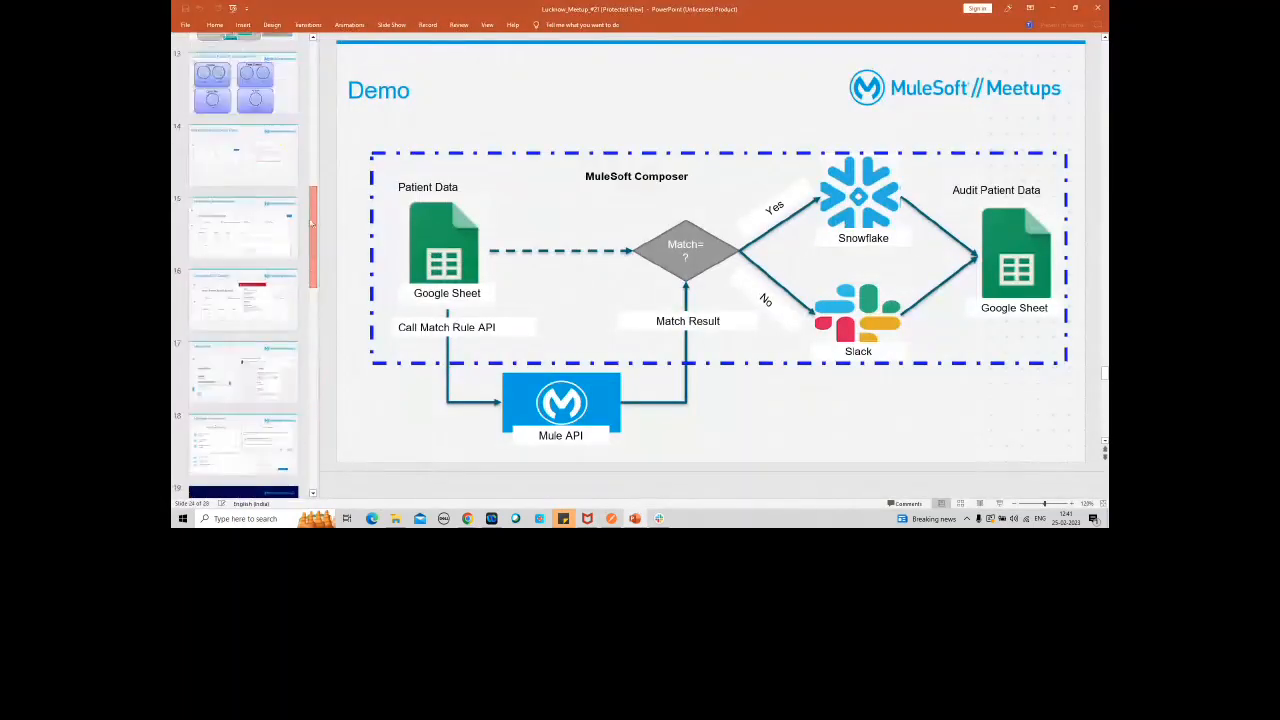
pyautogui.click(236, 356)
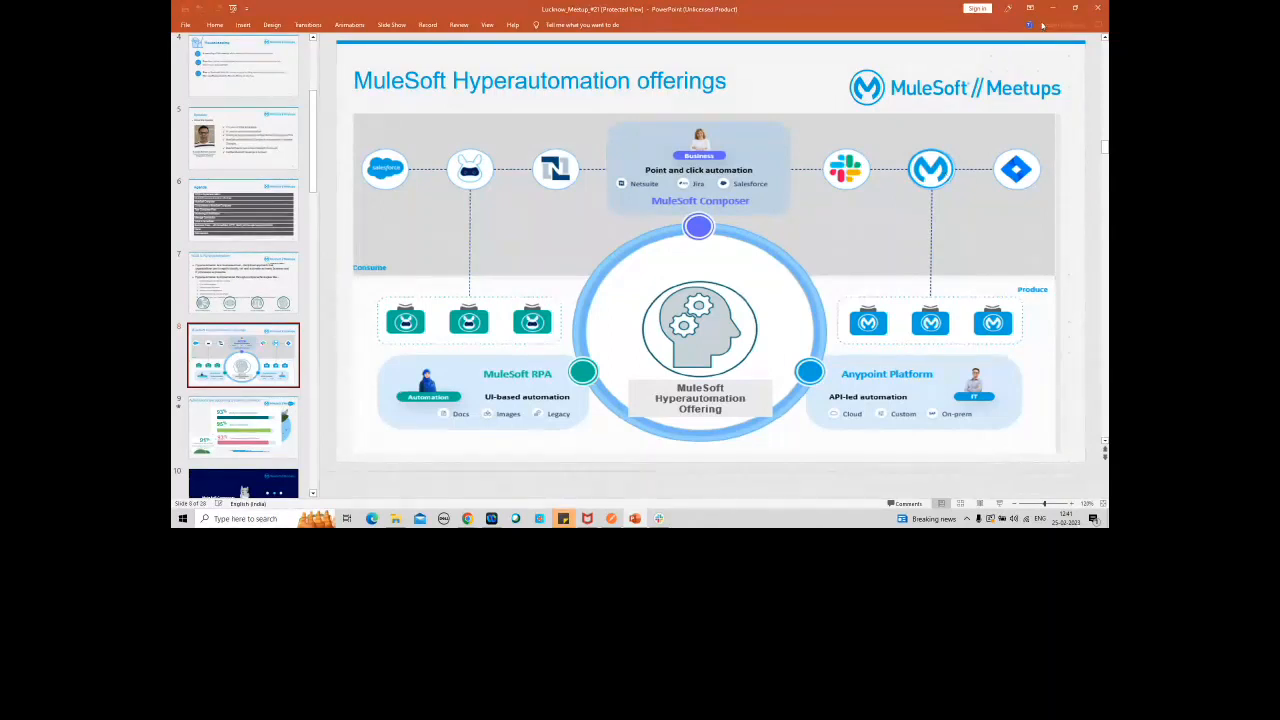
pyautogui.hotkey('alt', 'Tab')
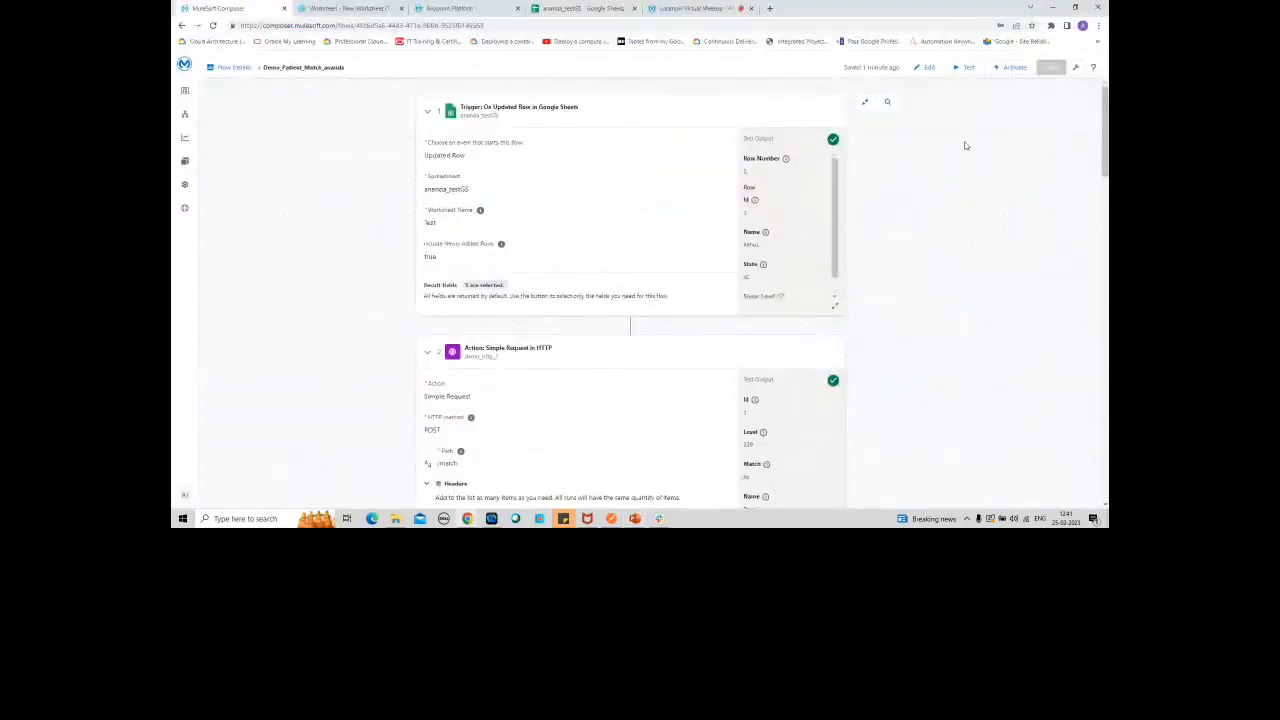
pyautogui.rightClick(1105, 198)
pyautogui.moveTo(1105, 154)
pyautogui.mouseDown()
pyautogui.moveTo(1107, 242)
pyautogui.moveTo(1107, 158)
pyautogui.mouseUp()
pyautogui.moveTo(659, 520)
pyautogui.rightClick(1106, 236)
pyautogui.moveTo(1105, 175)
pyautogui.mouseDown()
pyautogui.moveTo(1105, 287)
pyautogui.moveTo(1105, 178)
pyautogui.mouseUp()
pyautogui.moveTo(1106, 158)
pyautogui.mouseDown()
pyautogui.moveTo(1085, 288)
pyautogui.moveTo(1105, 150)
pyautogui.mouseUp()
# Step: Open Slack and highlight the newest rejected-patient message from MuleSoft Composer
pyautogui.click(680, 475)
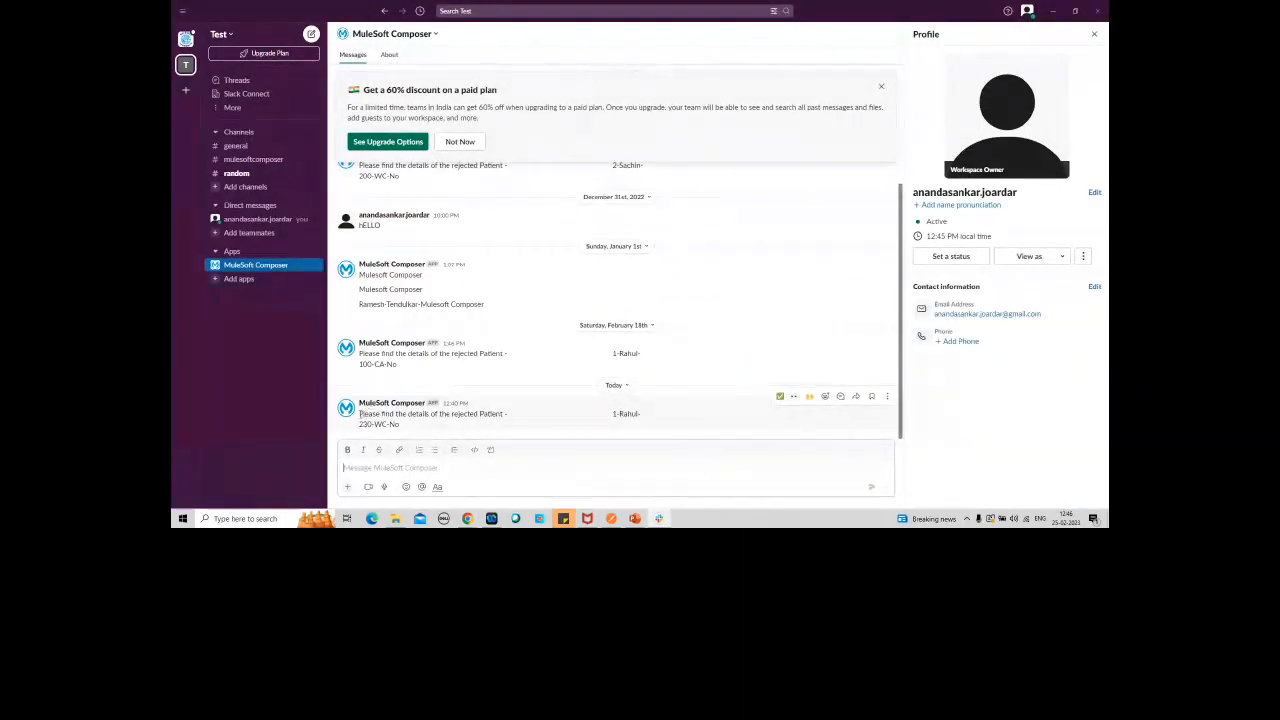
pyautogui.moveTo(360, 414); pyautogui.dragTo(621, 423)
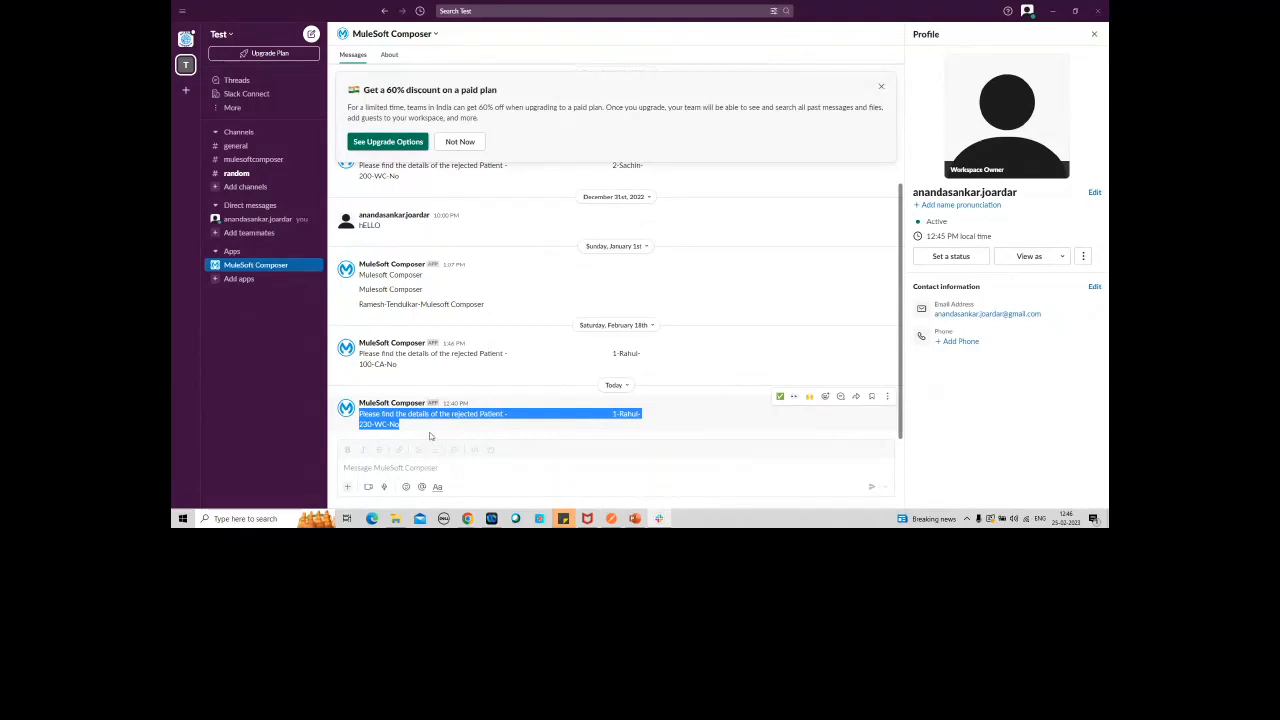
pyautogui.click(387, 420)
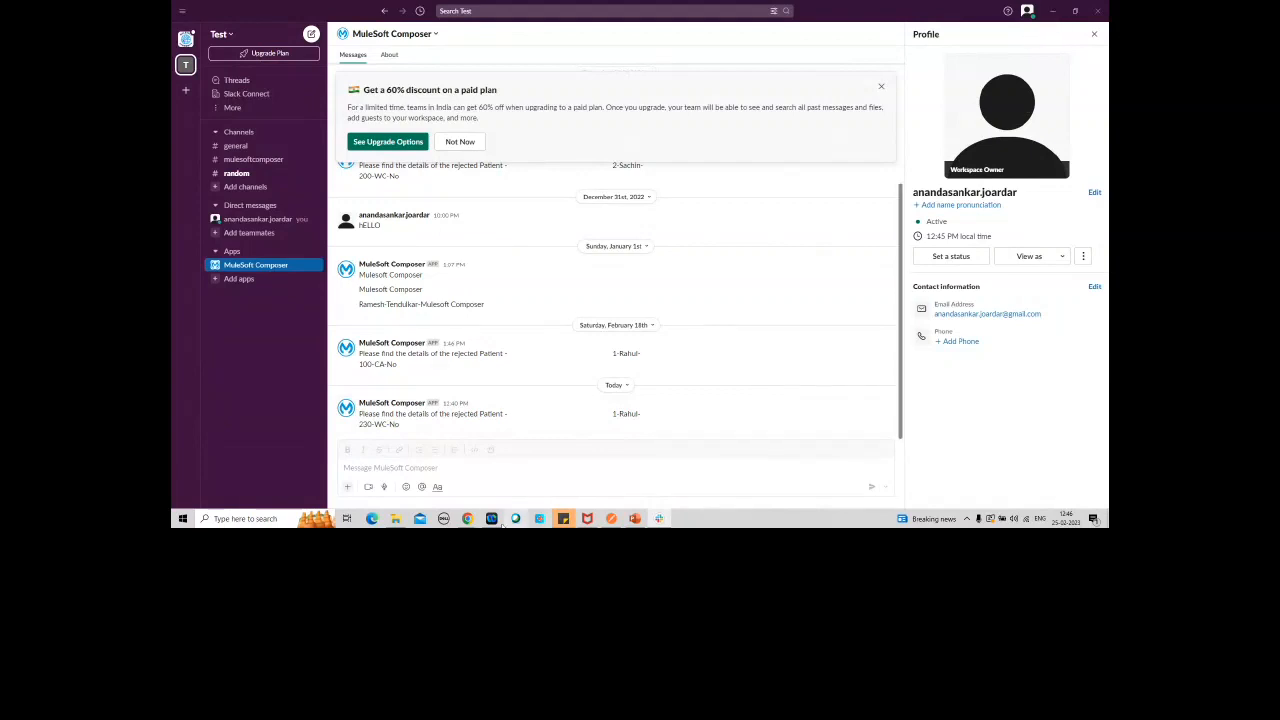
# Step: Switch to the Google Sheet and set the patient's sugarLevel to 120 and state to FL in the Test worksheet
pyautogui.moveTo(469, 521)
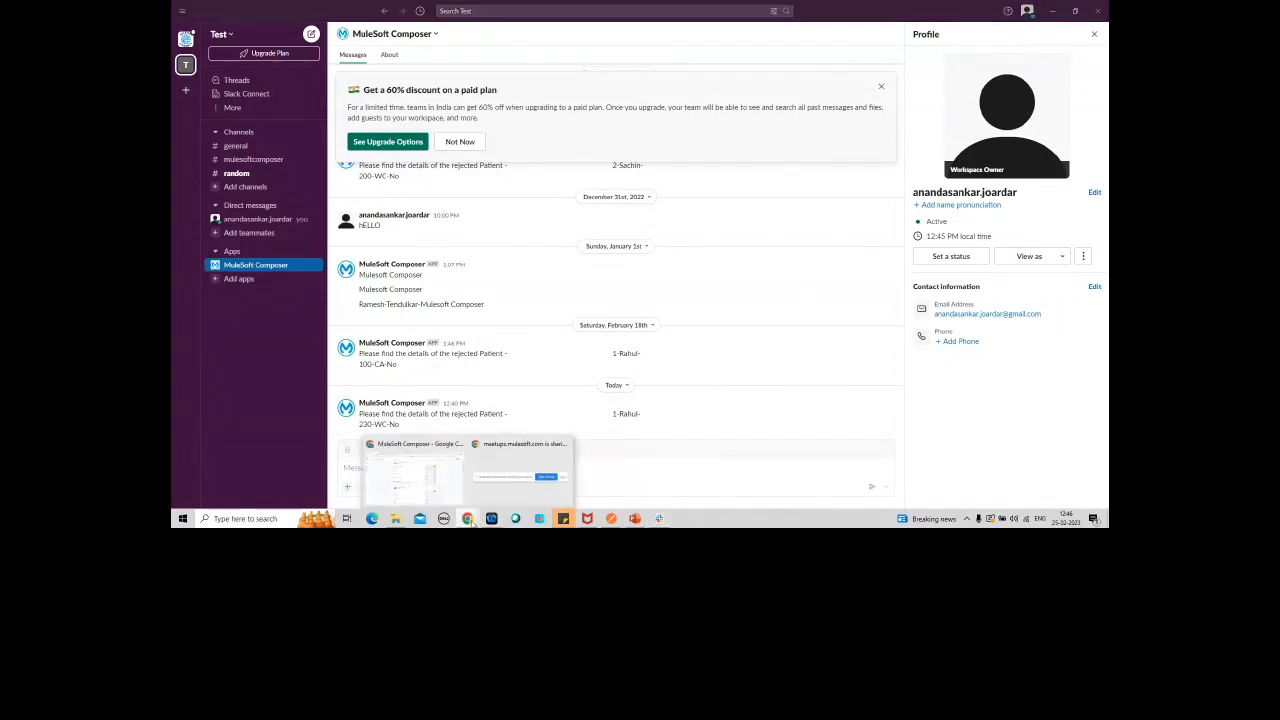
pyautogui.click(414, 470)
pyautogui.click(575, 8)
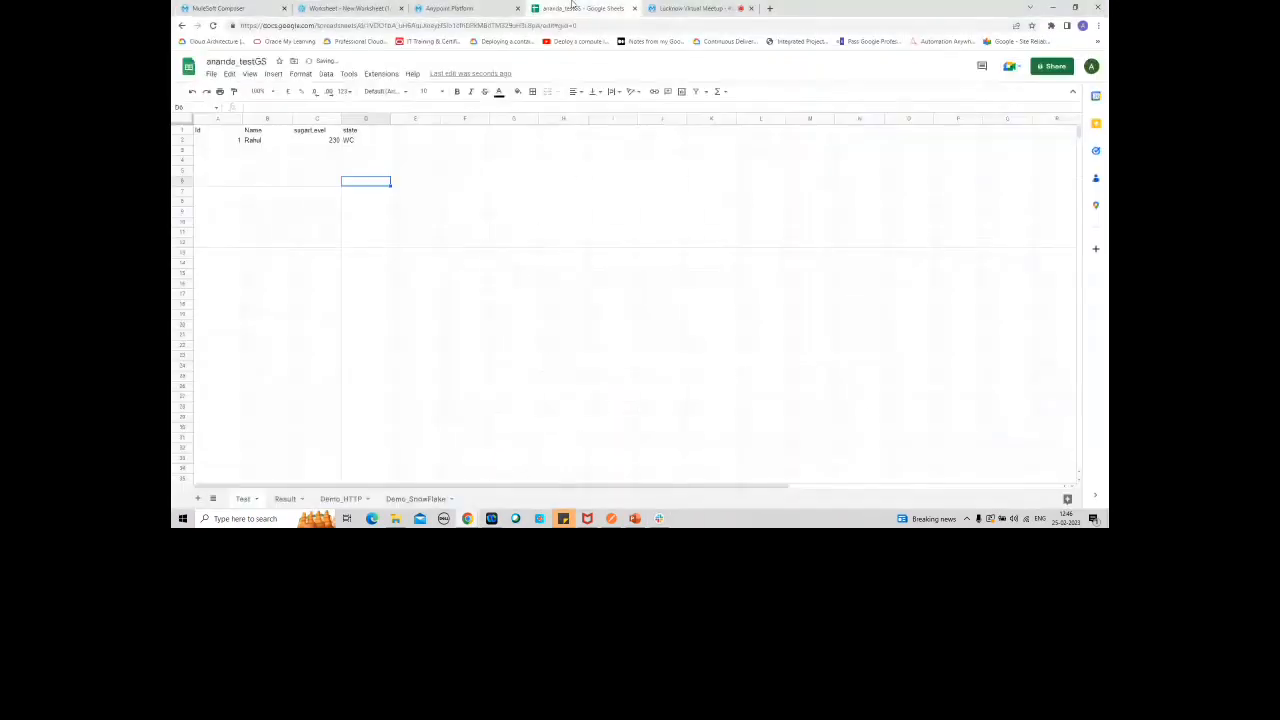
pyautogui.click(315, 142)
pyautogui.write('120')
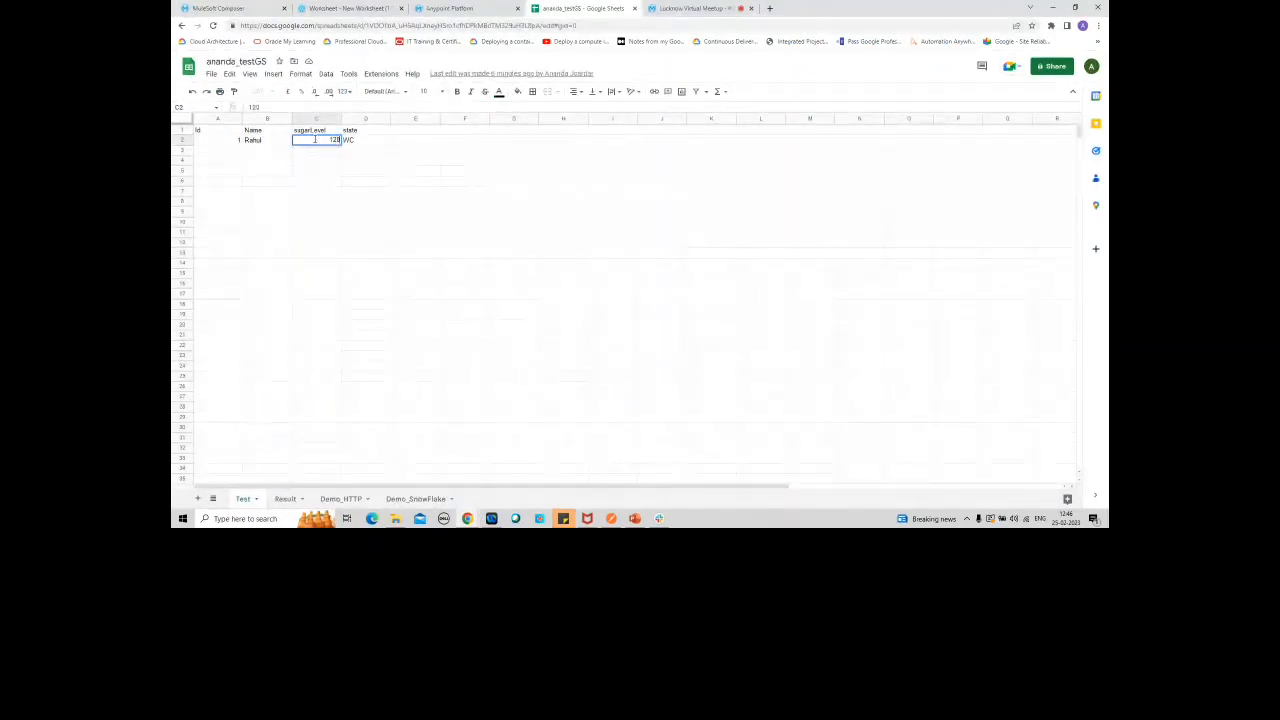
pyautogui.click(369, 140)
pyautogui.write('R')
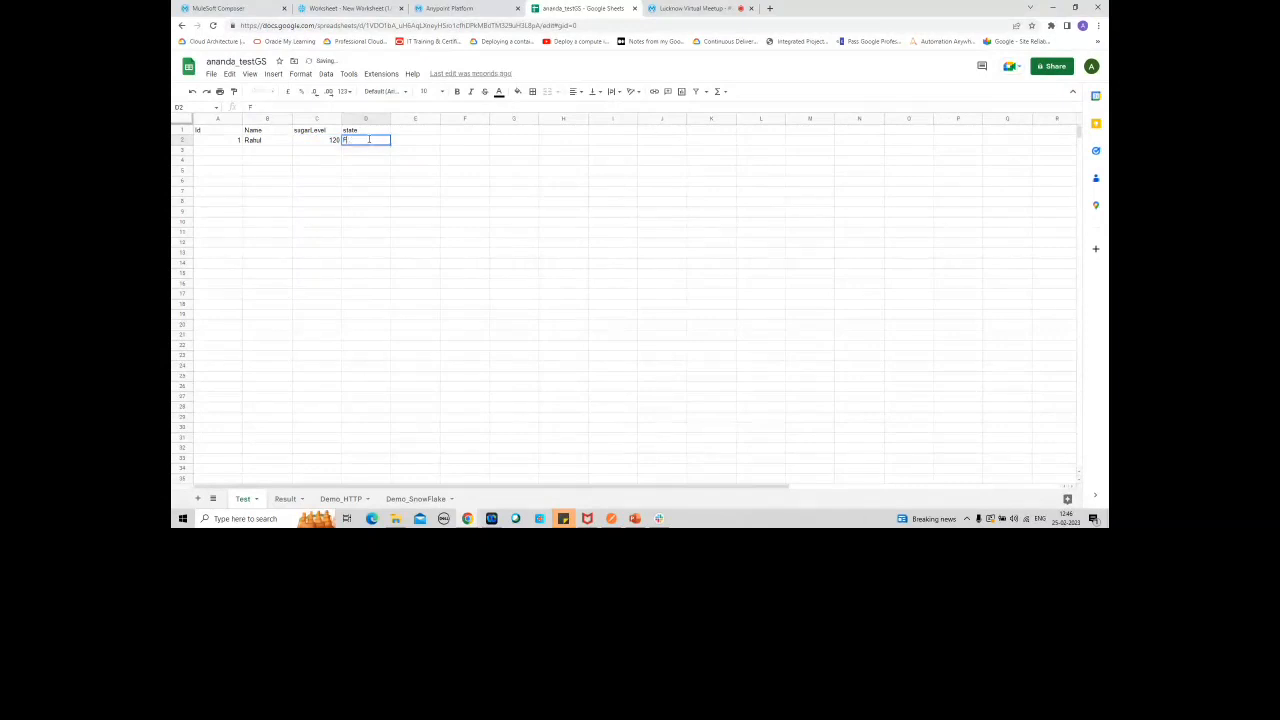
pyautogui.write('L')
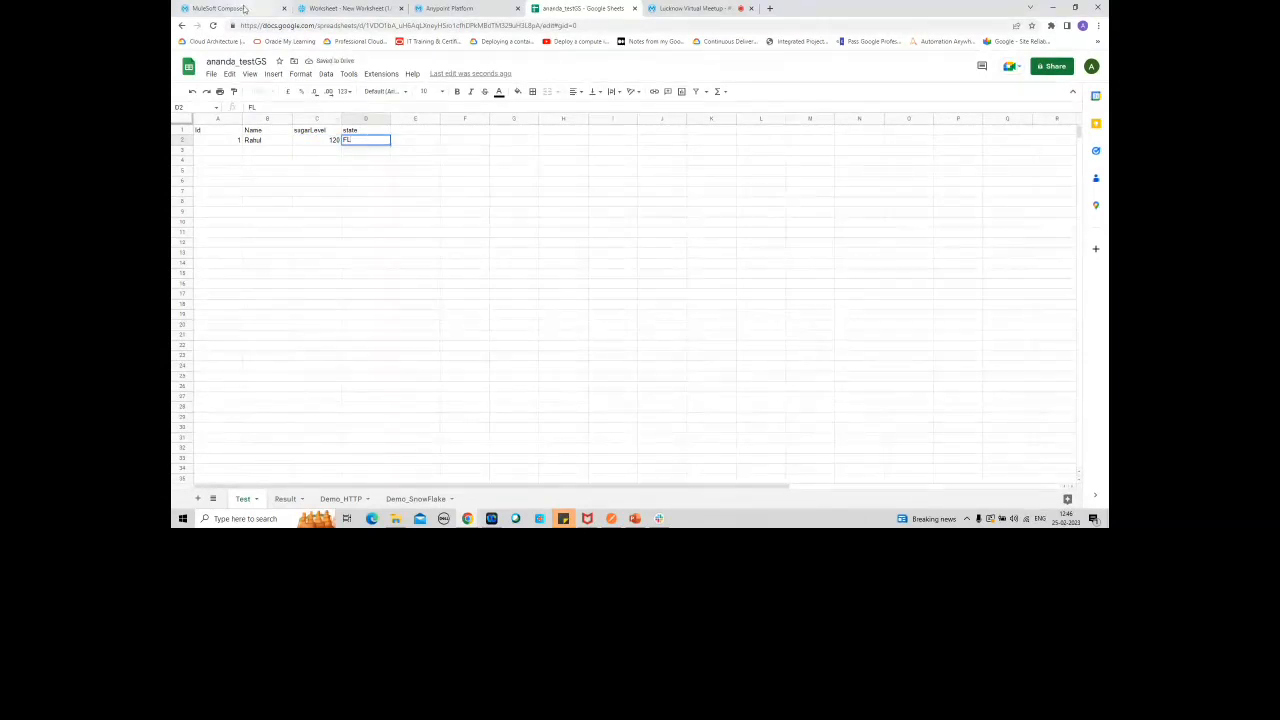
# Step: Start another test run of the flow in MuleSoft Composer and trigger it by setting the patient's sugarLevel to 130 in the Google Sheet
pyautogui.click(242, 9)
pyautogui.click(967, 68)
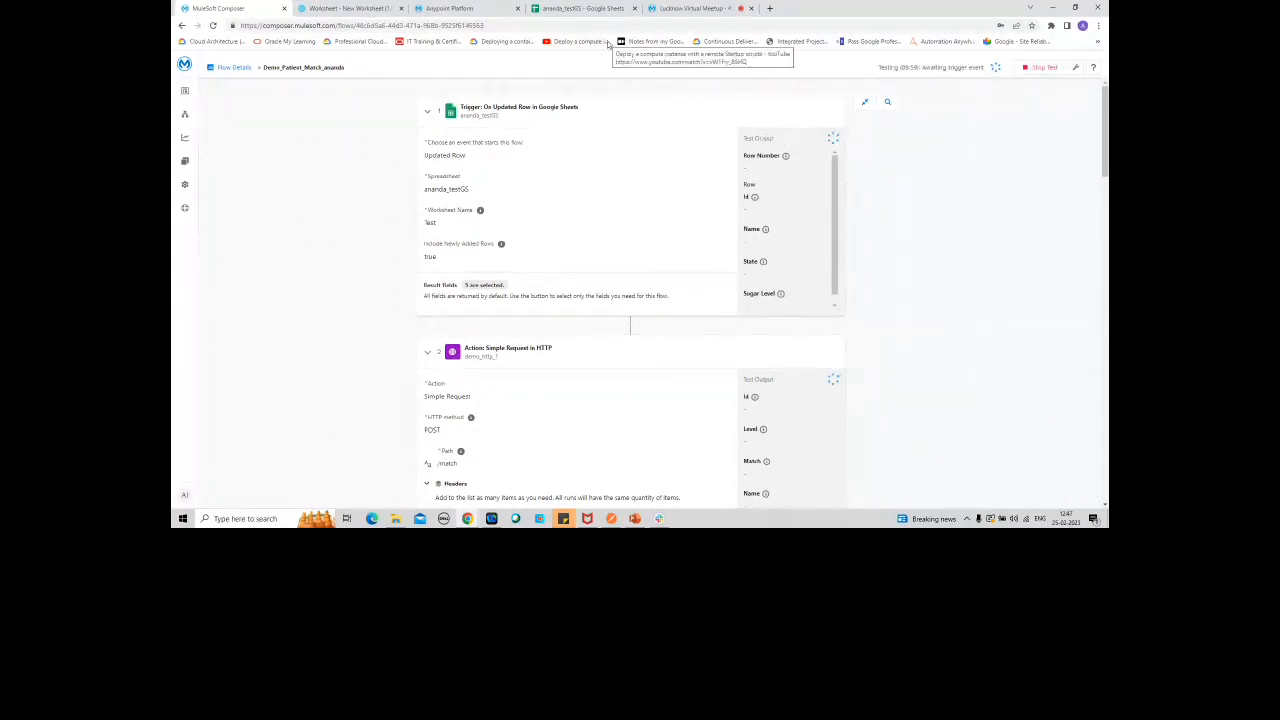
pyautogui.click(583, 8)
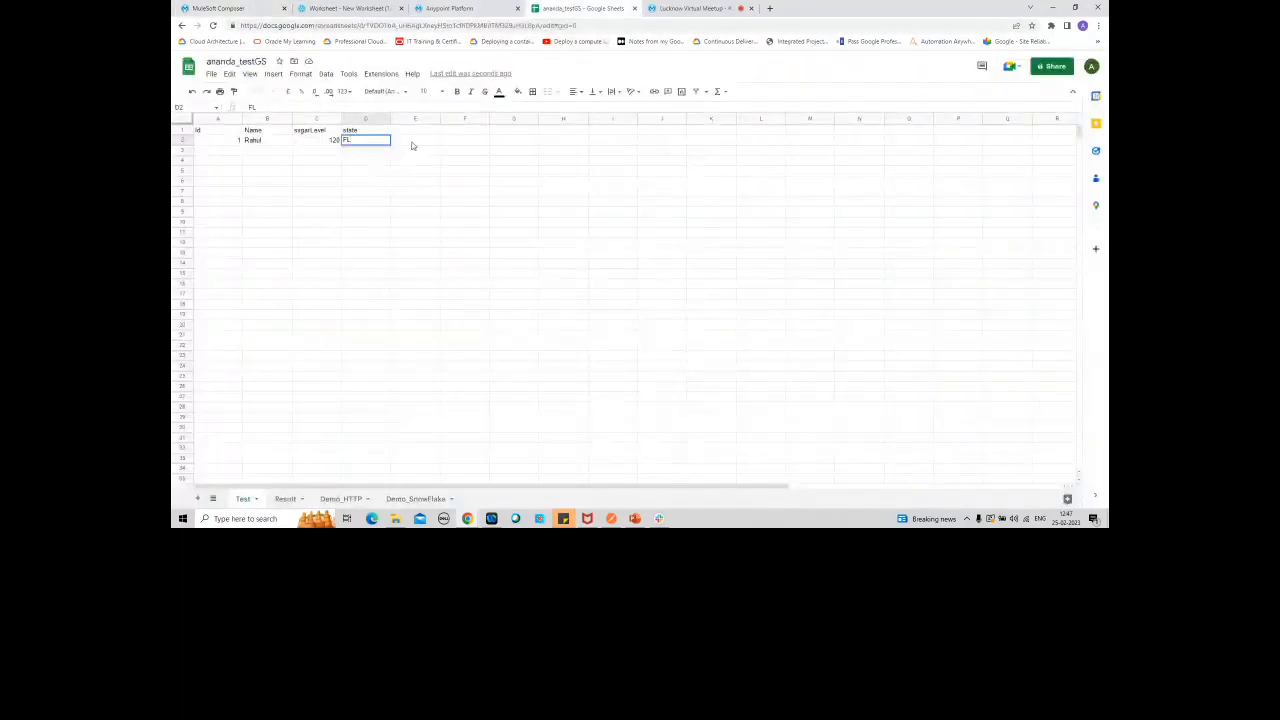
pyautogui.click(316, 140)
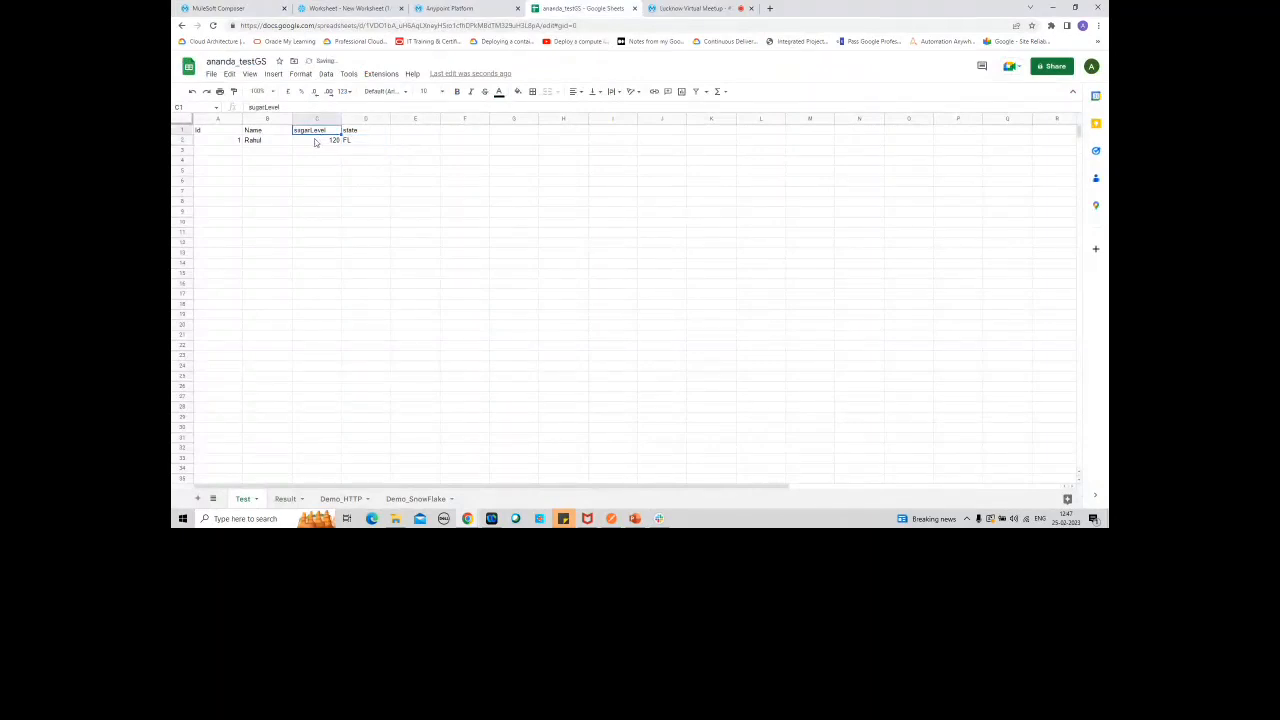
pyautogui.write('130')
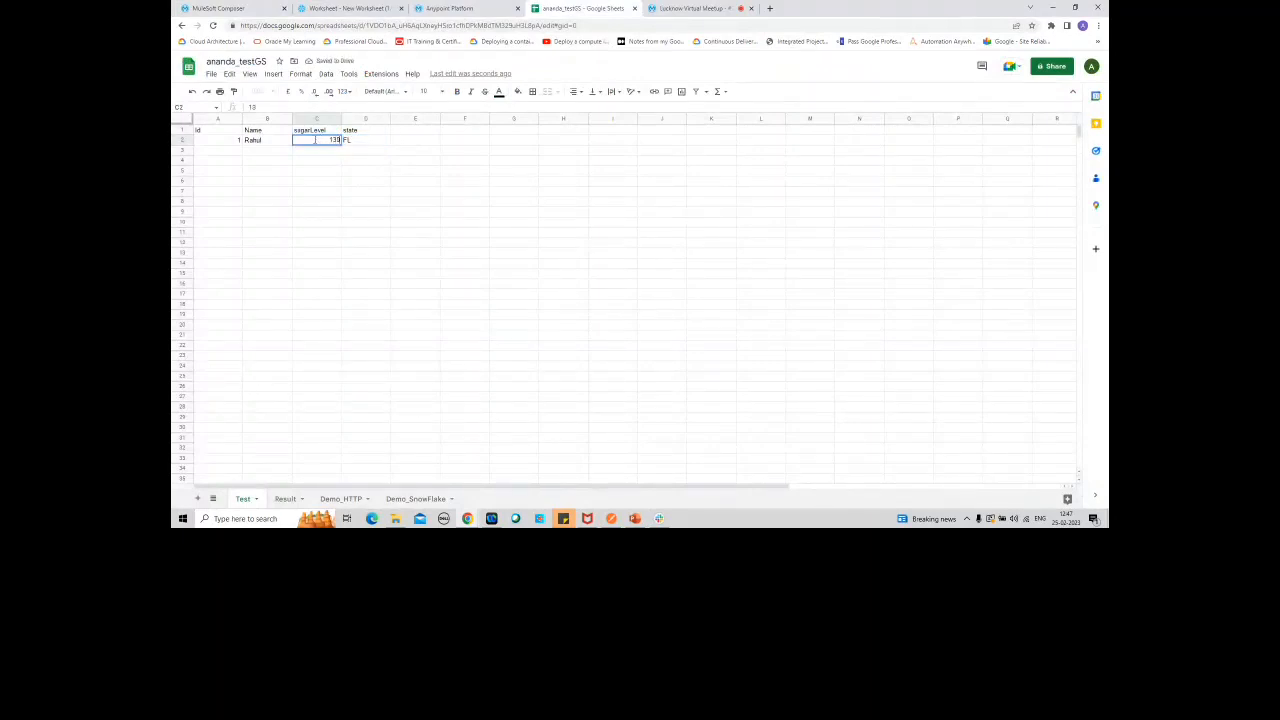
pyautogui.click(361, 184)
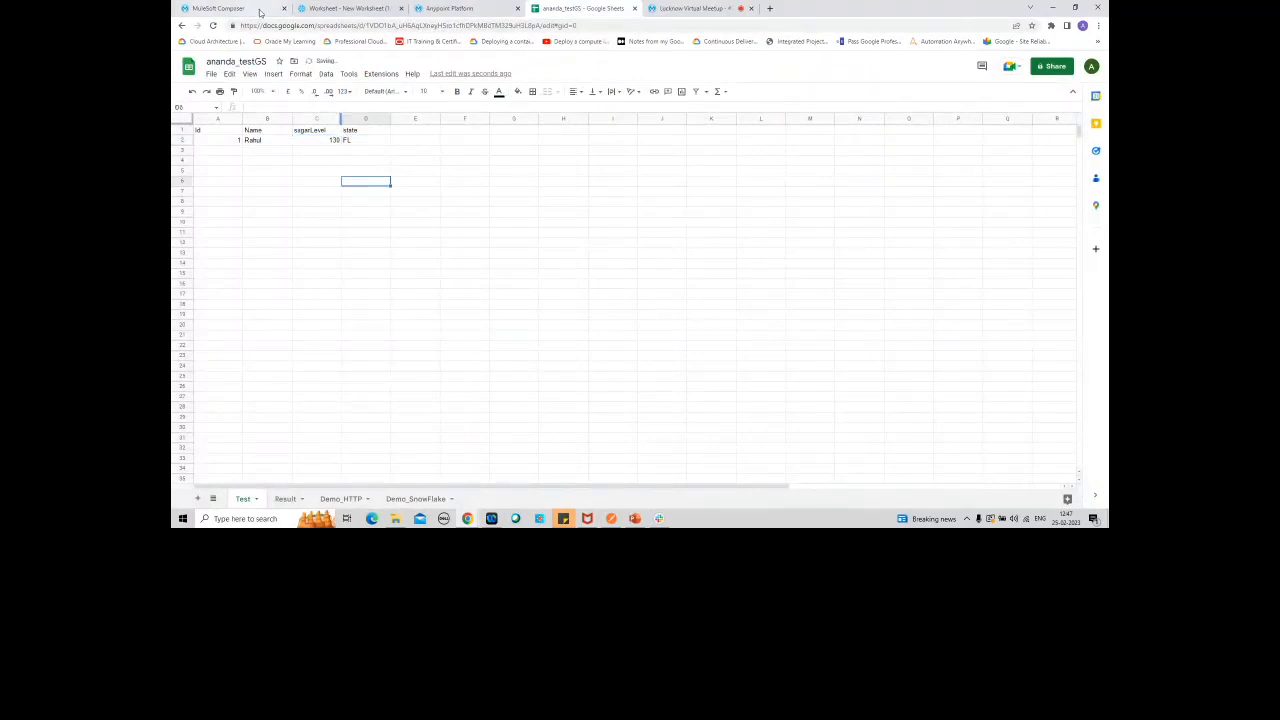
# Step: Check the flow's test status, the Result worksheet in the Google Sheet and the Snowflake worksheet, and return to the flow
pyautogui.click(217, 8)
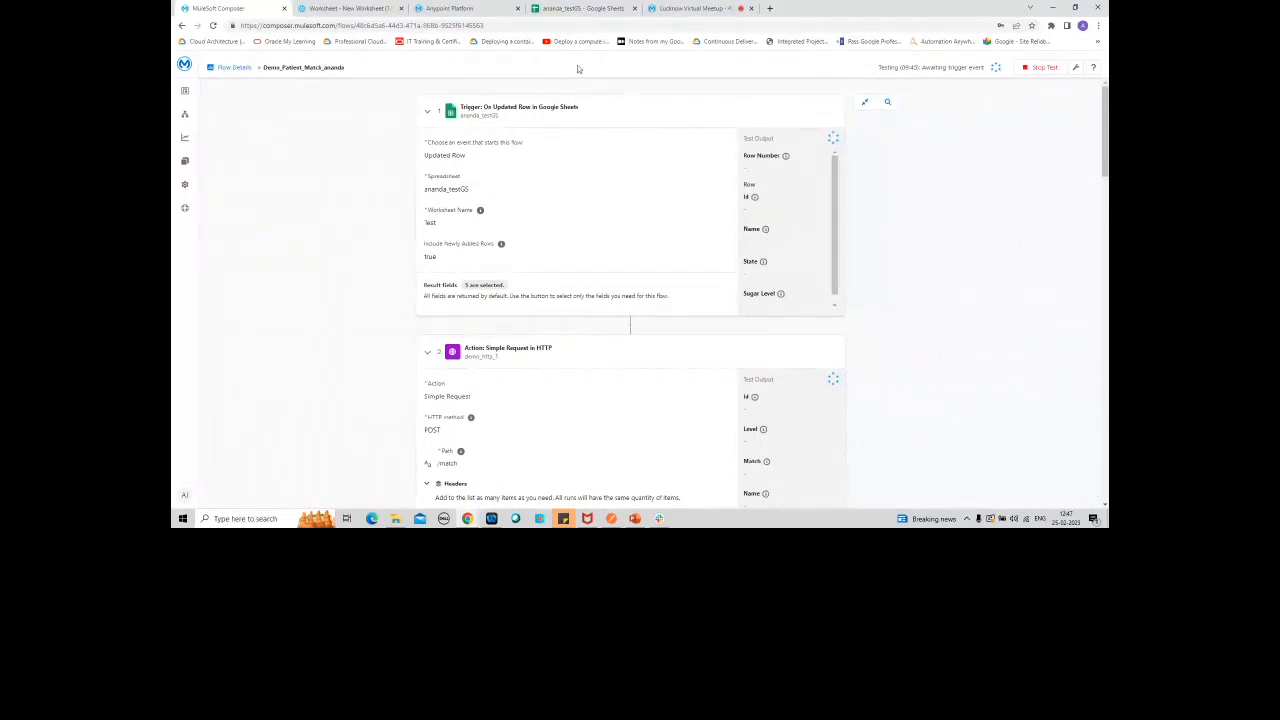
pyautogui.click(583, 8)
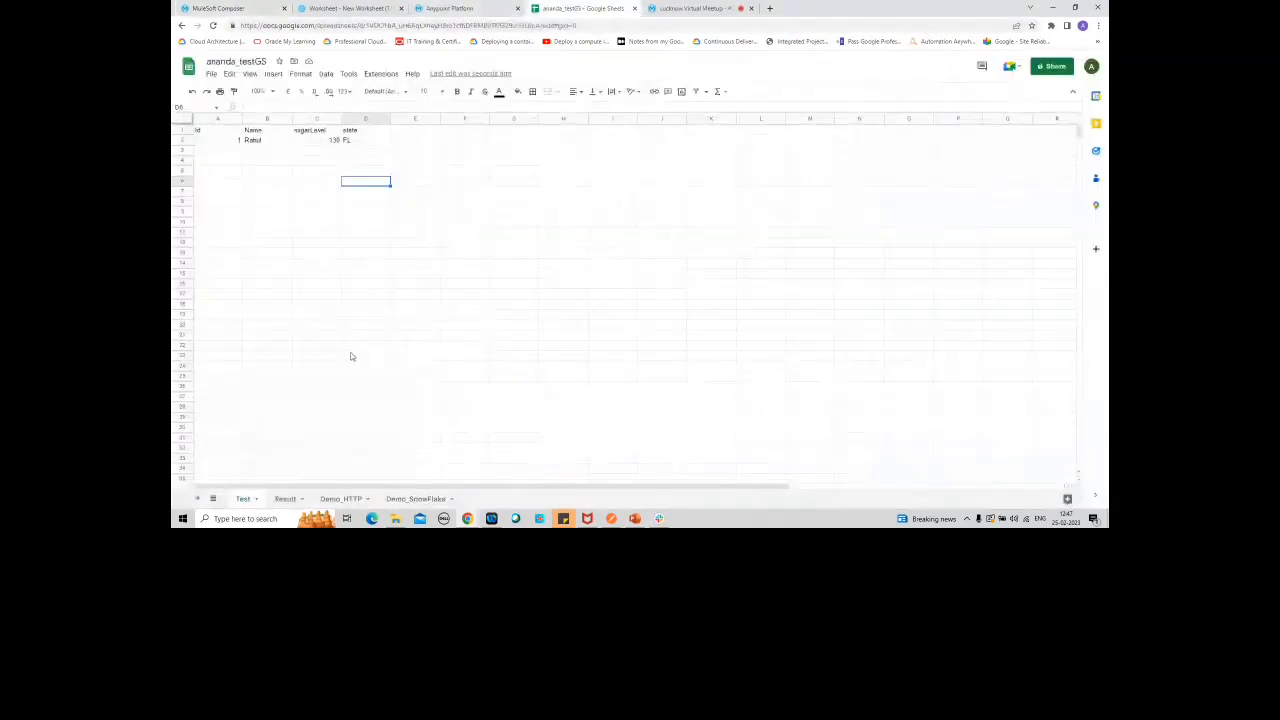
pyautogui.click(290, 498)
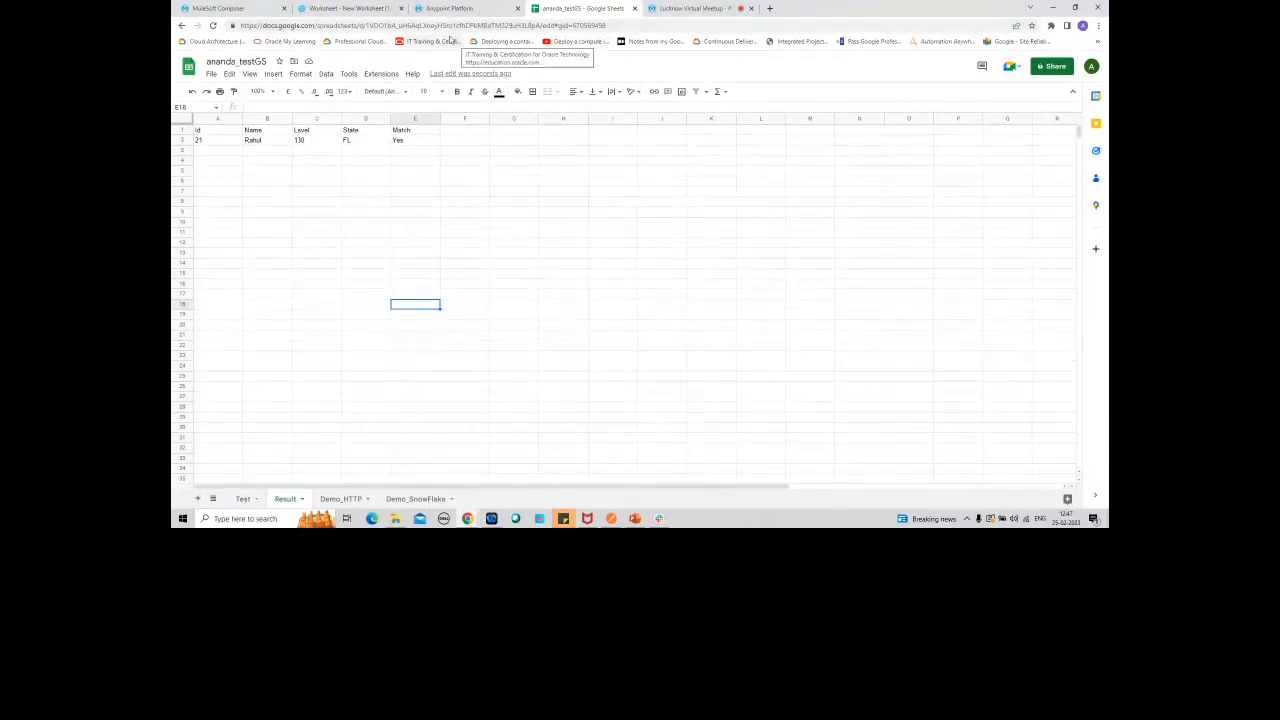
pyautogui.click(331, 9)
pyautogui.click(240, 9)
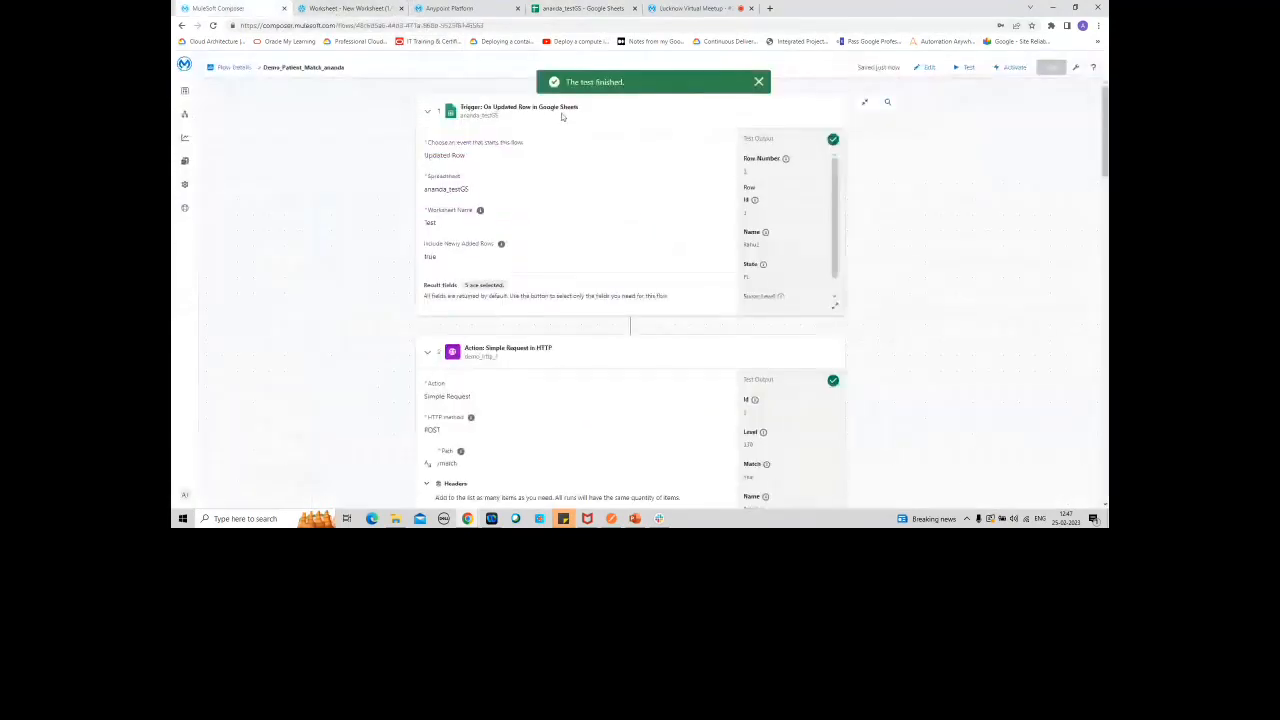
# Step: Reload the Google Sheet, compare its Test and Result worksheets, and return to the flow by way of the Snowflake worksheet
pyautogui.click(573, 16)
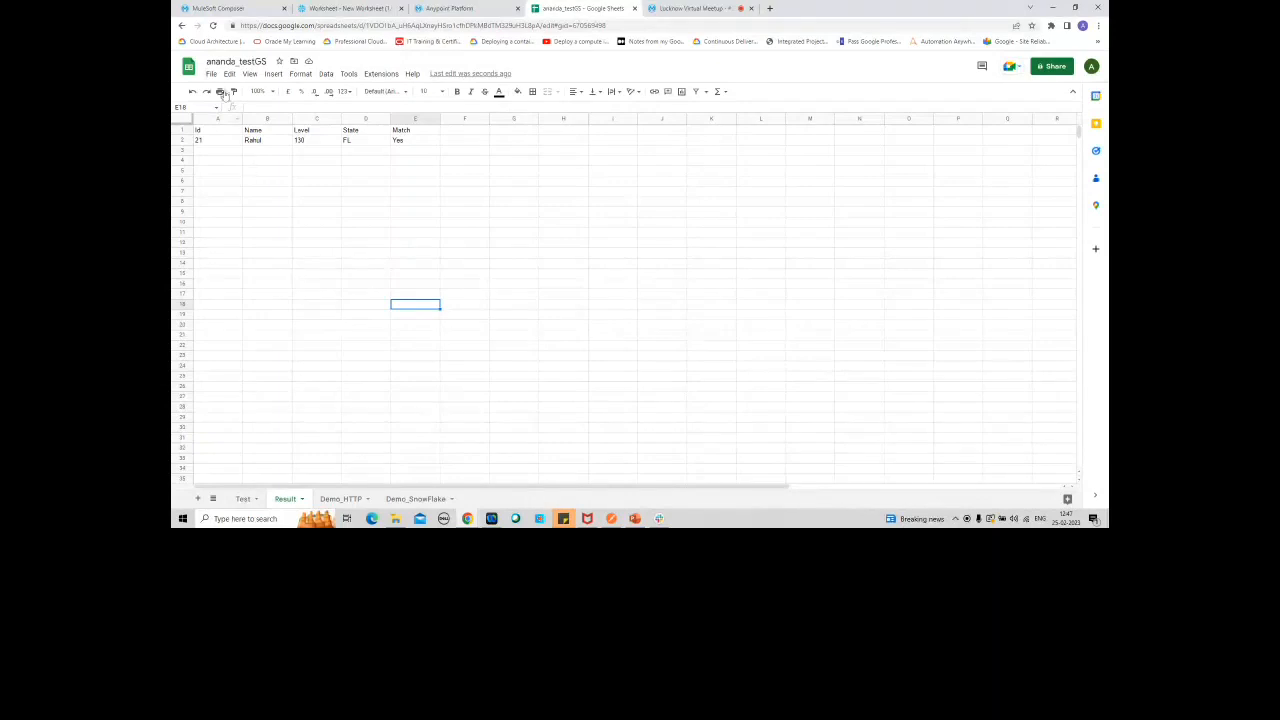
pyautogui.click(212, 25)
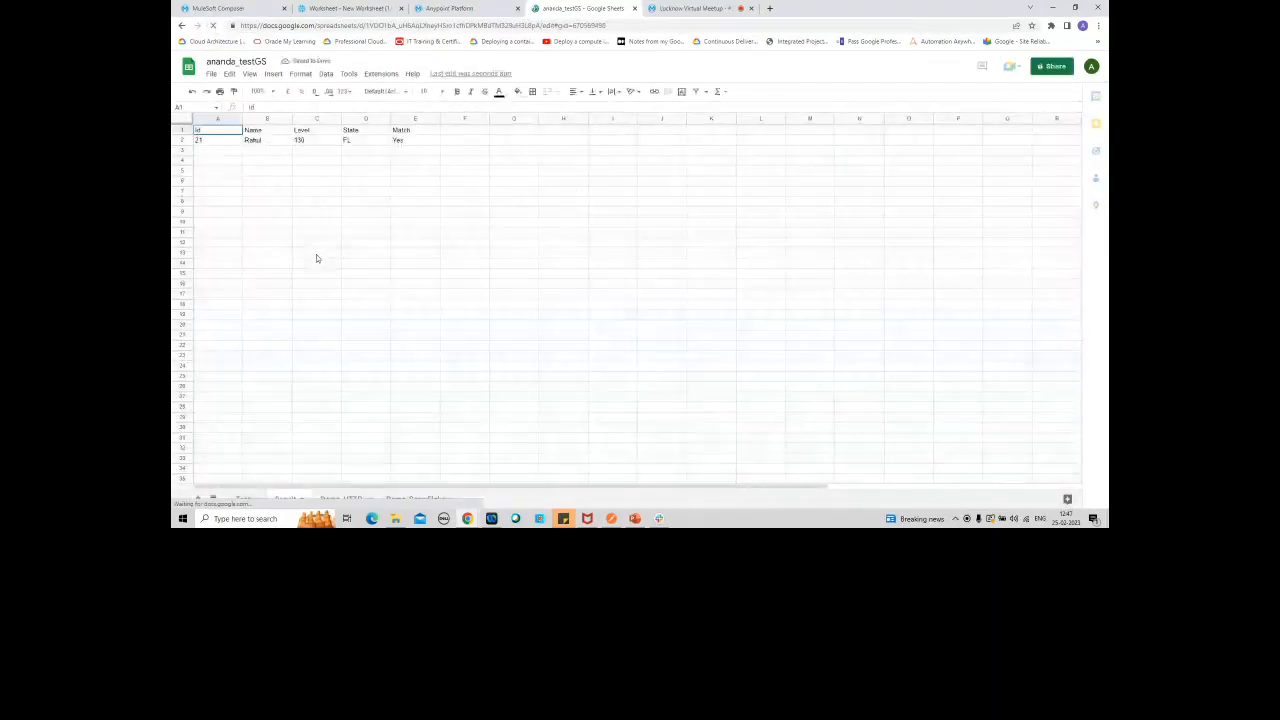
pyautogui.click(272, 193)
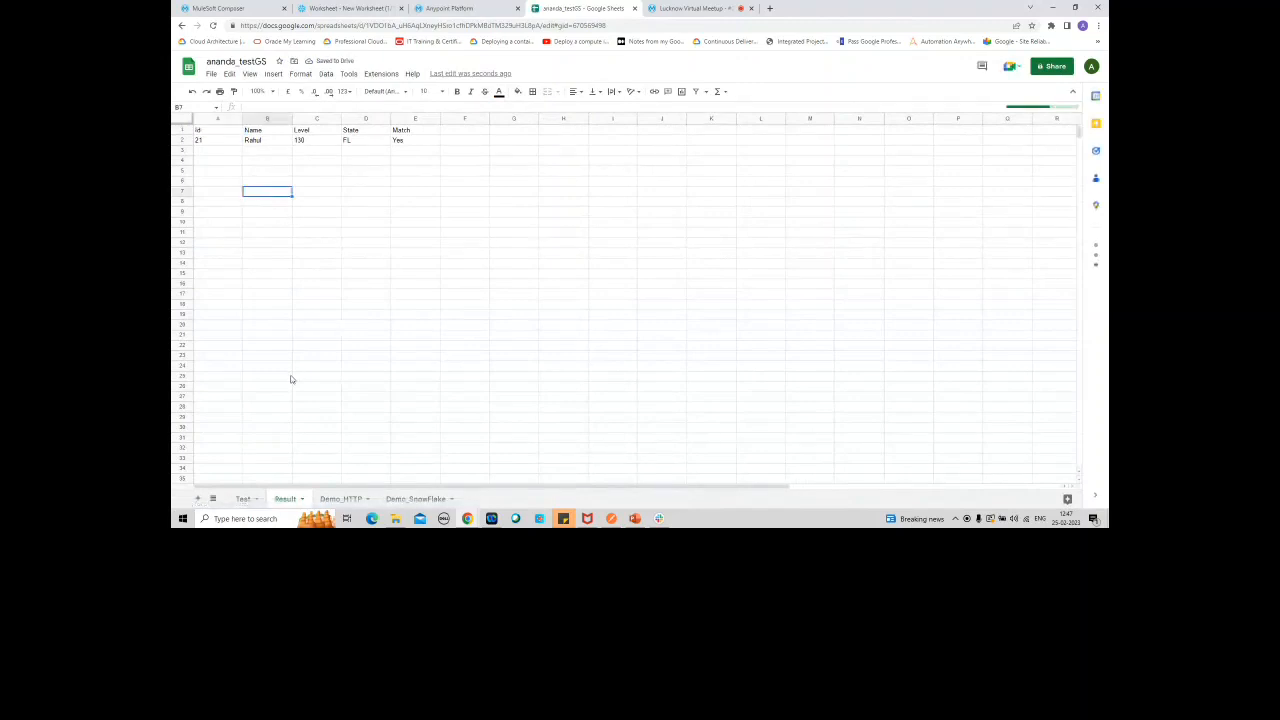
pyautogui.click(247, 499)
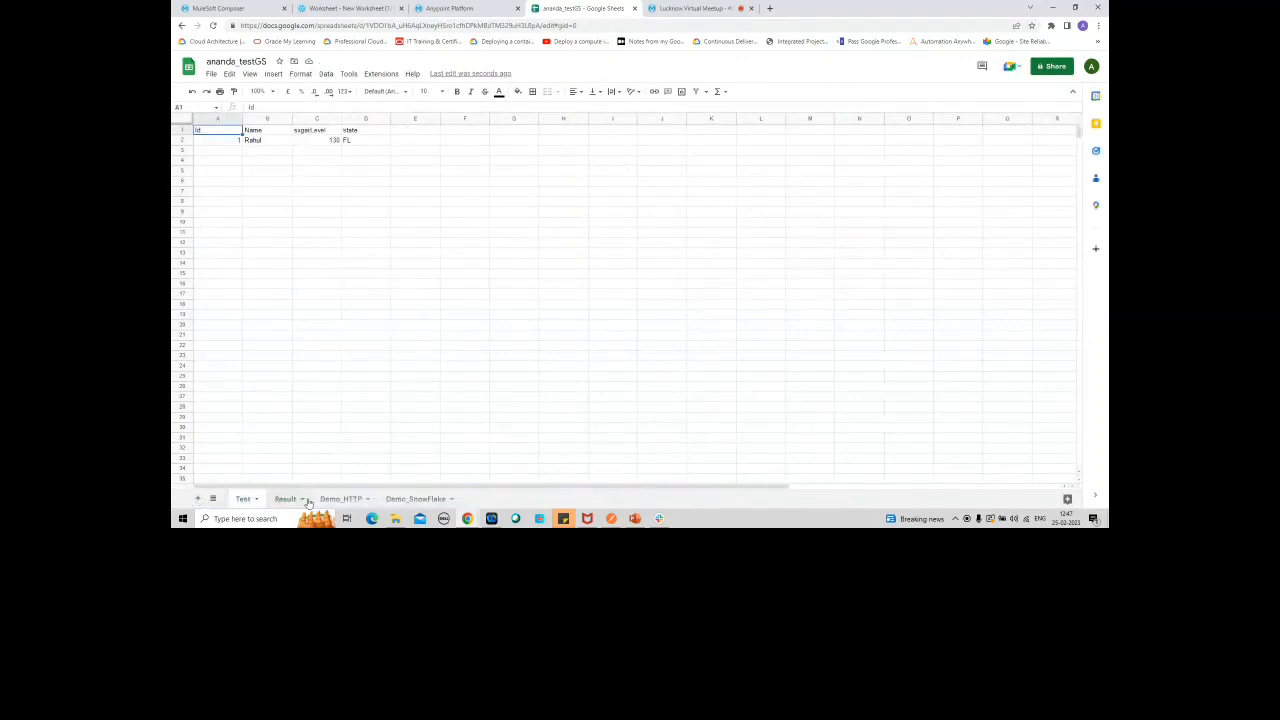
pyautogui.click(290, 499)
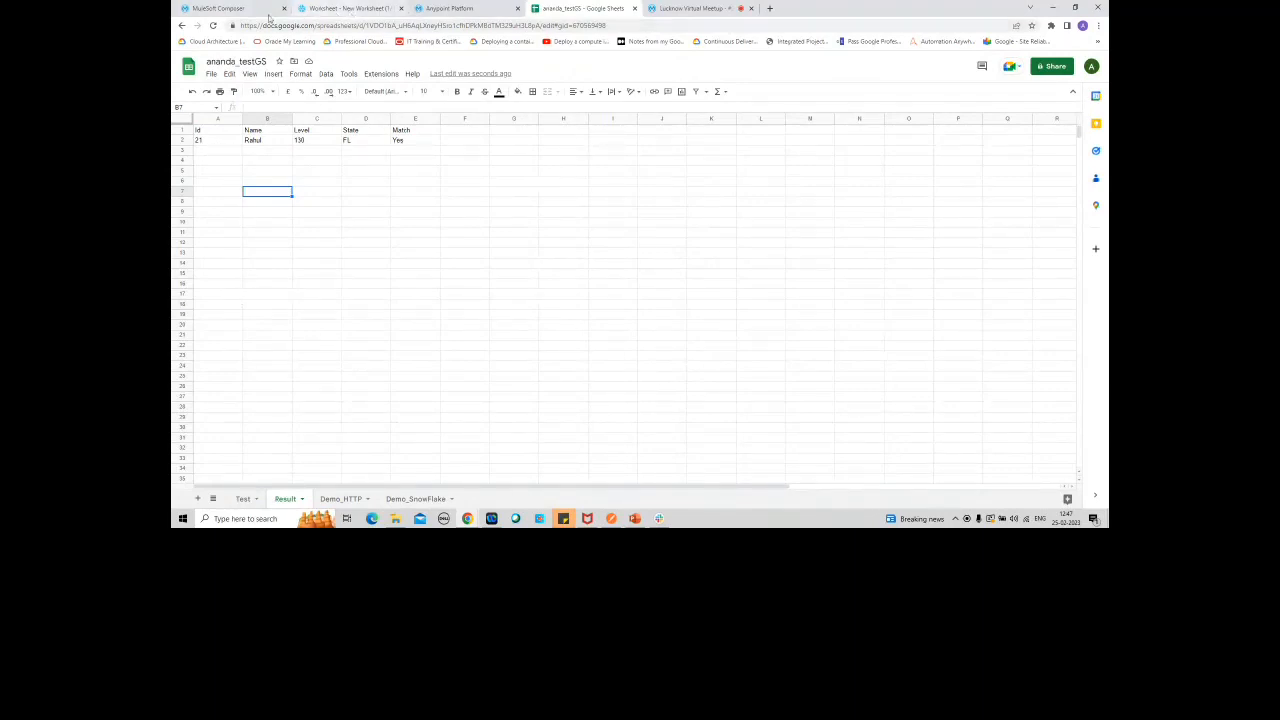
pyautogui.click(336, 12)
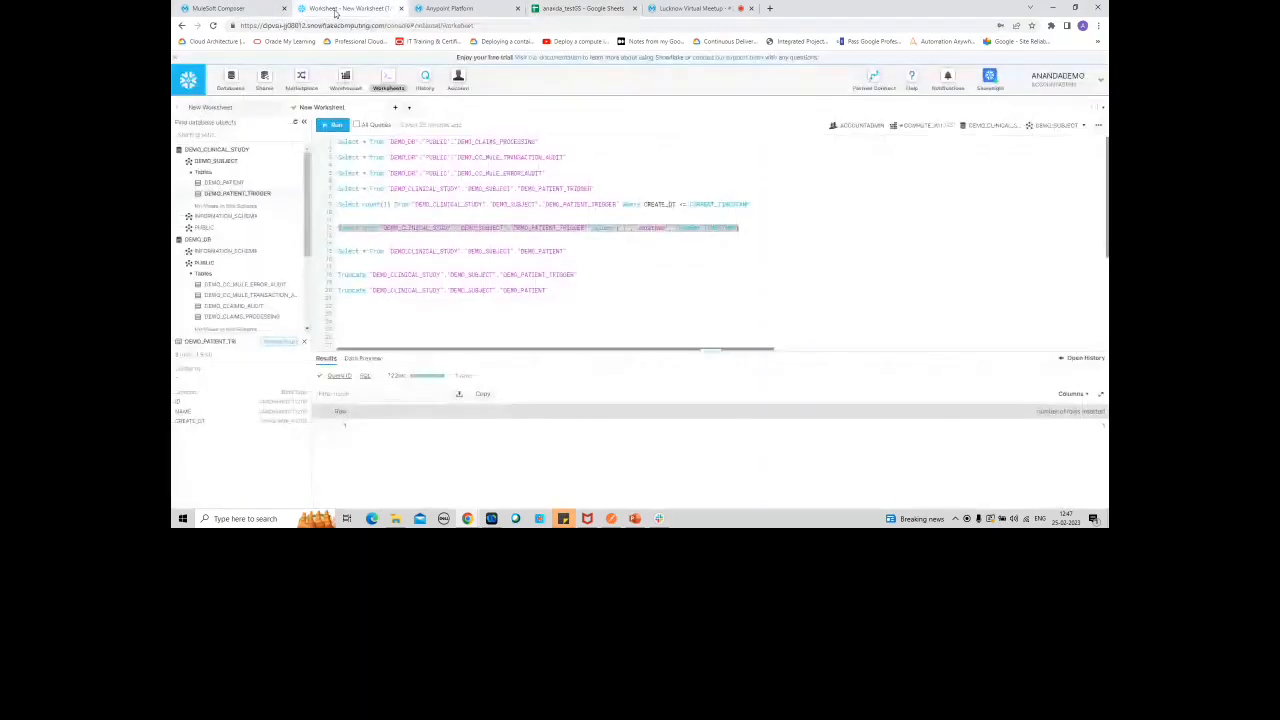
pyautogui.click(242, 12)
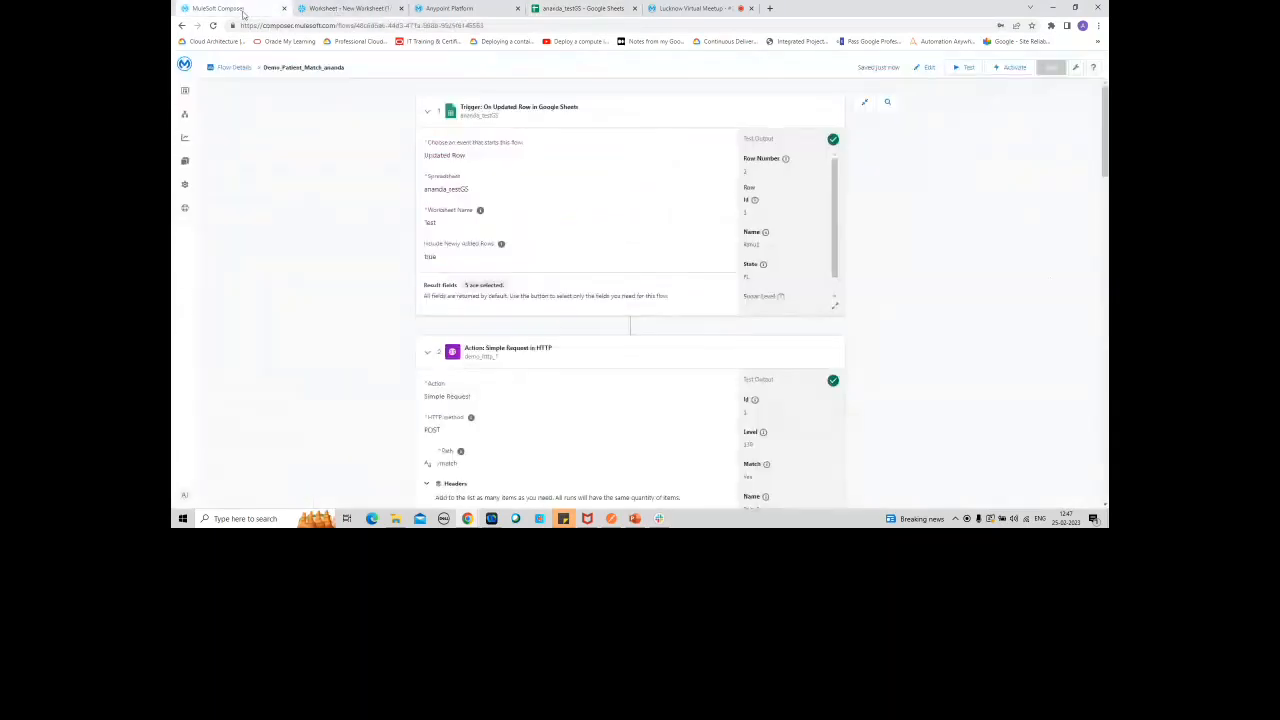
# Step: Check the MuleSoft Composer messages in Slack and run the select query on the DEMO_PATIENT table in the Snowflake worksheet
pyautogui.click(658, 518)
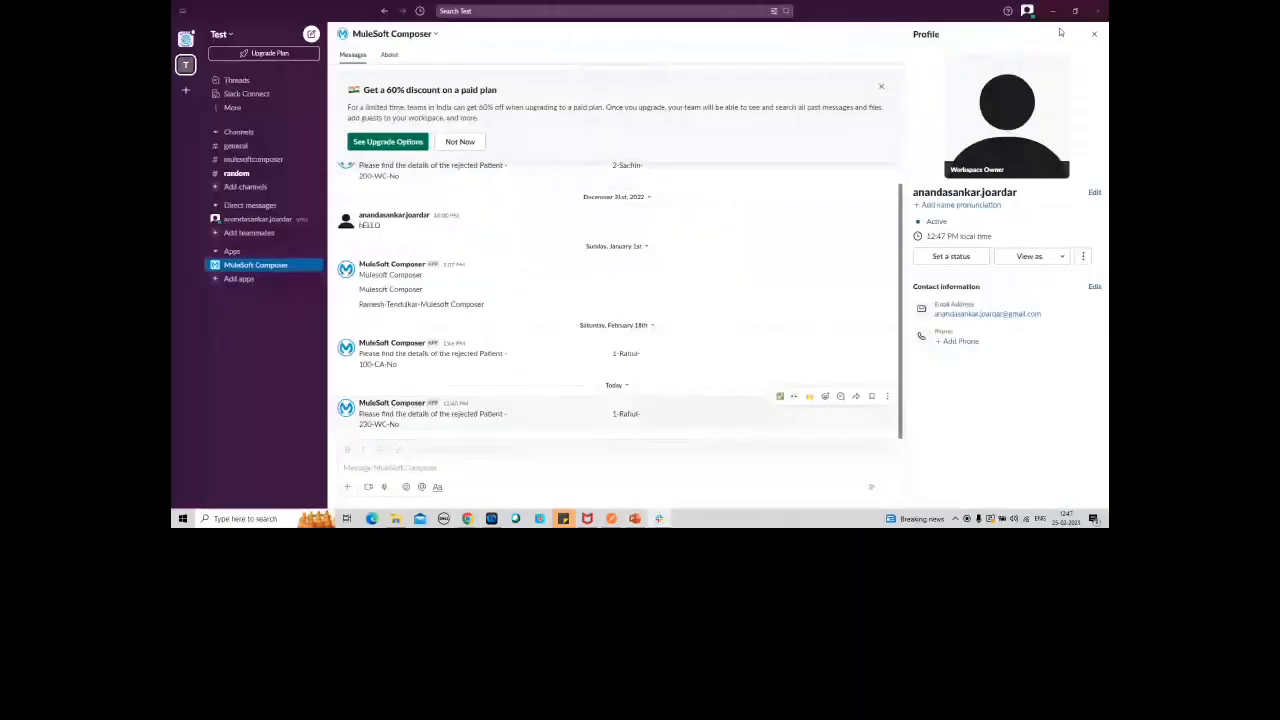
pyautogui.click(1052, 10)
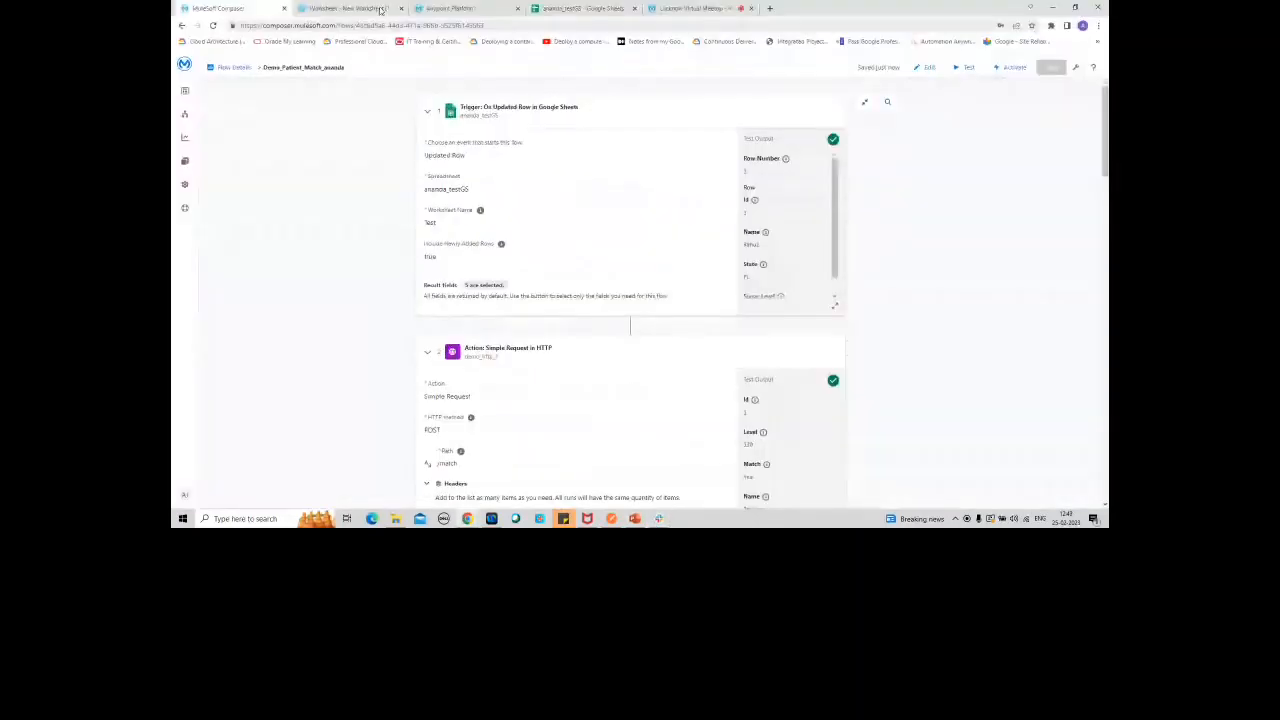
pyautogui.click(380, 10)
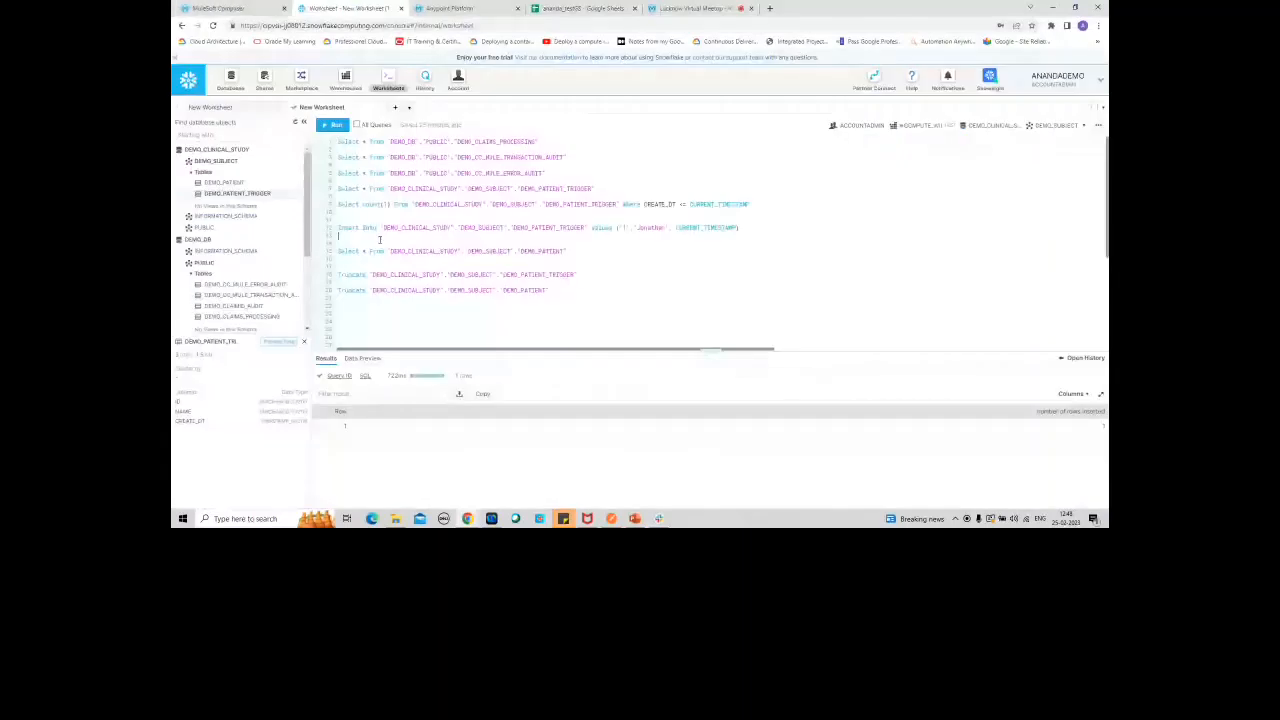
pyautogui.moveTo(574, 252); pyautogui.dragTo(338, 252)
pyautogui.click(333, 125)
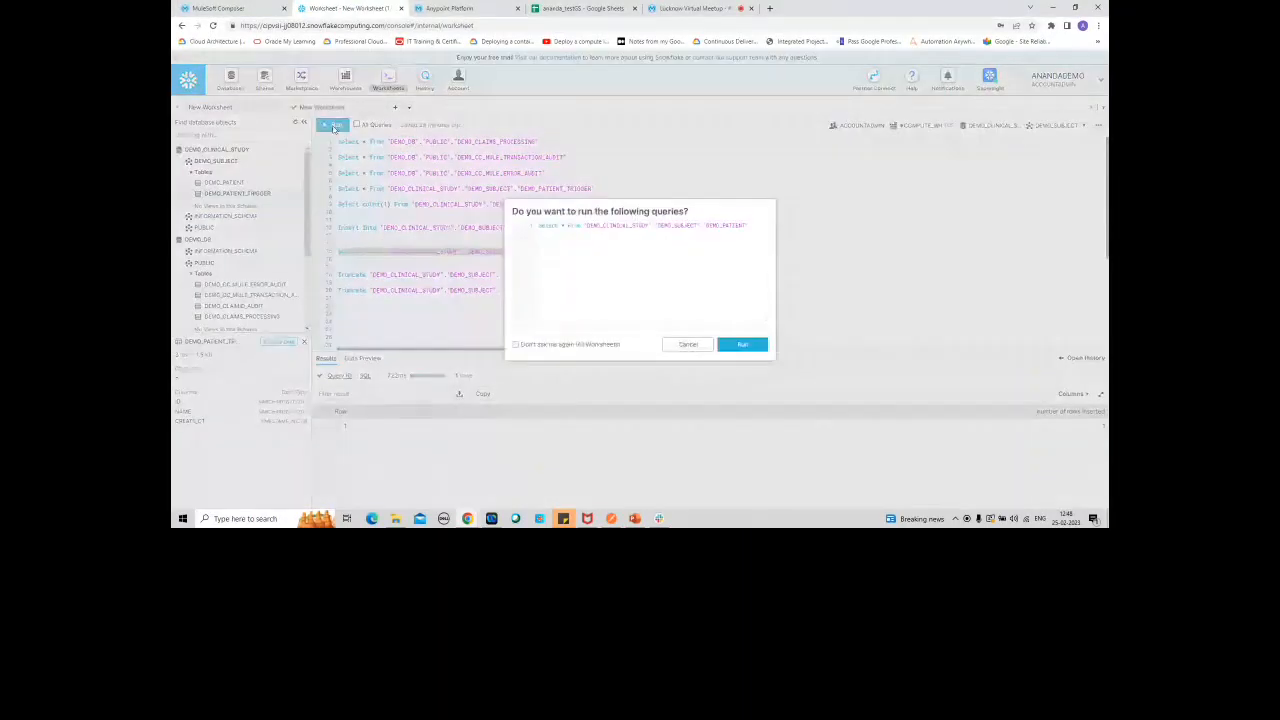
pyautogui.click(742, 344)
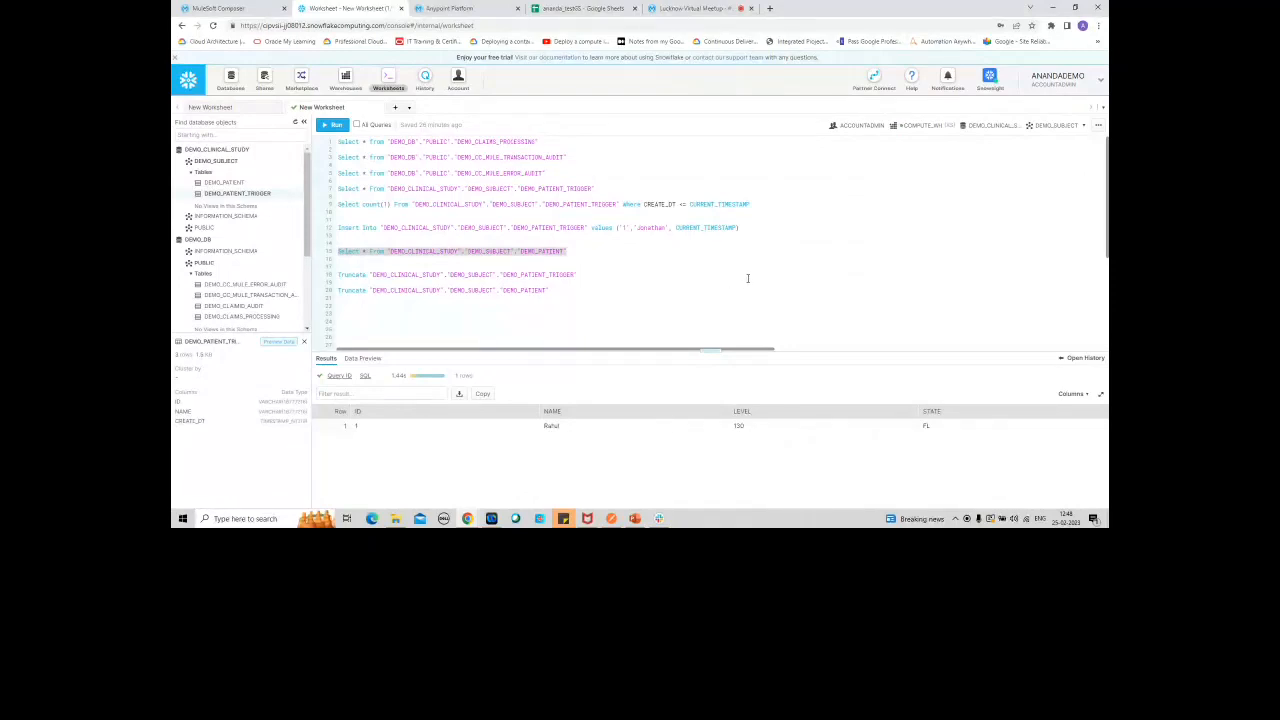
# Step: View the Result worksheet of the ananda_testGS Google Sheet and switch to the Lucknow_Meetup_#21 presentation in PowerPoint
pyautogui.click(585, 8)
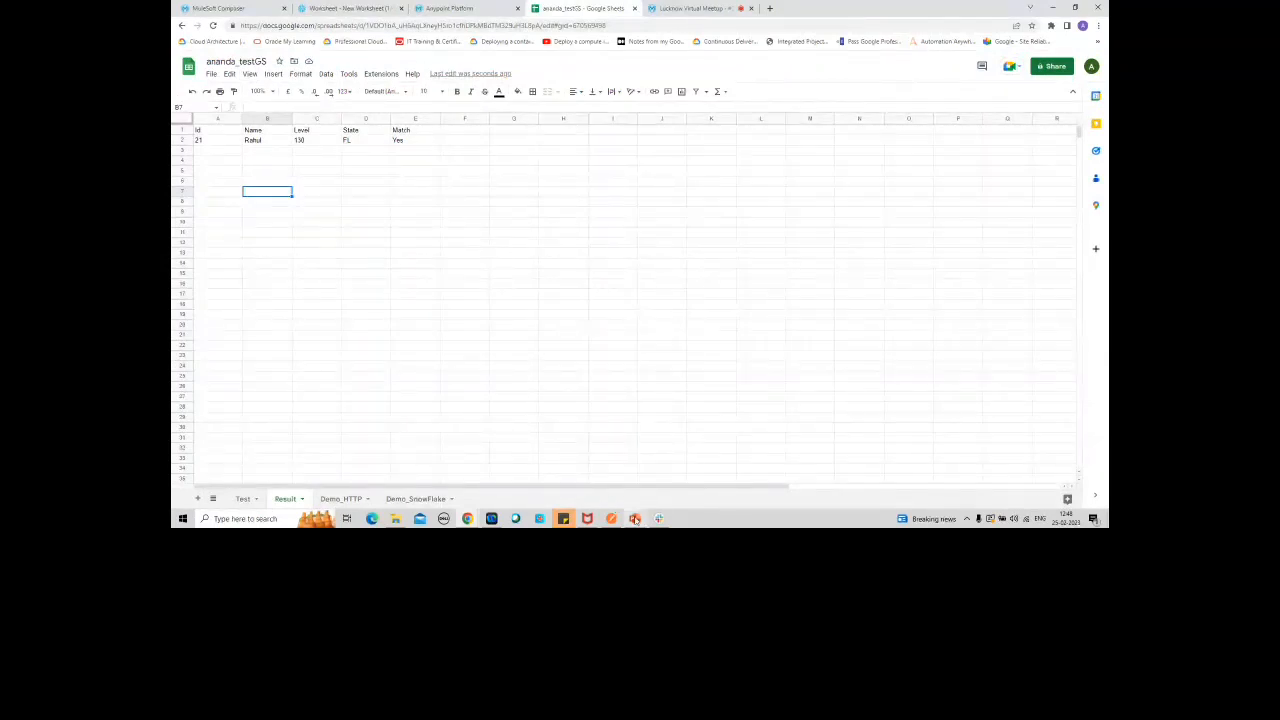
pyautogui.moveTo(634, 517)
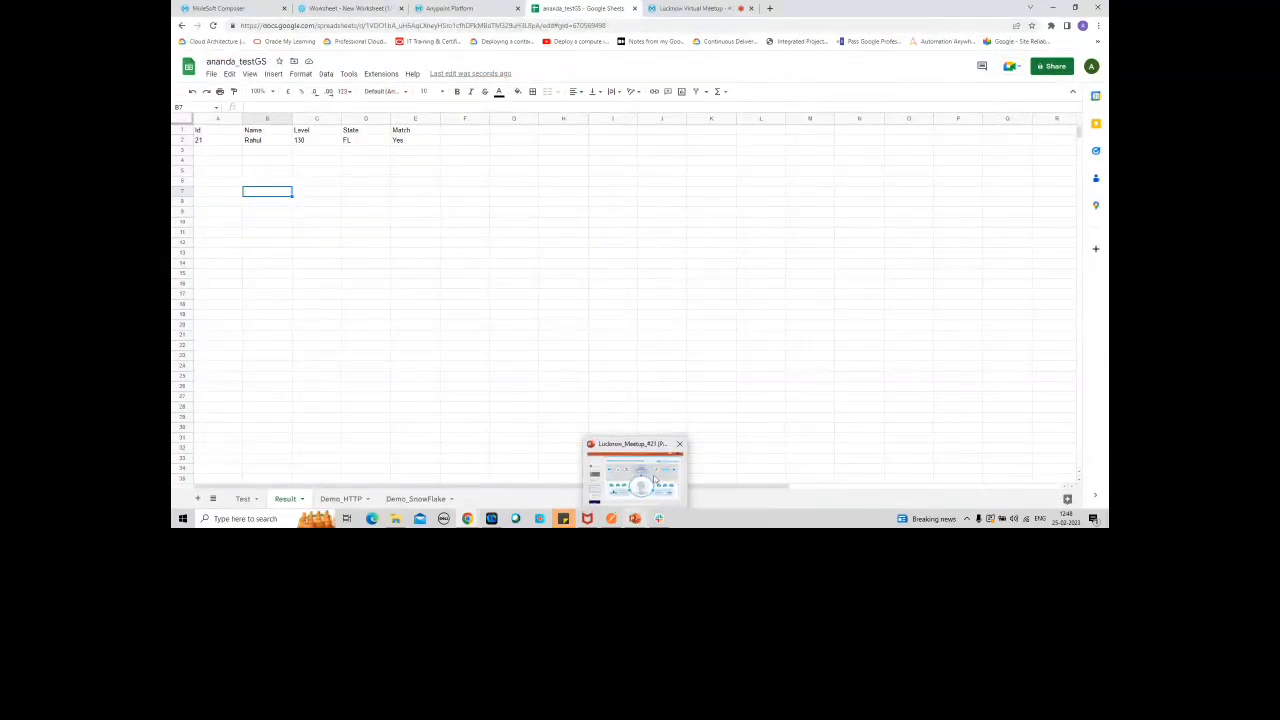
pyautogui.click(654, 481)
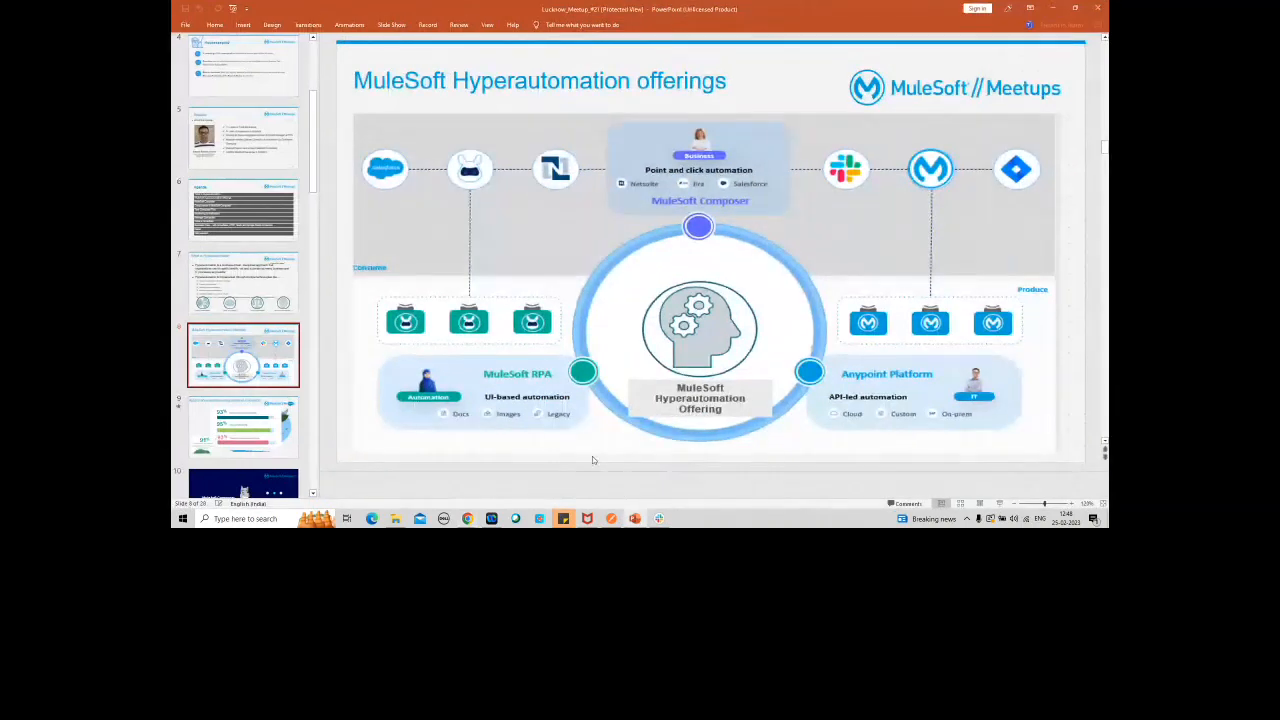
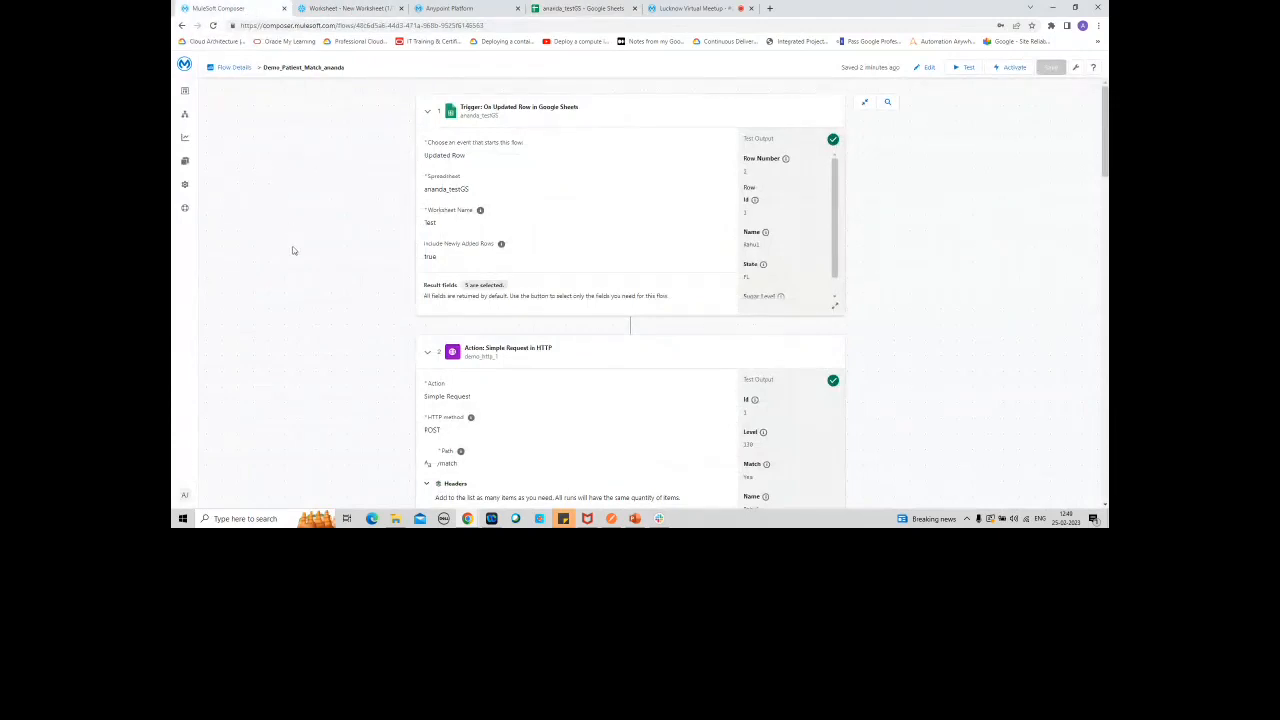
# Step: Look over the Demo_Patient_Match_ananda flow from its Google Sheets trigger down to the last Slack direct message action
pyautogui.click(362, 12)
pyautogui.click(245, 12)
pyautogui.click(188, 186)
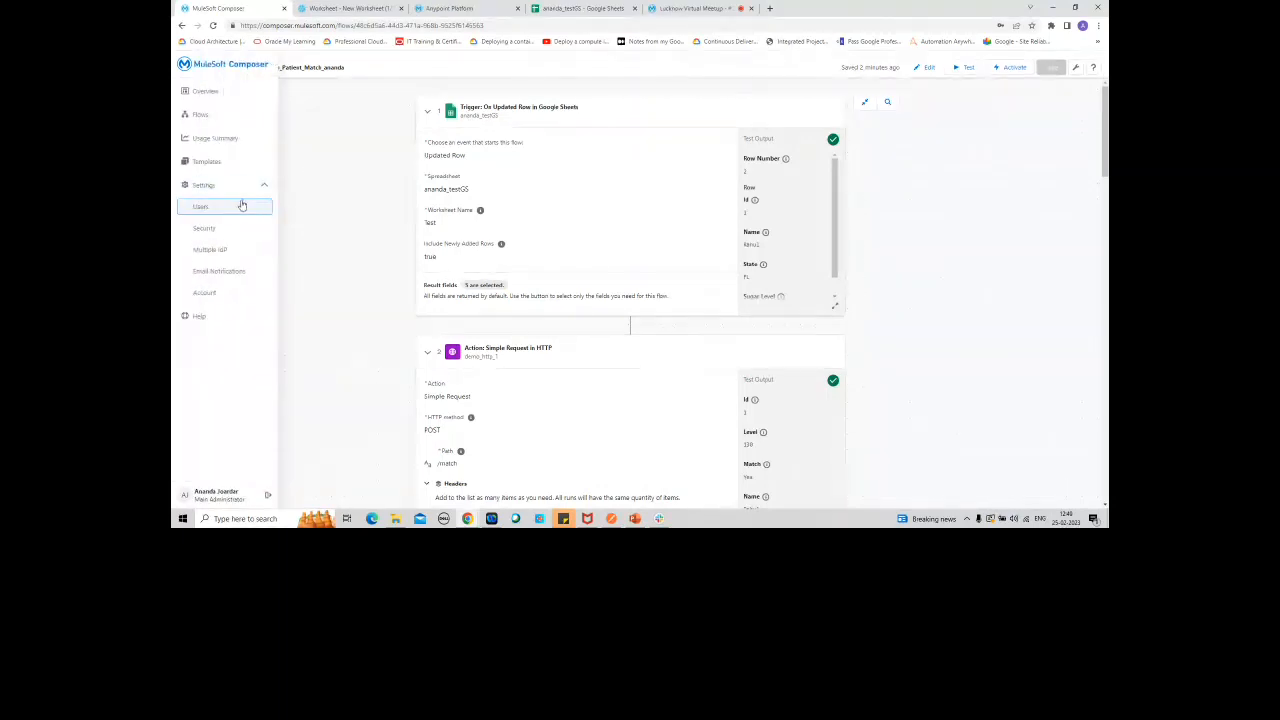
pyautogui.click(186, 188)
pyautogui.click(181, 190)
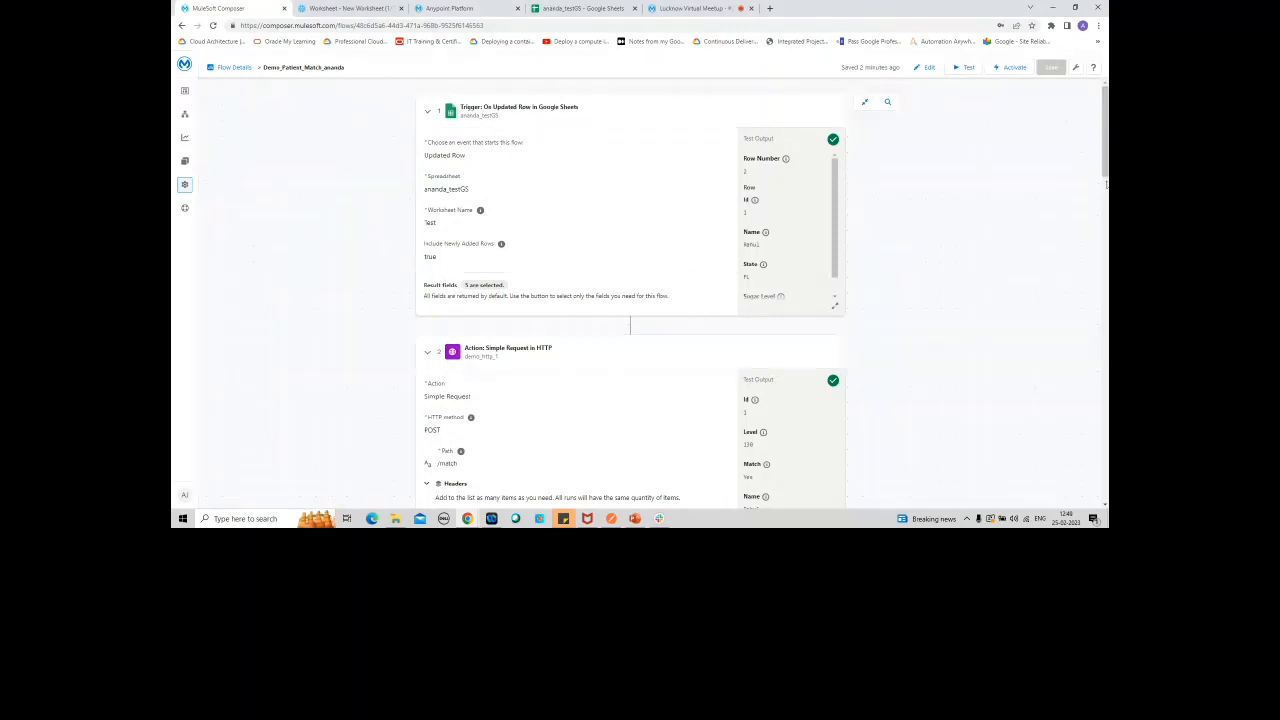
pyautogui.rightClick(1107, 215)
pyautogui.moveTo(1106, 158); pyautogui.dragTo(1106, 470)
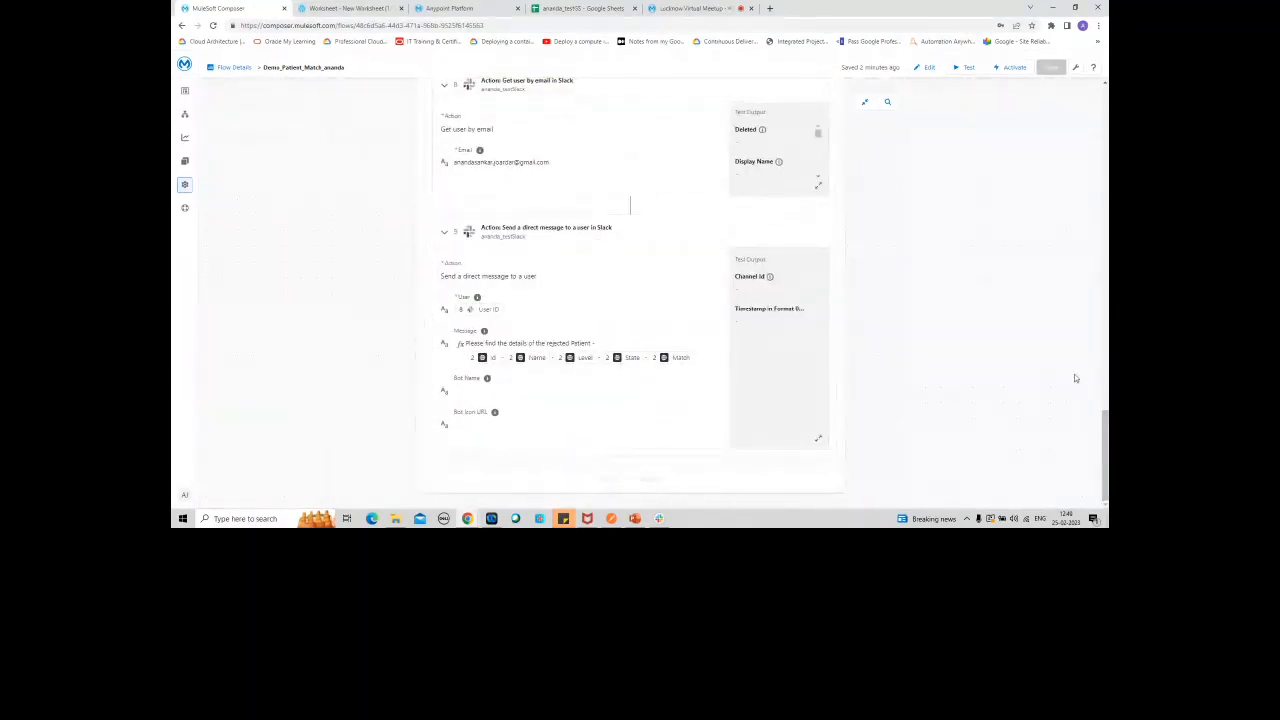
pyautogui.moveTo(1106, 455); pyautogui.dragTo(1106, 132)
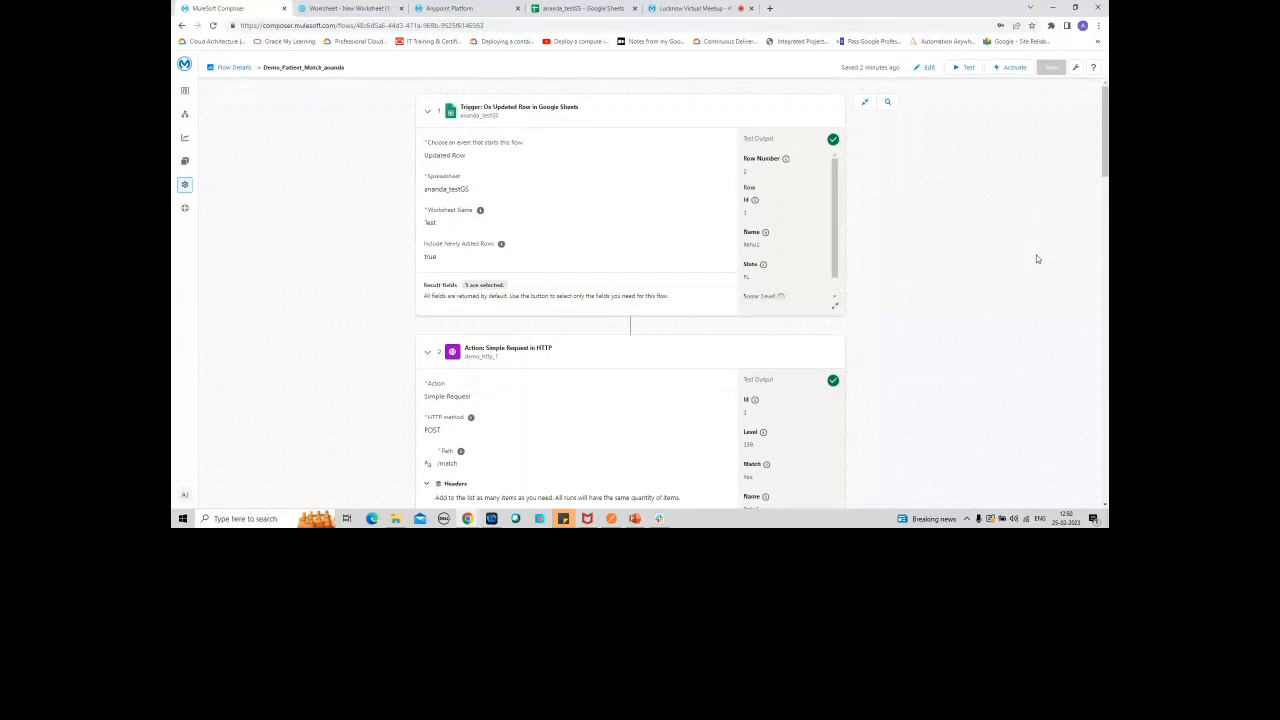
# Step: View the Account, Security and Users pages in the MuleSoft Composer settings
pyautogui.click(184, 189)
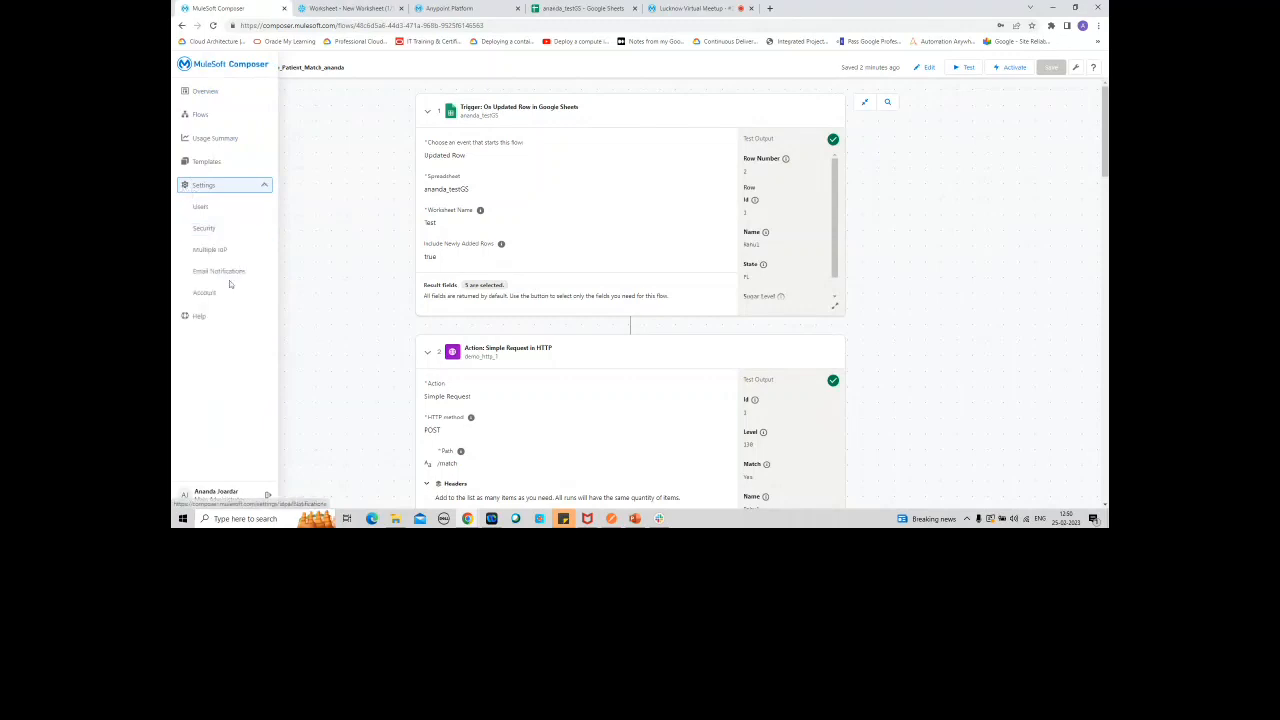
pyautogui.click(216, 294)
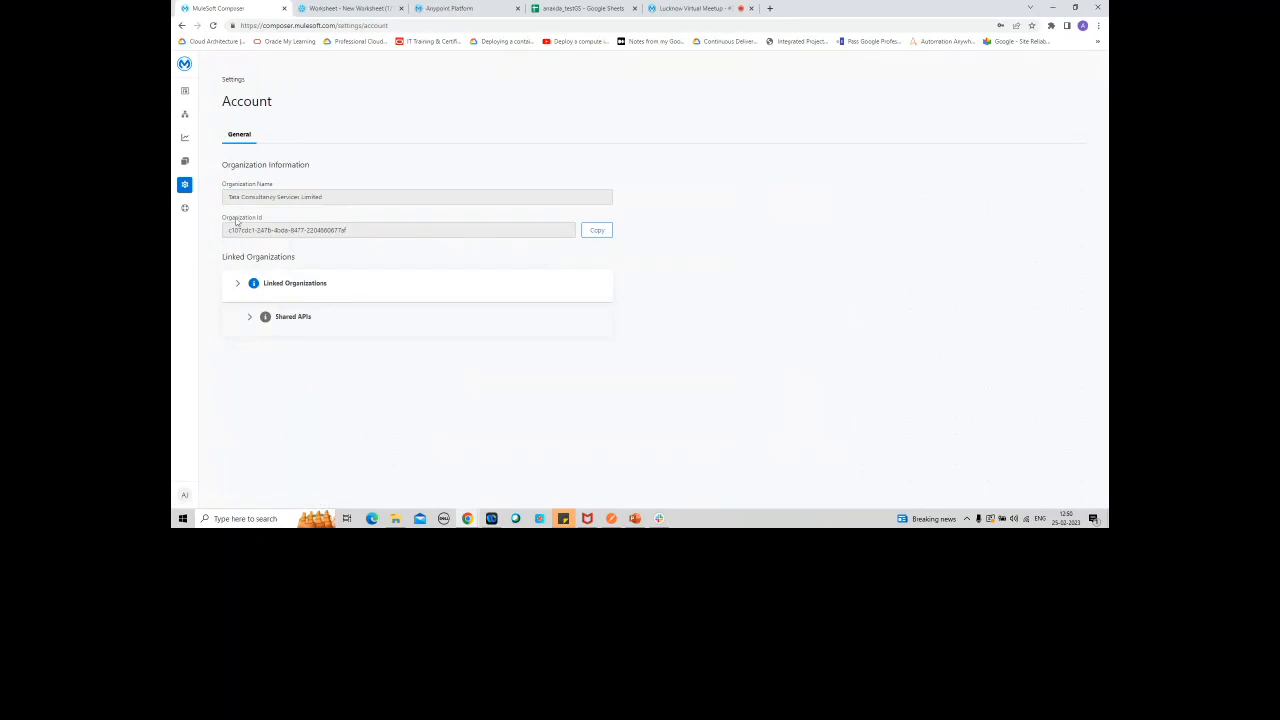
pyautogui.moveTo(186, 187)
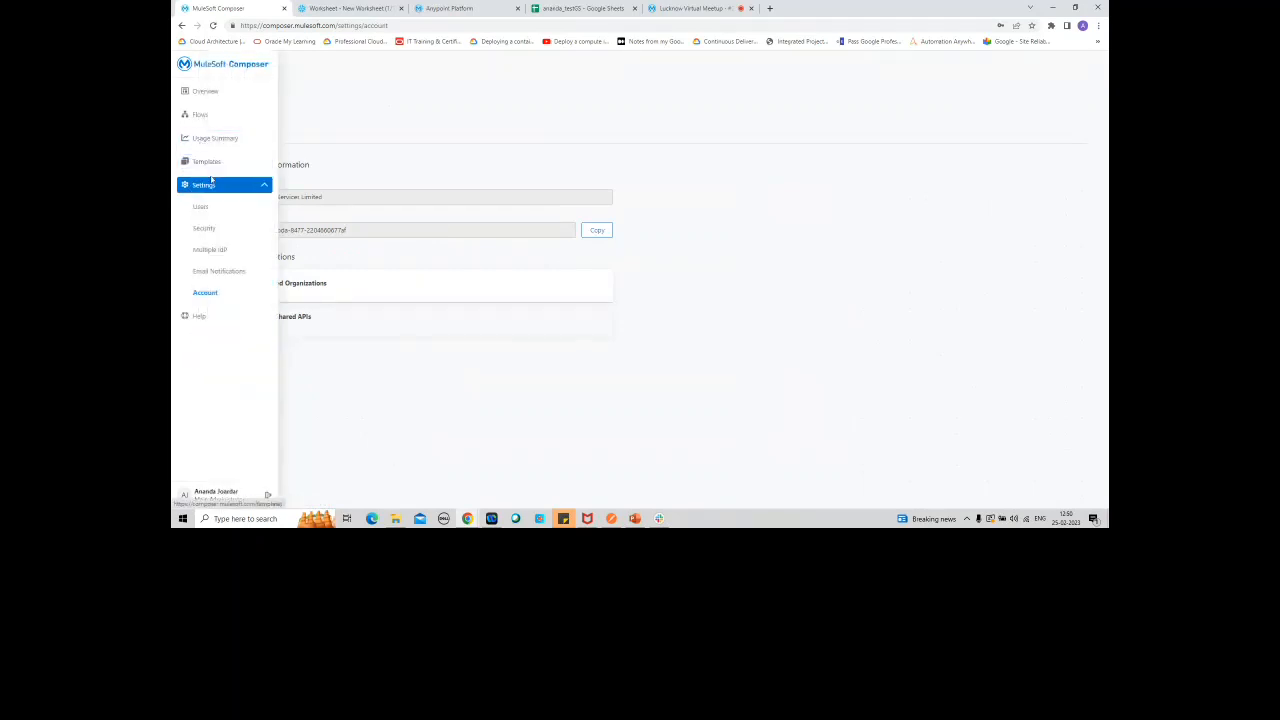
pyautogui.click(203, 236)
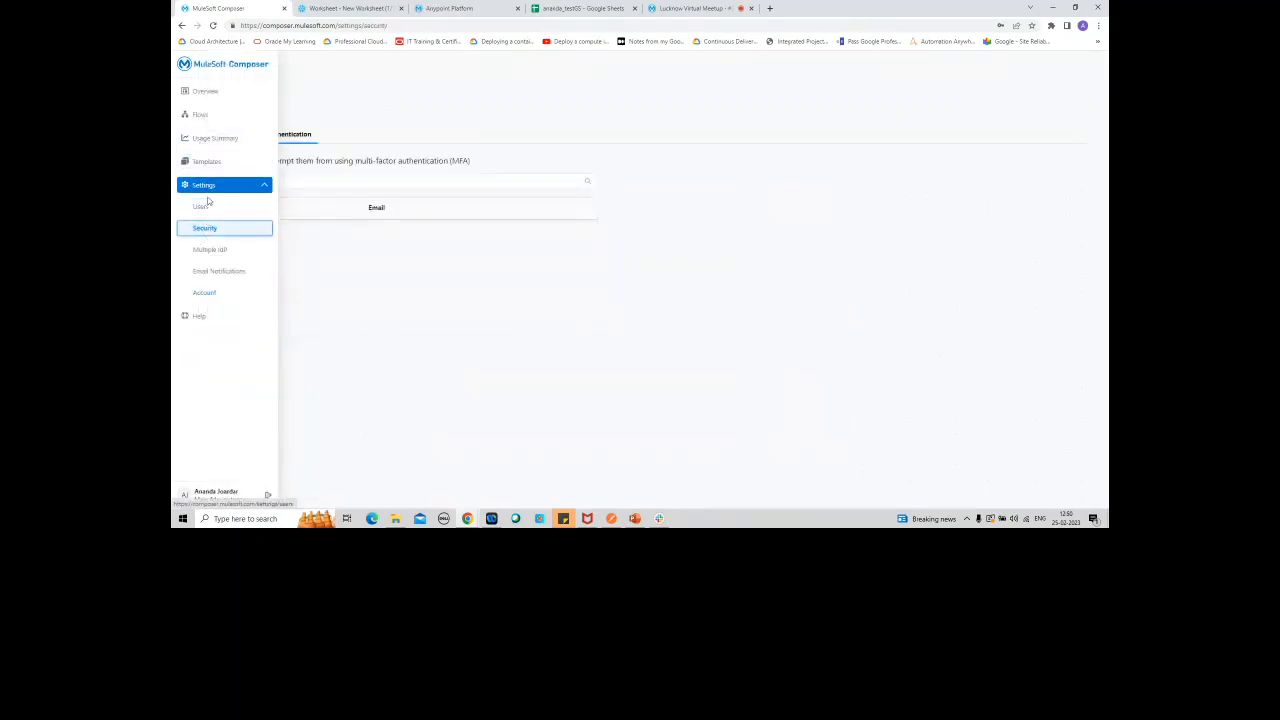
pyautogui.click(203, 208)
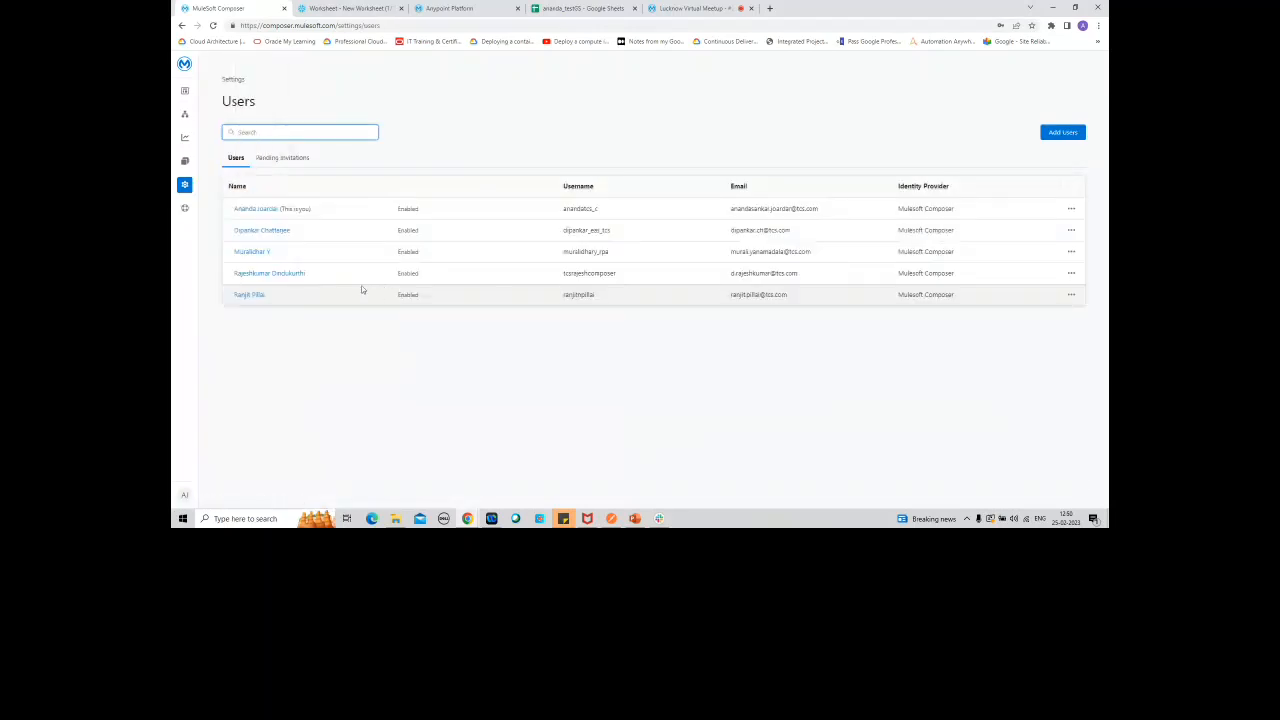
# Step: Switch to Anypoint Platform, complete the account username and sign in with the prefilled password
pyautogui.click(450, 9)
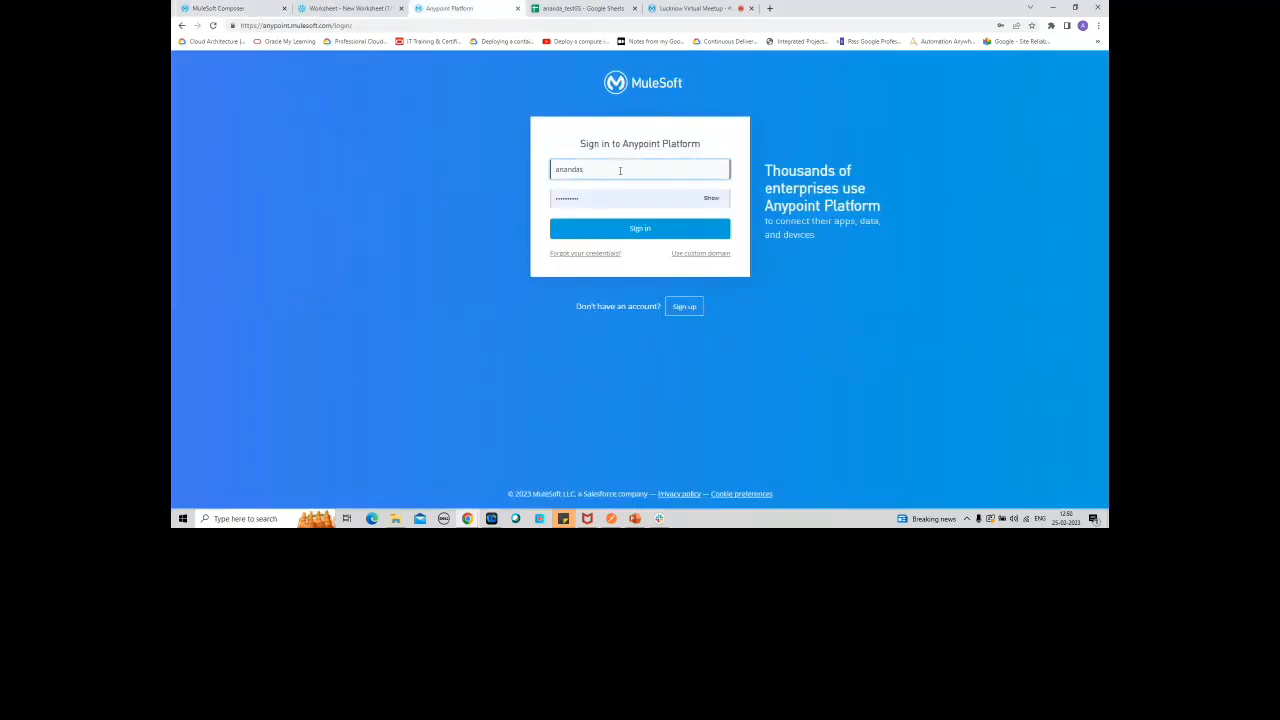
pyautogui.write('2')
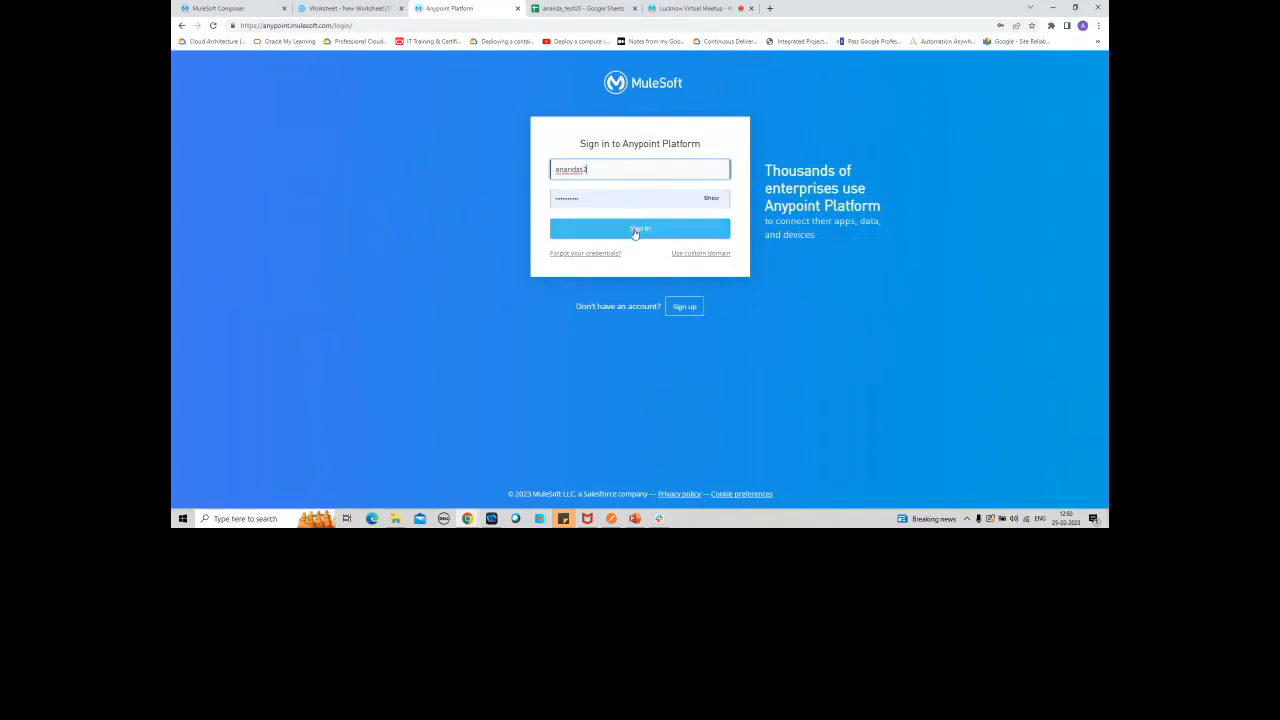
pyautogui.click(633, 229)
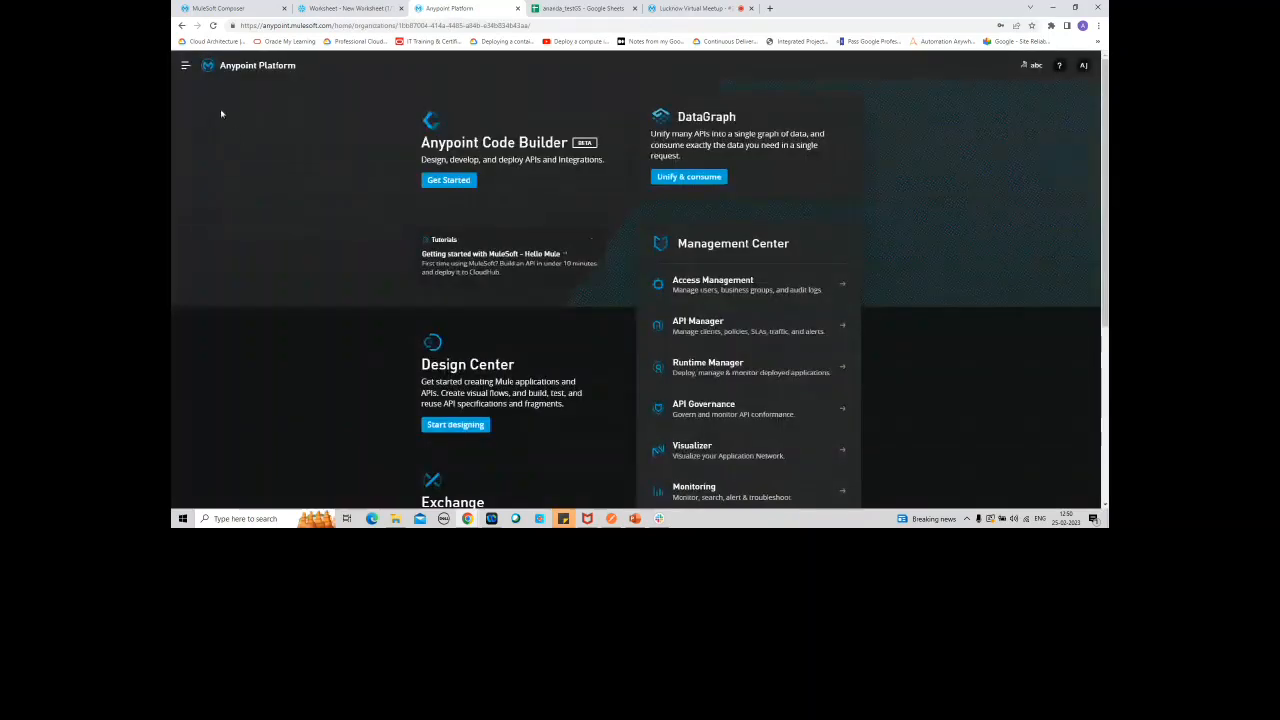
# Step: Go to Composer Sync in Access Management and open the form for adding a Composer organization
pyautogui.click(185, 65)
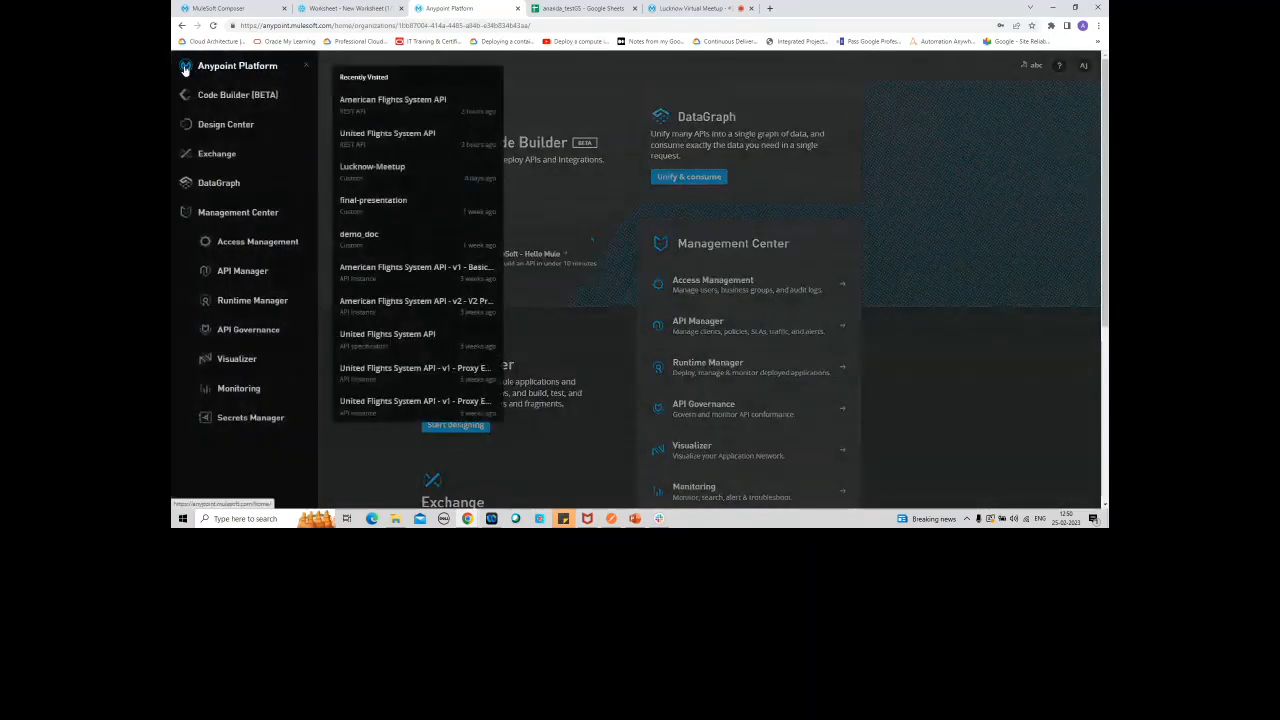
pyautogui.click(257, 242)
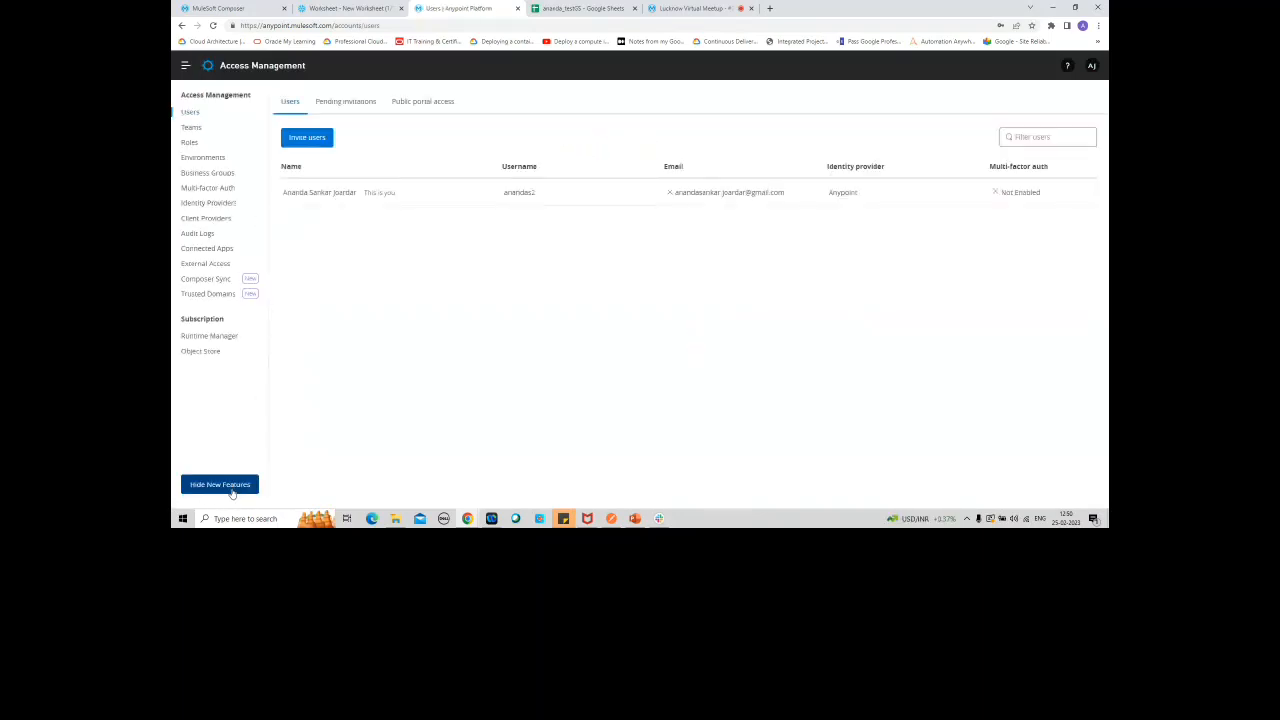
pyautogui.click(207, 281)
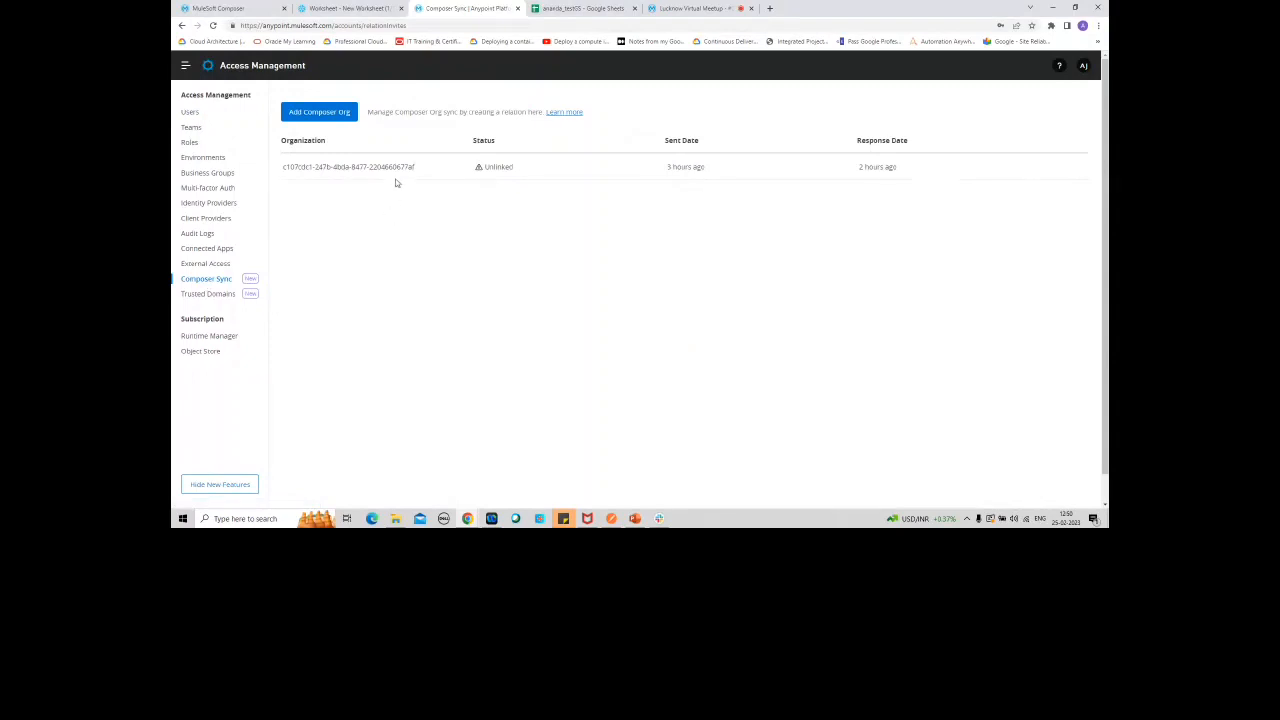
pyautogui.click(325, 117)
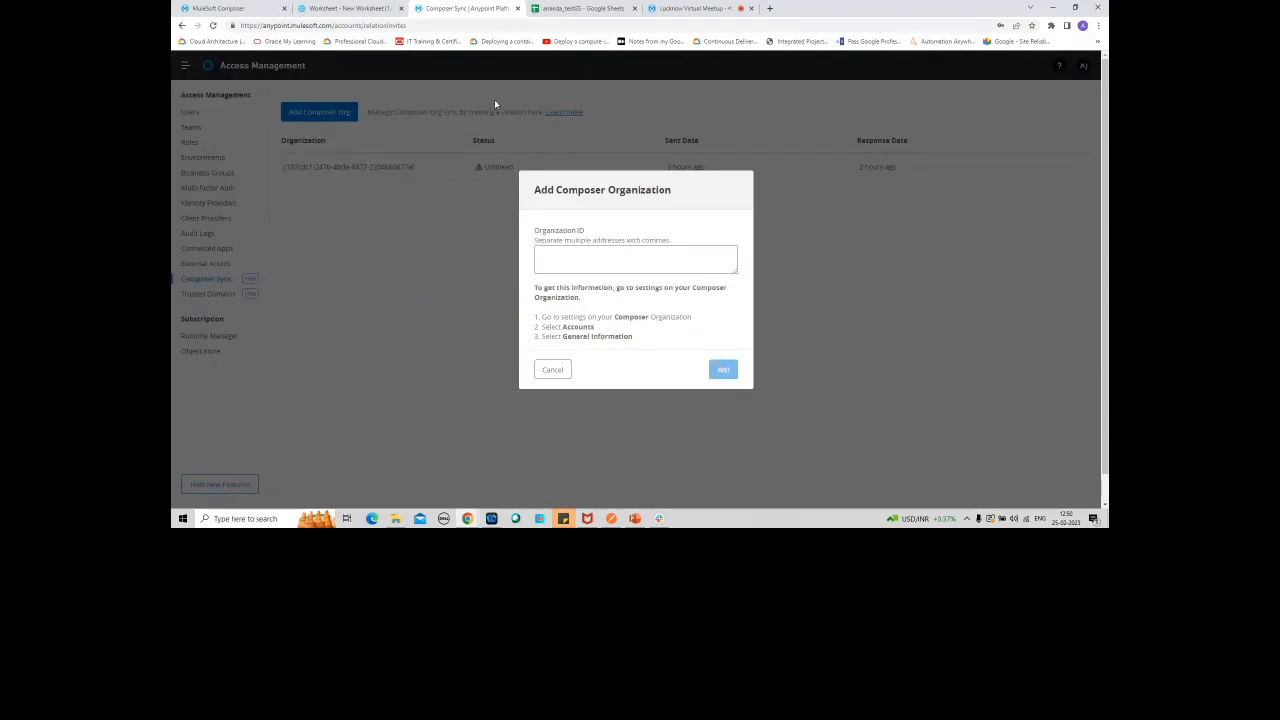
# Step: Compare the Add Composer Organization form with the MuleSoft Composer settings and cancel the form without adding an organization
pyautogui.click(350, 9)
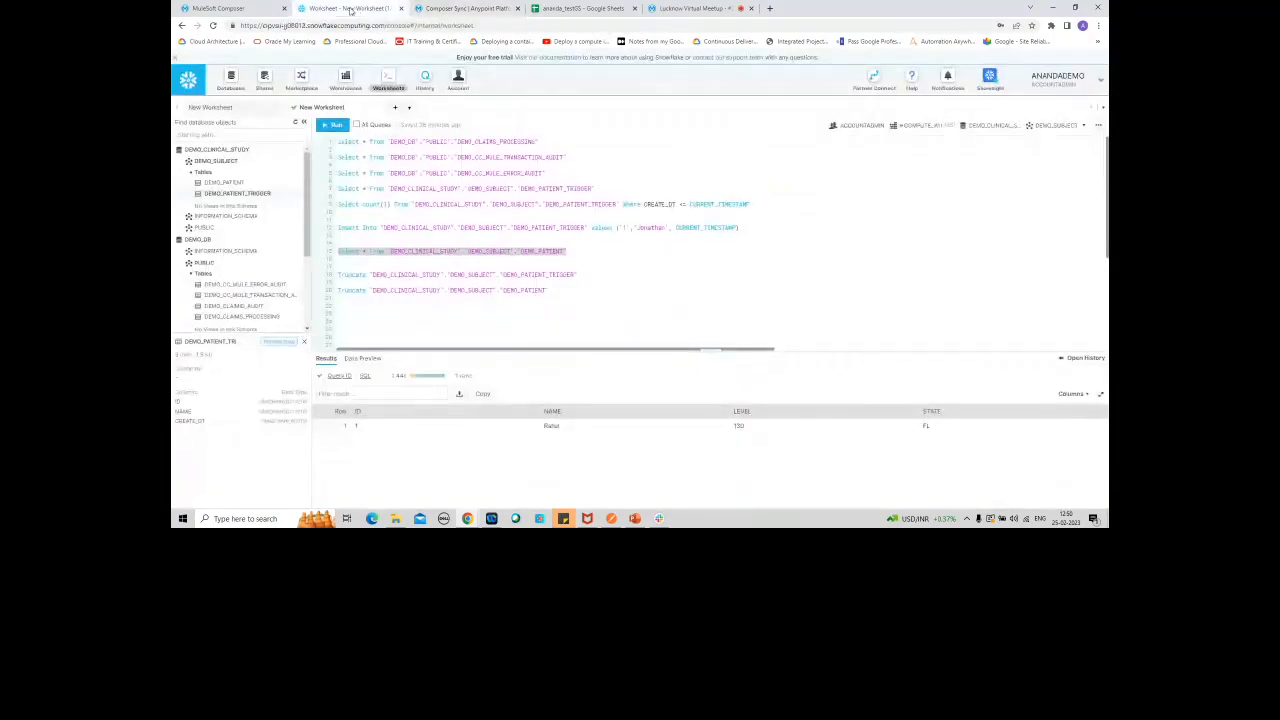
pyautogui.click(215, 8)
pyautogui.moveTo(184, 193)
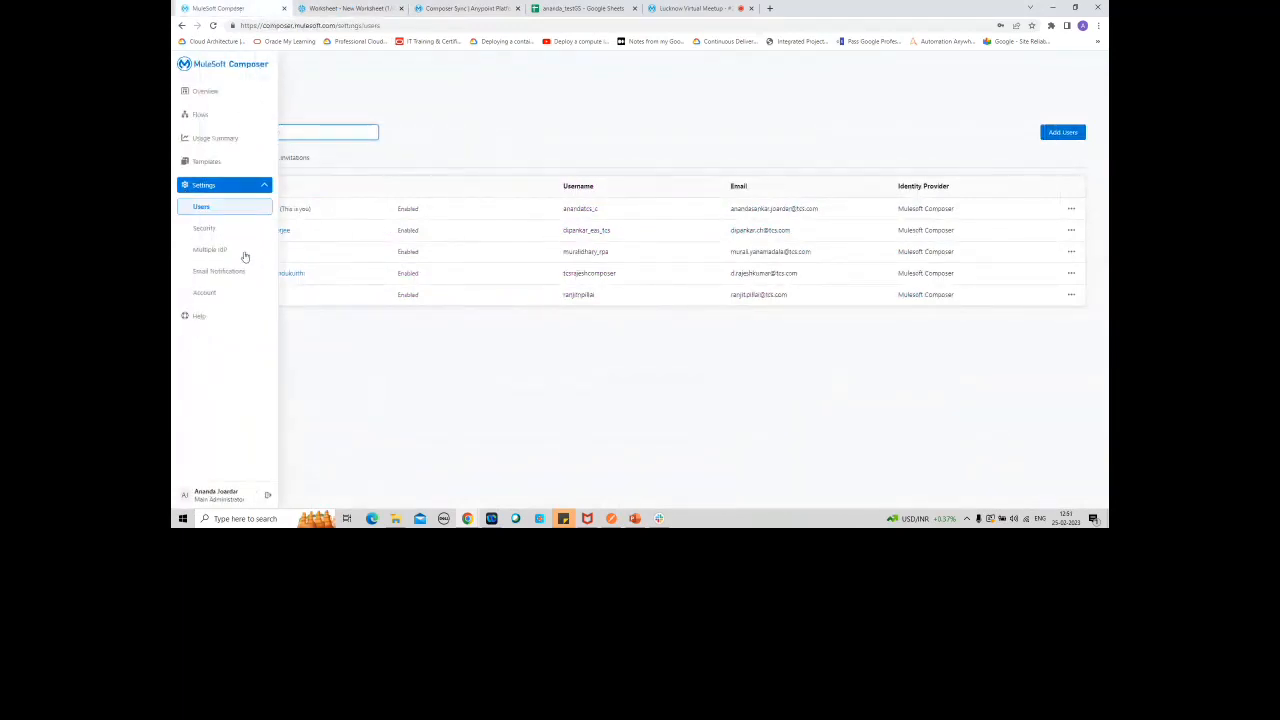
pyautogui.click(465, 8)
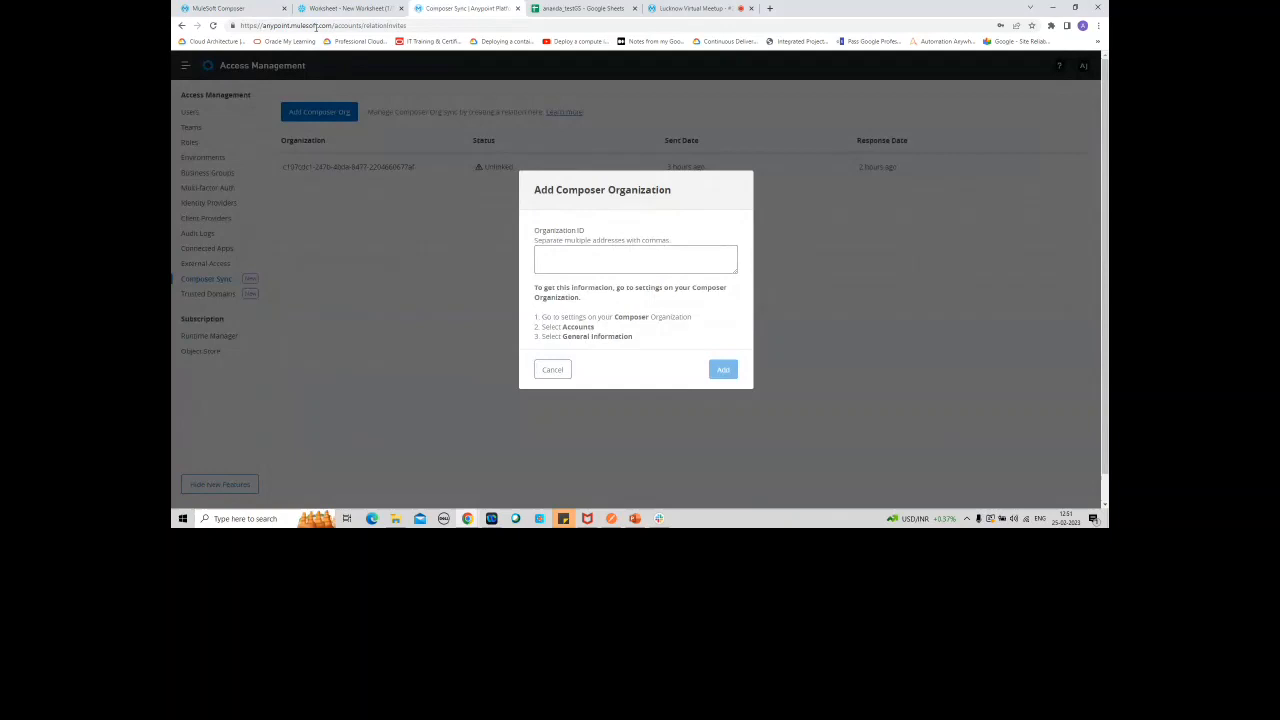
pyautogui.click(215, 8)
pyautogui.moveTo(184, 196)
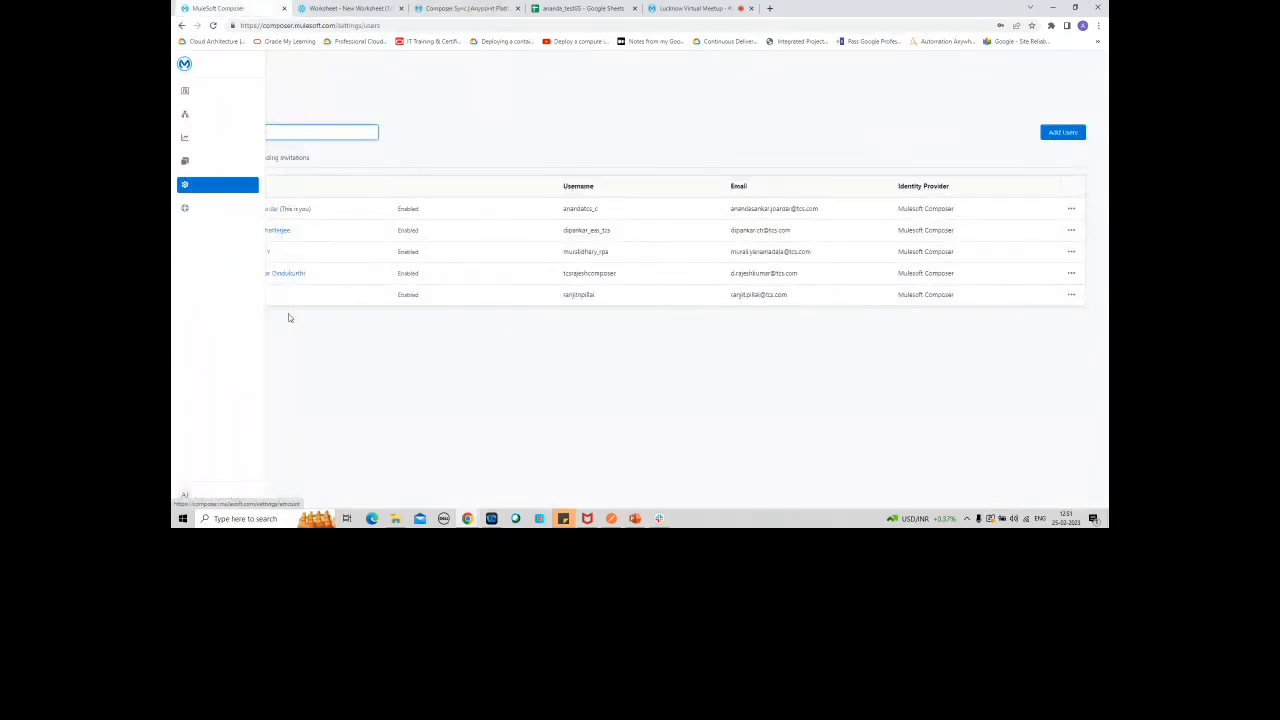
pyautogui.click(441, 9)
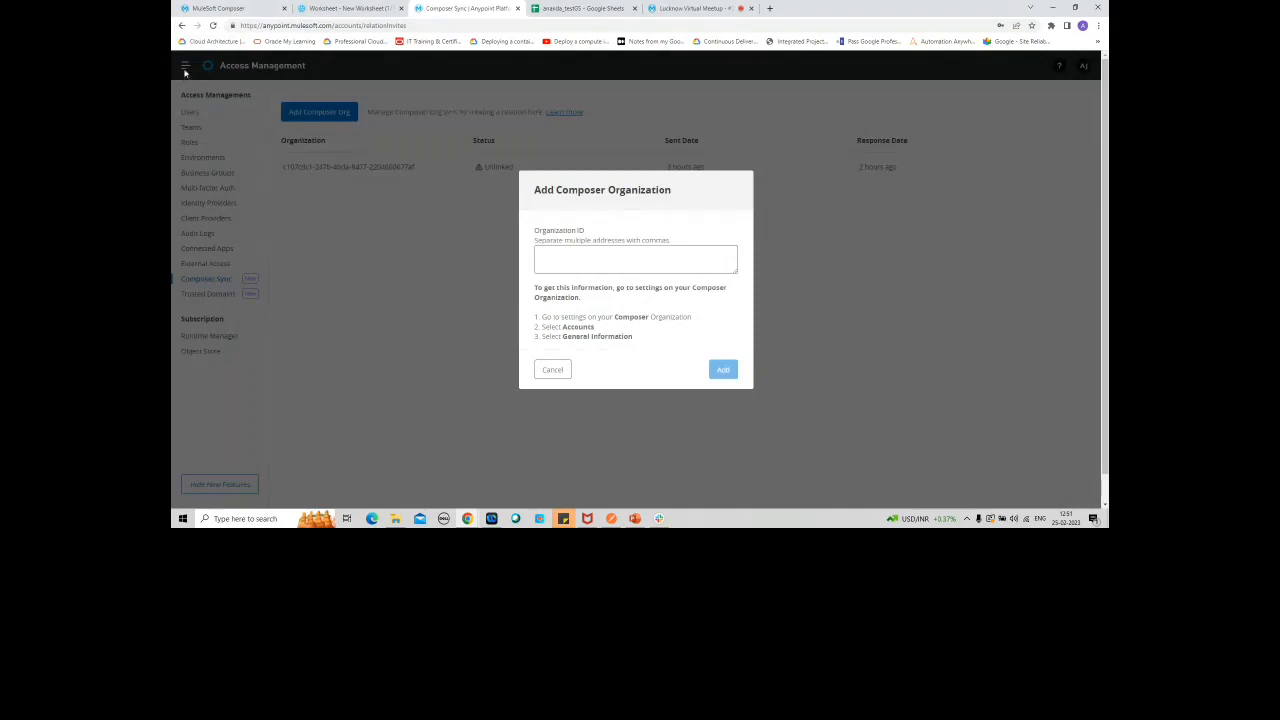
pyautogui.click(558, 375)
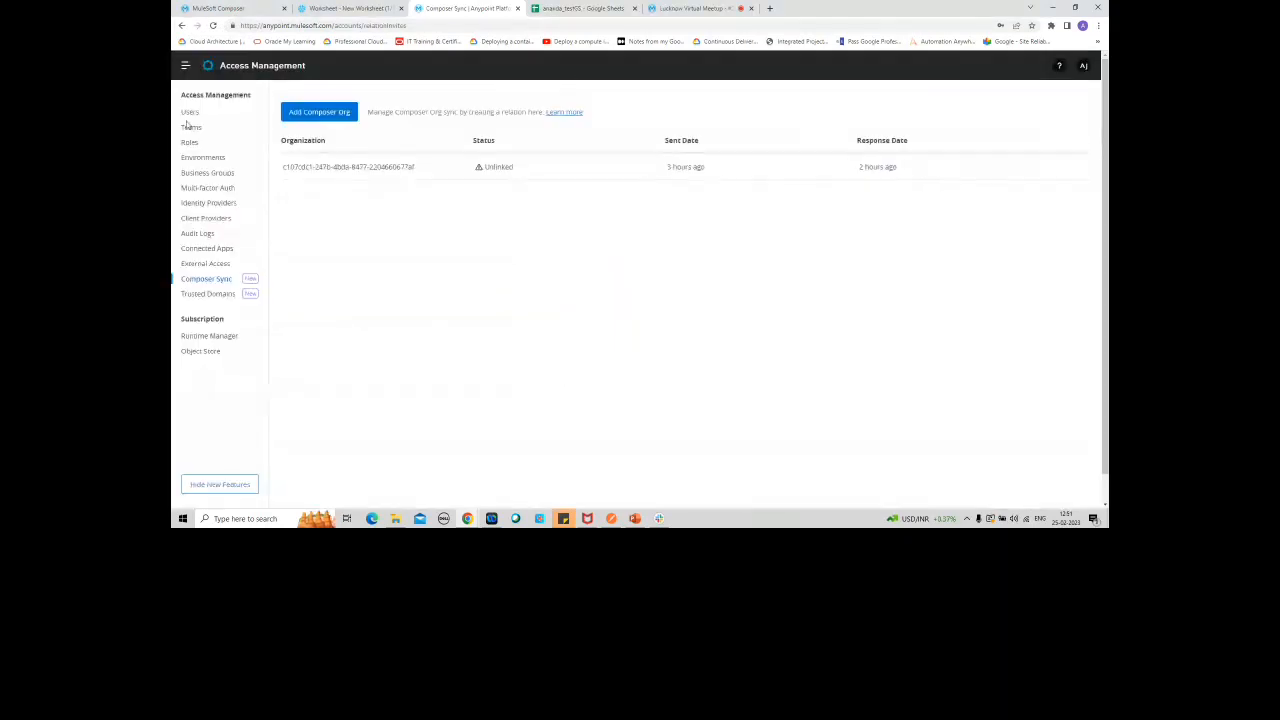
# Step: View the American Flights System API asset in Anypoint Exchange
pyautogui.click(185, 65)
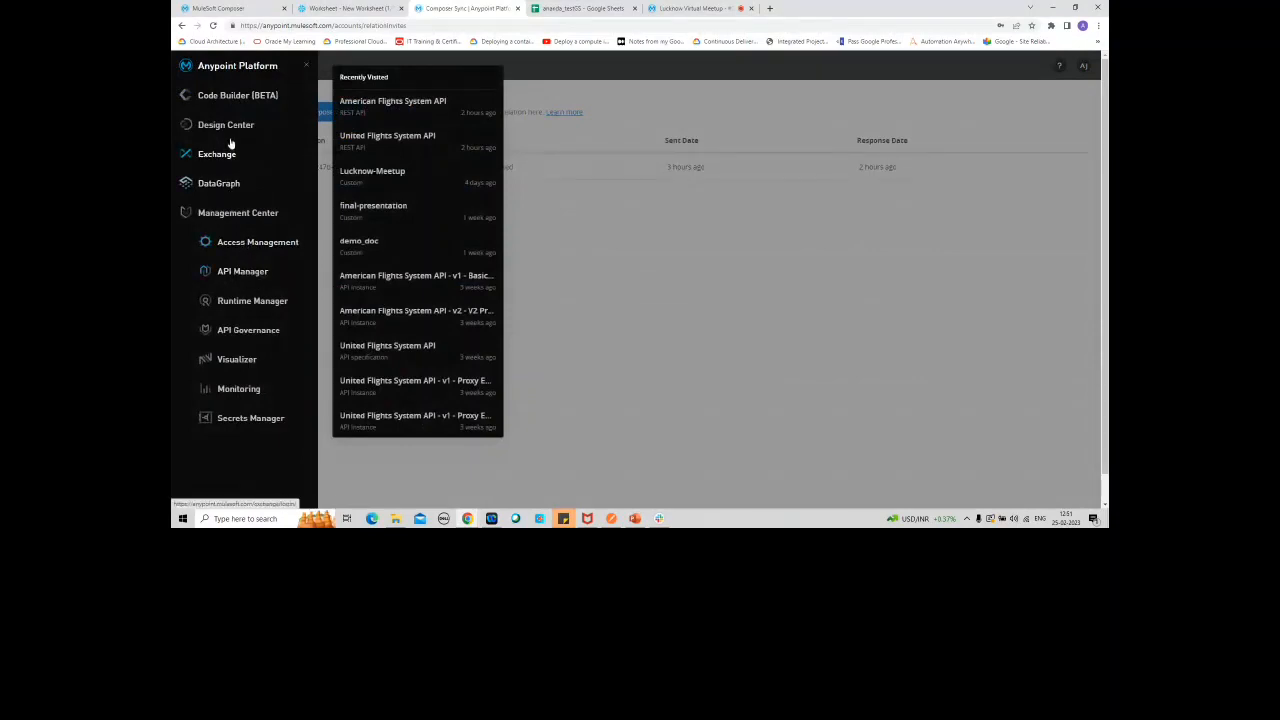
pyautogui.click(226, 159)
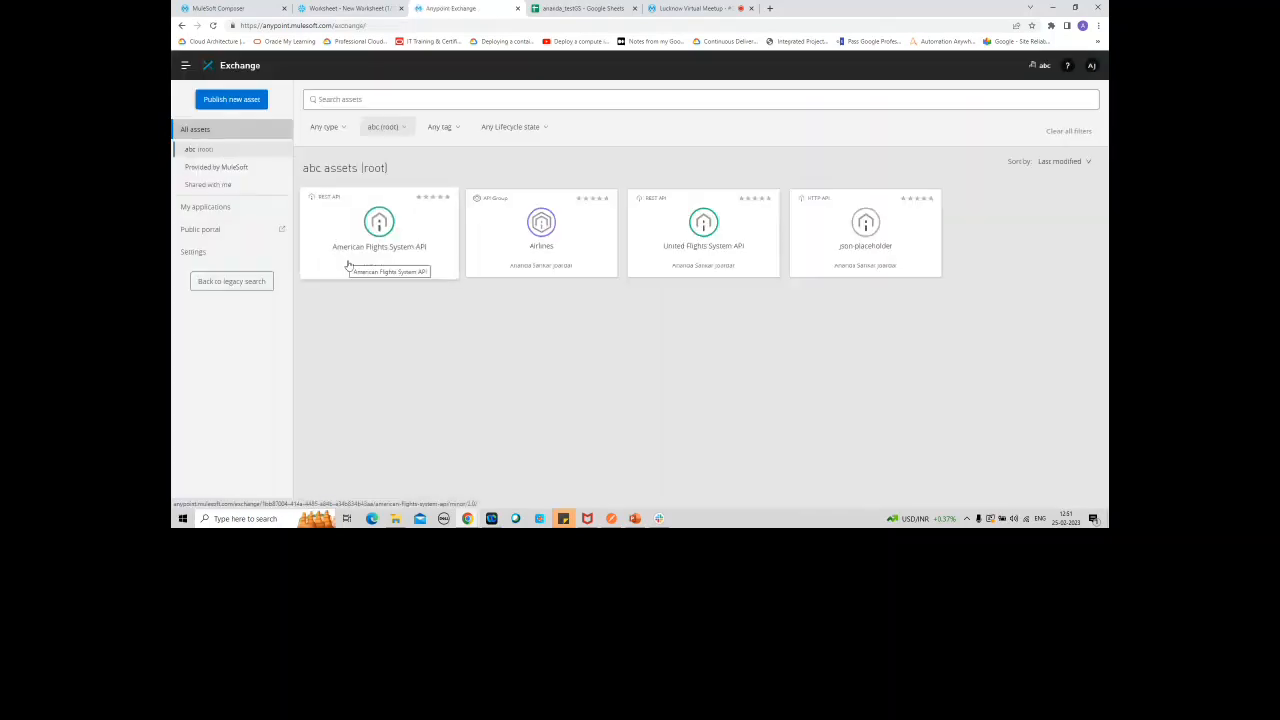
pyautogui.click(403, 237)
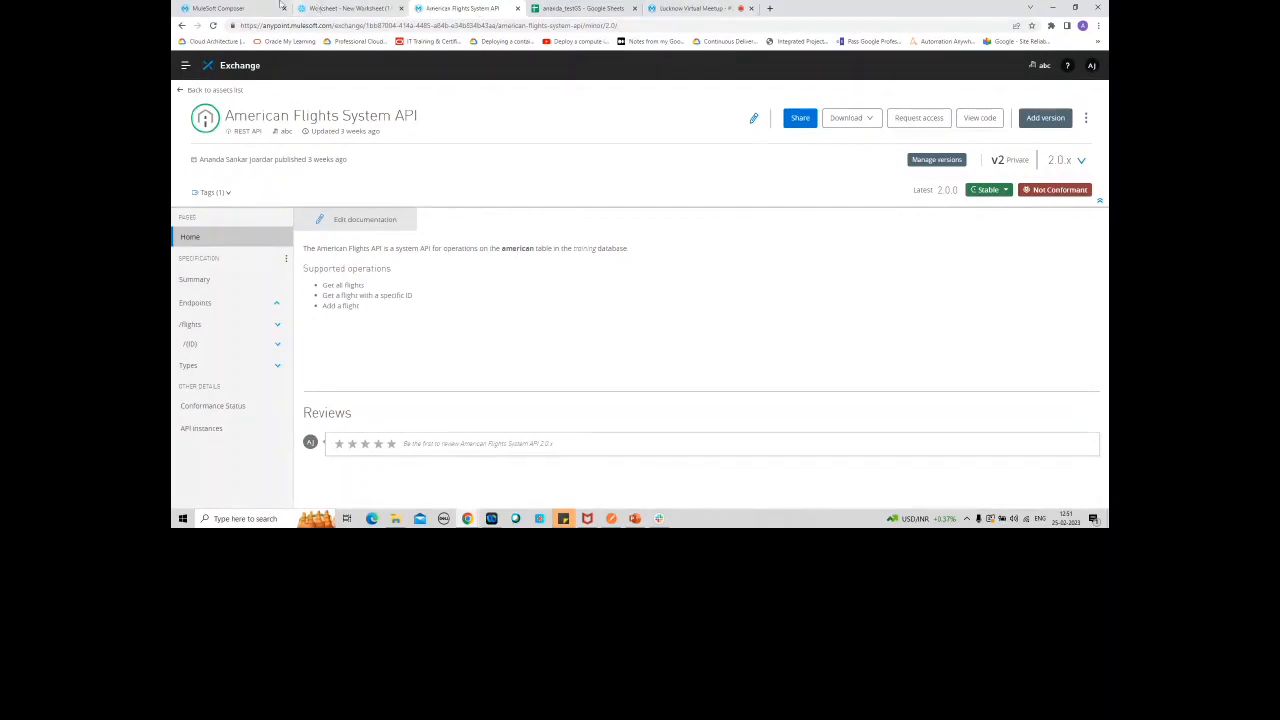
# Step: Switch to MuleSoft Composer and open the Demo_SF_Connector flow for editing
pyautogui.click(230, 8)
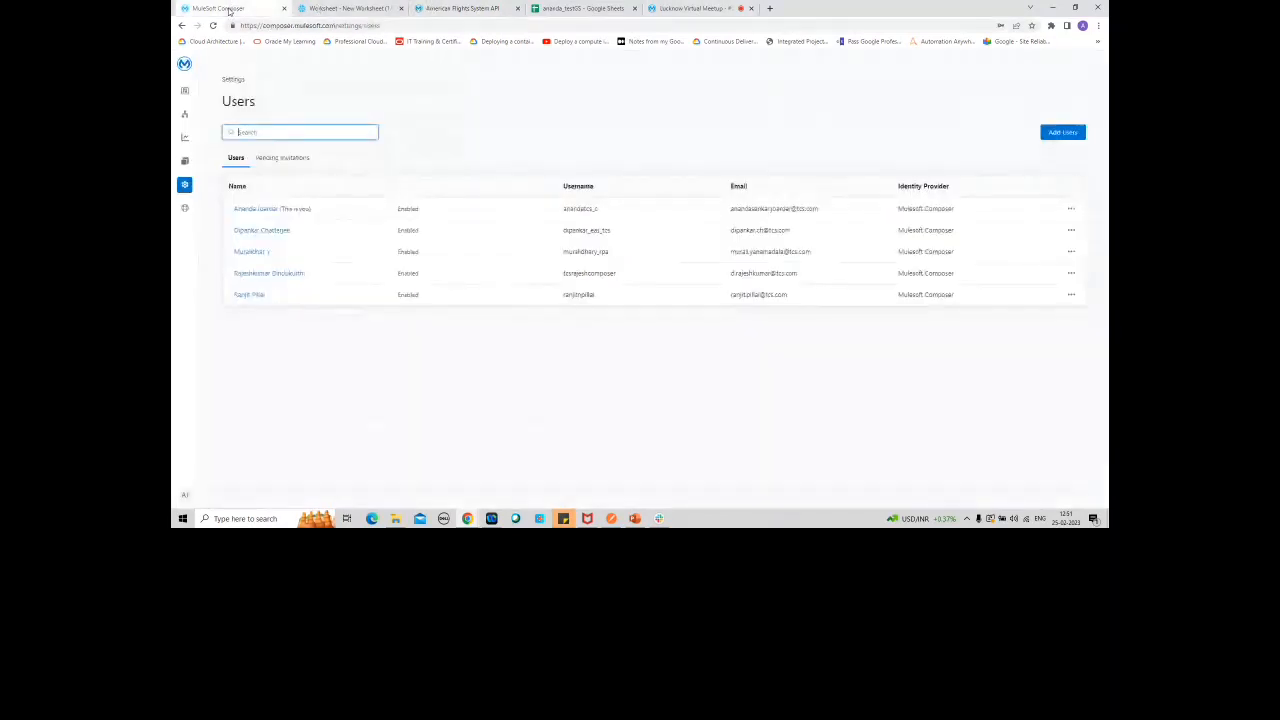
pyautogui.click(184, 116)
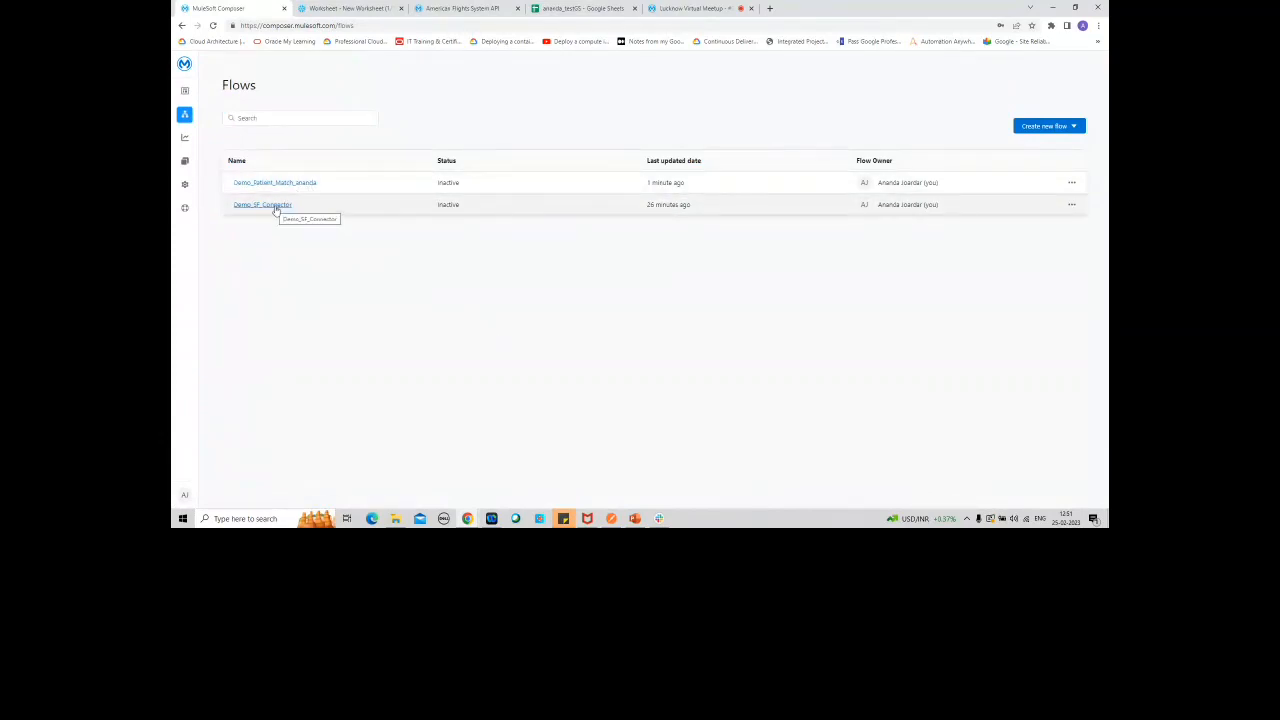
pyautogui.click(275, 205)
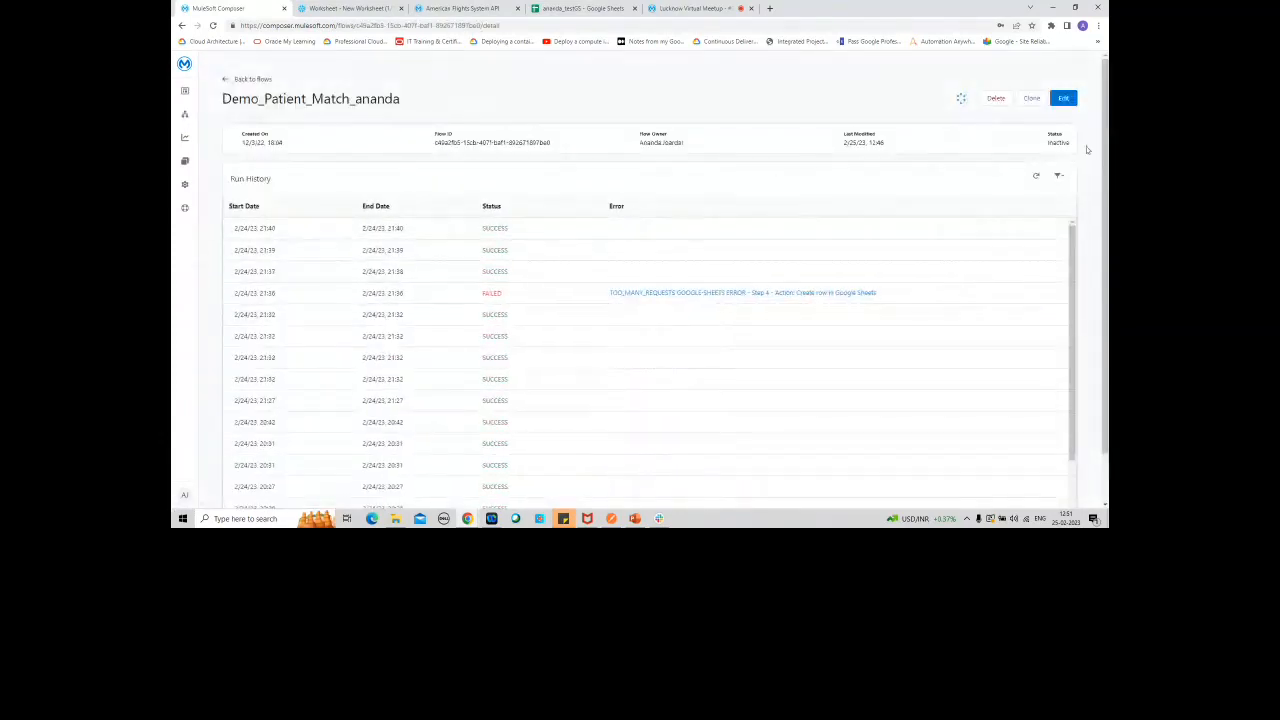
pyautogui.click(1065, 98)
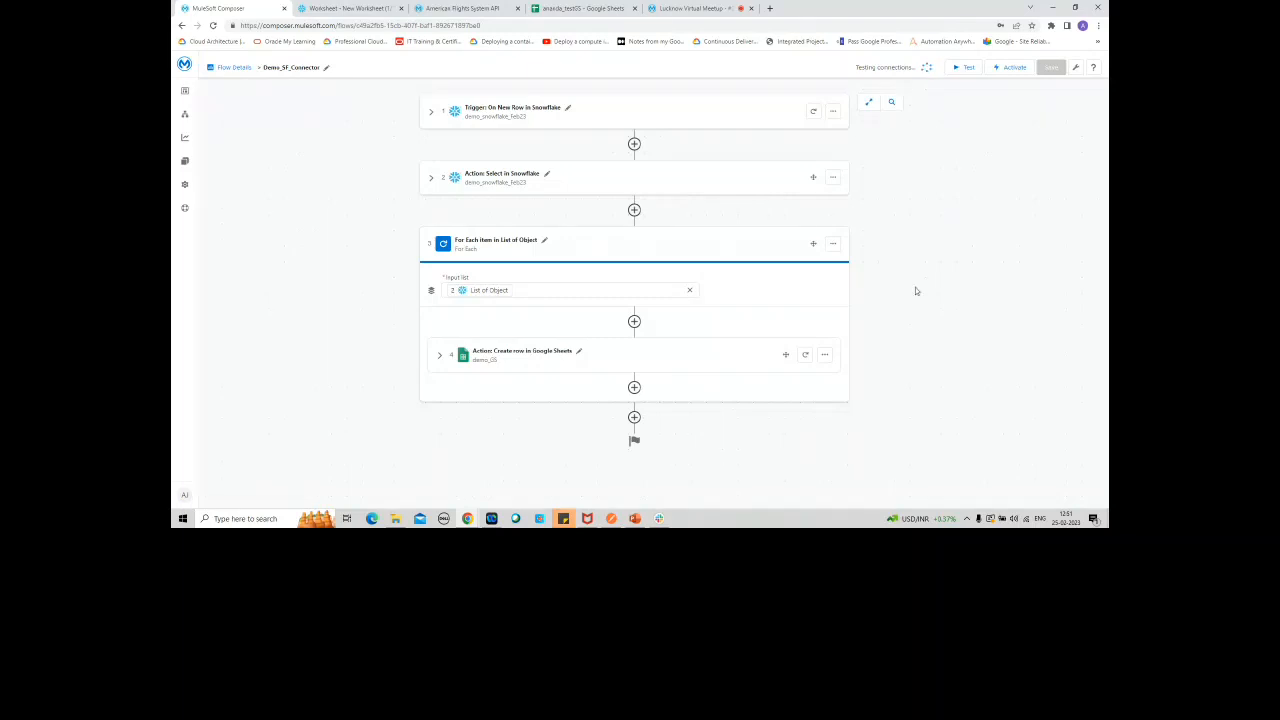
# Step: Start a system action after the For Each block and look through the available connectors down to the API Sharing note
pyautogui.click(634, 418)
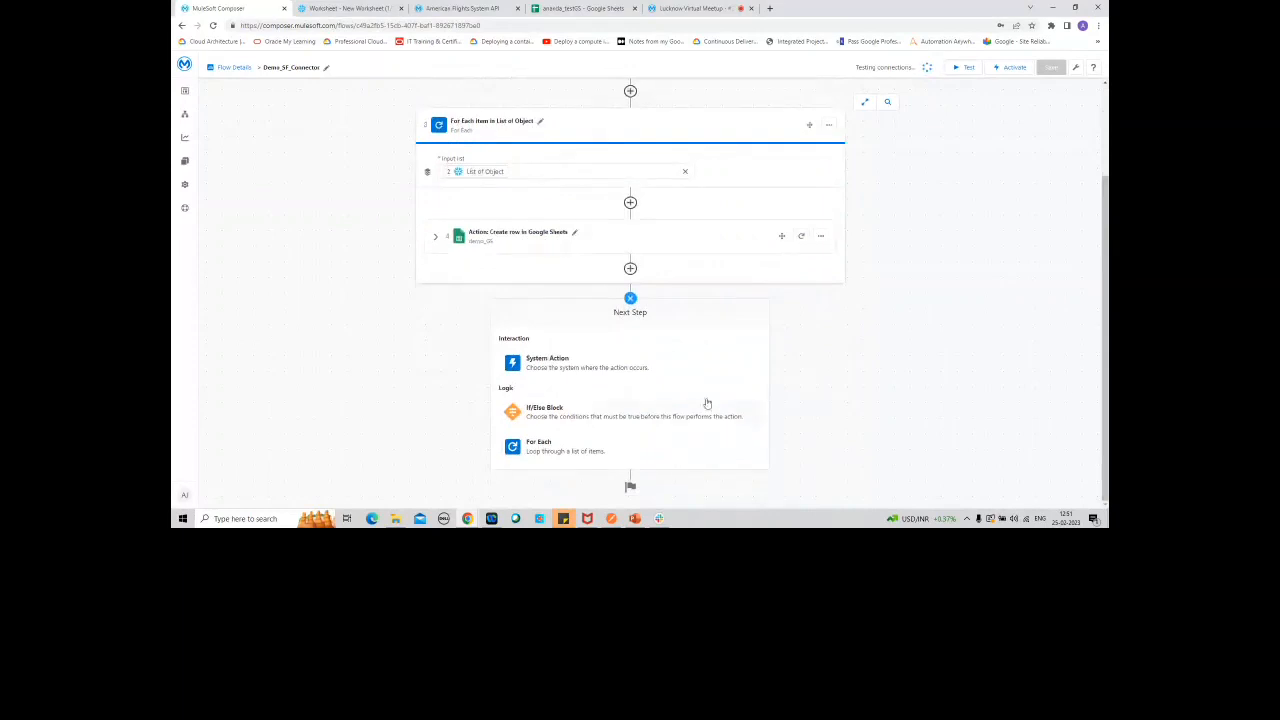
pyautogui.click(637, 366)
pyautogui.rightClick(1106, 286)
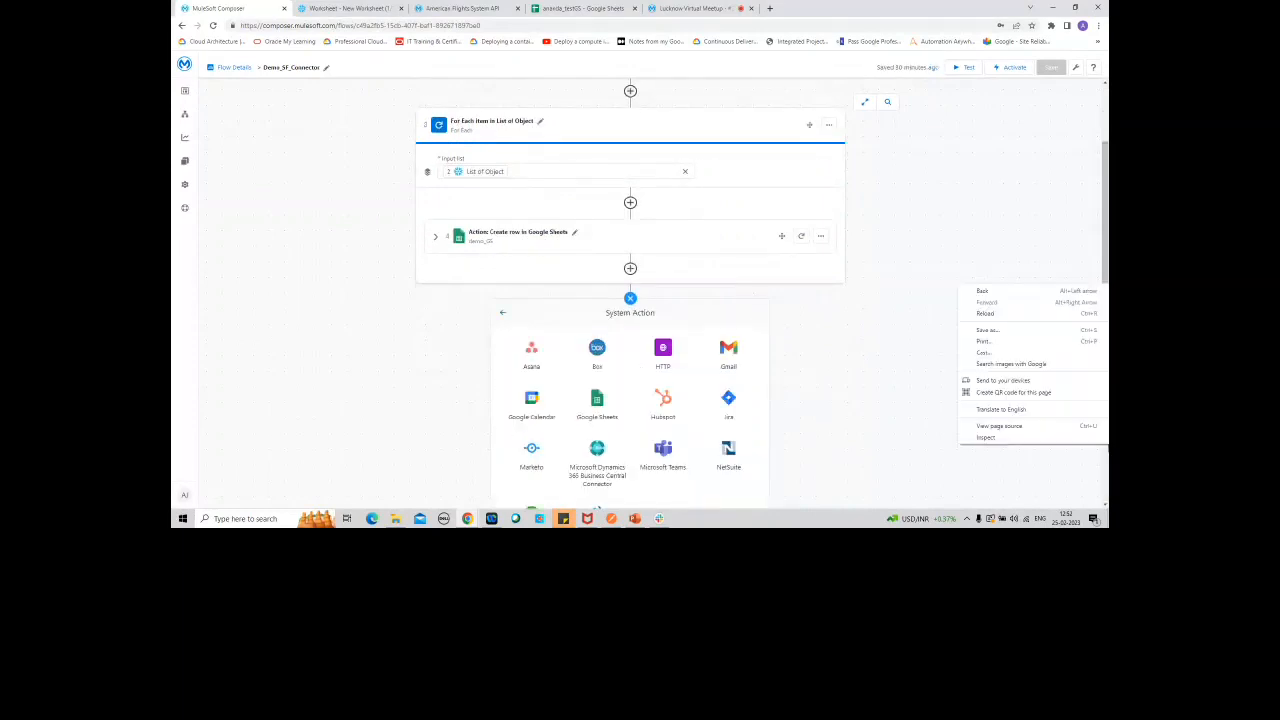
pyautogui.moveTo(1106, 261); pyautogui.dragTo(1106, 432)
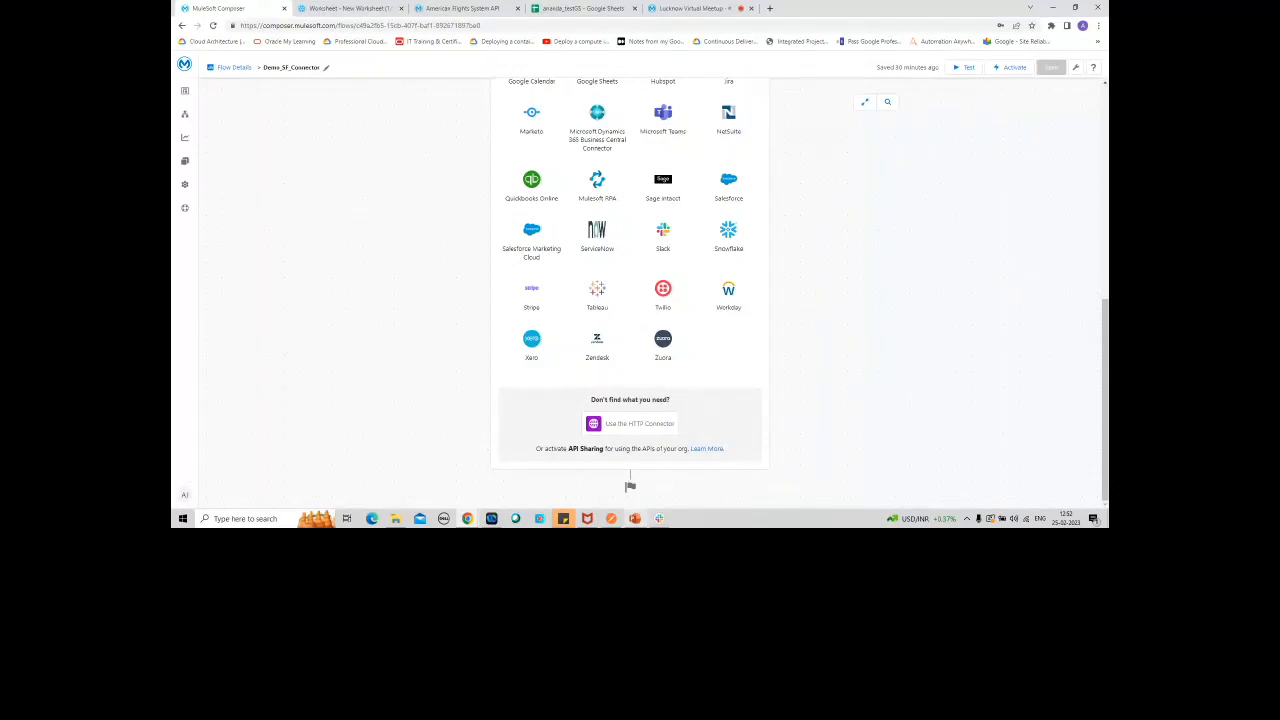
# Step: Show the Q&A slide in PowerPoint, minimize the presentation and switch to the Lucknow Virtual Meetup session
pyautogui.click(644, 510)
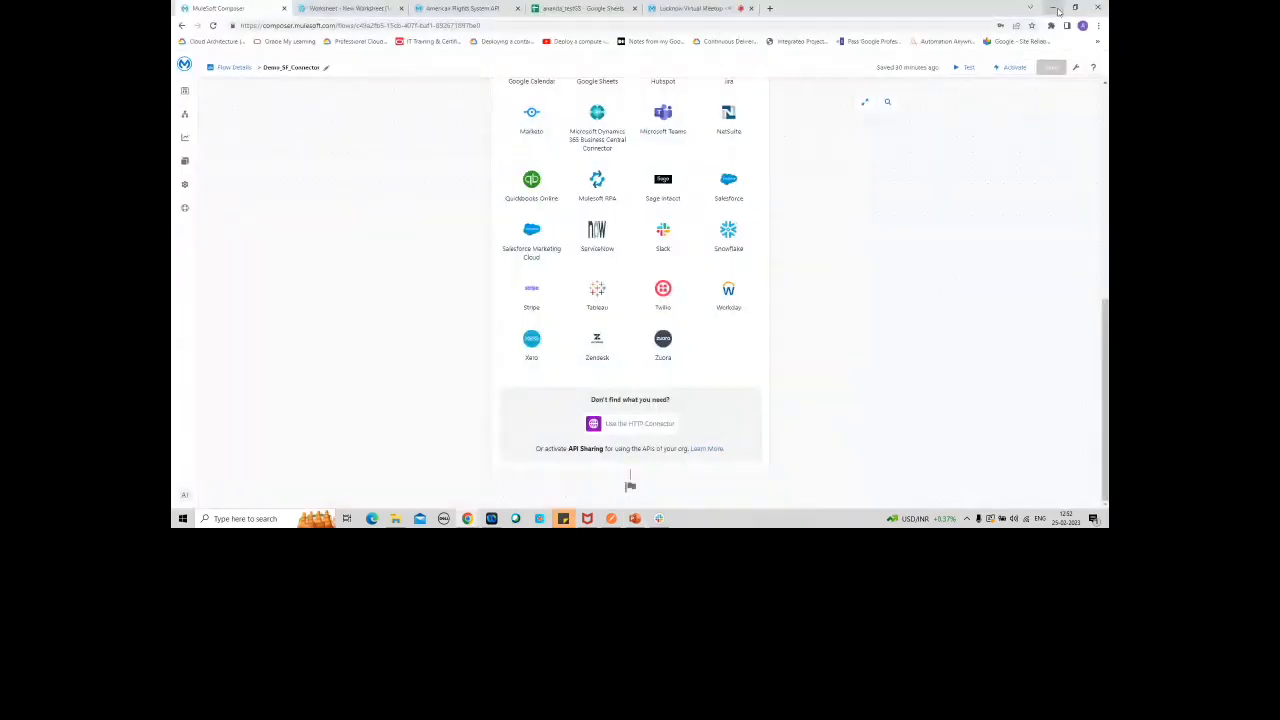
pyautogui.click(1052, 8)
pyautogui.click(712, 10)
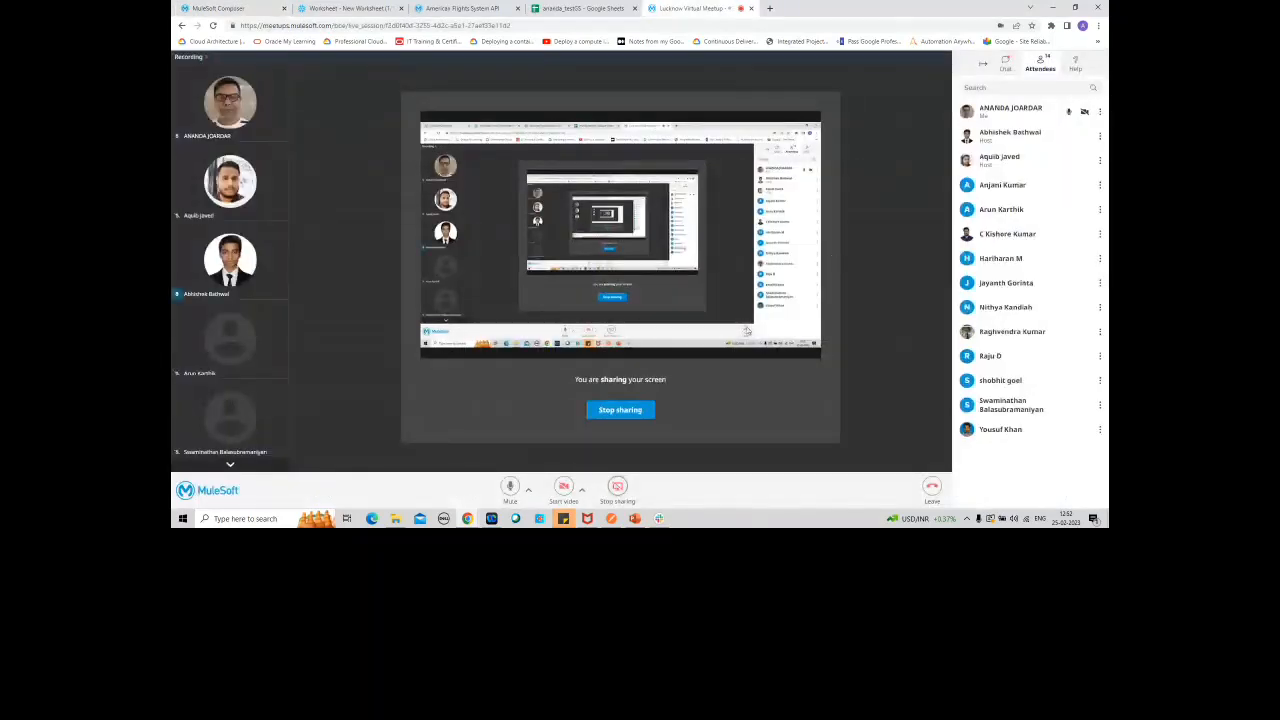